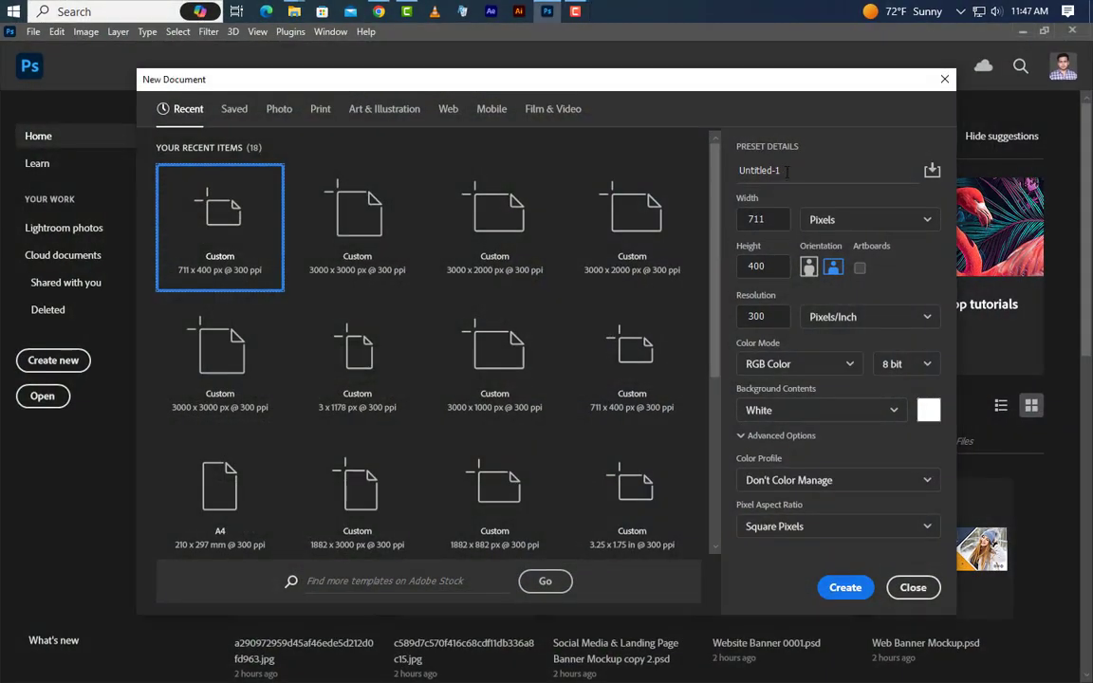
Create a 711 × 400 px document at 300 pixels/inch named Website Banner Design.
click(787, 172)
text(Website Banner Design)
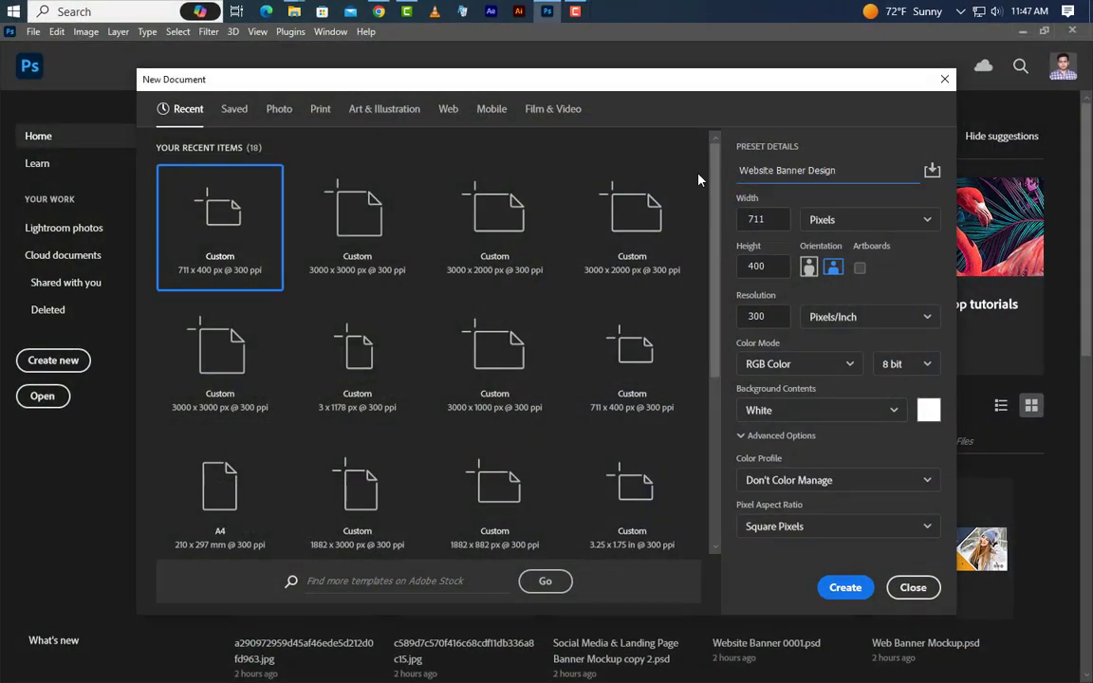
click(764, 219)
click(845, 588)
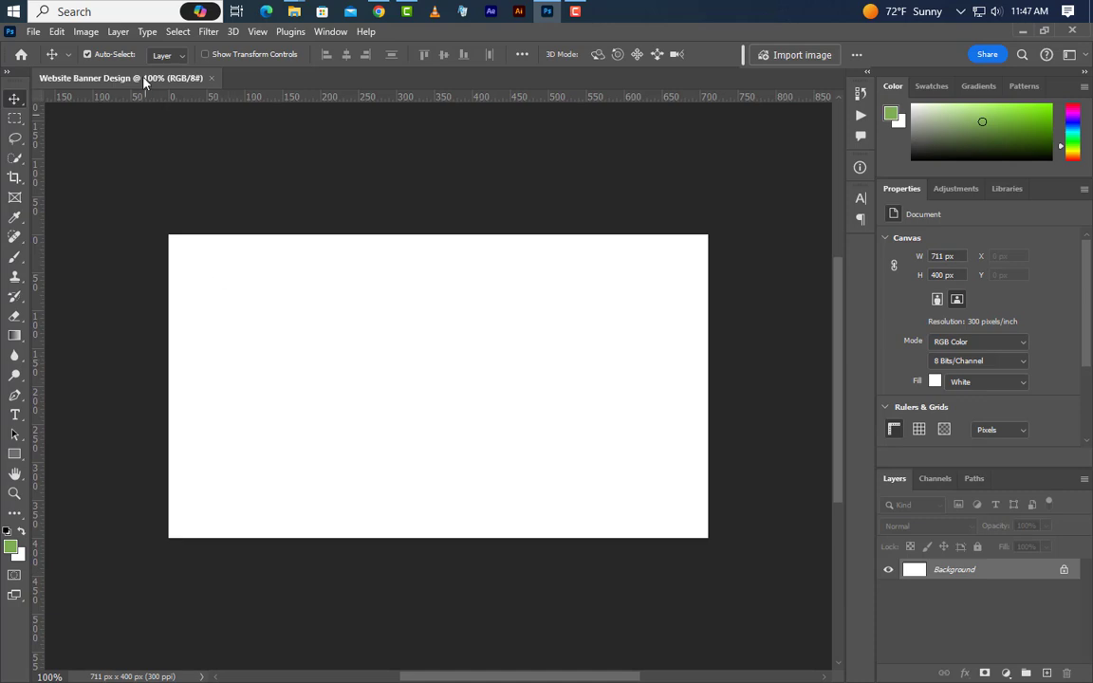
Resize the image to 3000 px wide with proportions kept, and fit the canvas in view.
click(86, 31)
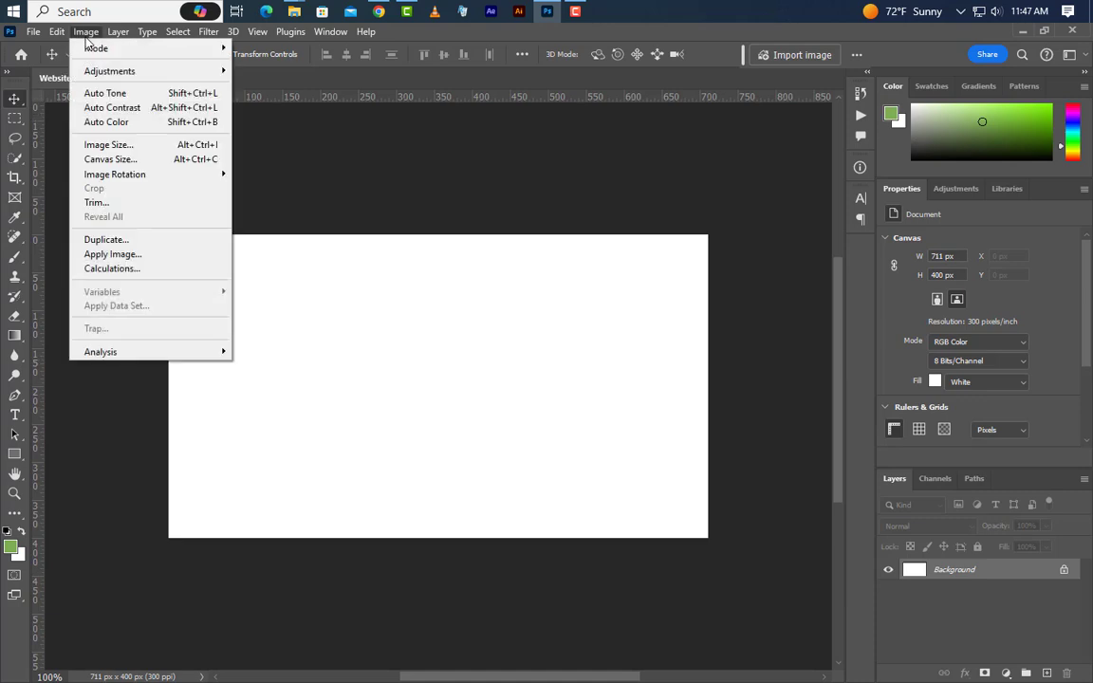
click(107, 144)
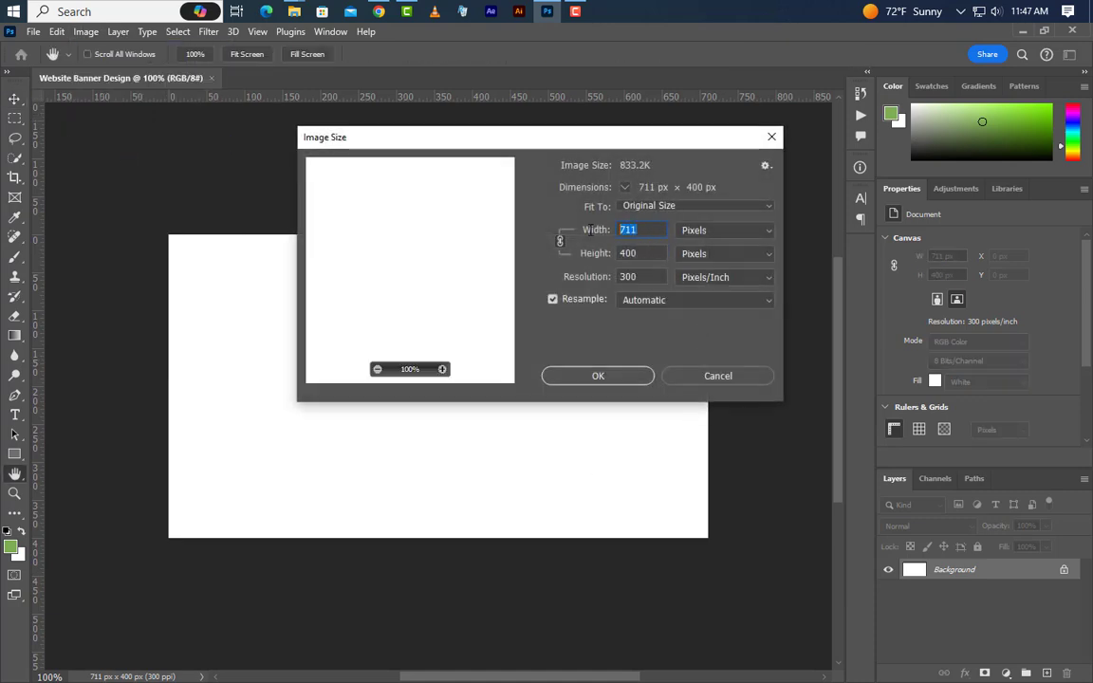
text(3000)
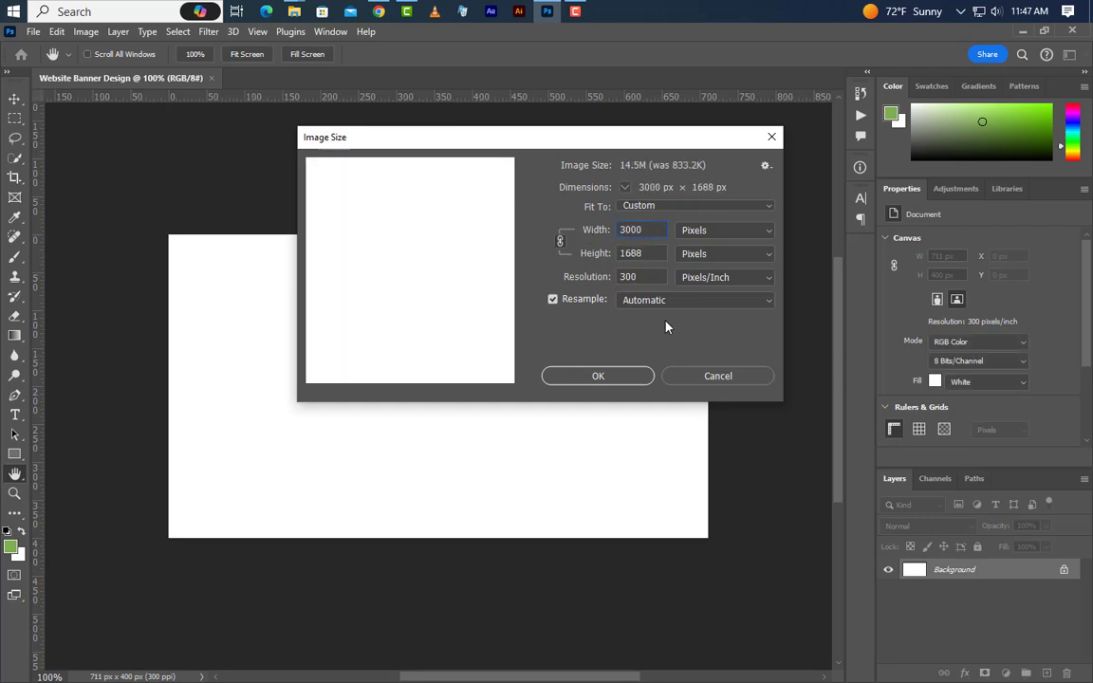
click(609, 378)
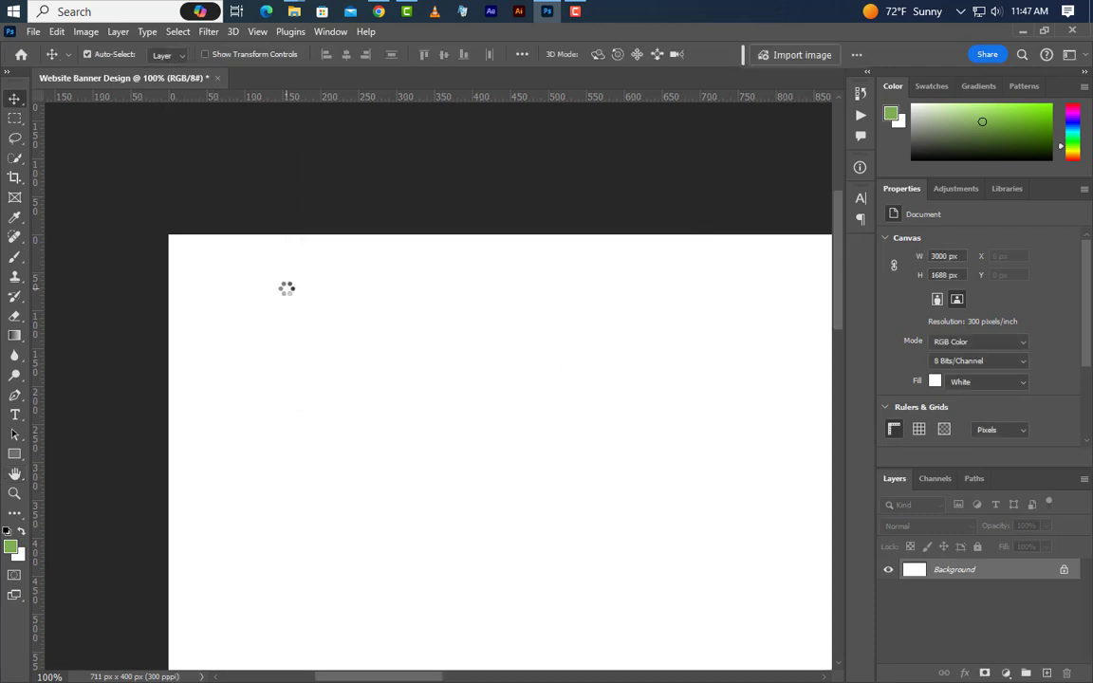
key(ctrl+0)
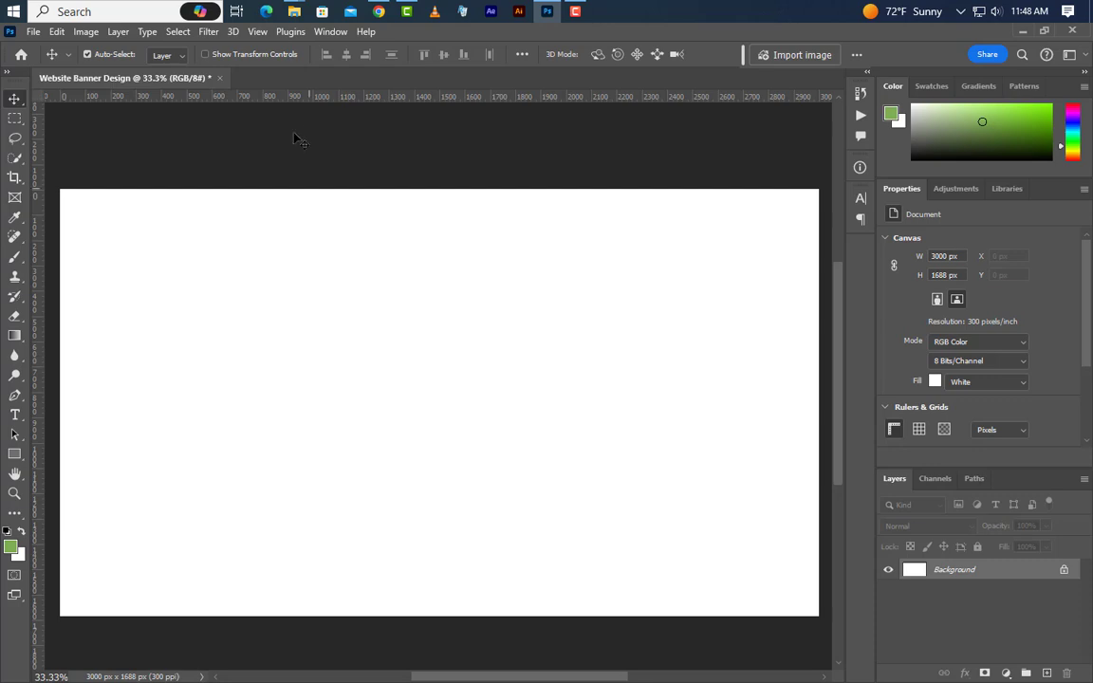
Add a guide layout with 100 px margins on all four sides of the canvas.
click(260, 35)
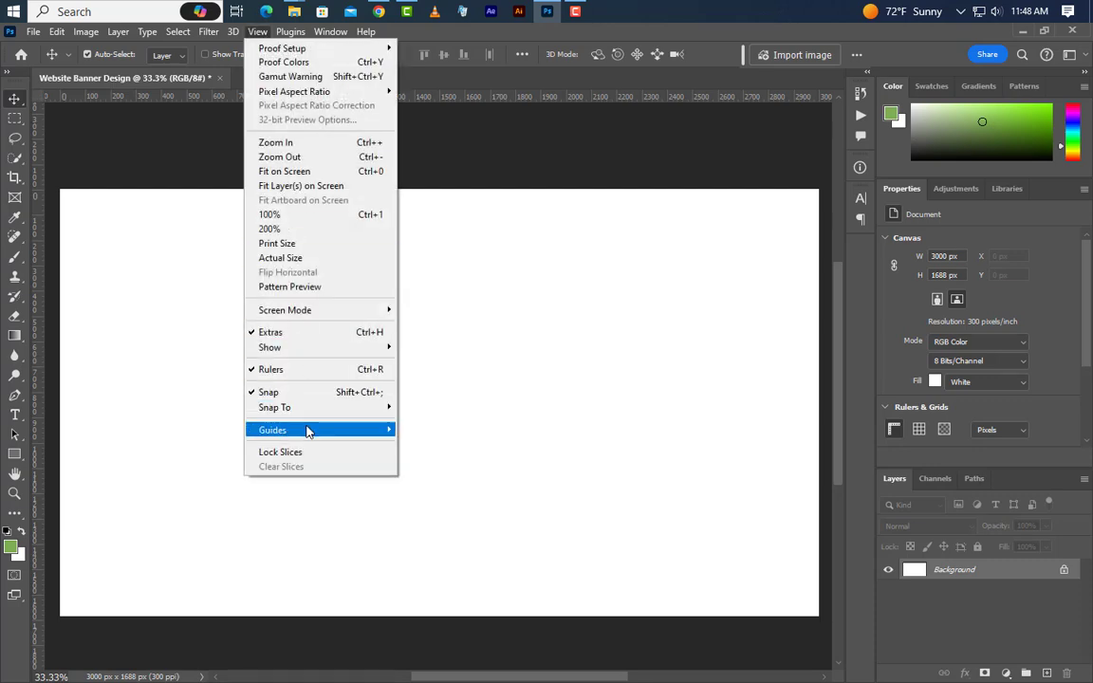
mouse_move(349, 432)
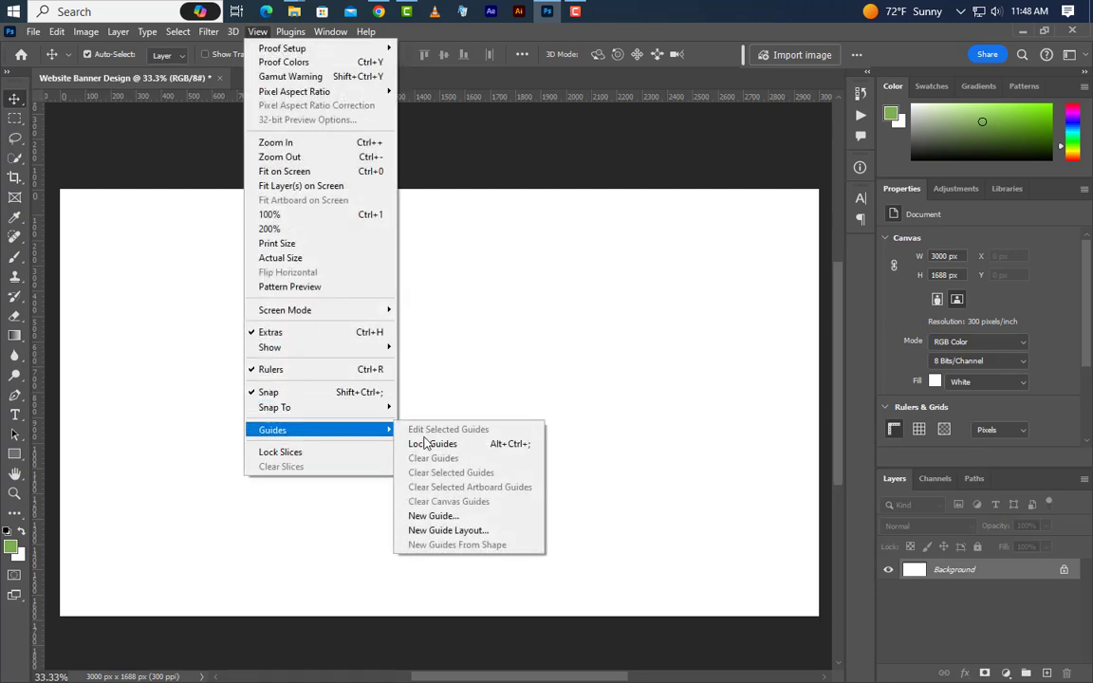
click(435, 531)
drag(522, 456, 504, 463)
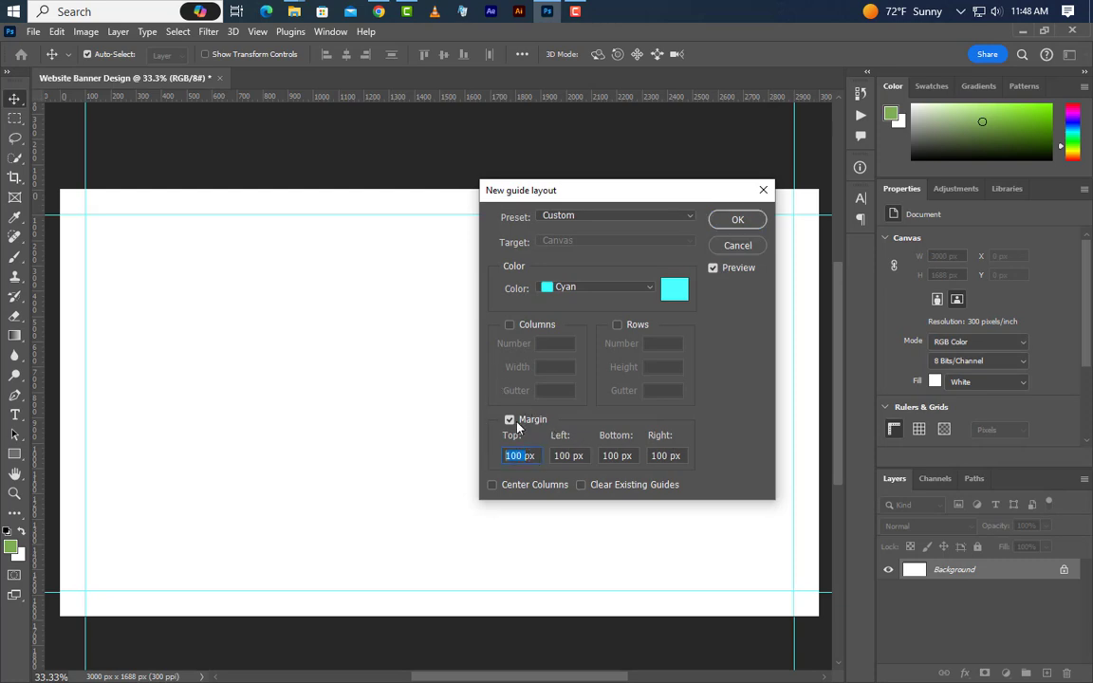
click(737, 219)
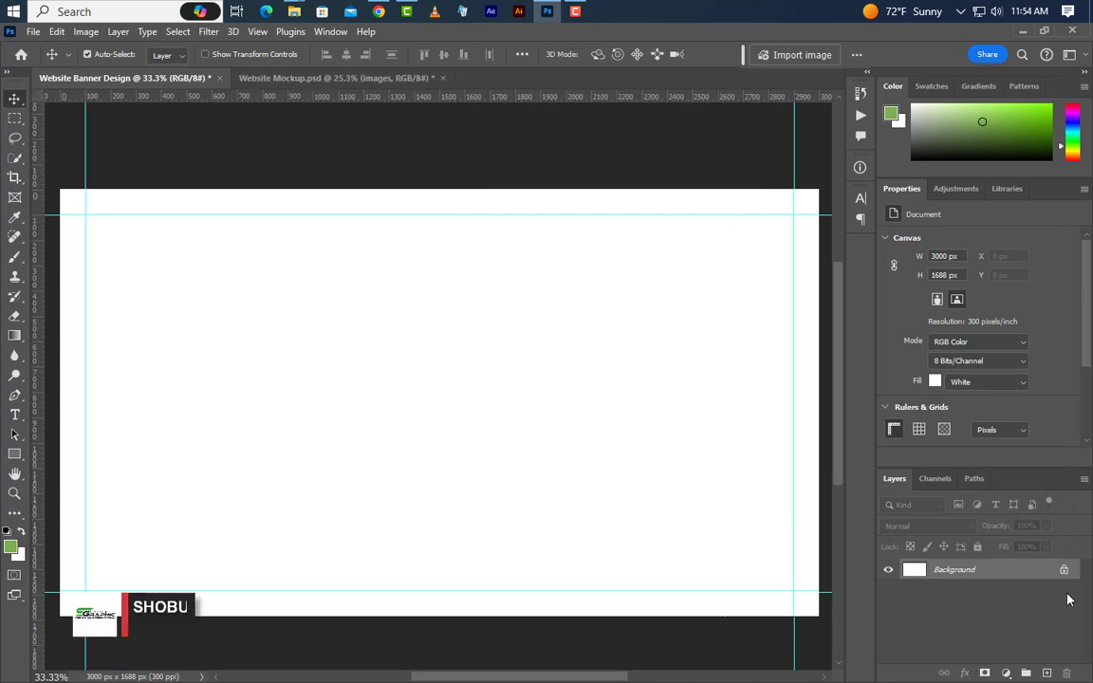
Add a solid colour fill layer in 150c08 above the background.
click(1007, 673)
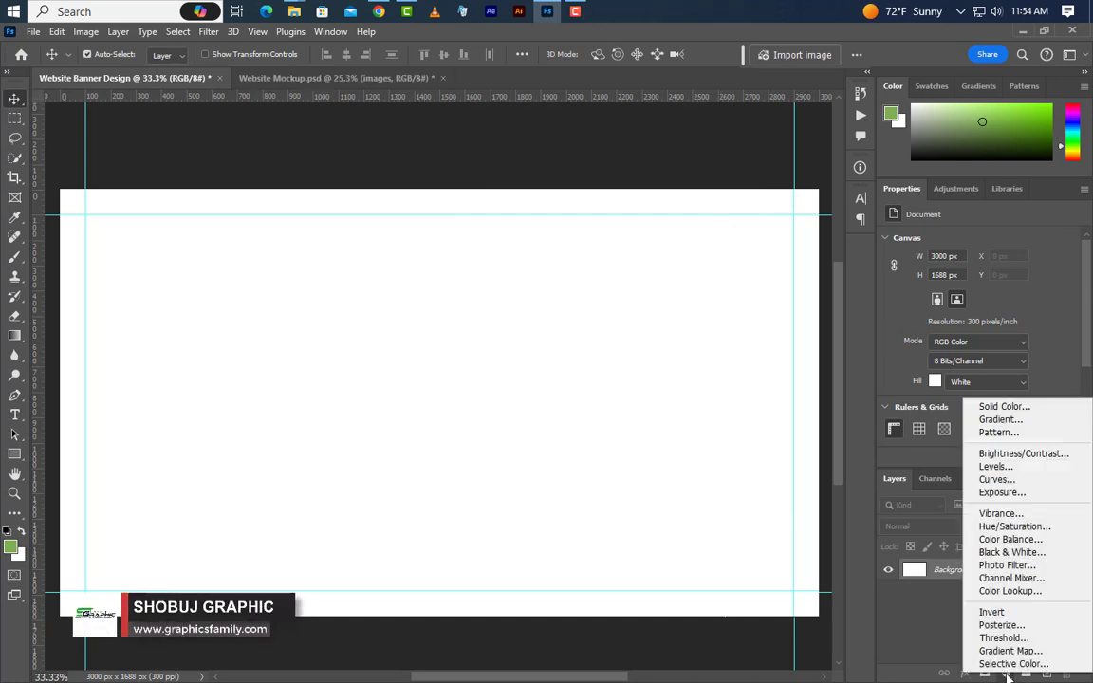
click(1008, 407)
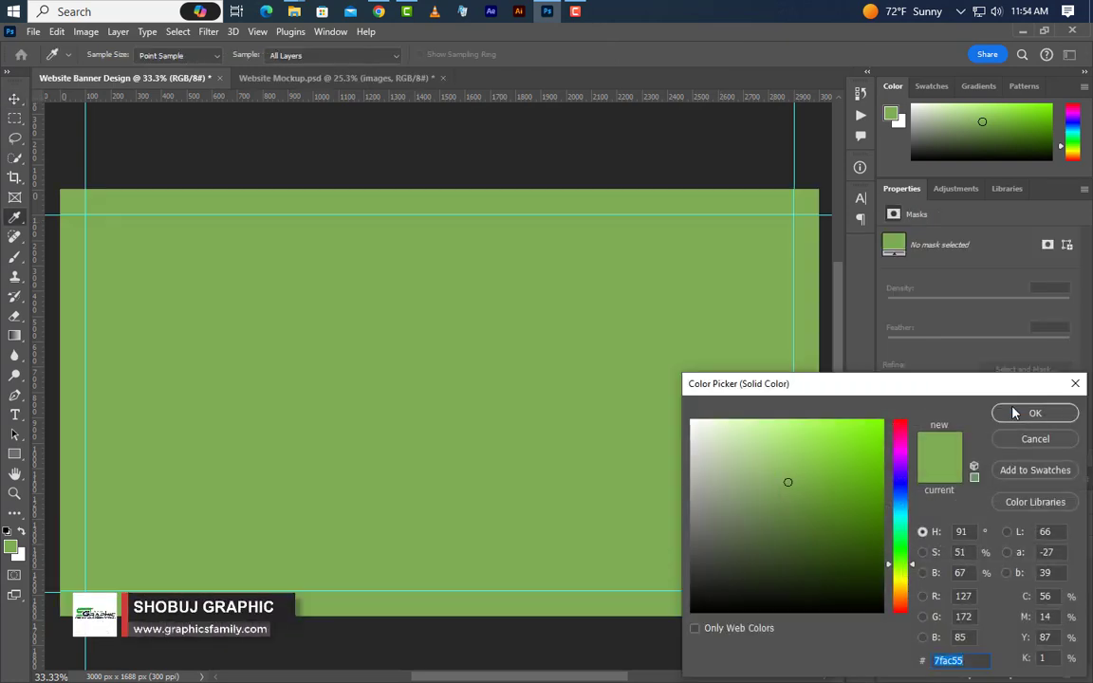
text(150c08)
double_click(971, 664)
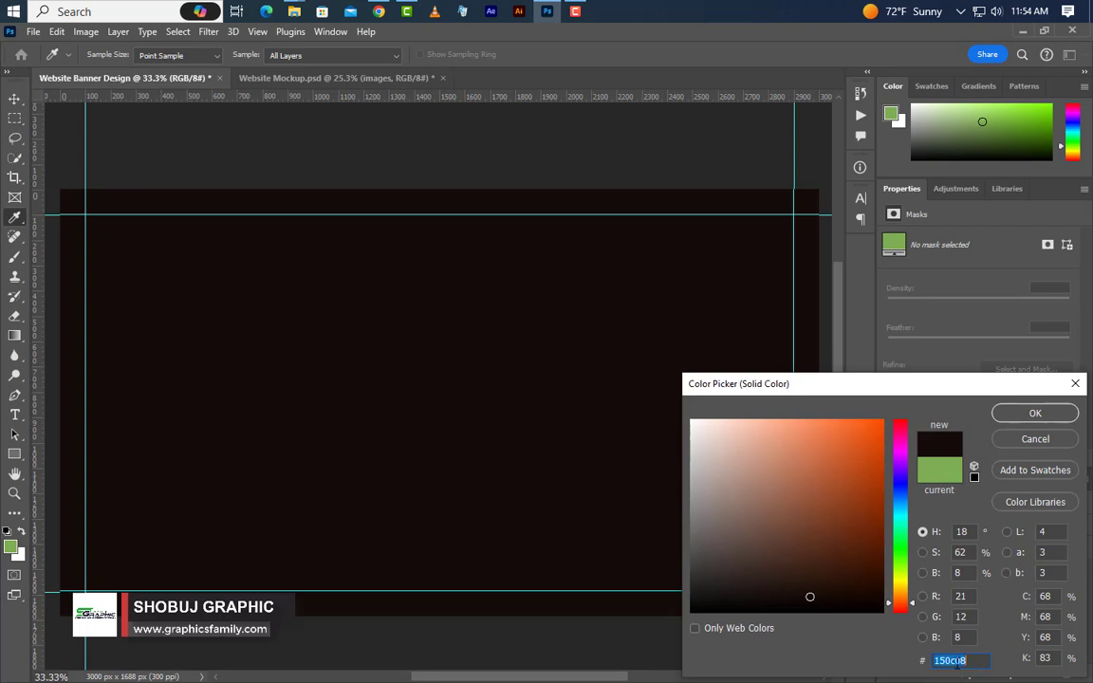
click(1029, 415)
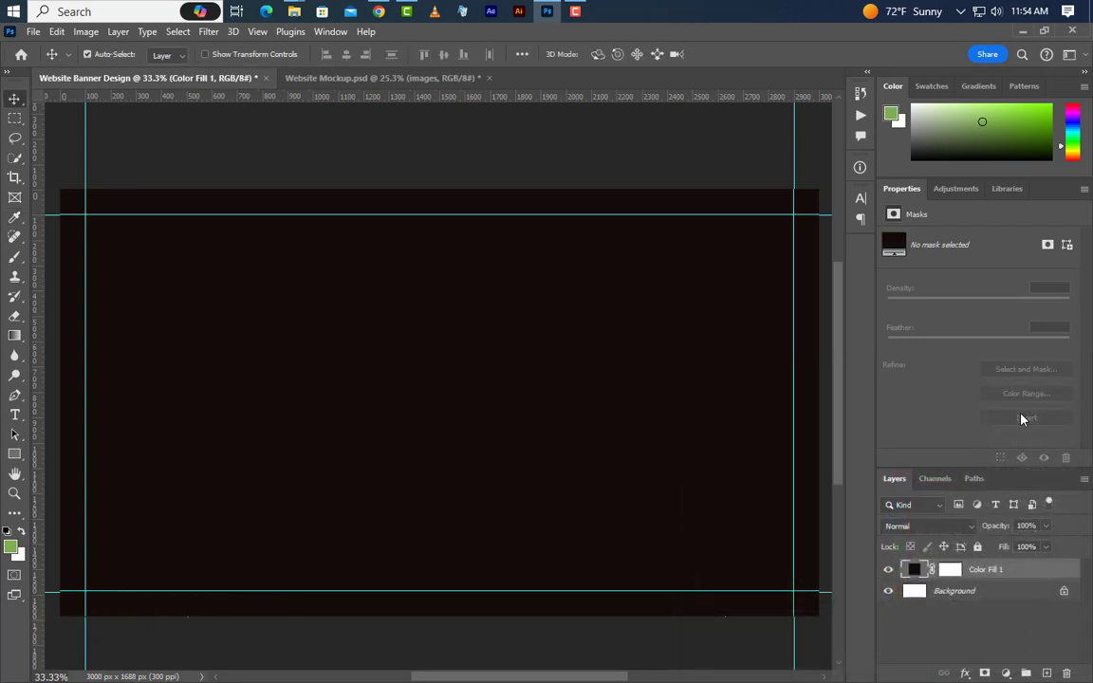
Place Image.jpg from the New folder (3) folder into the banner document.
click(1022, 31)
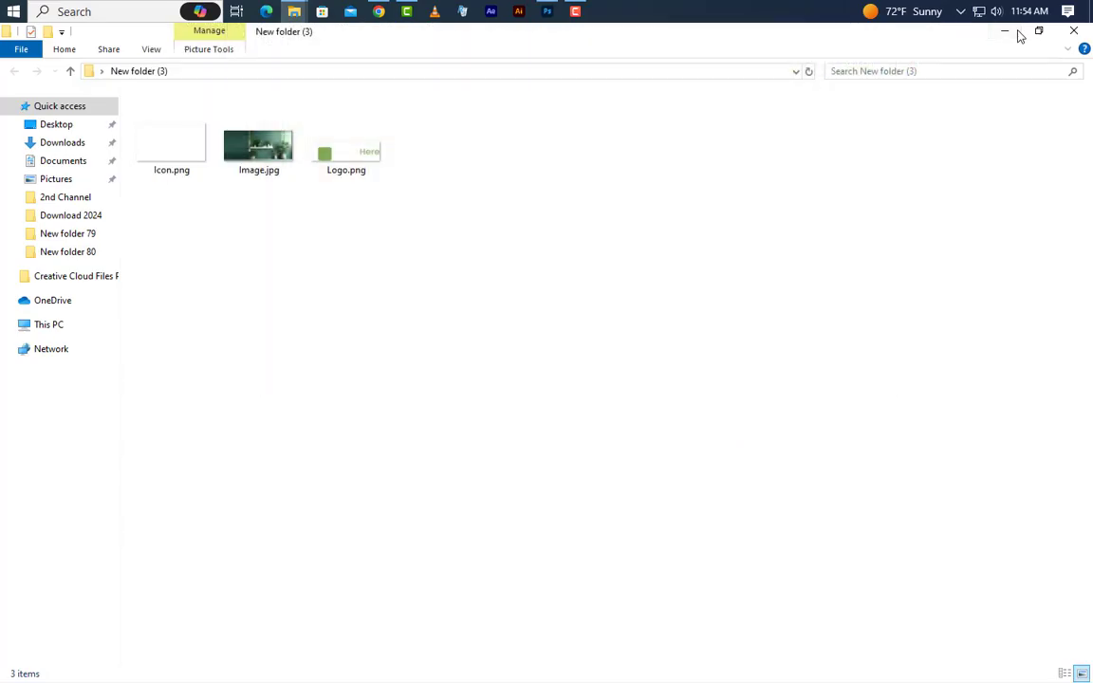
click(262, 165)
drag(262, 165, 552, 412)
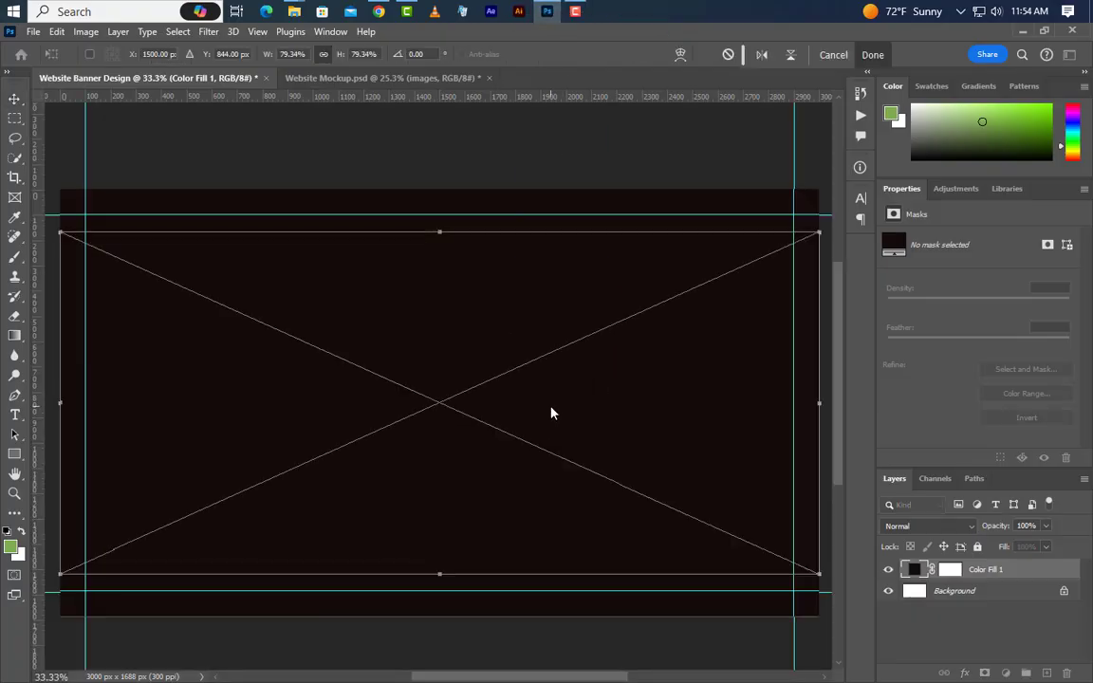
Scale the placed image to about 99% to span the canvas height, shift it rightward, and set its blend mode to Difference.
drag(440, 237, 440, 191)
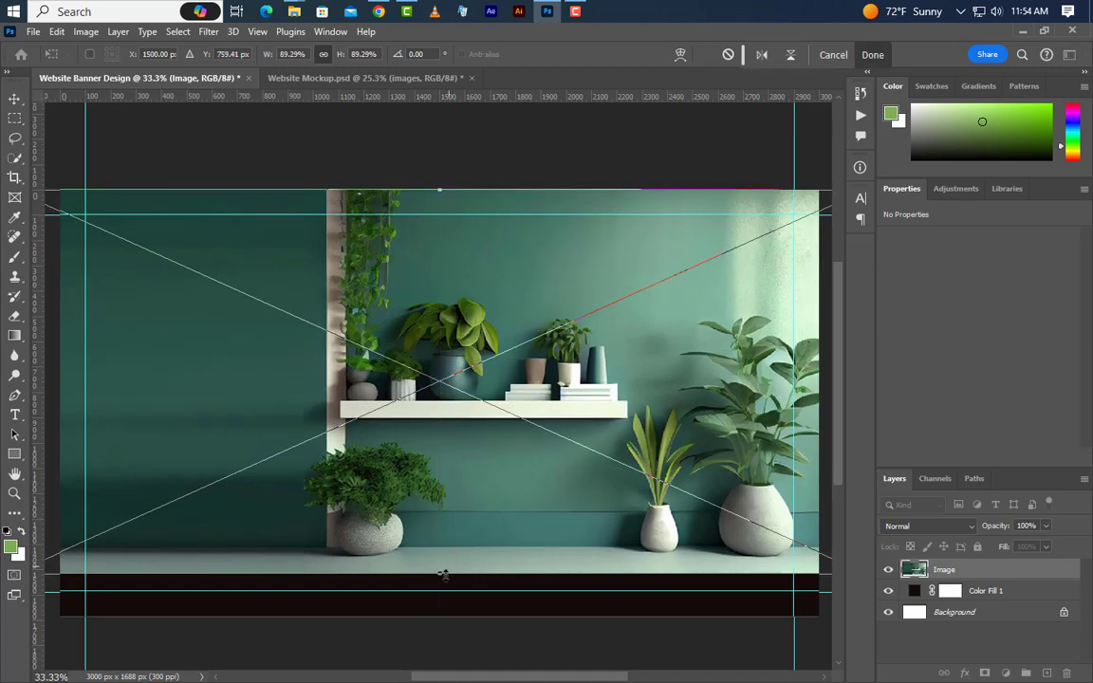
drag(450, 571, 442, 619)
drag(564, 430, 623, 431)
click(872, 54)
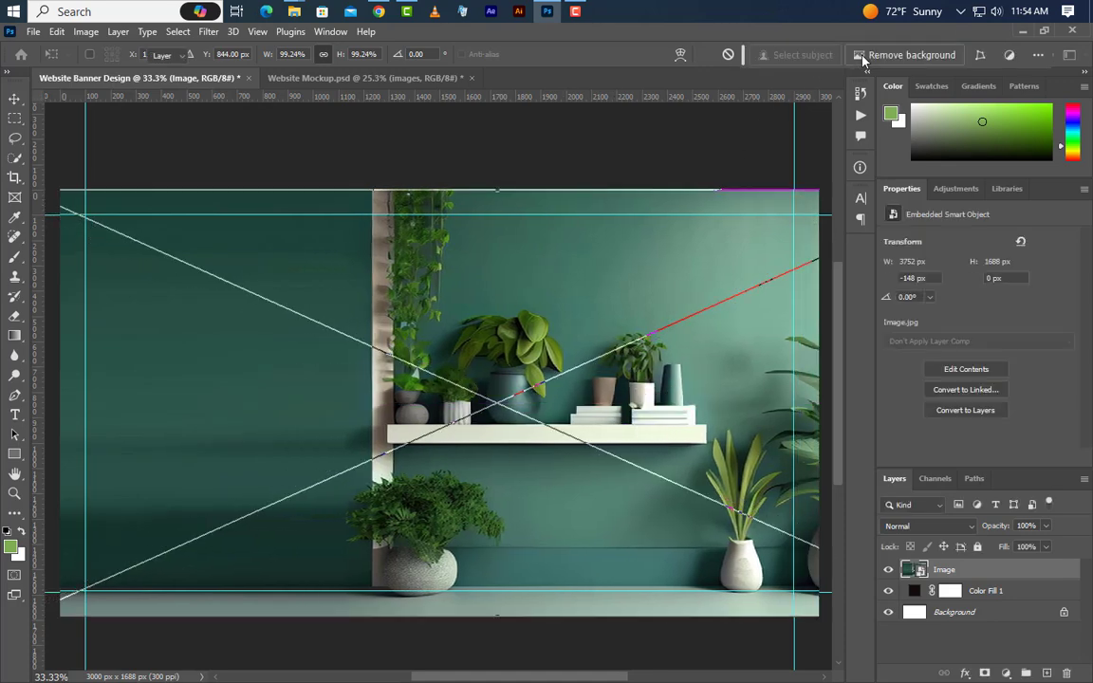
click(964, 523)
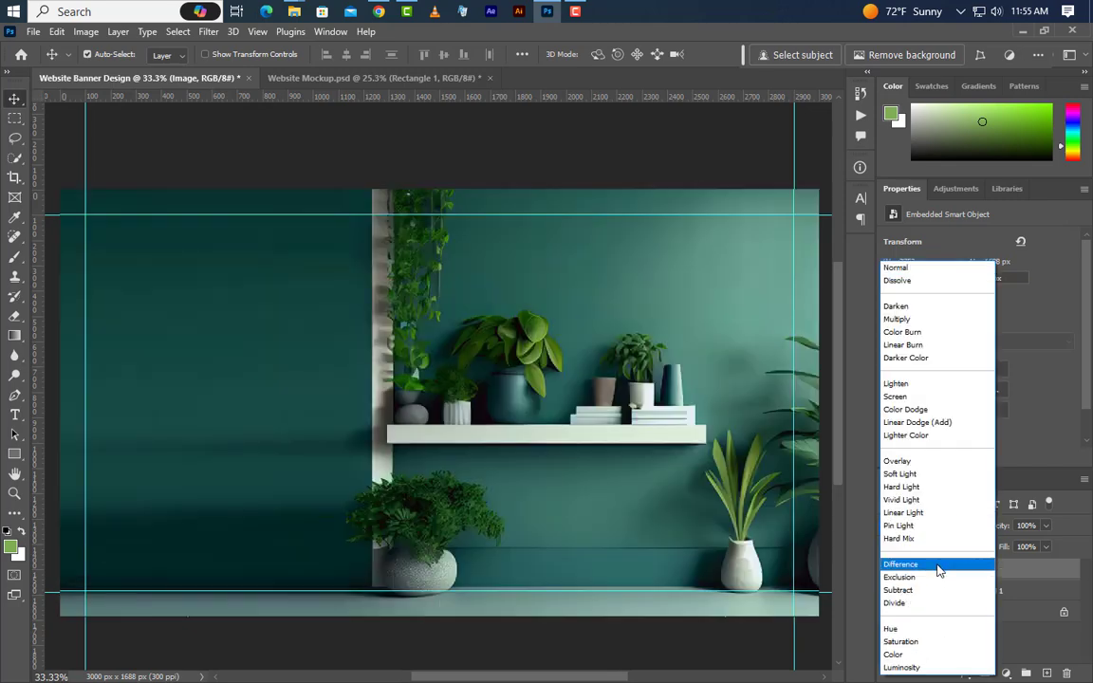
click(937, 565)
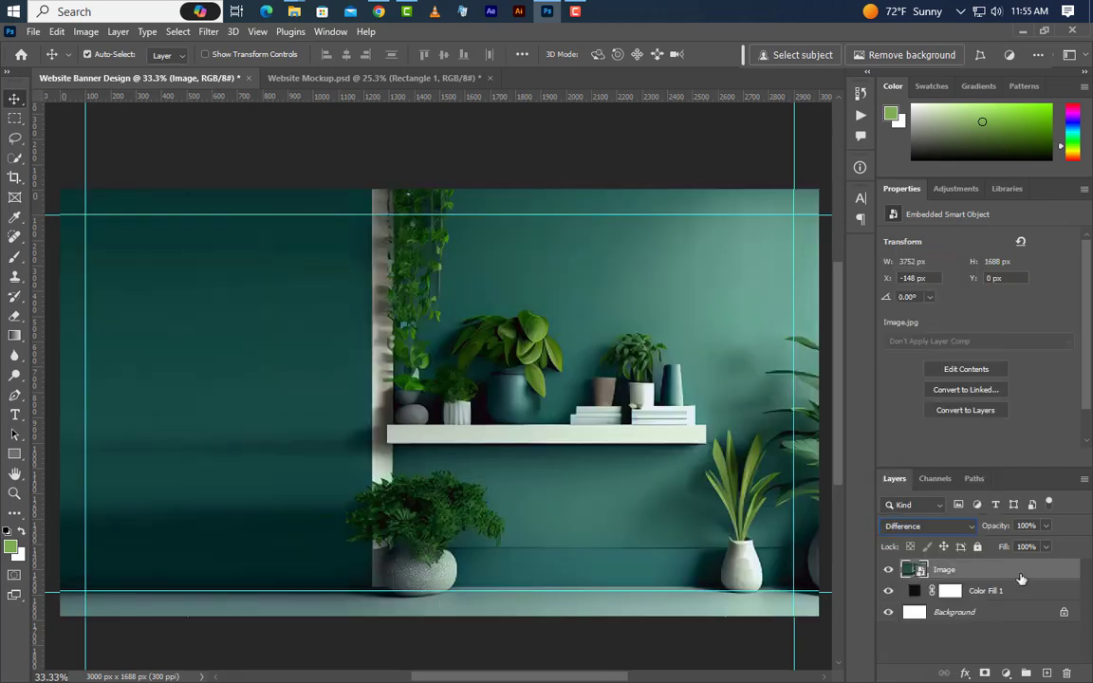
Draw a rectangle about 1275 × 1758 px covering the left part of the canvas.
click(14, 454)
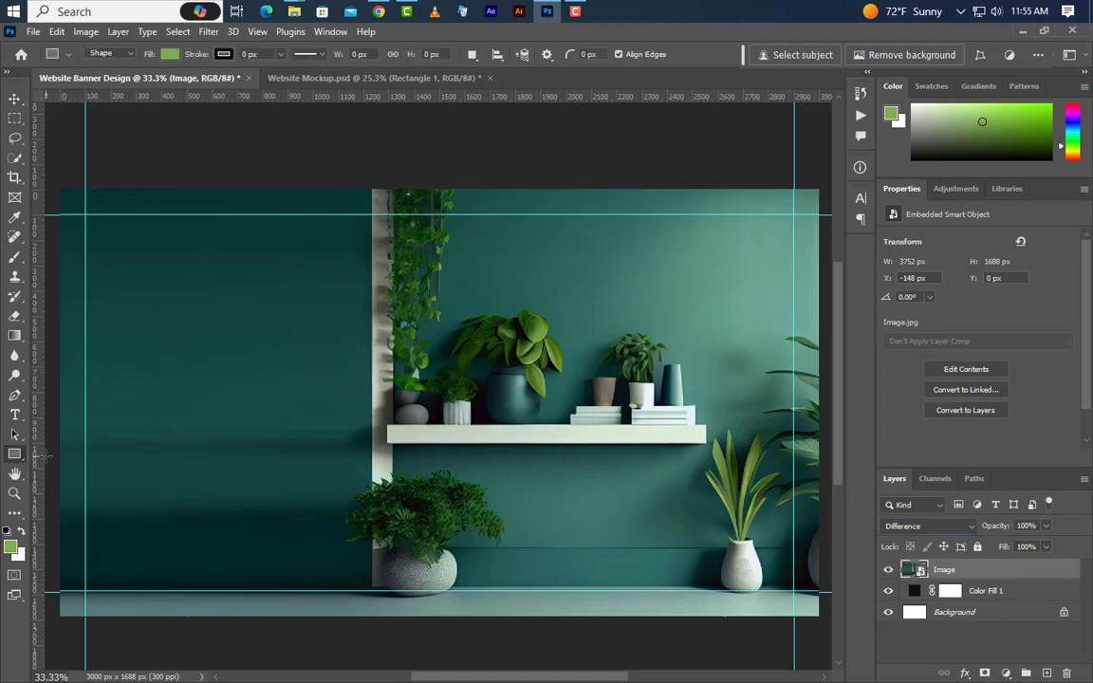
drag(54, 182, 376, 628)
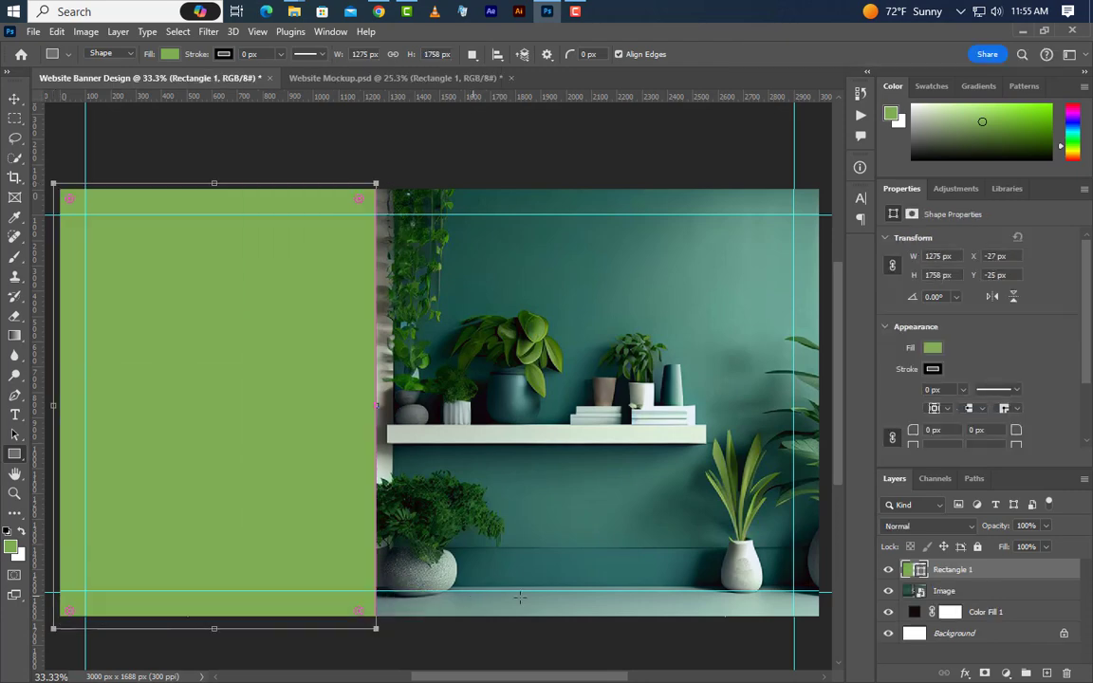
Apply a gradient overlay to the rectangle with colour stops 07120f, 384a22 and 15352c.
right_click(1021, 570)
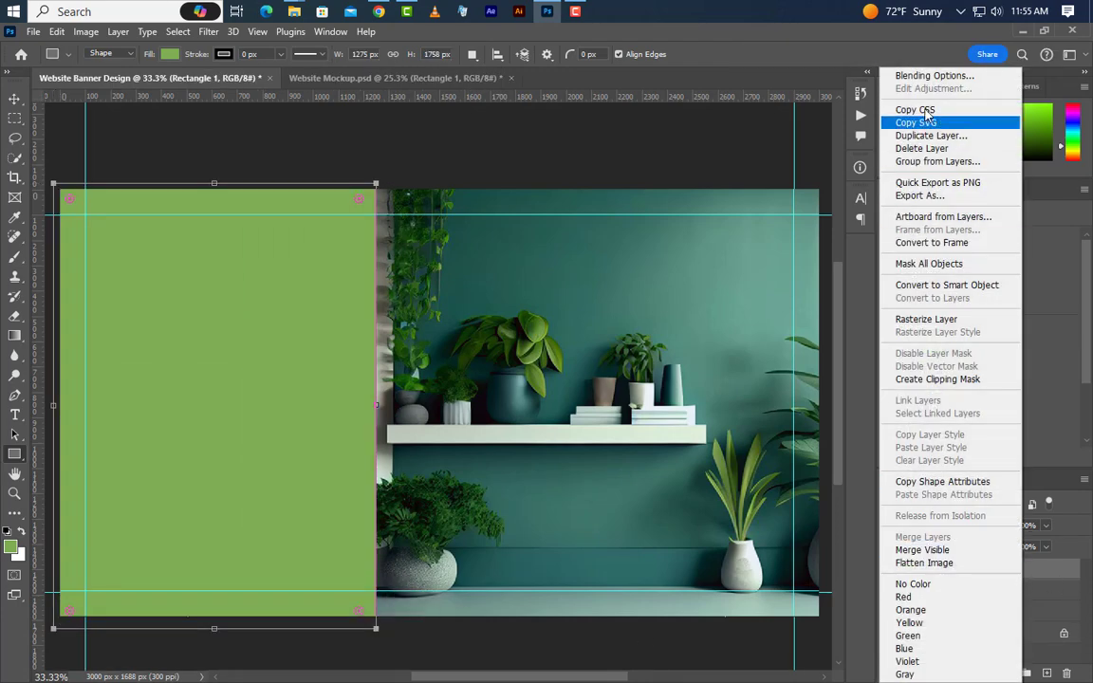
key(Escape)
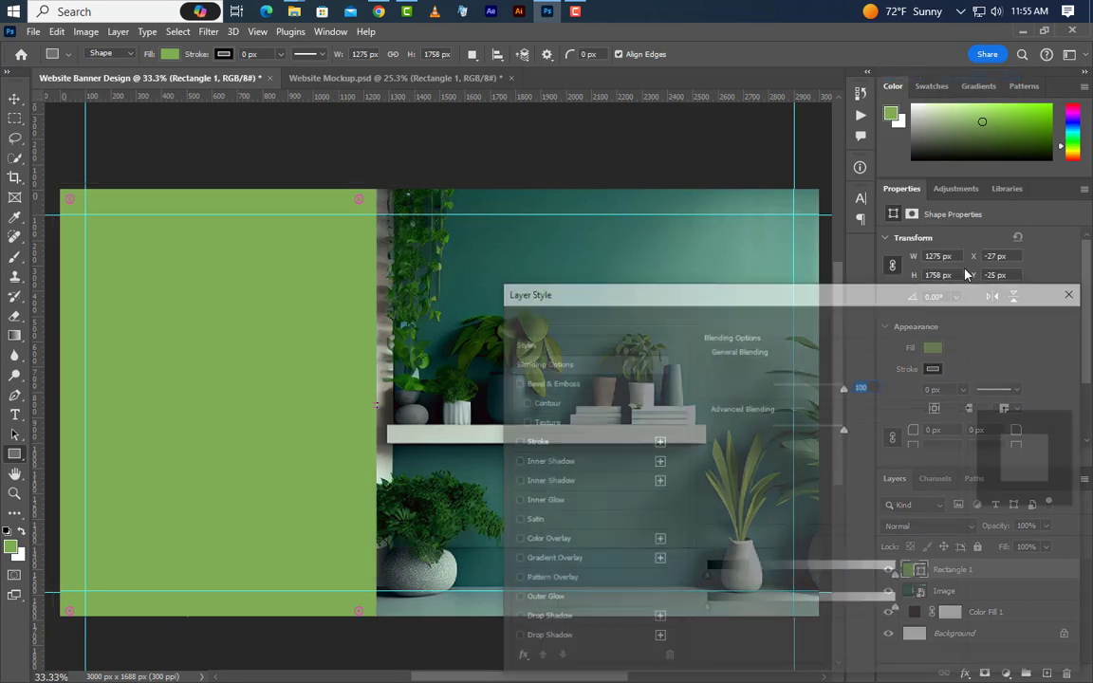
click(586, 565)
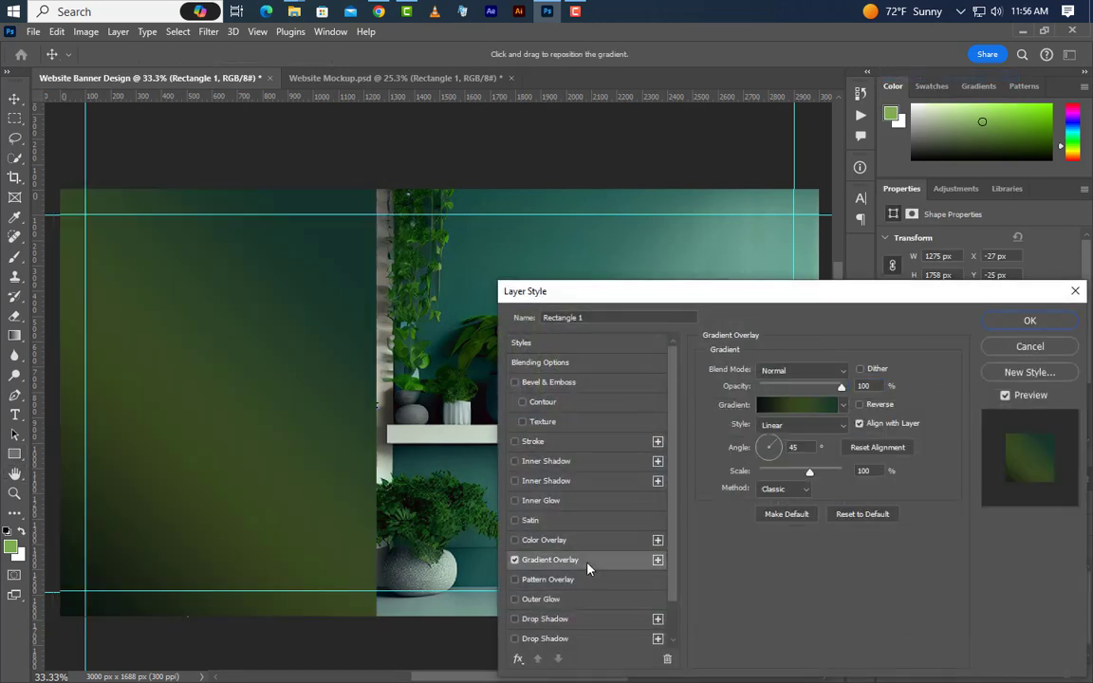
click(812, 411)
double_click(758, 481)
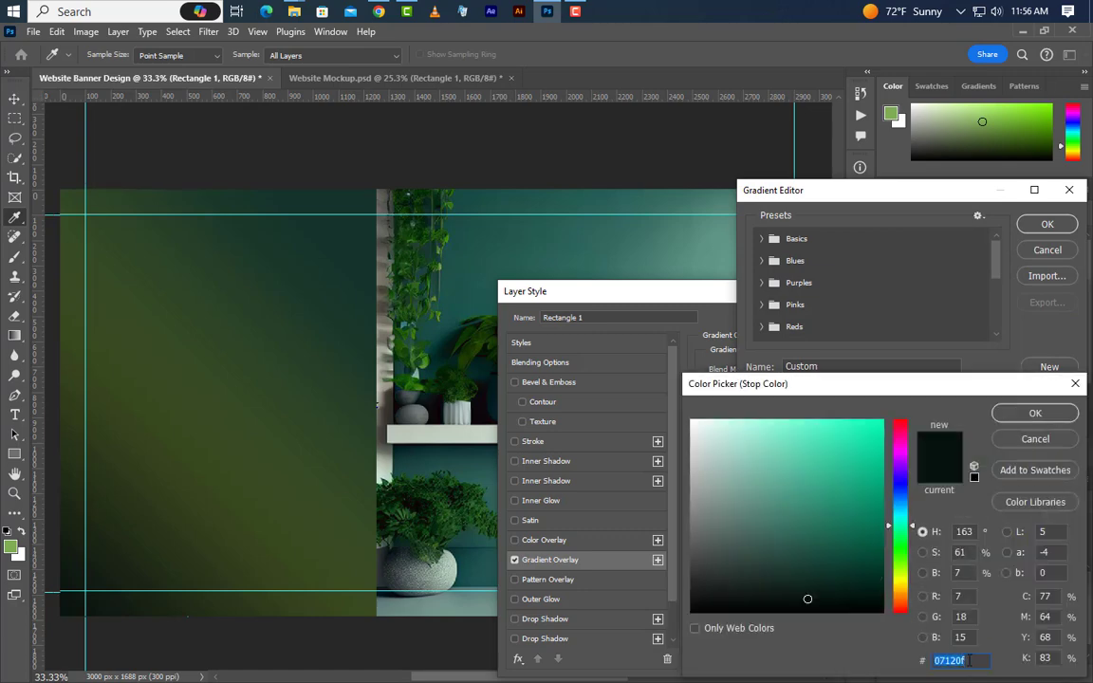
click(1036, 414)
double_click(911, 475)
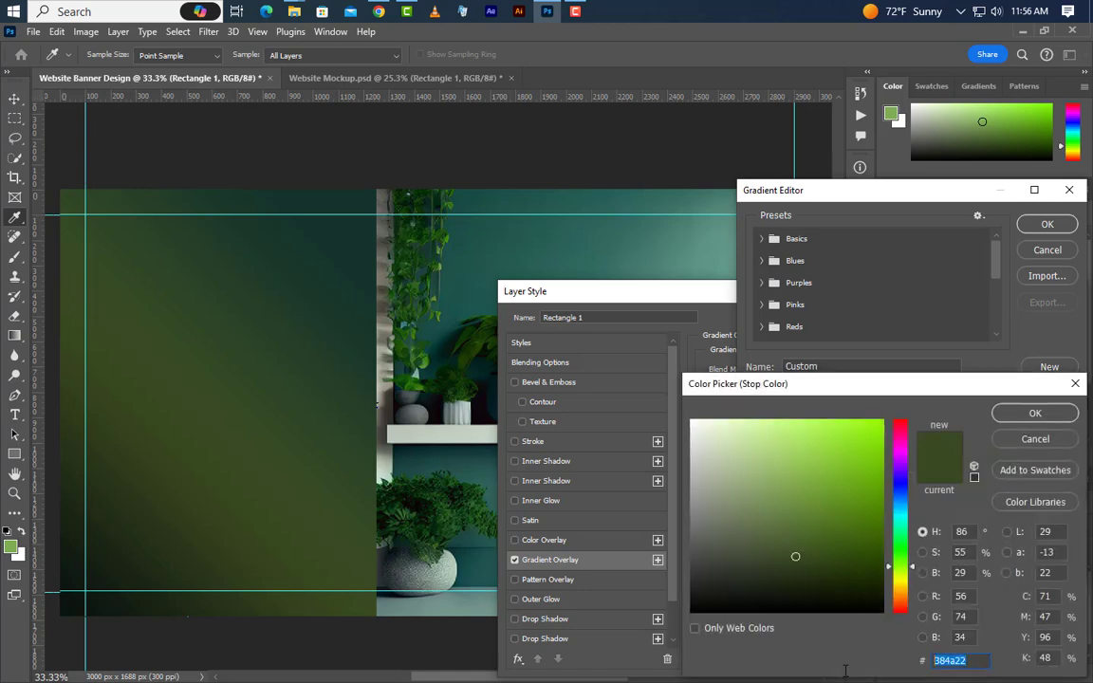
click(1071, 418)
double_click(1064, 476)
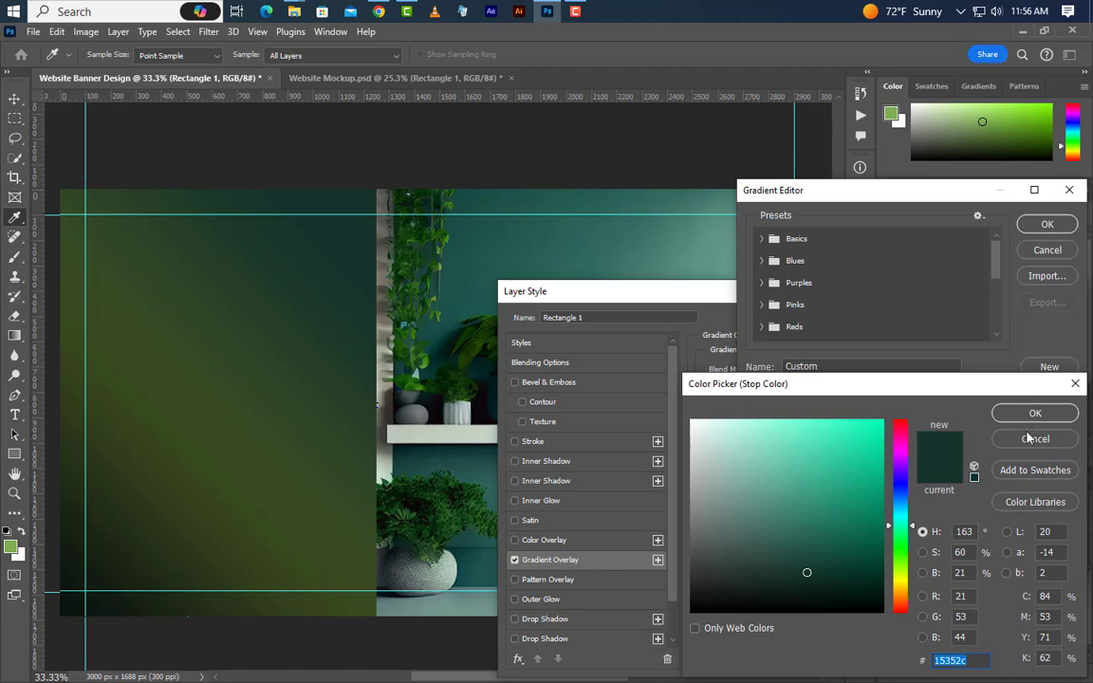
click(1036, 414)
click(1047, 224)
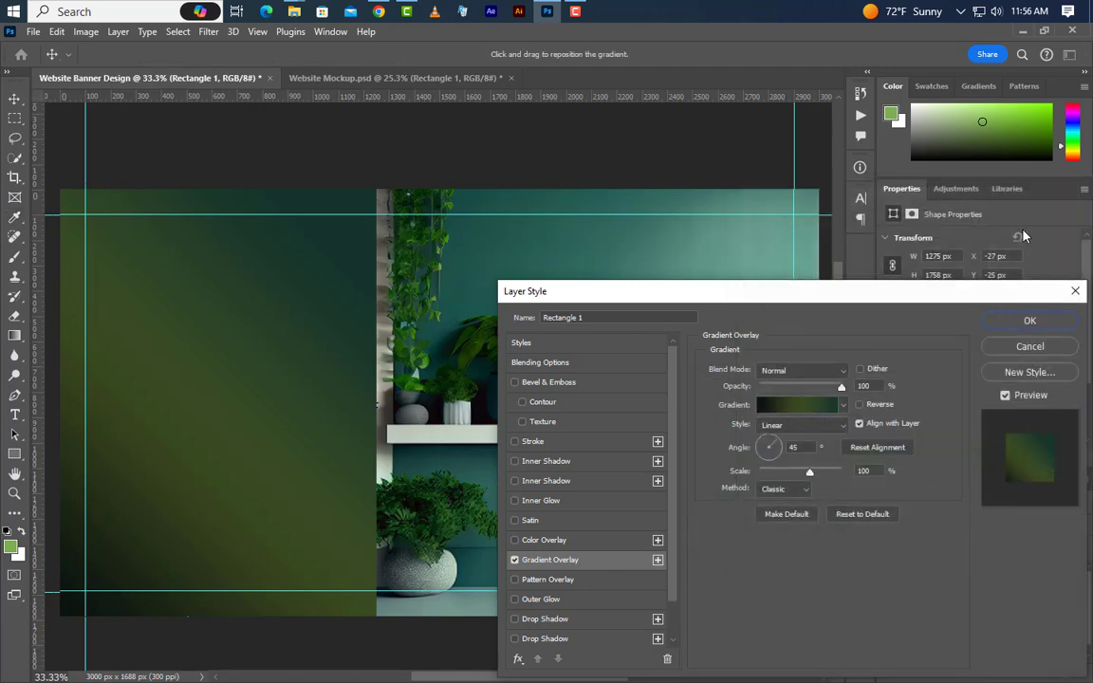
Use 100% opacity and the Linear style for the gradient overlay, and apply the layer style.
drag(881, 387, 852, 387)
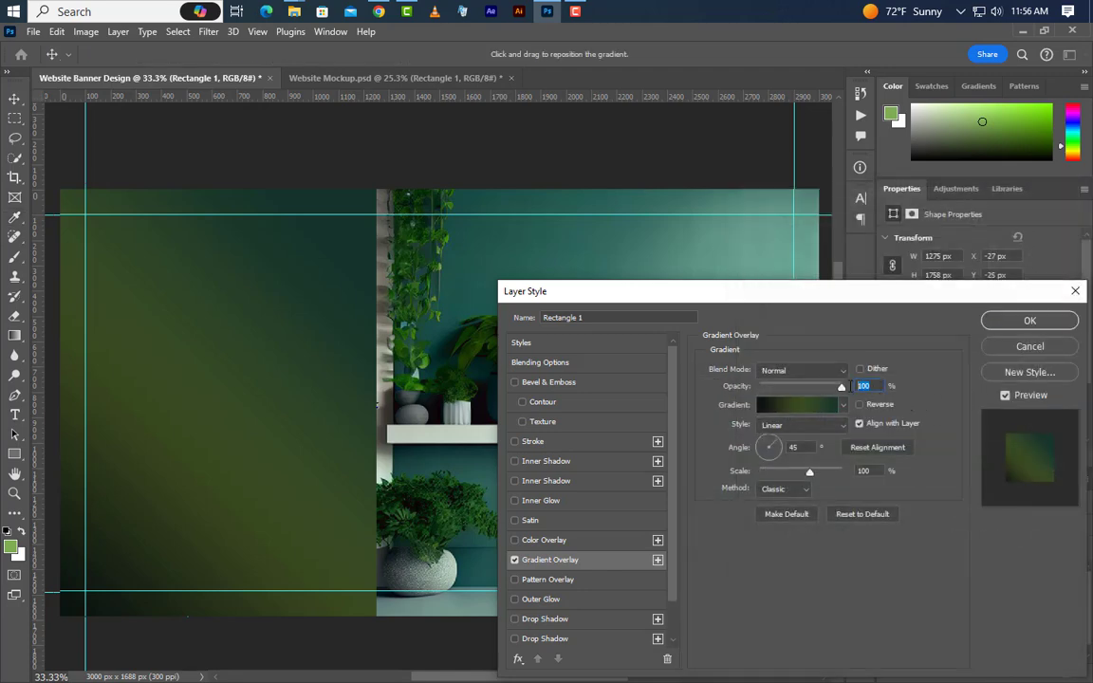
click(800, 429)
click(803, 438)
click(1067, 327)
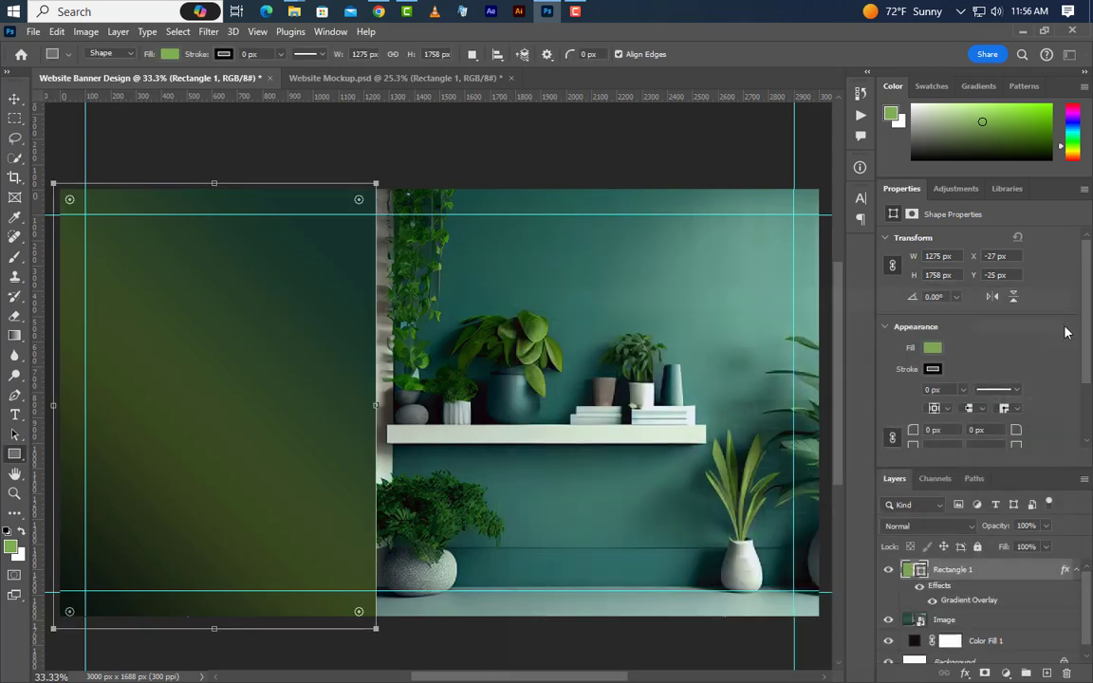
Convert the rectangle layer to a smart object and set its blend mode to Hard Light.
right_click(1012, 575)
click(951, 286)
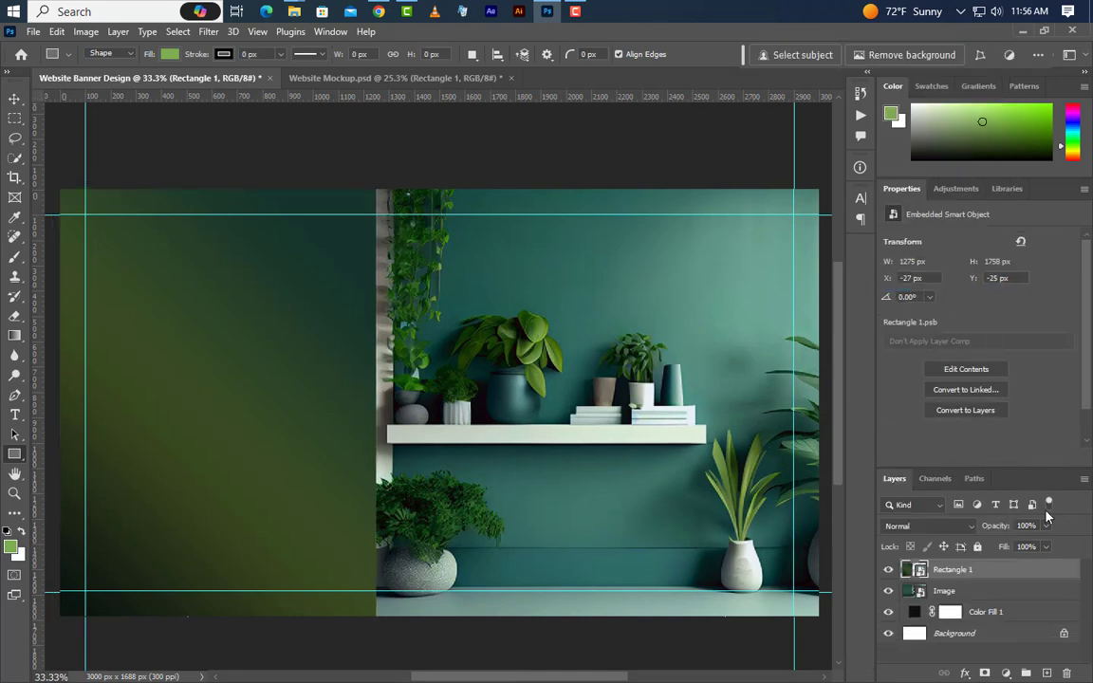
click(954, 528)
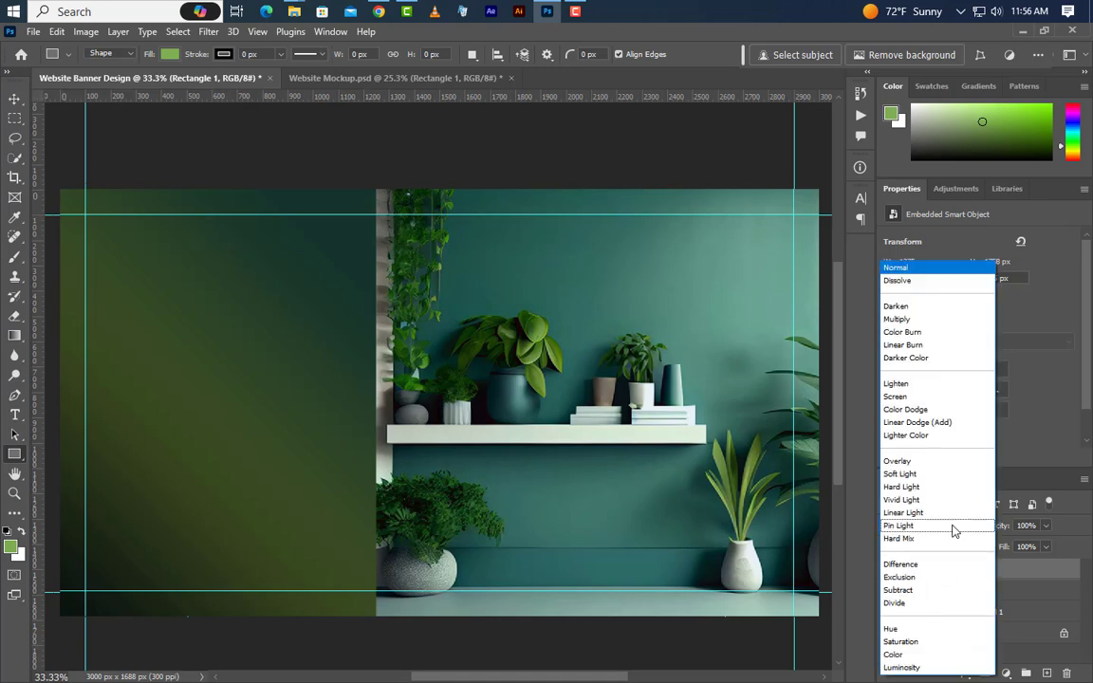
click(924, 488)
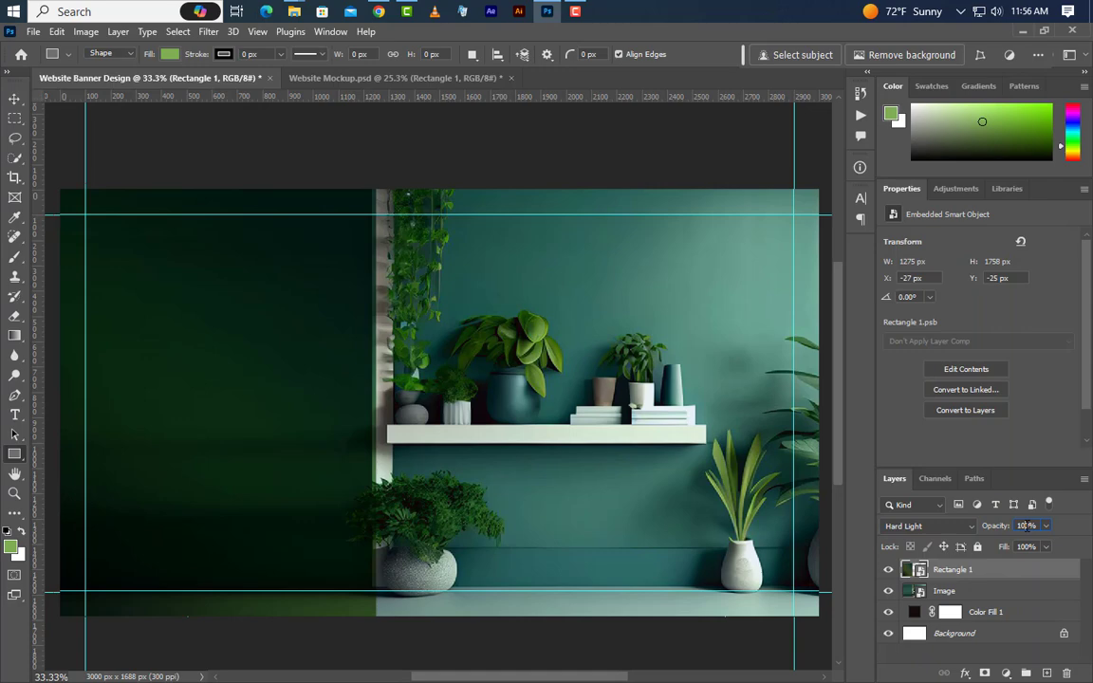
Set the opacity of the dark green panel layer Rectangle 1 to 90%.
text(90)
key(v)
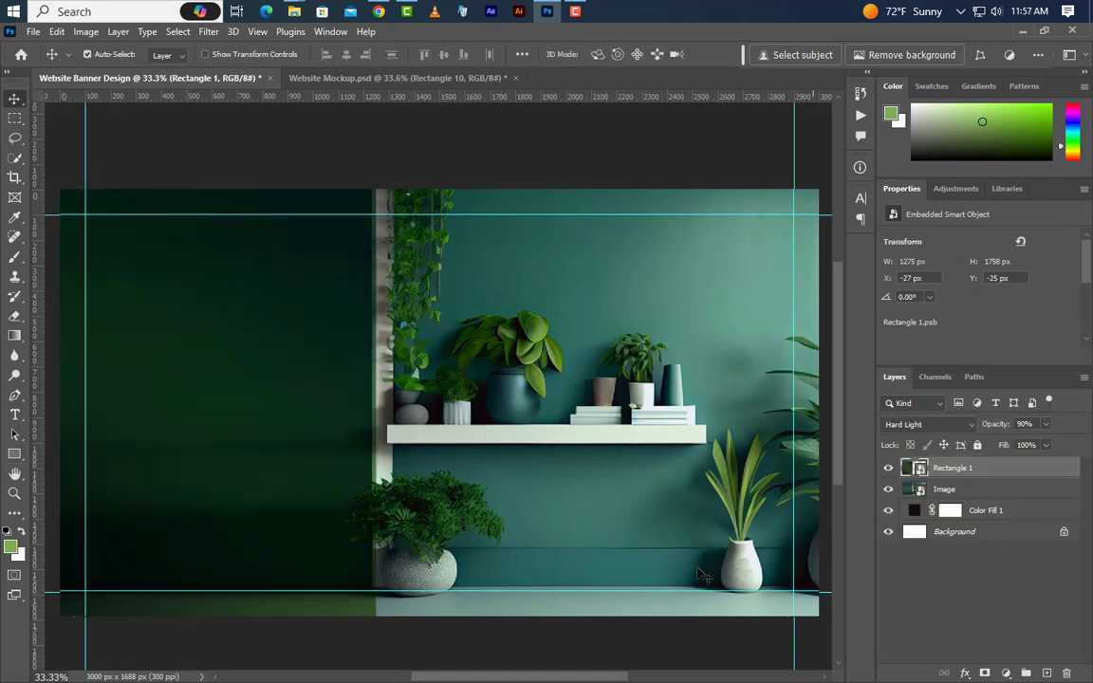
Draw a rectangle about 935 × 515 px over the lower-right corner of the banner, extending past the canvas edges.
scroll(460, 476, down, 2)
click(14, 454)
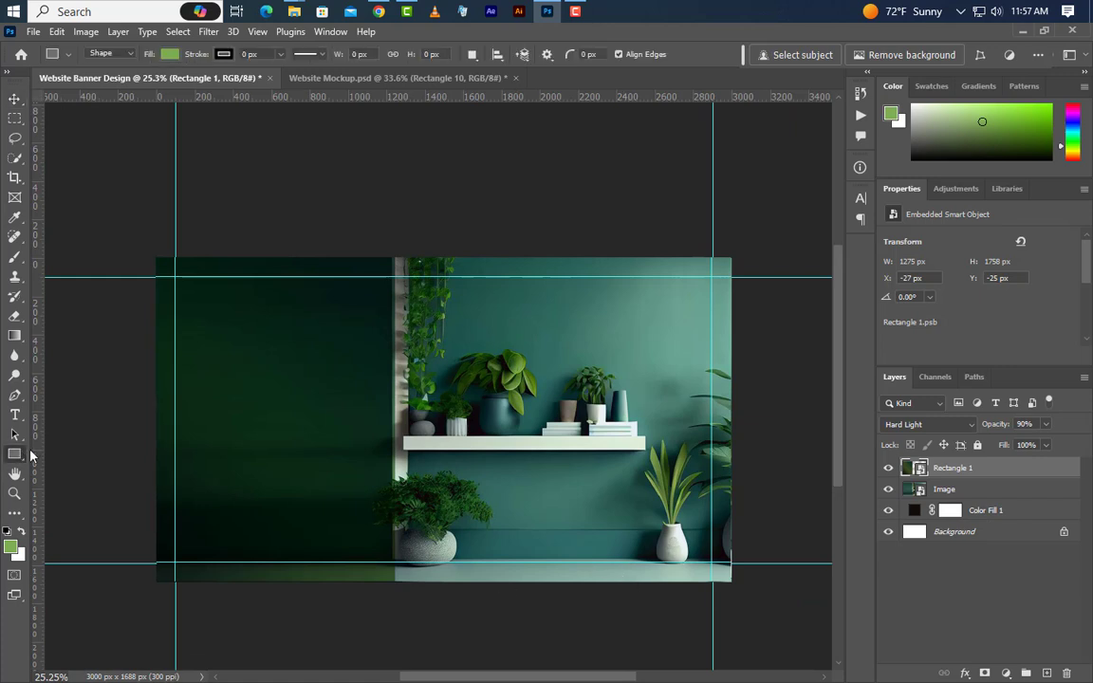
drag(748, 504, 570, 604)
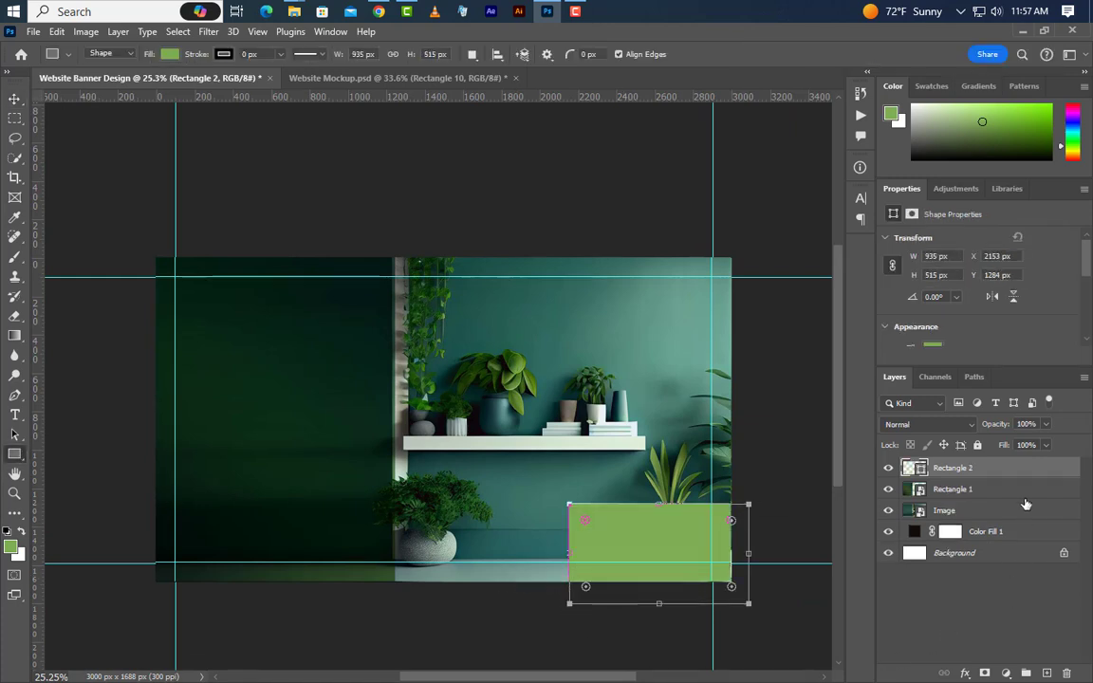
Apply a linear Gradient Overlay to the corner rectangle with the custom dark green gradient, 45° angle and 100% opacity.
right_click(1033, 471)
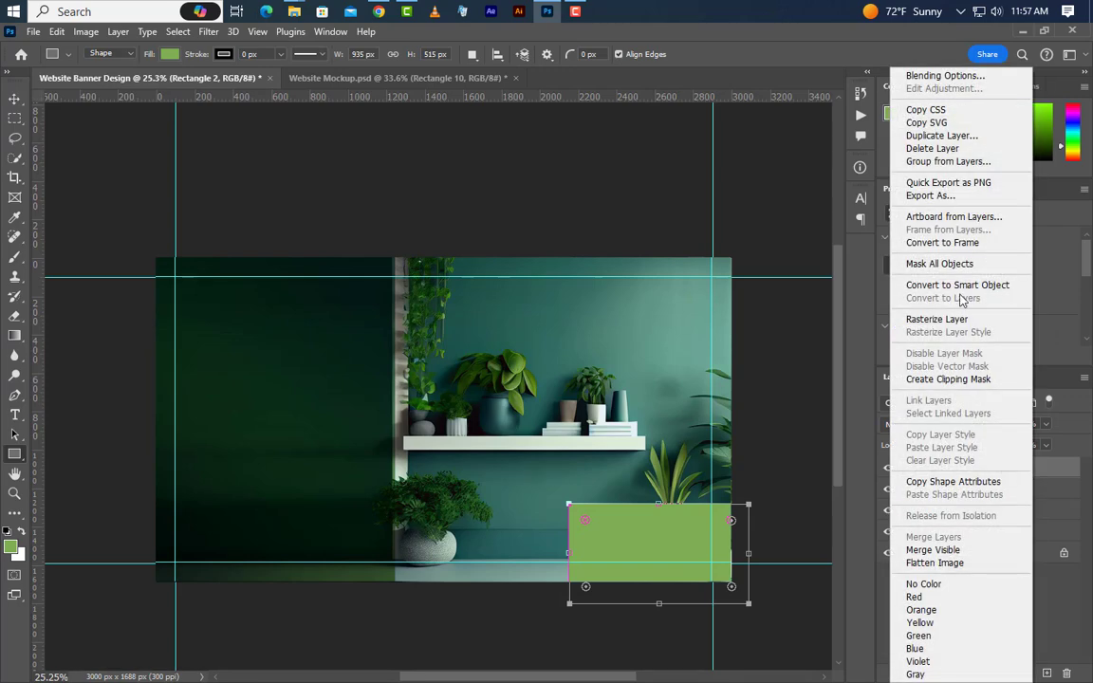
click(949, 75)
drag(652, 285, 862, 219)
click(805, 489)
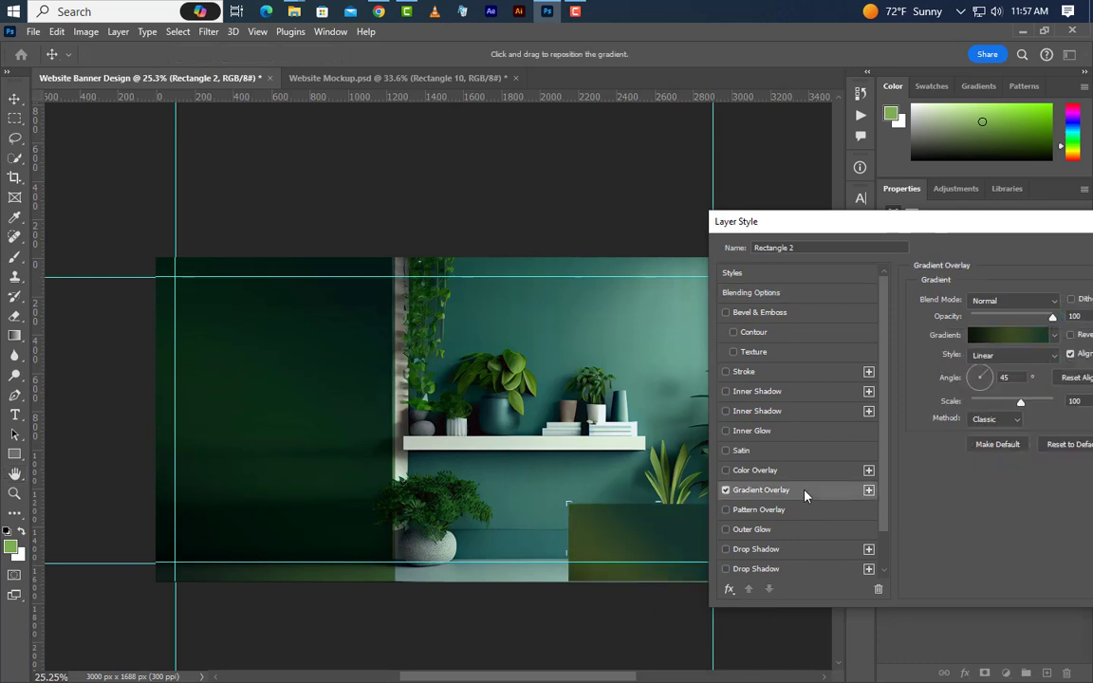
drag(1028, 225, 975, 224)
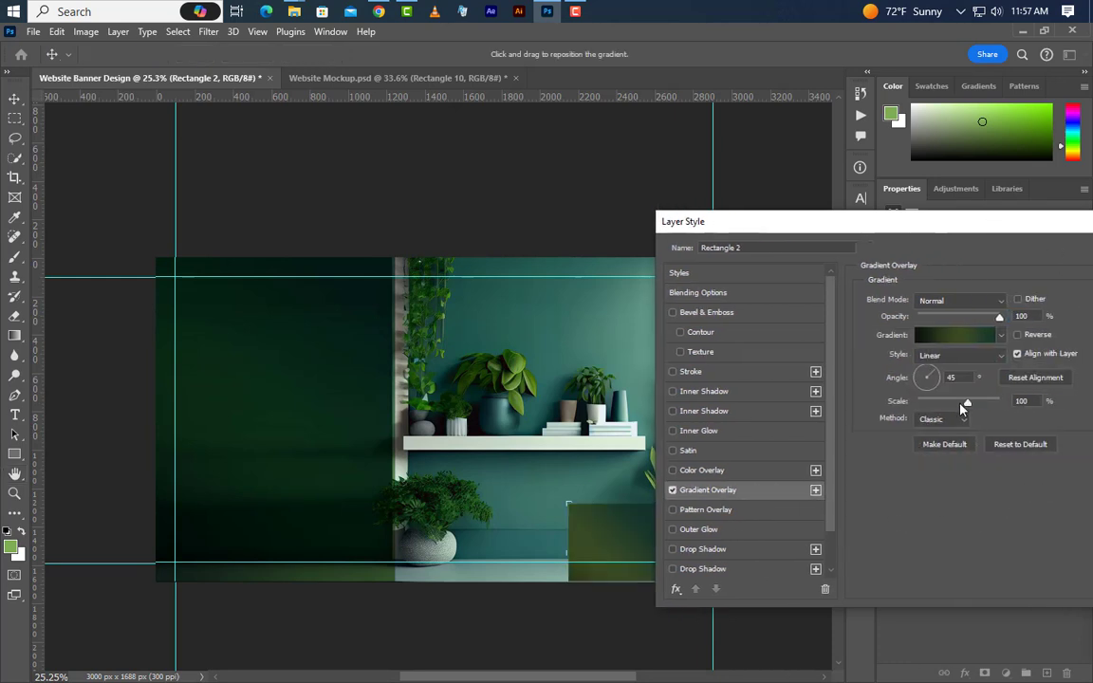
click(958, 335)
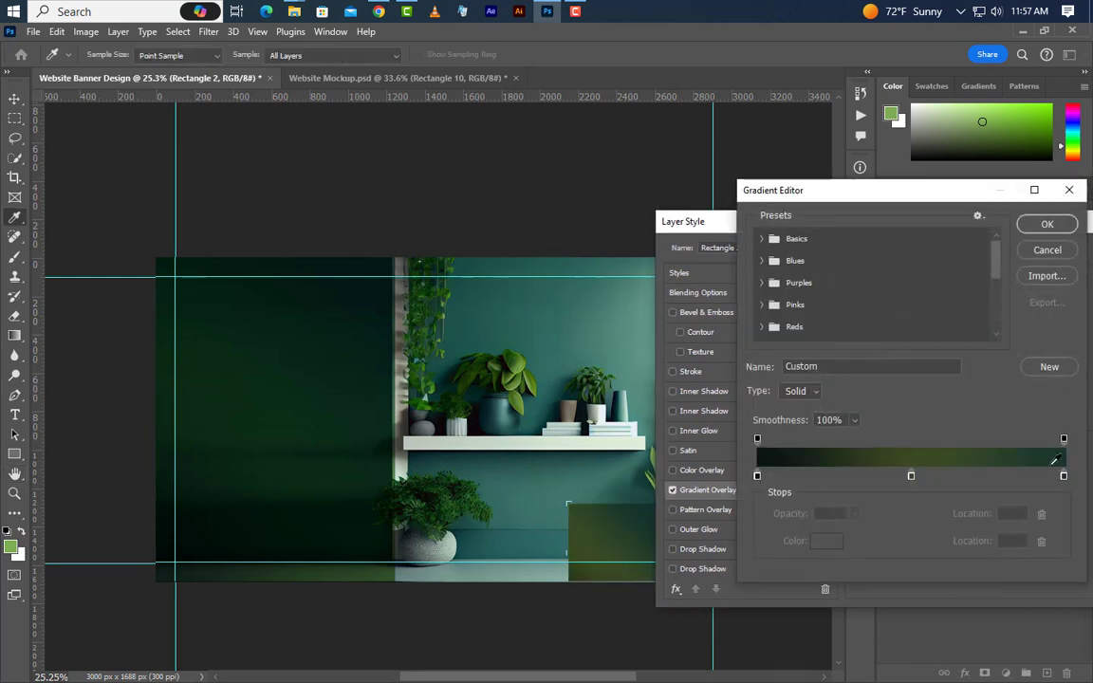
click(1047, 224)
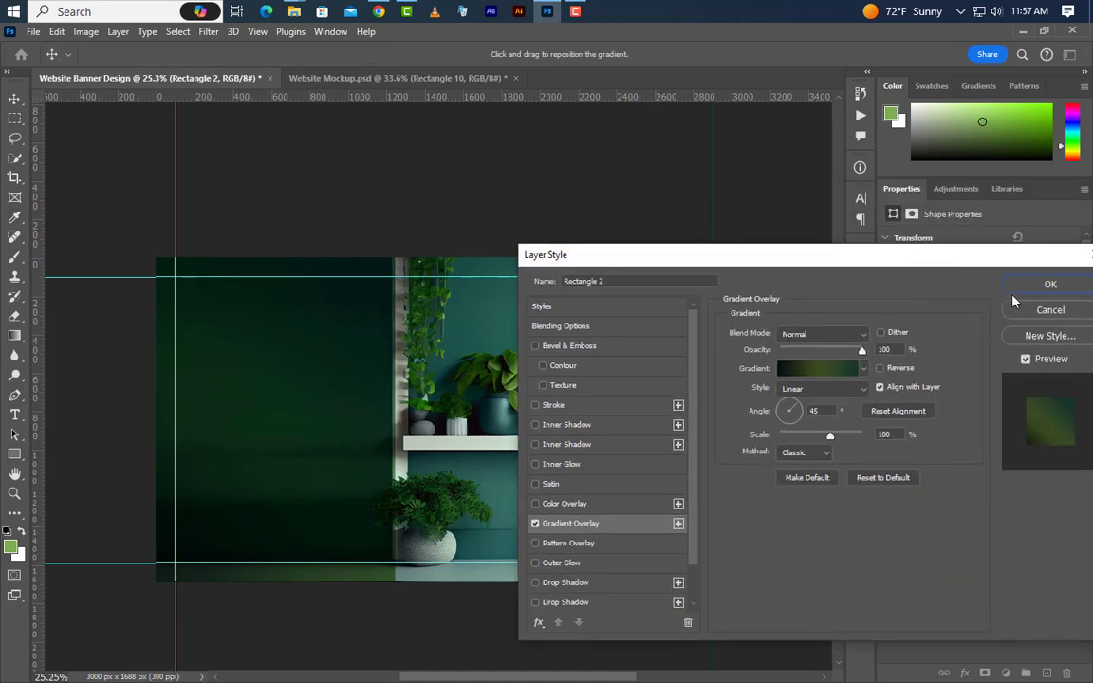
click(1051, 285)
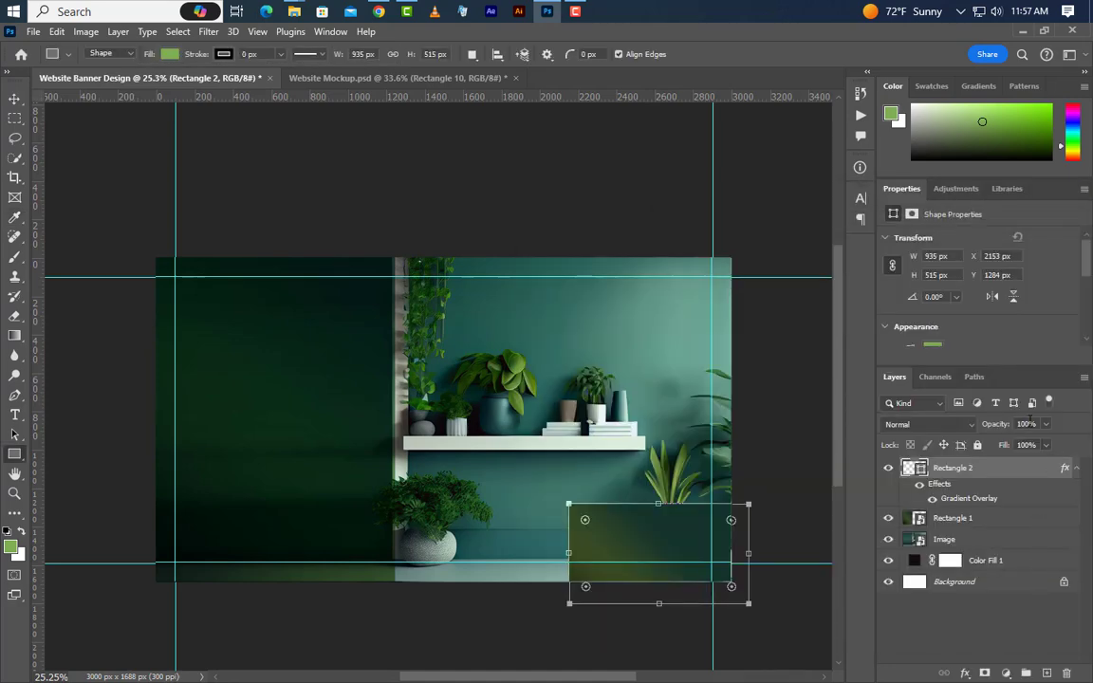
Set the opacity of the corner rectangle to 75%.
text(75)
key(Return)
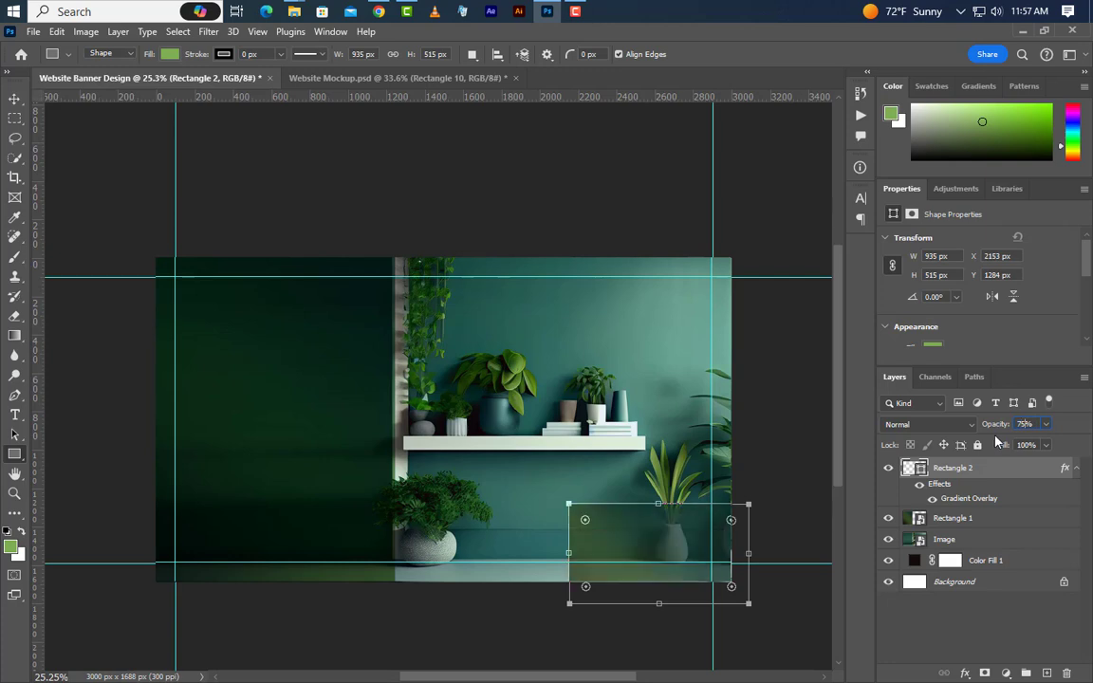
click(14, 98)
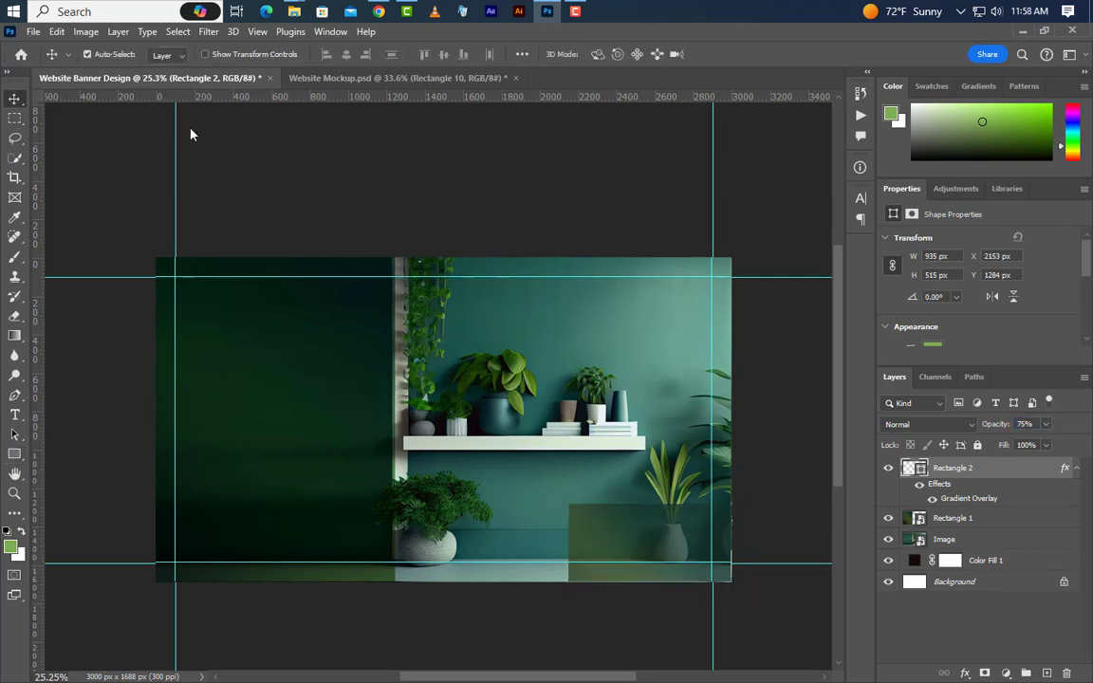
Place Logo.png from the file folder into the banner at the upper-left guide intersection.
scroll(564, 502, up, 1)
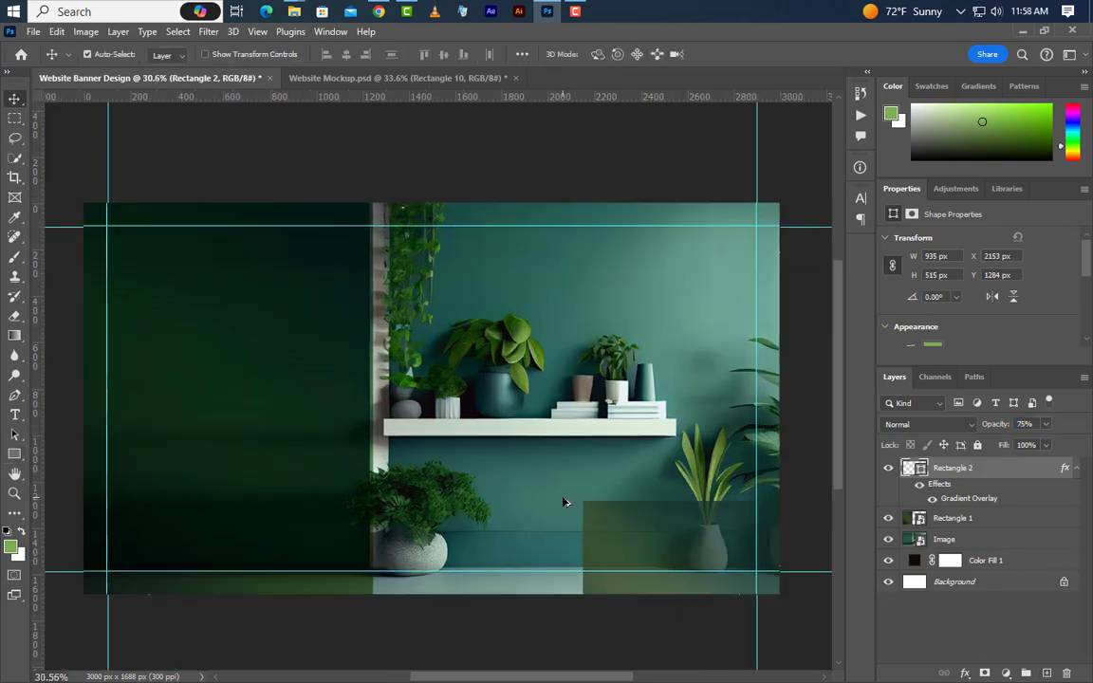
click(1022, 31)
click(304, 146)
click(334, 154)
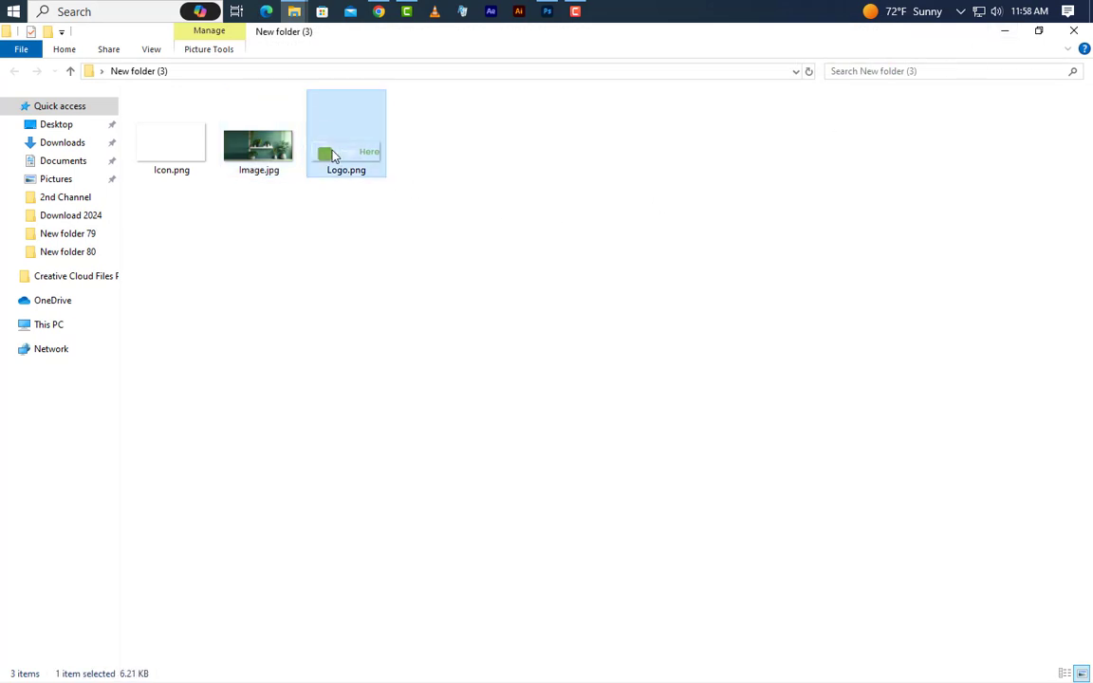
drag(364, 158, 401, 363)
drag(459, 403, 177, 243)
click(870, 55)
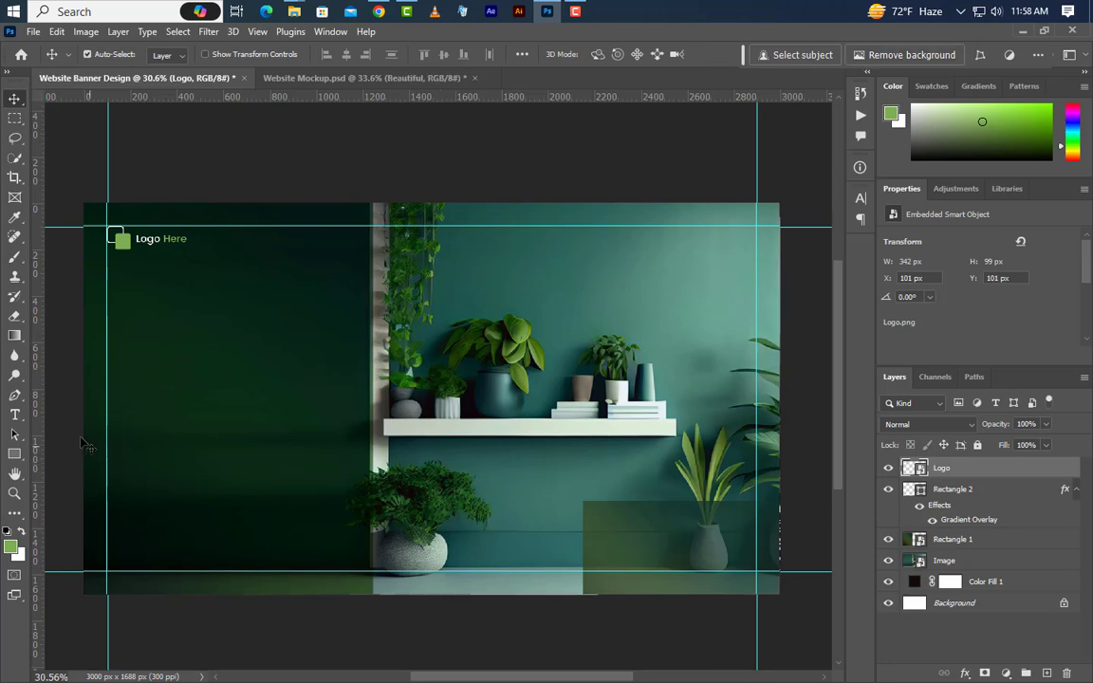
Add the text "BEAUTIFUL" in white Poppins Regular at the left guide, below the logo.
click(16, 416)
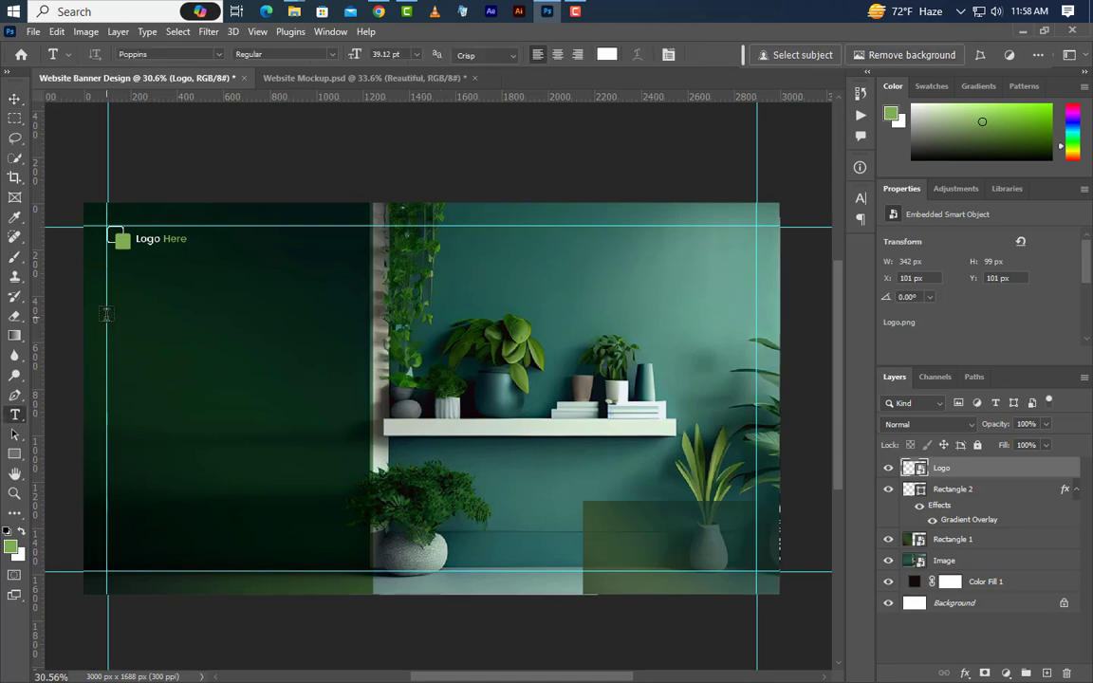
click(107, 318)
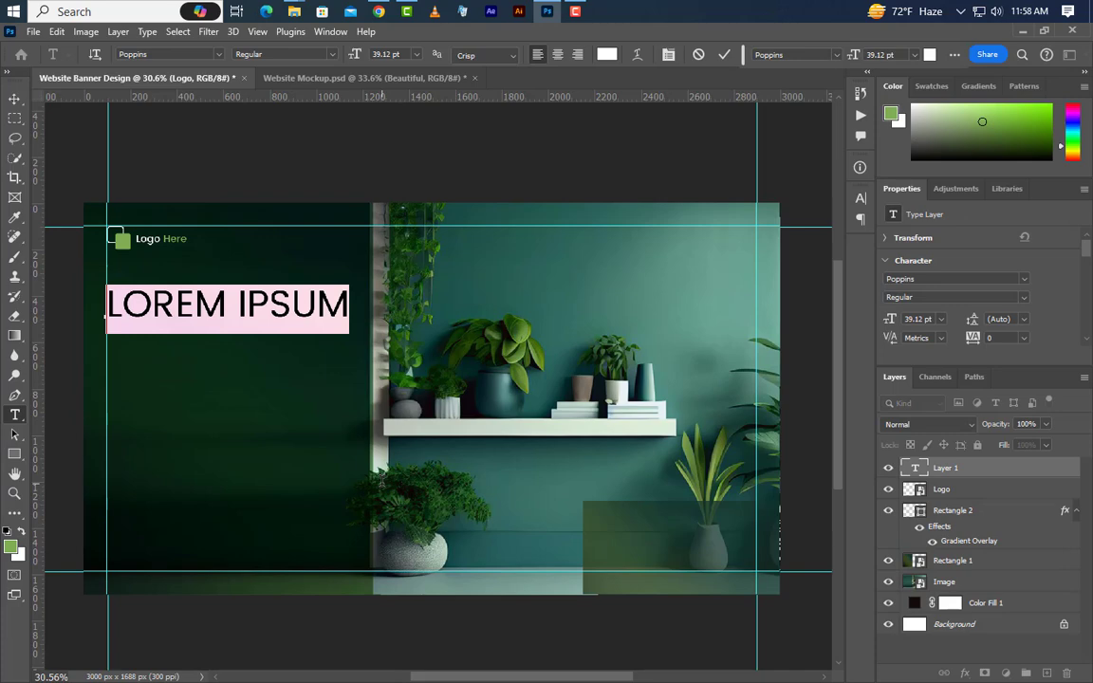
text(BEAUTIFUL)
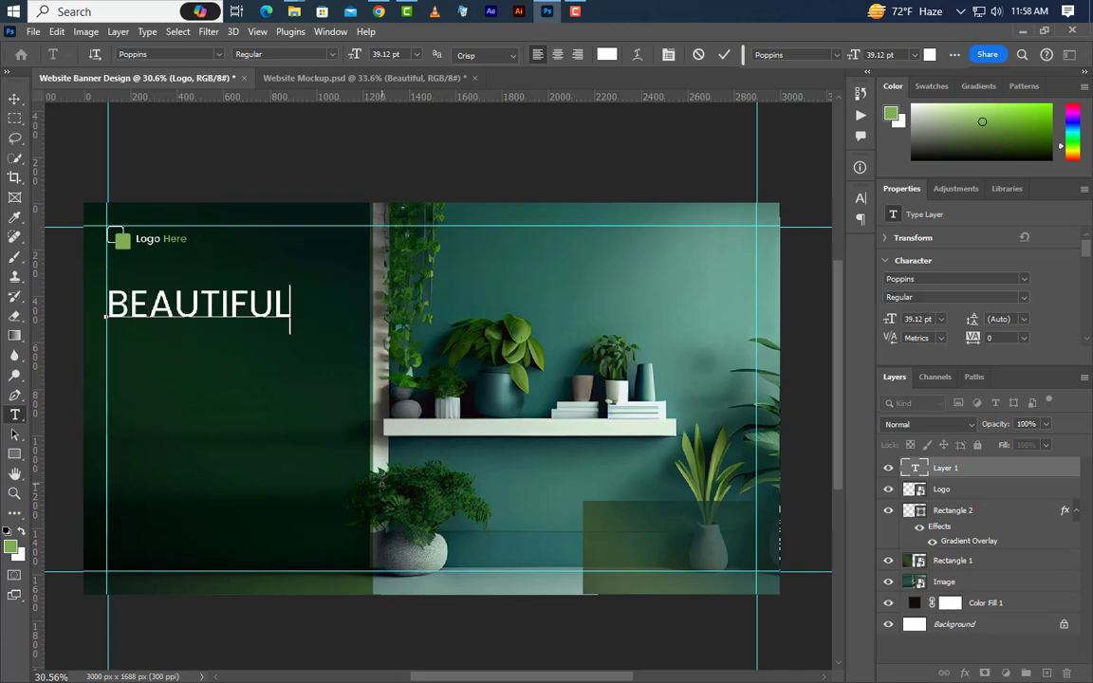
click(724, 55)
Set the BEAUTIFUL text to 21 pt and shift it slightly down along the left guide.
click(902, 320)
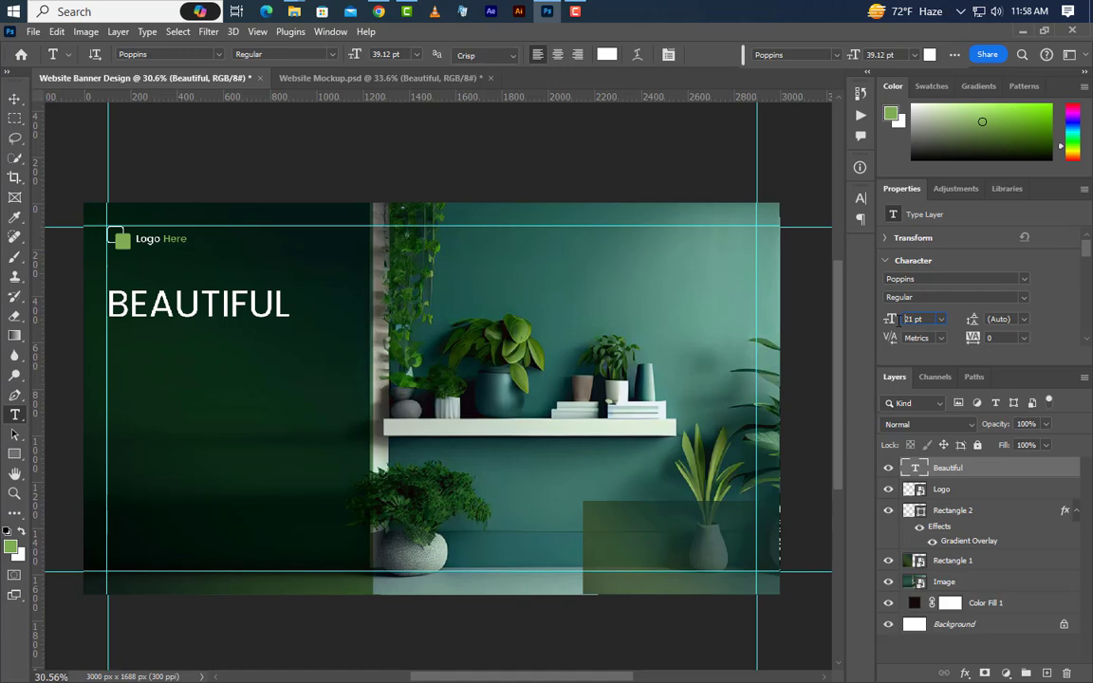
key(Return)
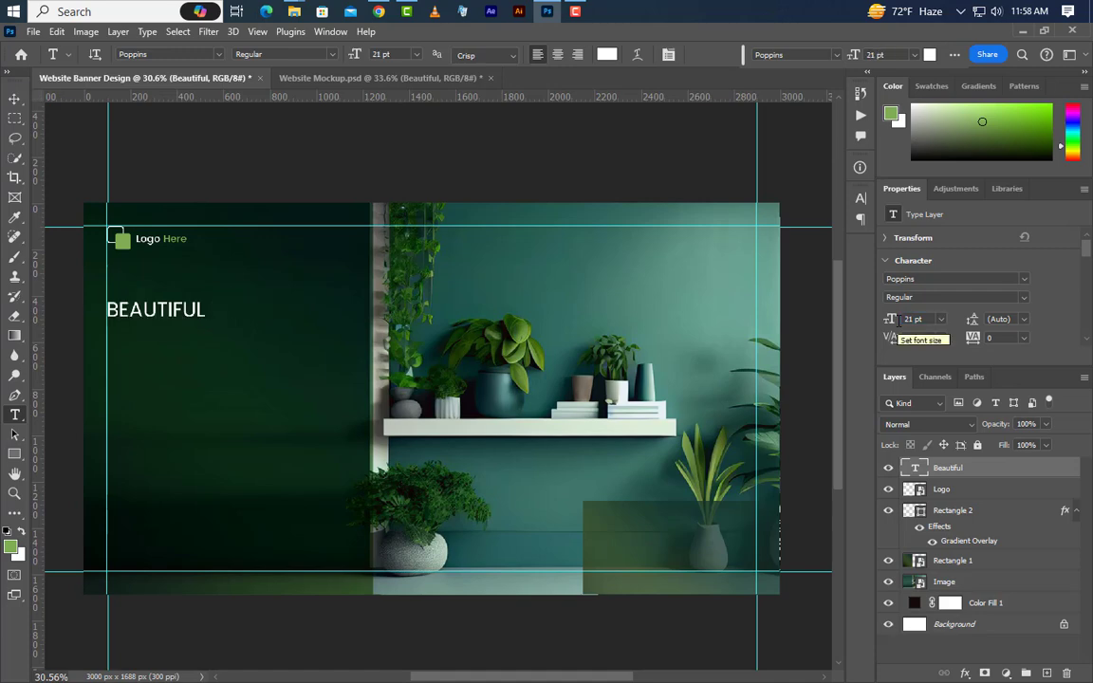
click(15, 99)
drag(155, 314, 154, 334)
Add the text "PLANTS" at the left guide, below BEAUTIFUL.
click(12, 415)
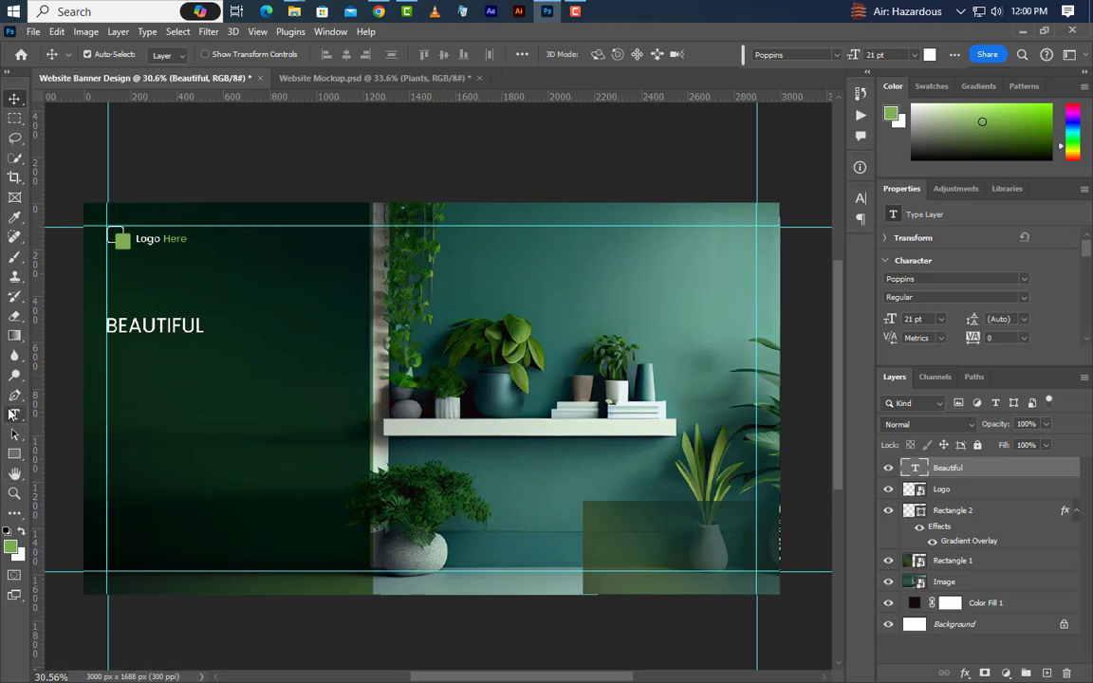
click(12, 415)
click(107, 376)
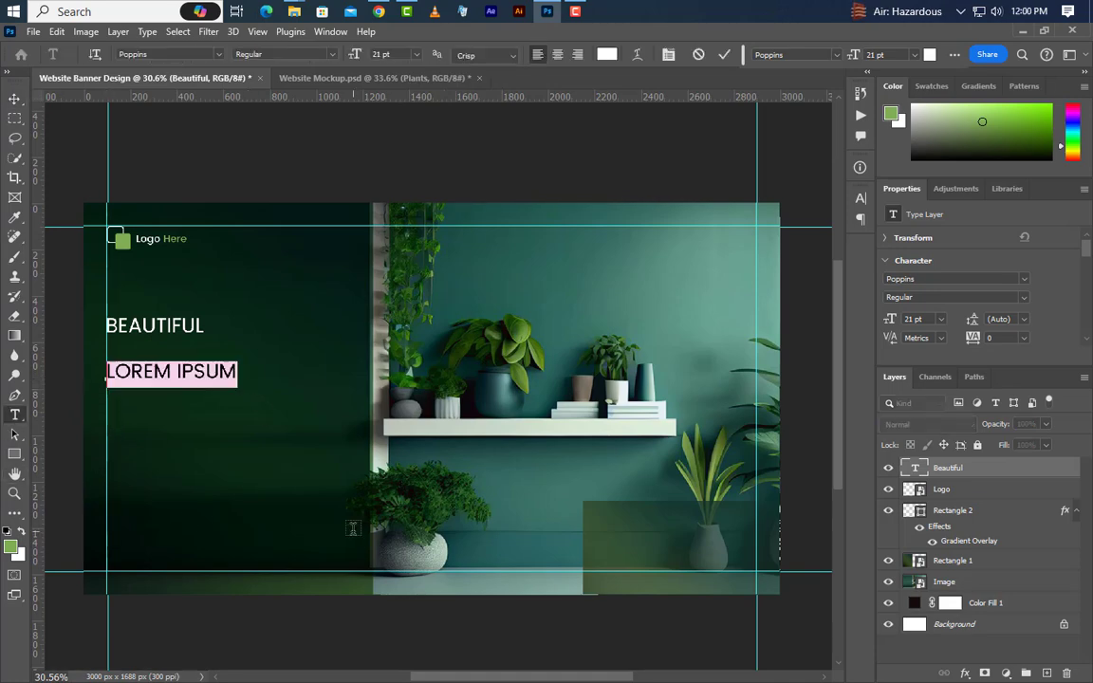
text(PLA)
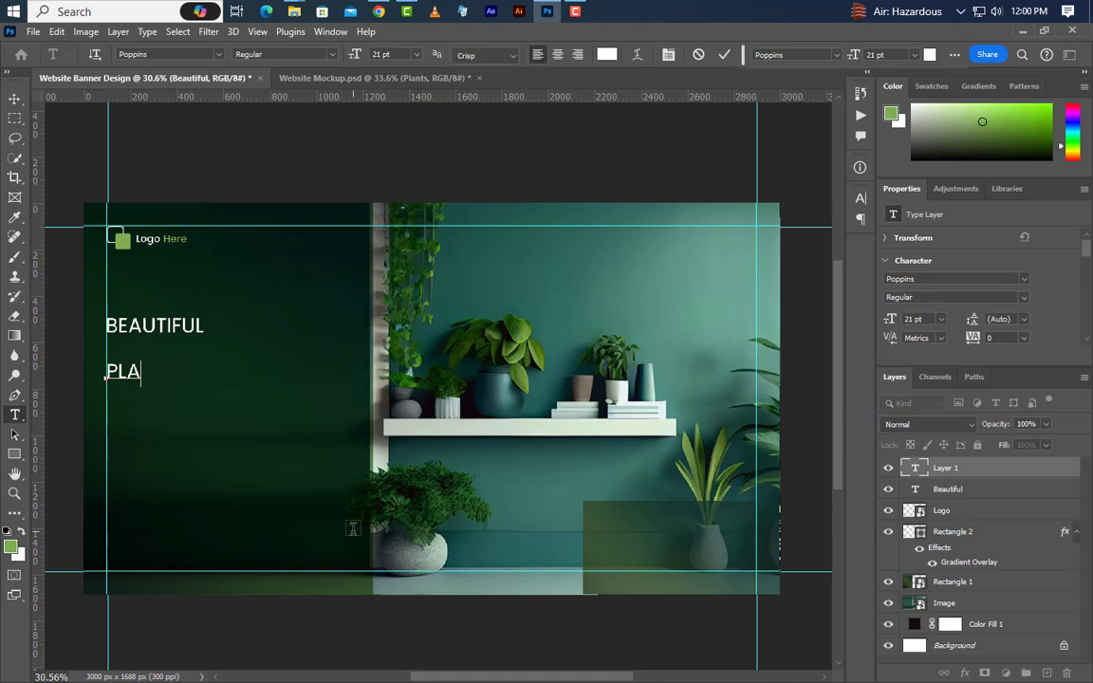
text(NTS)
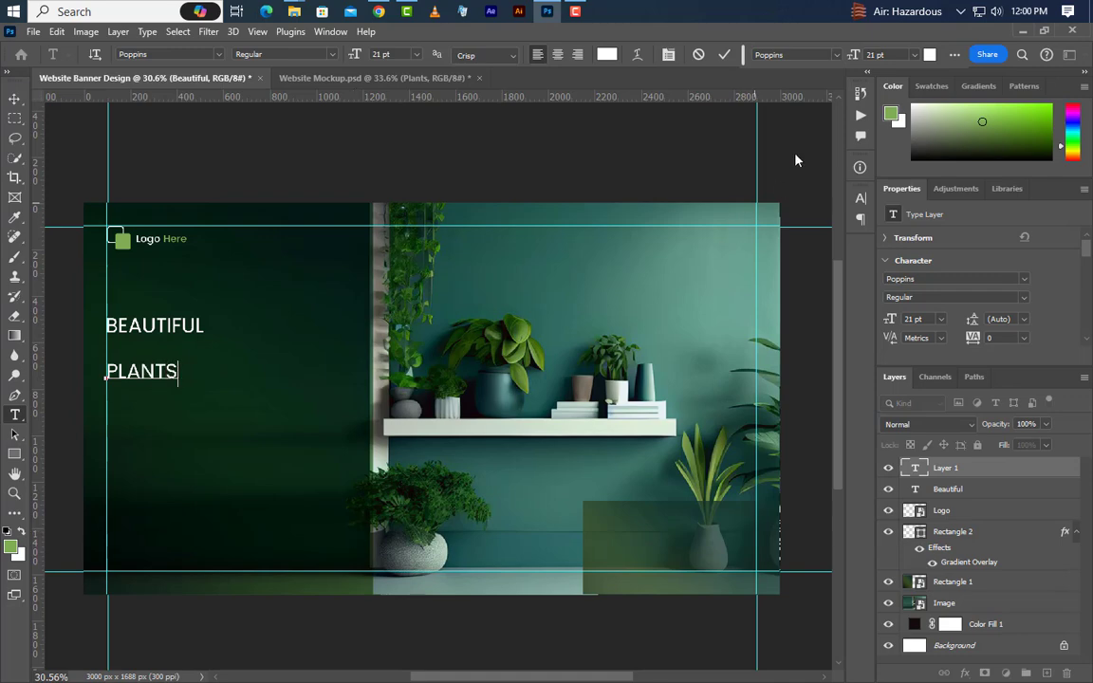
click(725, 58)
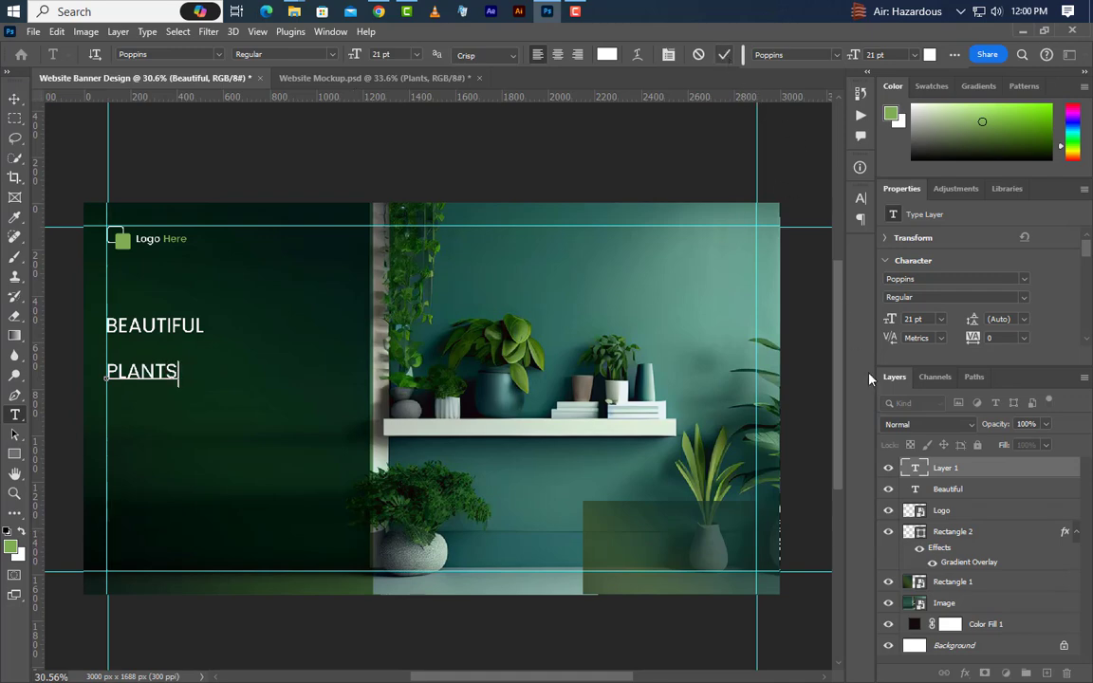
Format the PLANTS text as Arial Black at 67.5 pt.
click(1023, 281)
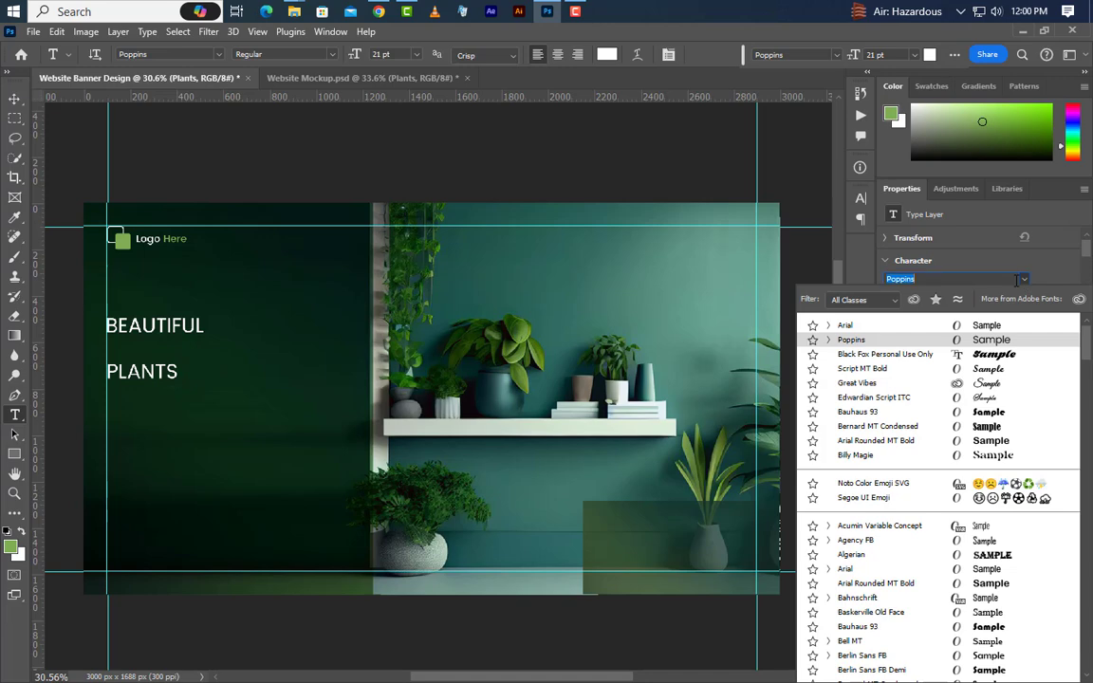
click(867, 326)
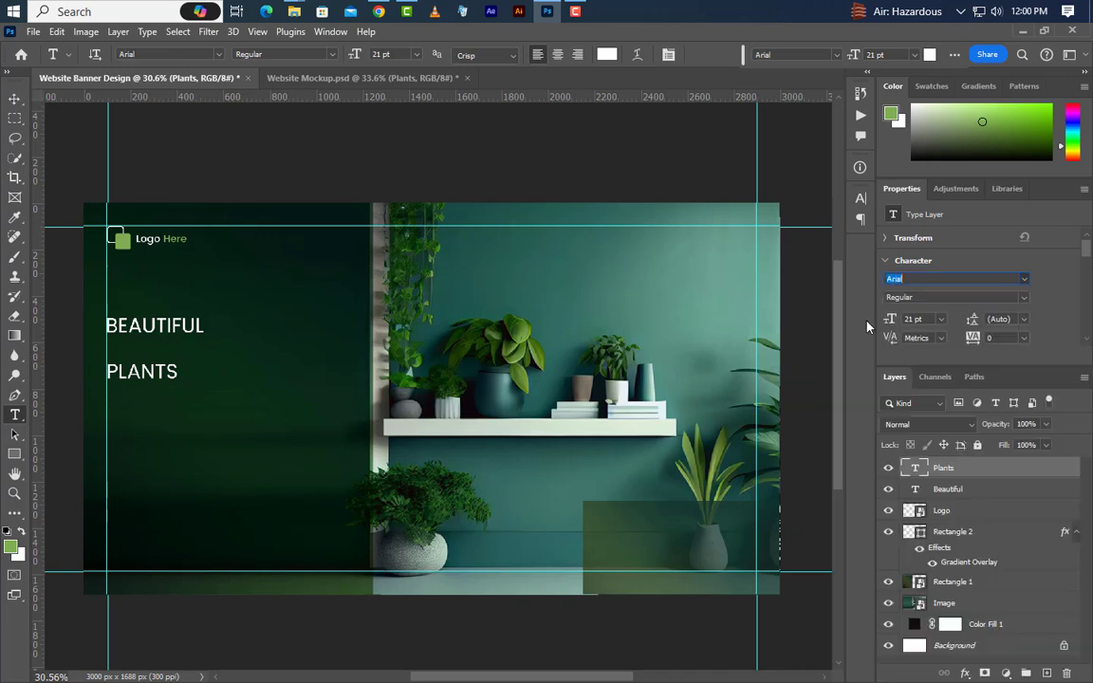
click(1023, 300)
click(918, 340)
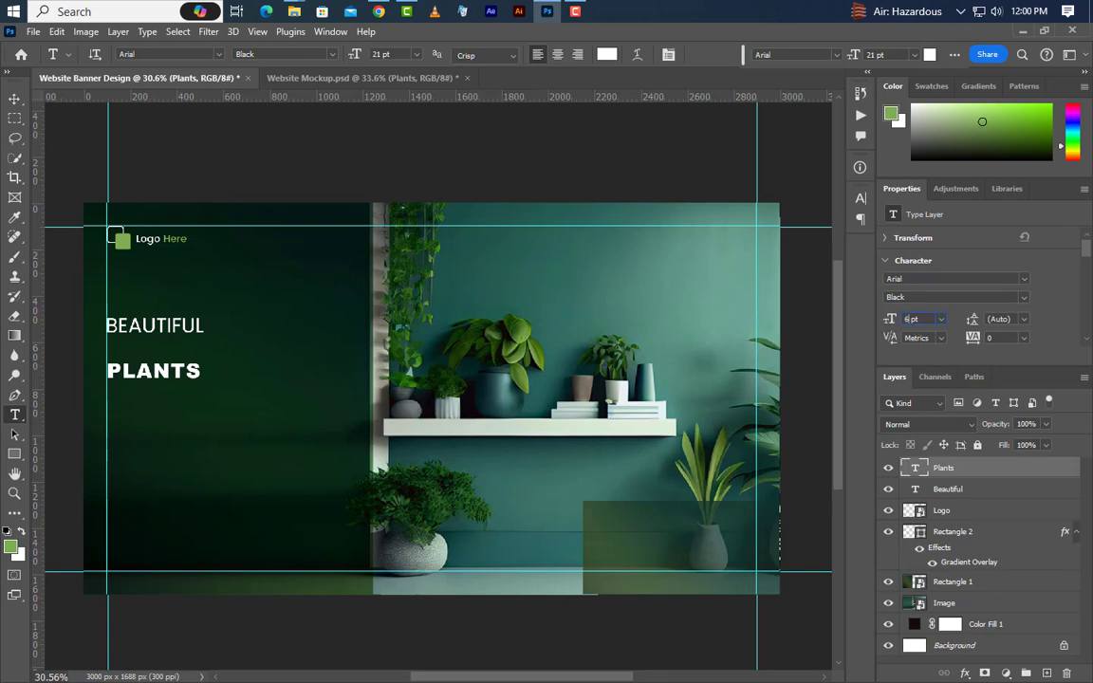
text(67.5)
key(Return)
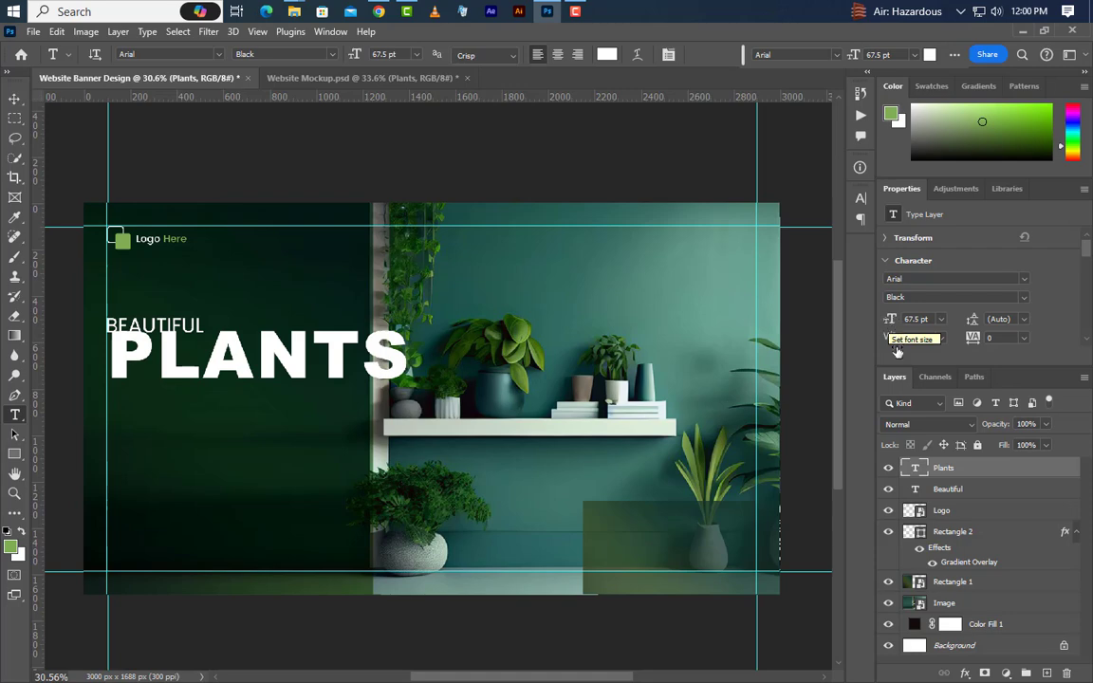
Move PLANTS directly under BEAUTIFUL at the left guide and scale it to about 96.75% width and 116.73% height.
key(ctrl+t)
drag(337, 384, 328, 387)
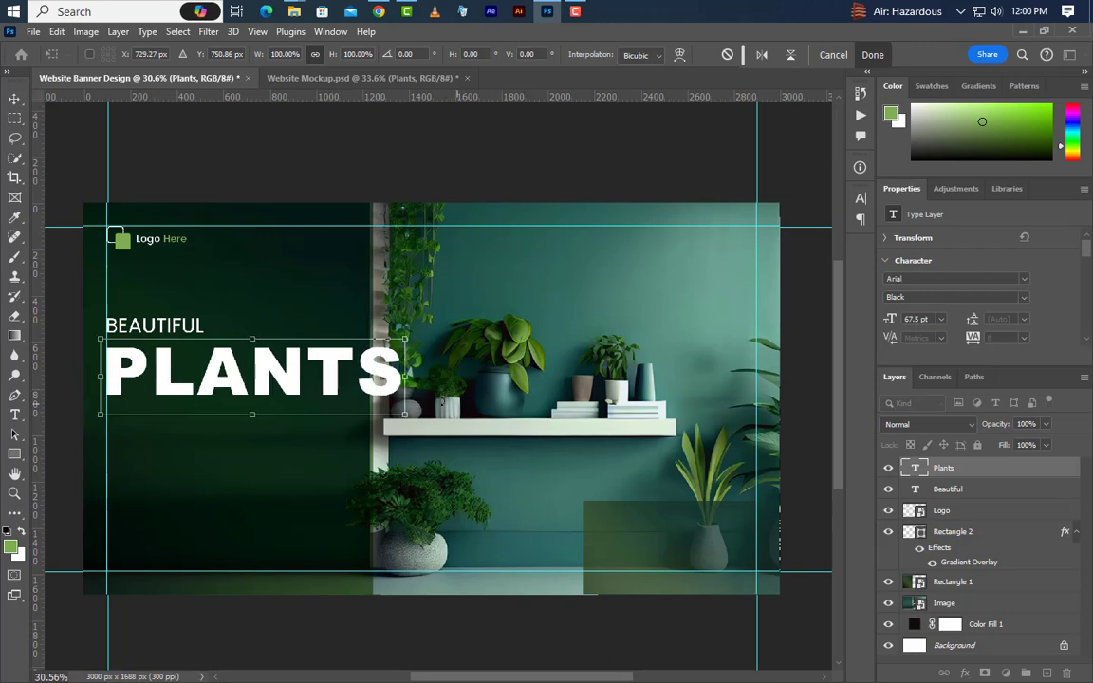
drag(405, 376, 396, 377)
drag(248, 416, 248, 427)
drag(246, 429, 246, 428)
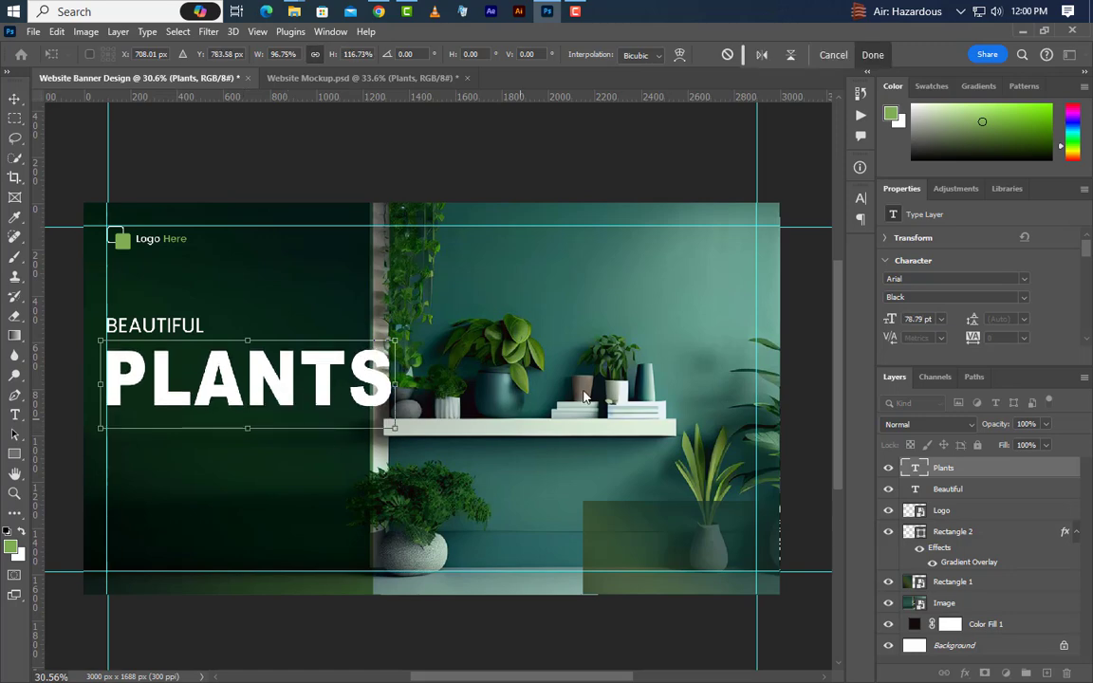
click(871, 55)
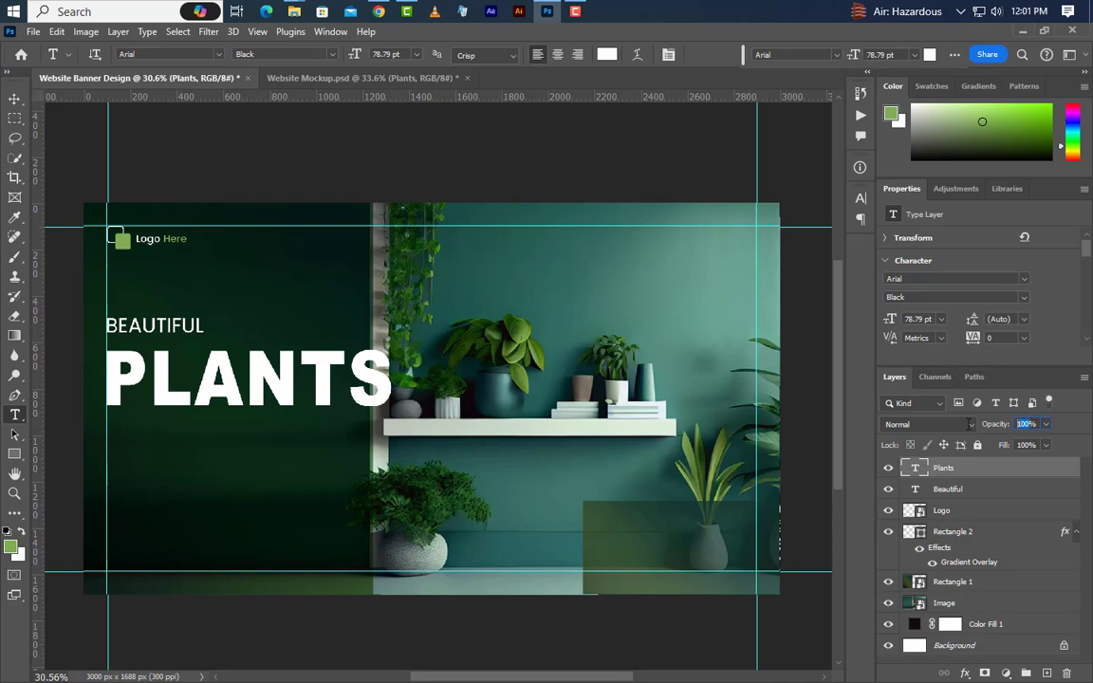
Set the PLANTS text's opacity to 30% and move it slightly up towards BEAUTIFUL.
key(Return)
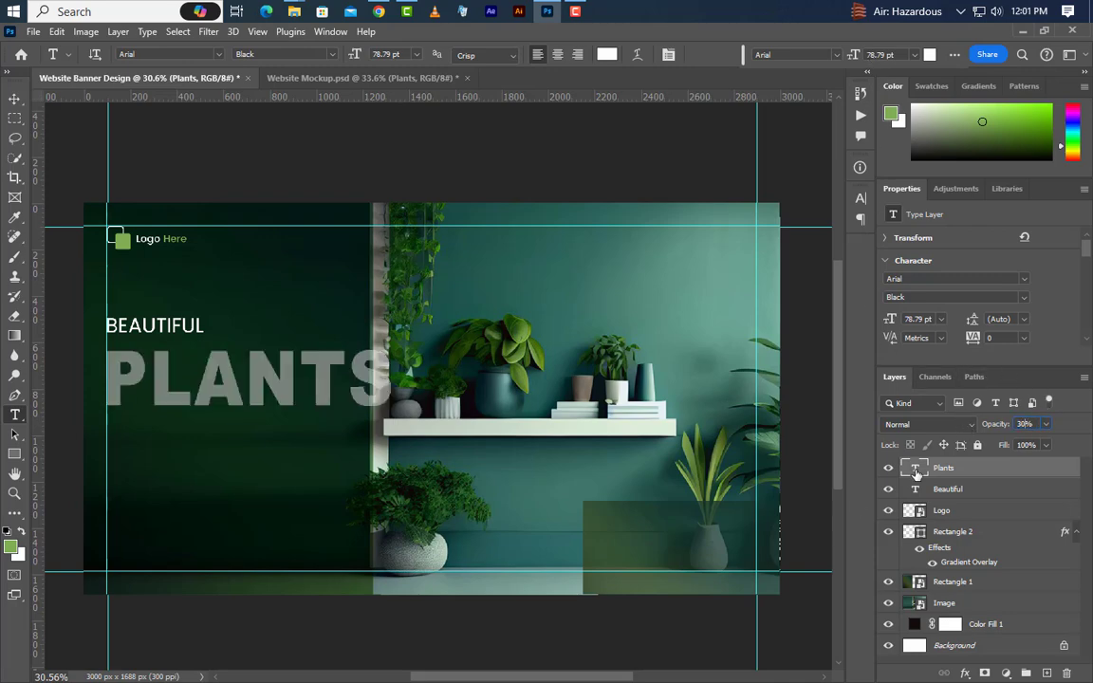
click(14, 99)
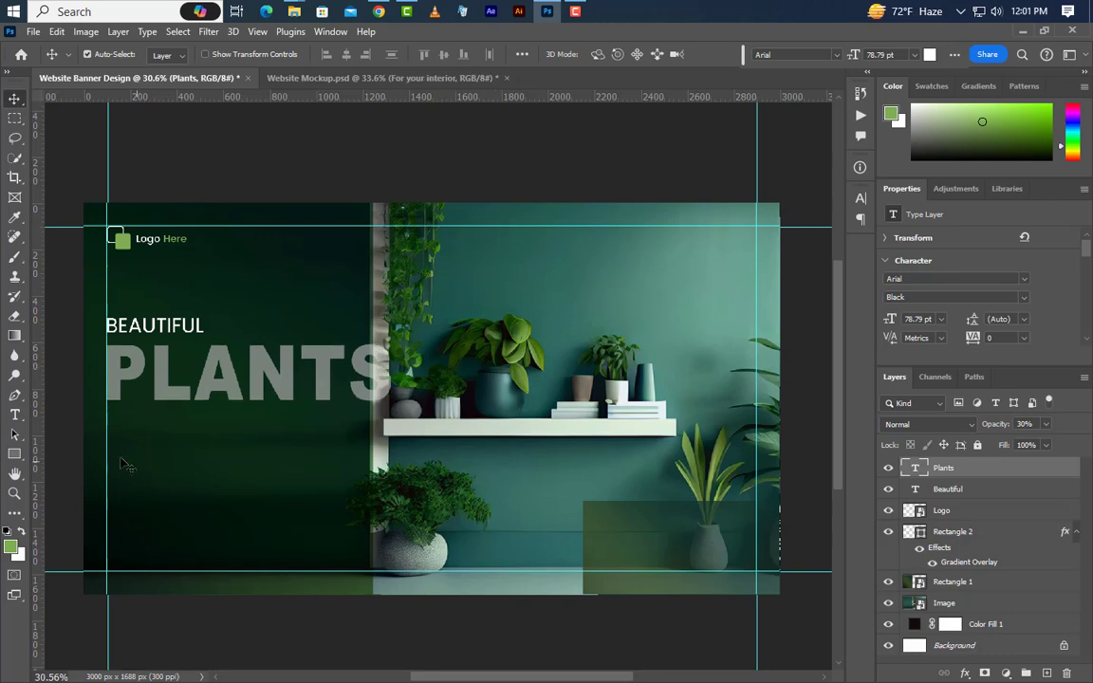
Add the text "FOR YOUR INTERIOR" at the left guide, below PLANTS.
click(14, 416)
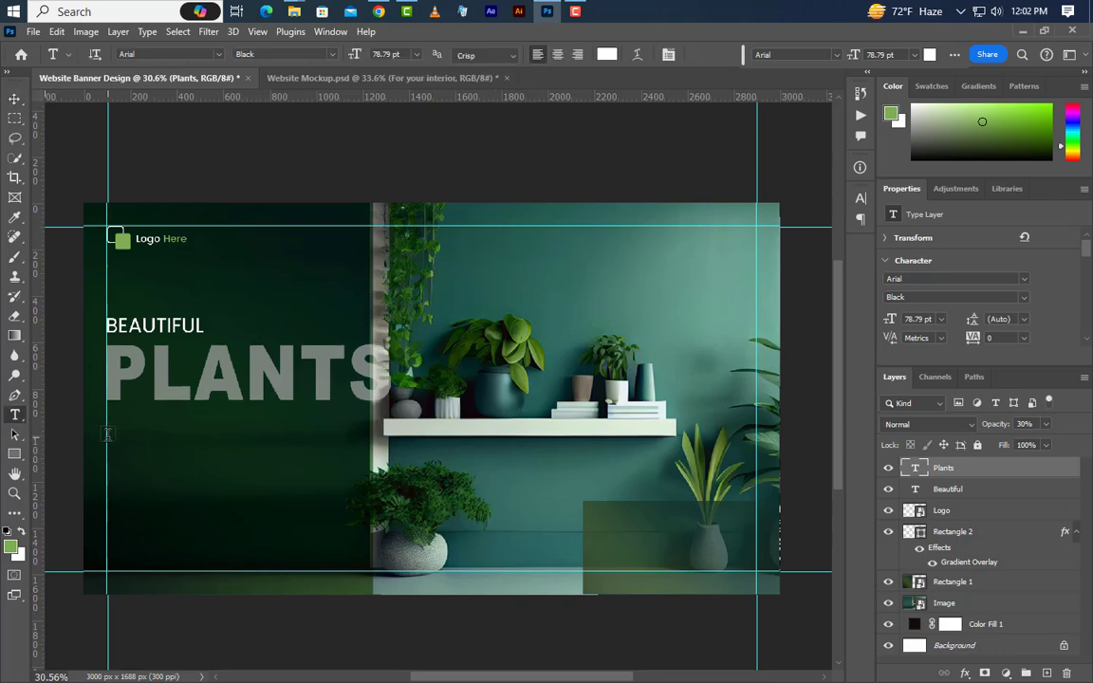
click(108, 435)
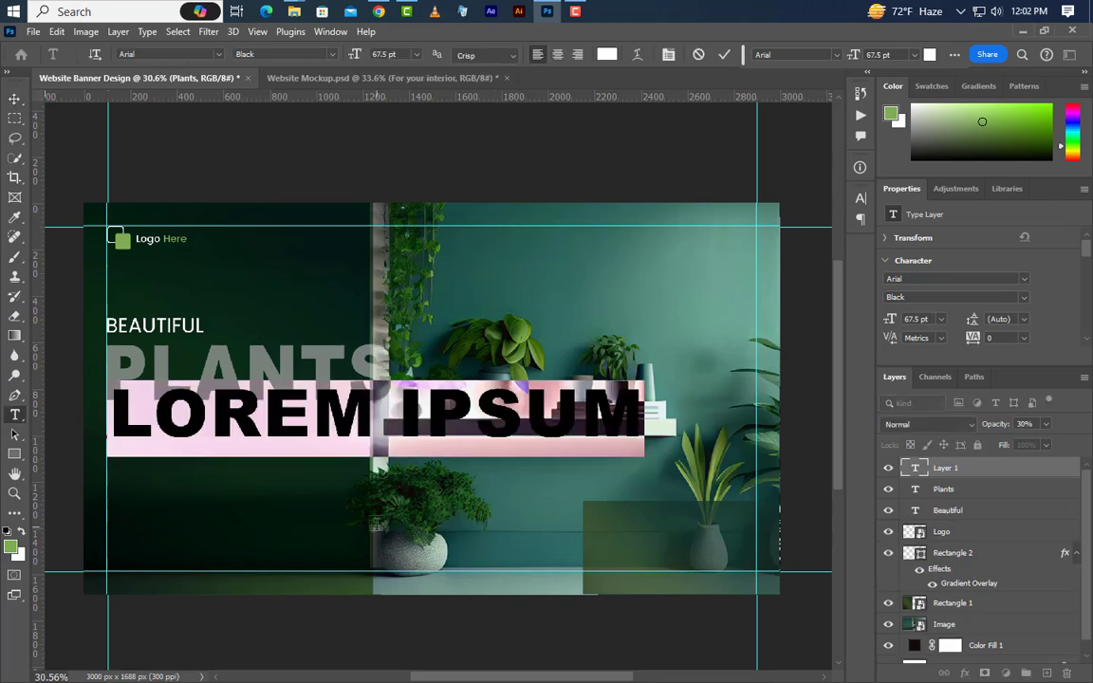
text(FOR)
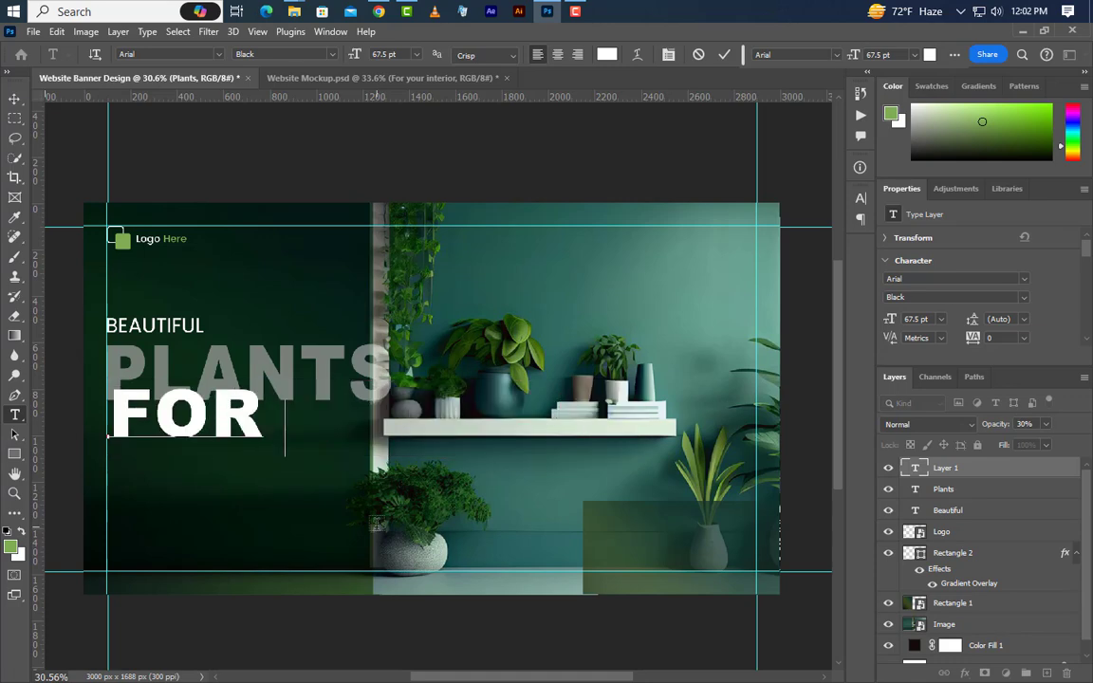
text( YOUR)
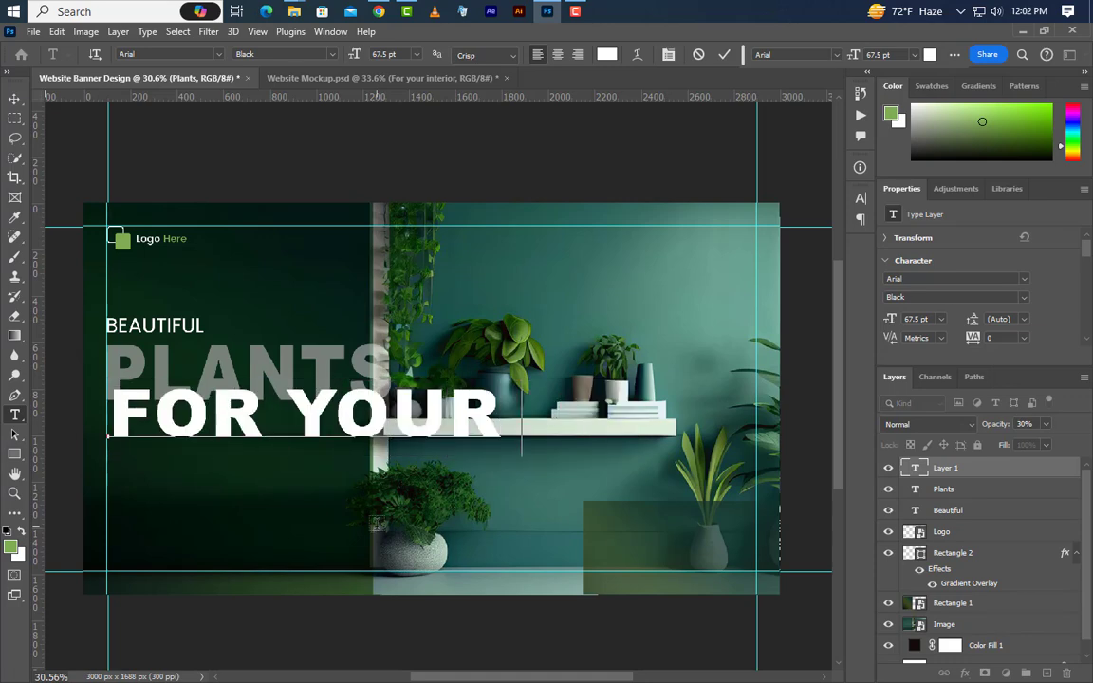
text( INTER)
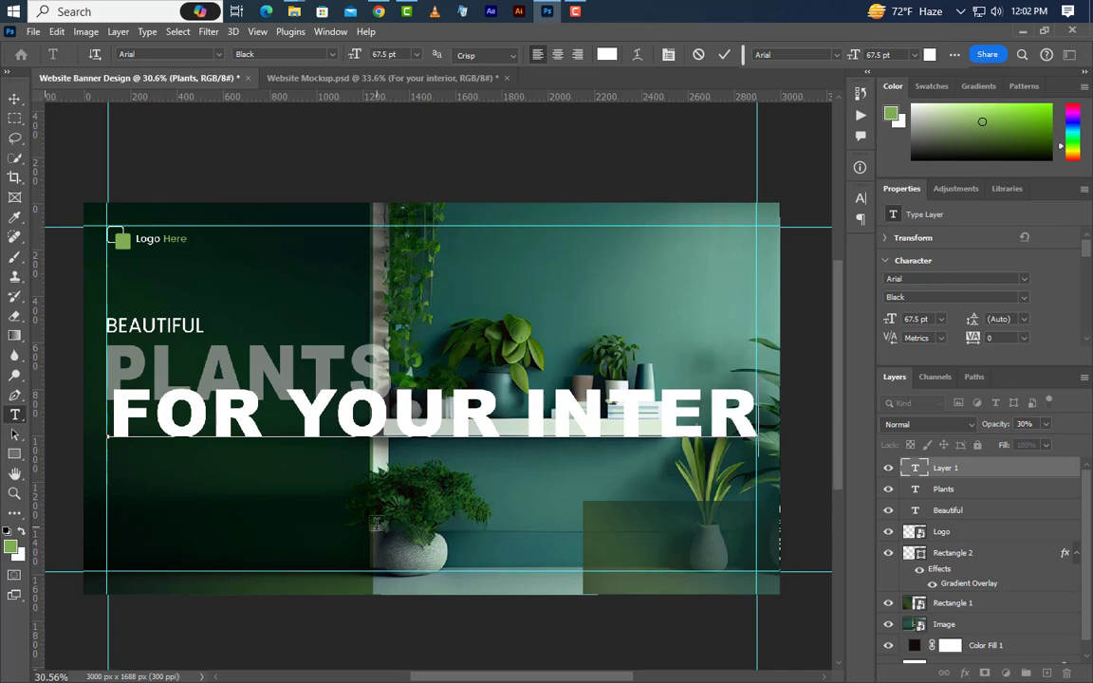
text(I)
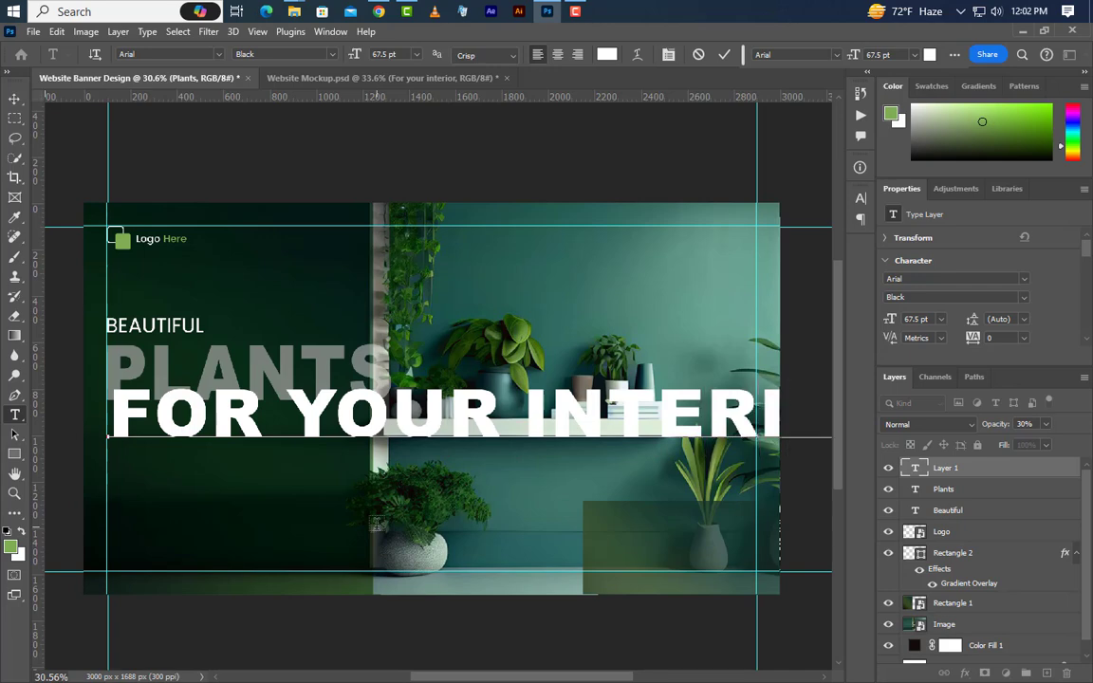
click(726, 55)
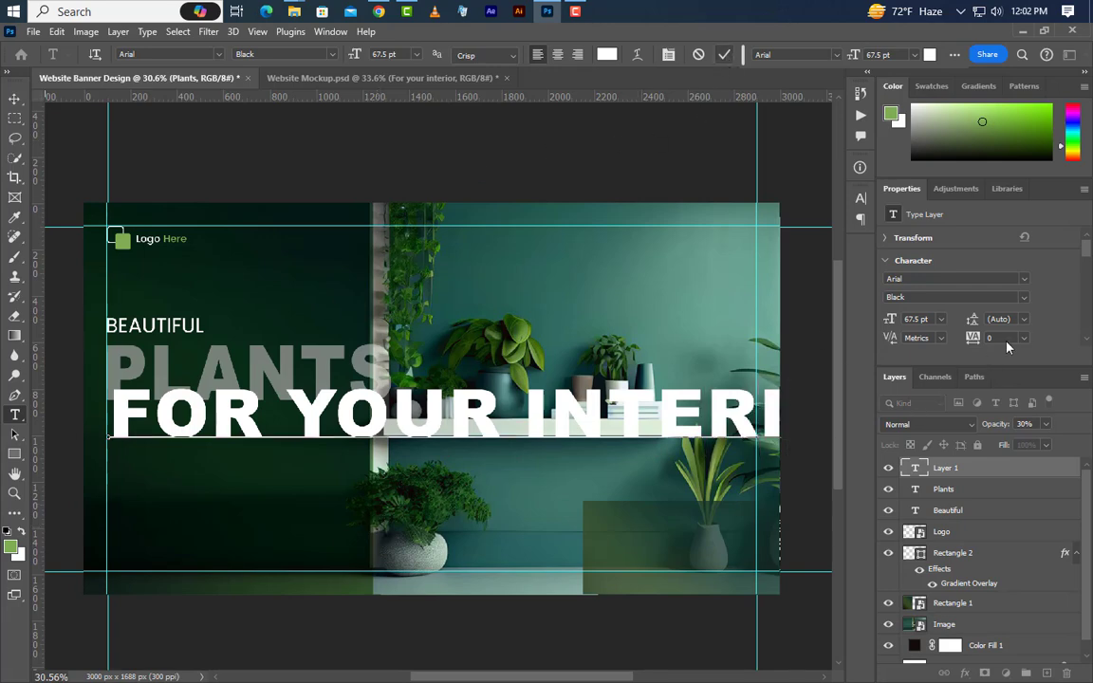
Format the FOR YOUR INTERIOR text as Poppins Medium at 26.5 pt.
click(992, 279)
click(859, 340)
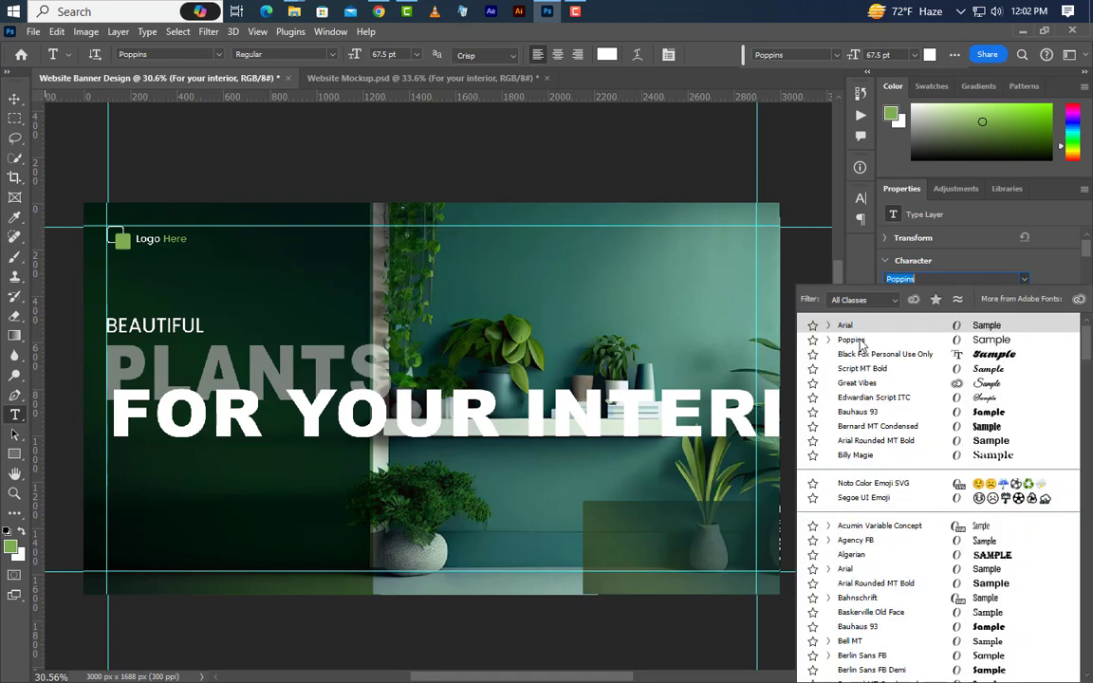
key(Return)
click(1024, 299)
click(918, 336)
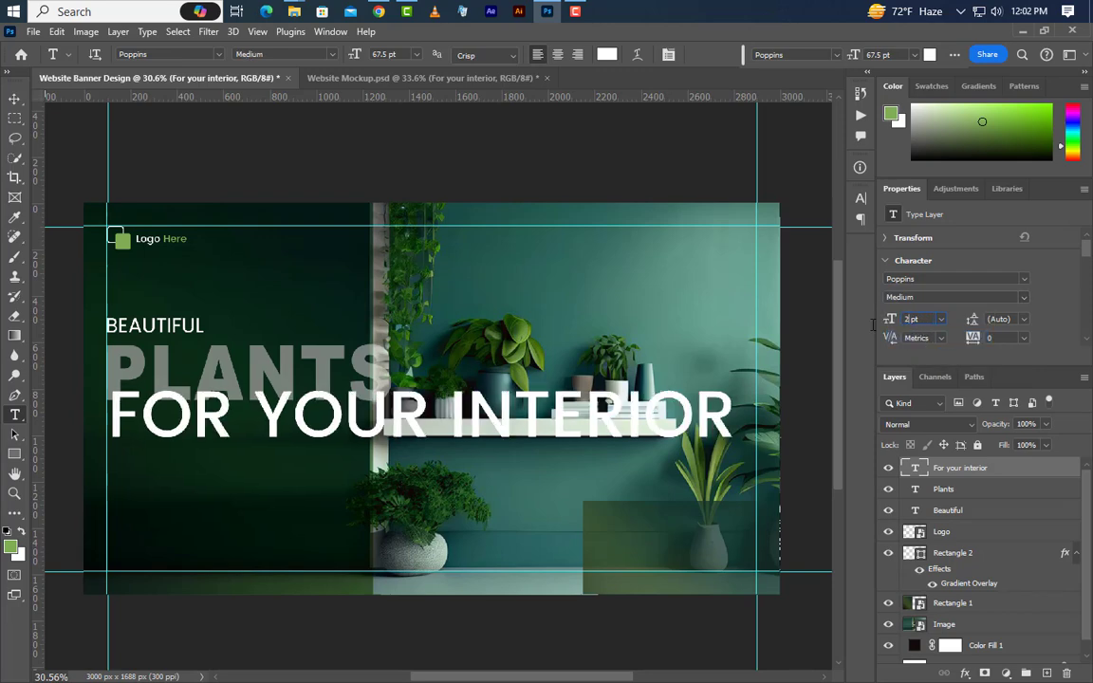
key(Return)
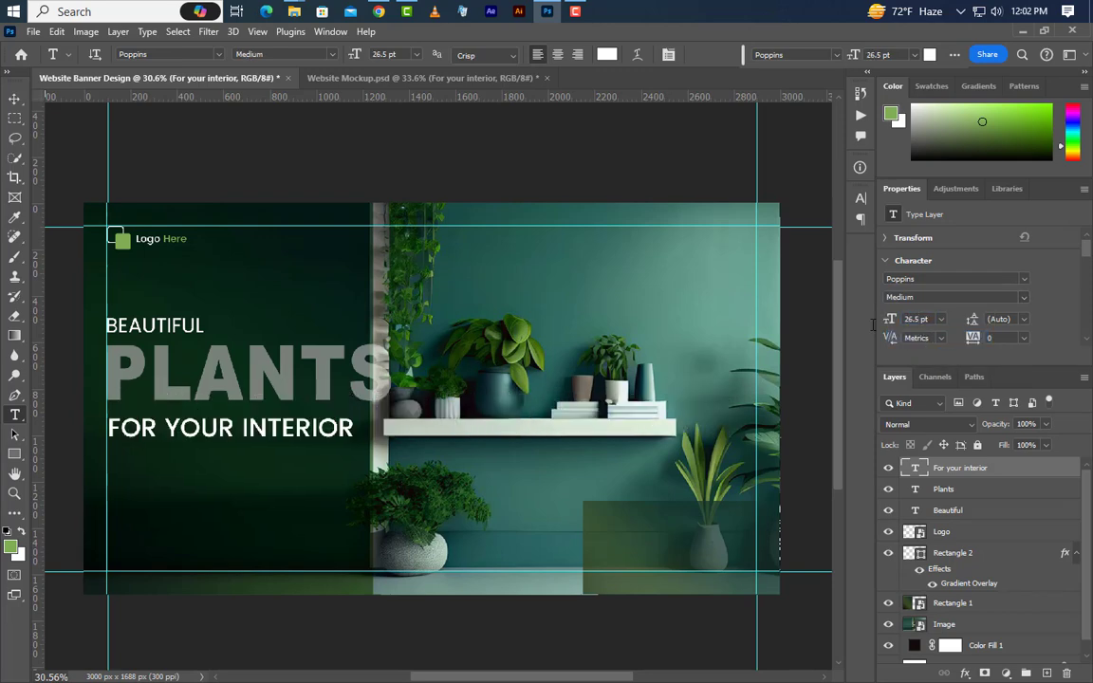
Color the FOR YOUR INTERIOR text green 7fac55, matching the foreground color.
click(860, 200)
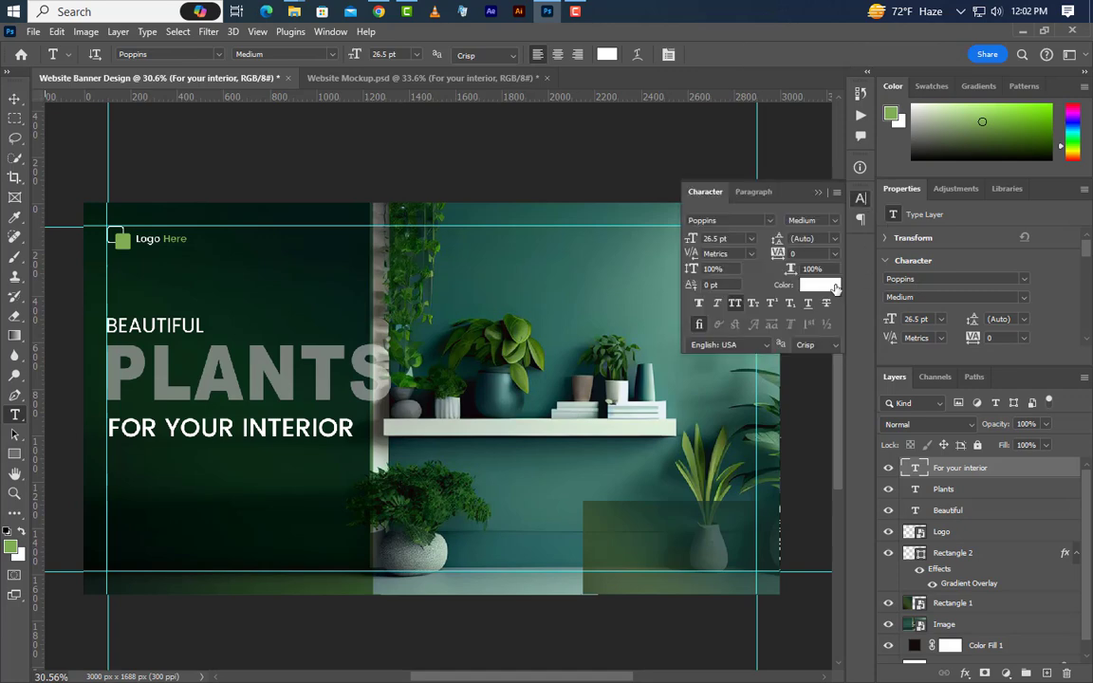
click(822, 284)
click(11, 553)
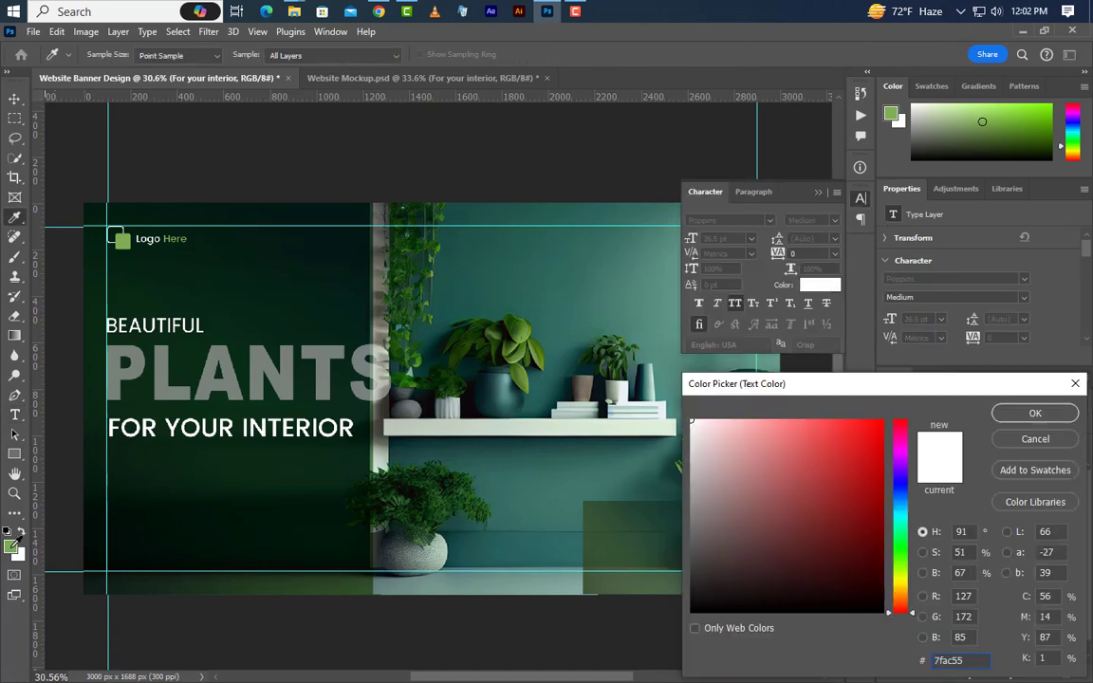
click(971, 660)
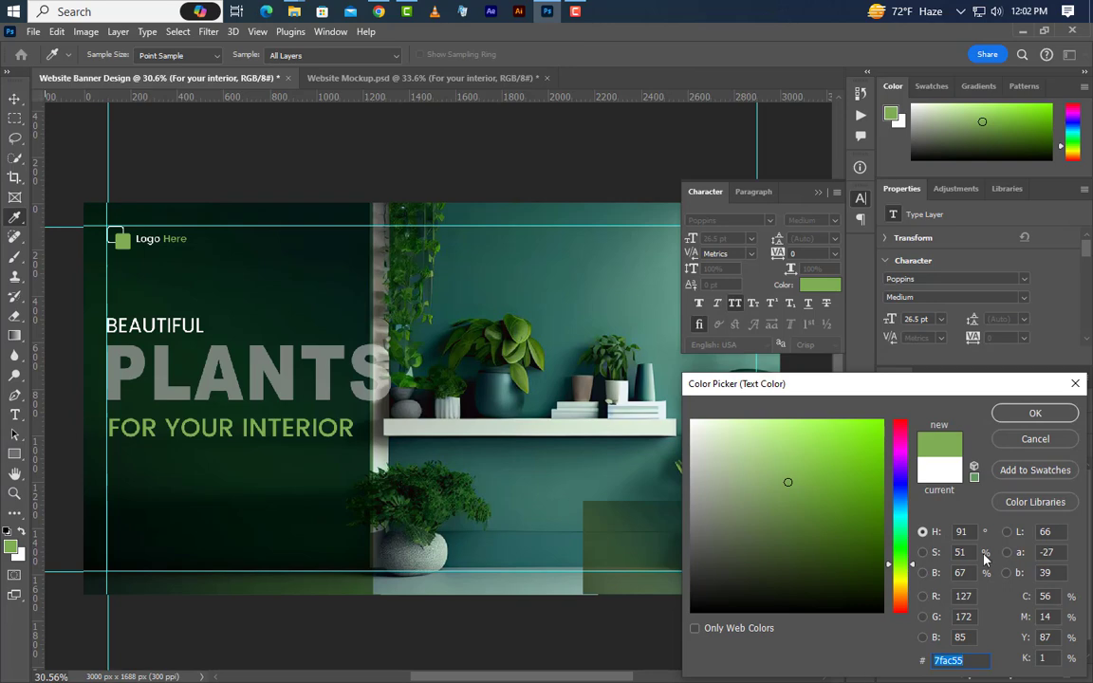
click(1061, 415)
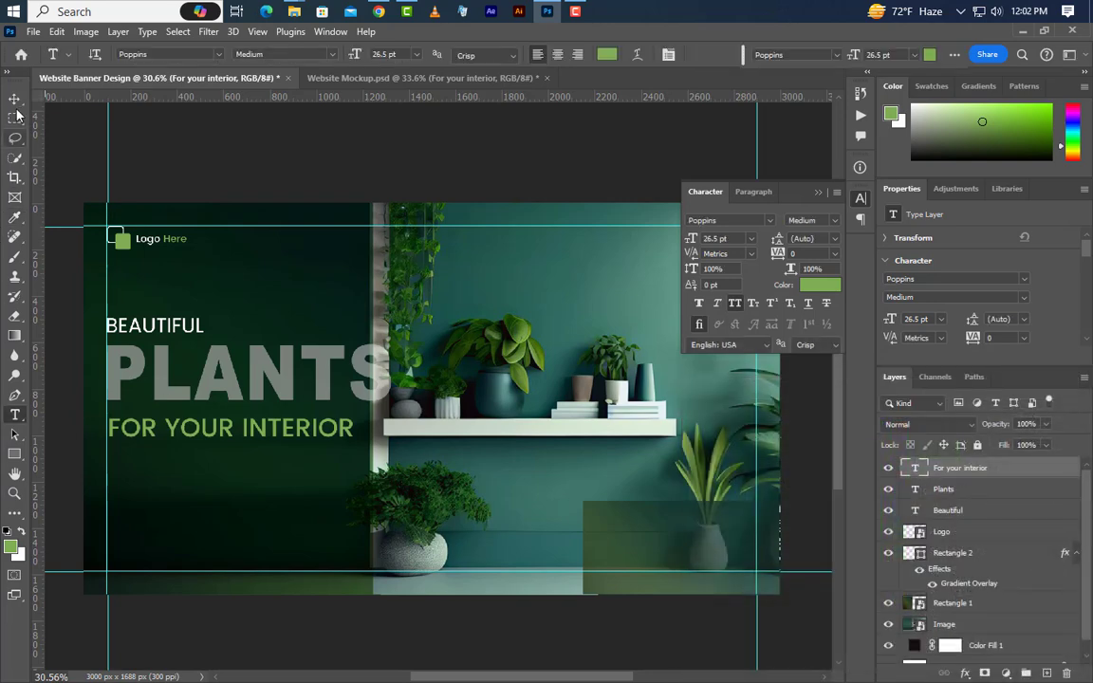
Align FOR YOUR INTERIOR with the left guide and move it up closer to PLANTS.
key(v)
key(shift+Left)
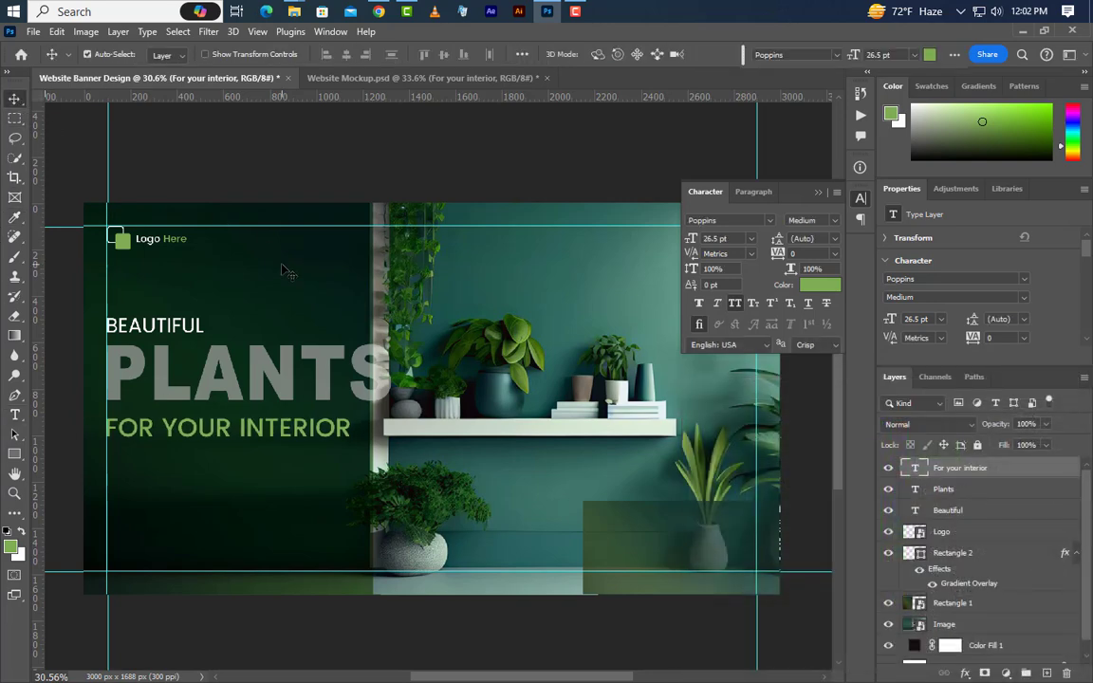
key(shift+Up)
key(shift+Up)
key(shift+Up)
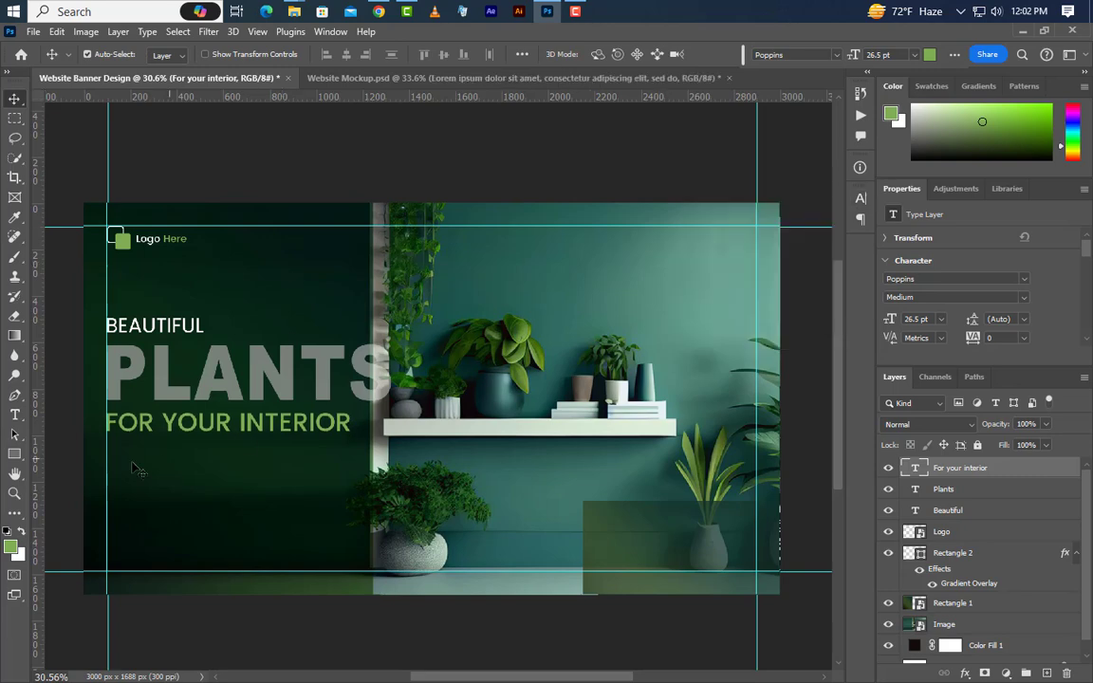
Add a lorem ipsum paragraph box below FOR YOUR INTERIOR, starting at the left guide, with 6 pt text and 10 pt leading.
click(16, 418)
drag(107, 462, 342, 544)
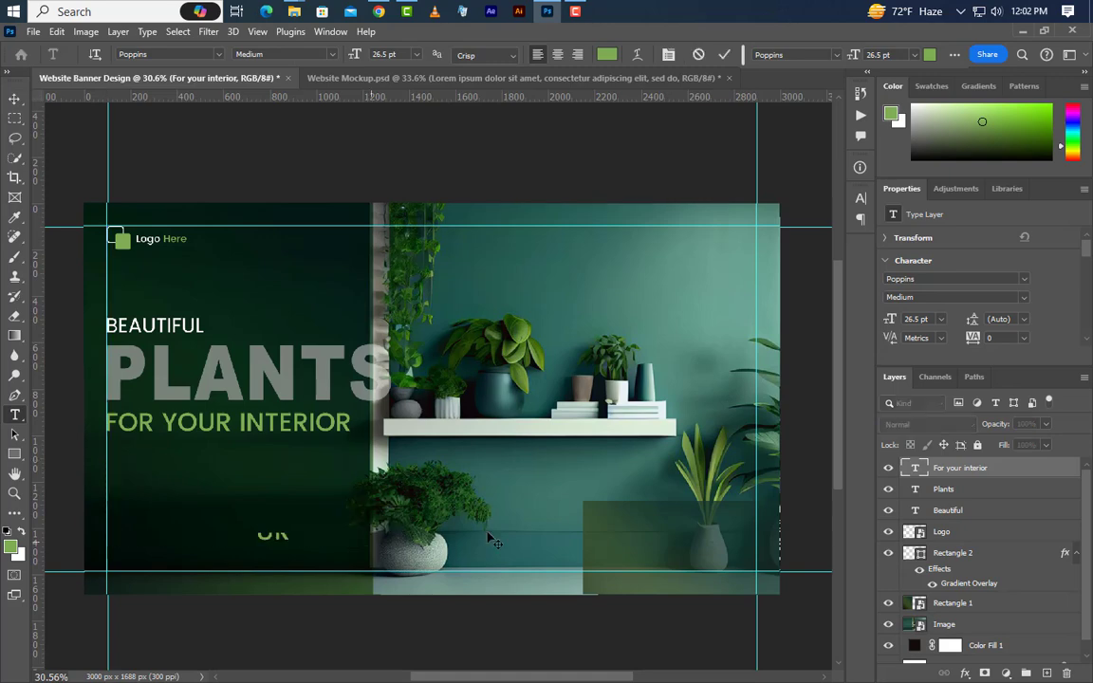
click(917, 320)
text(6)
key(Return)
click(1025, 320)
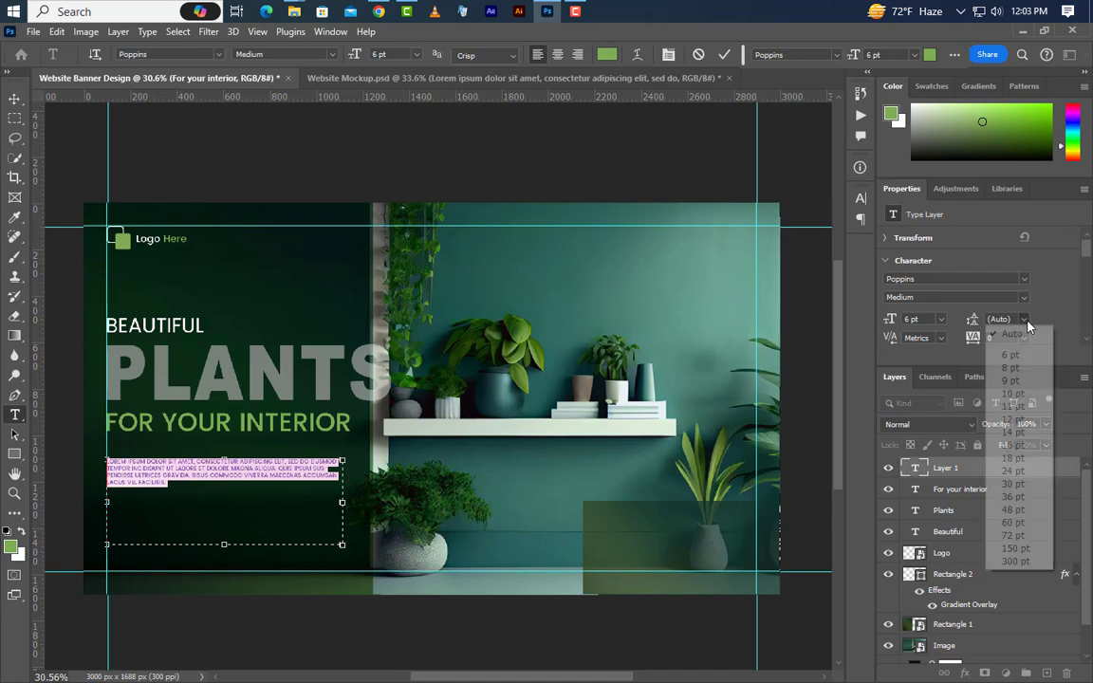
click(1012, 393)
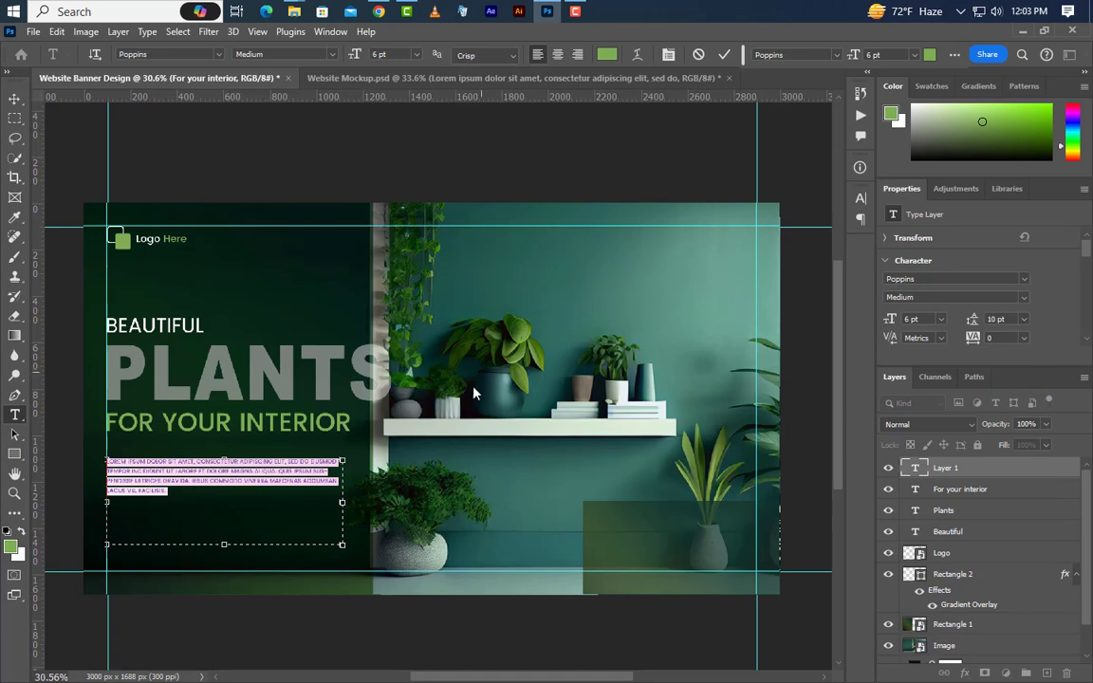
Narrow the lorem ipsum text box slightly and turn off All Caps for its text.
drag(343, 503, 332, 503)
click(860, 198)
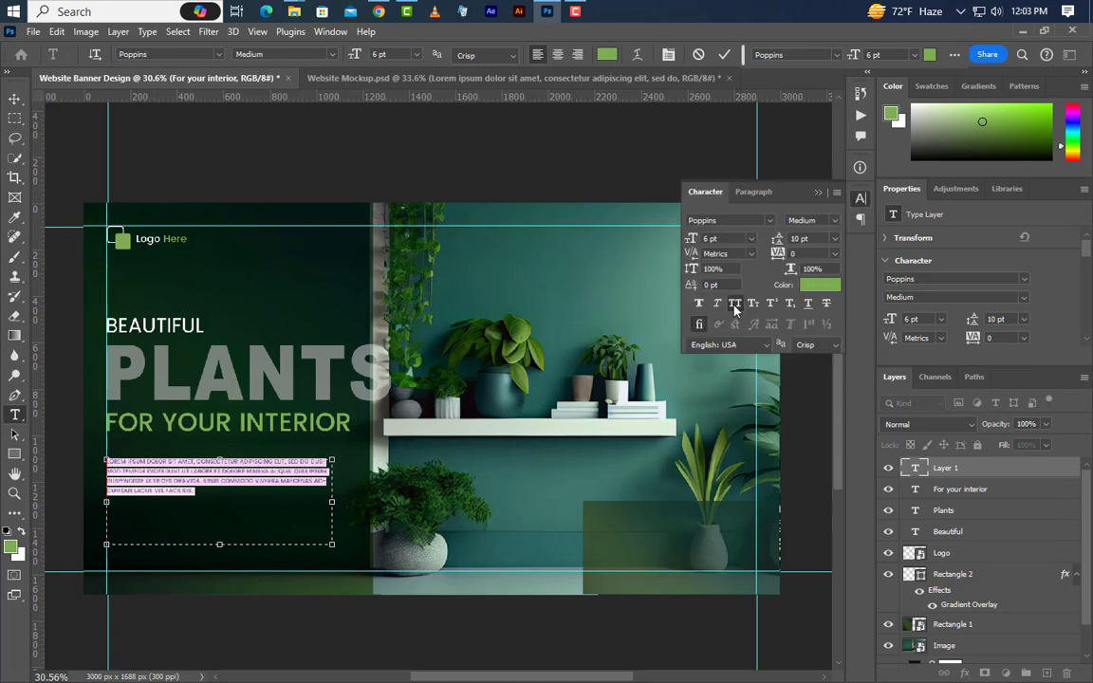
click(736, 306)
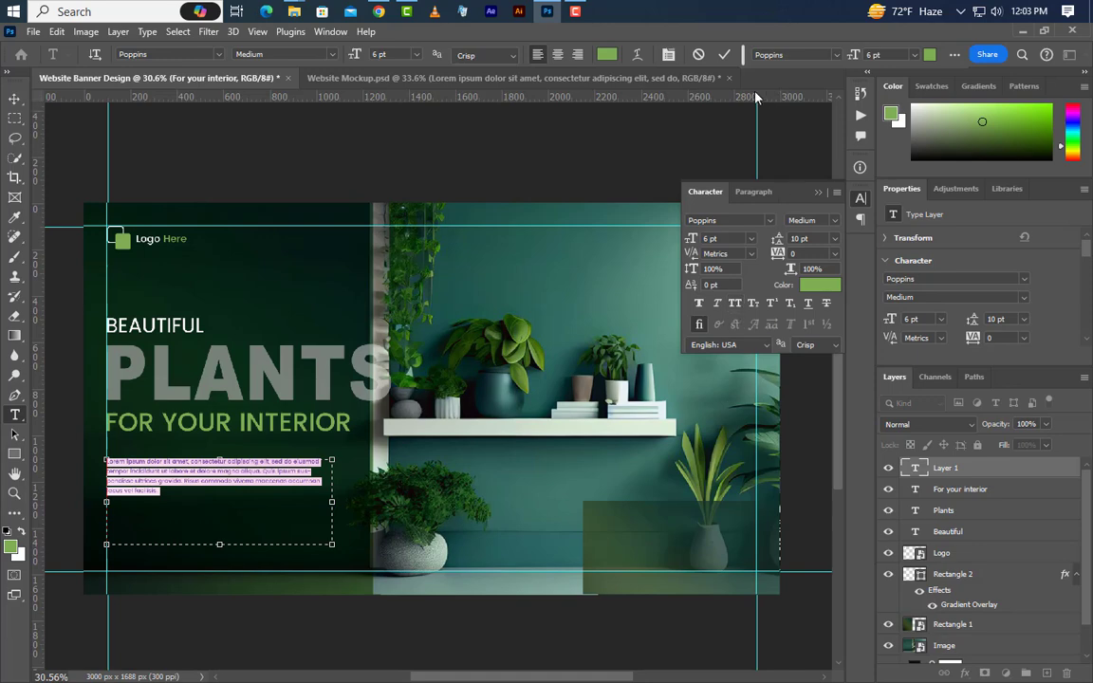
click(725, 55)
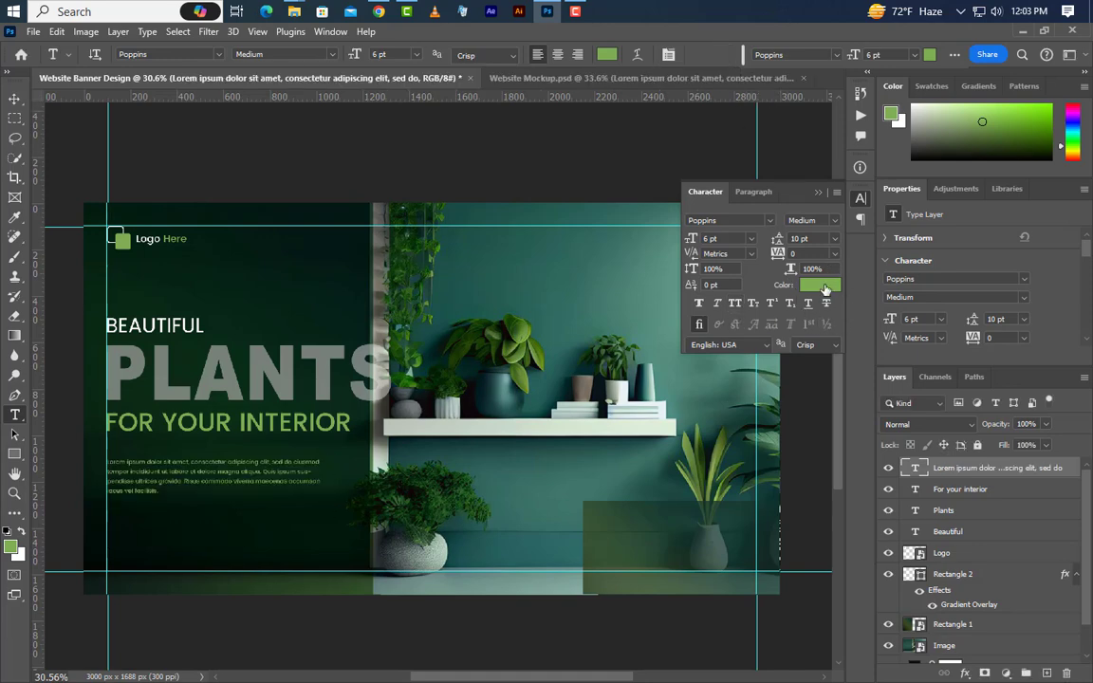
Set the lorem ipsum paragraph's text color to white, ffffff.
click(819, 285)
text(ffffff)
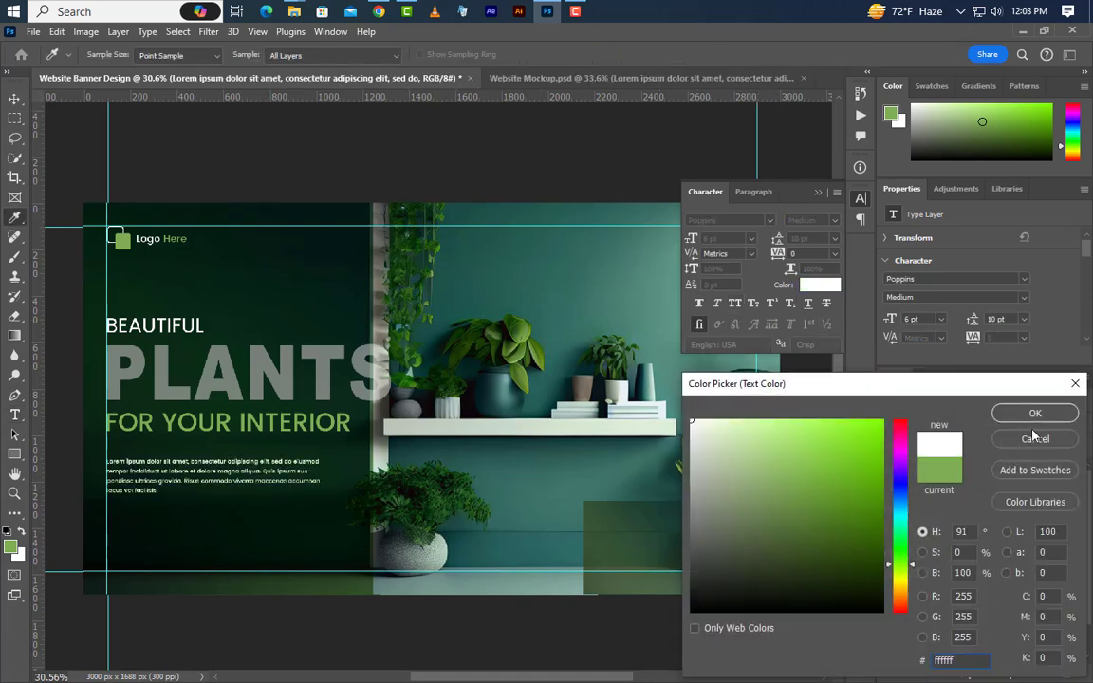
click(1035, 414)
click(735, 172)
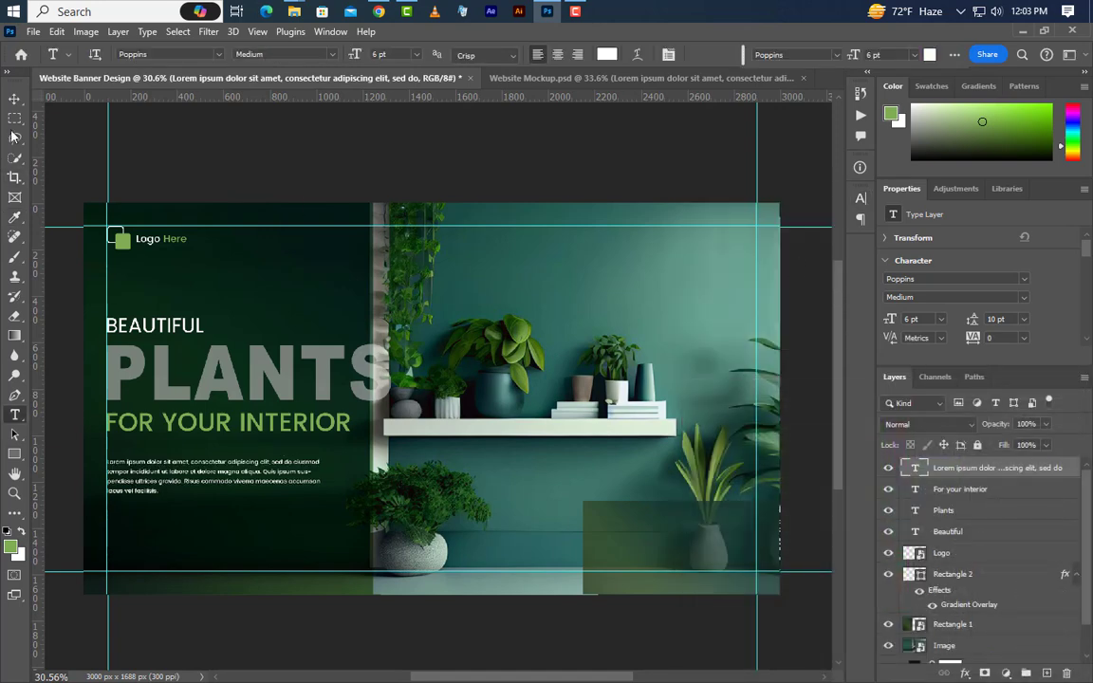
Move the lorem ipsum paragraph up to sit directly below FOR YOUR INTERIOR.
click(14, 98)
key(Up)
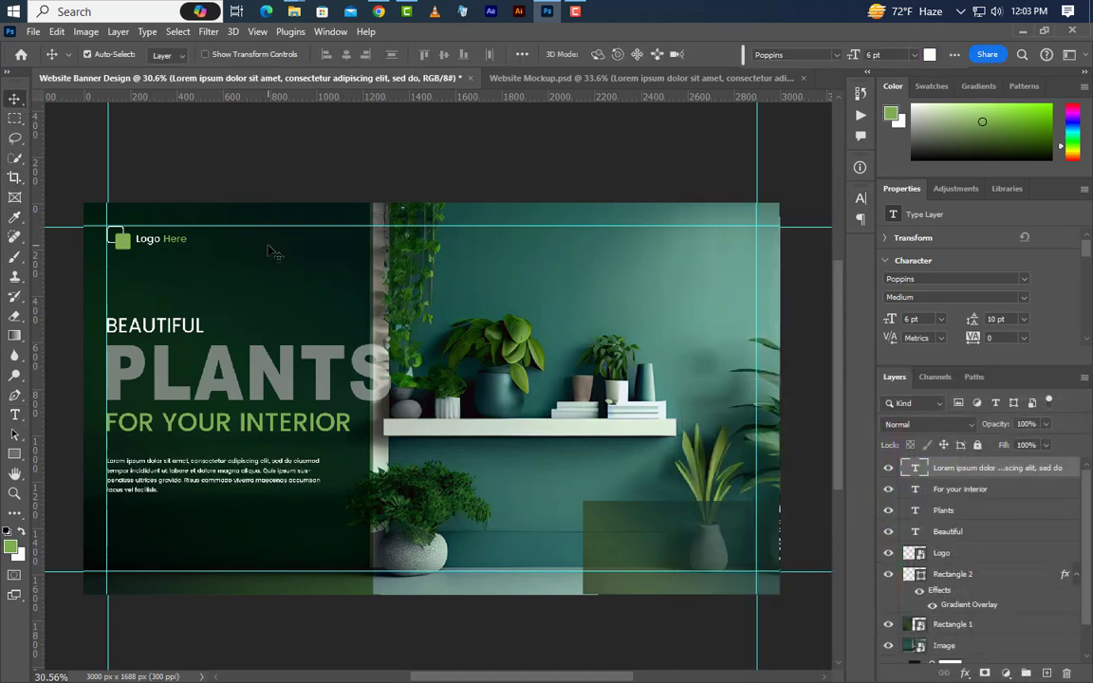
key(shift+Up)
key(shift+Up)
key(shift+Up)
key(shift+Up)
key(shift+Up)
key(shift+Up)
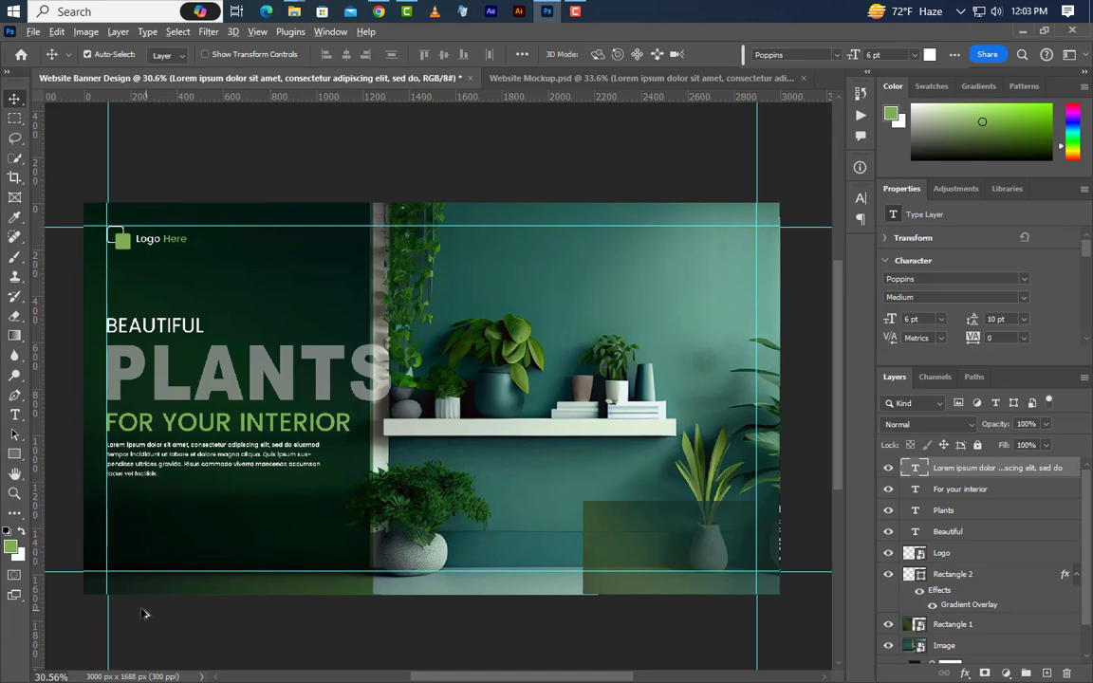
Draw a green rectangle about 286 × 83 px at the left guide, below the paragraph.
scroll(149, 616, up, 3)
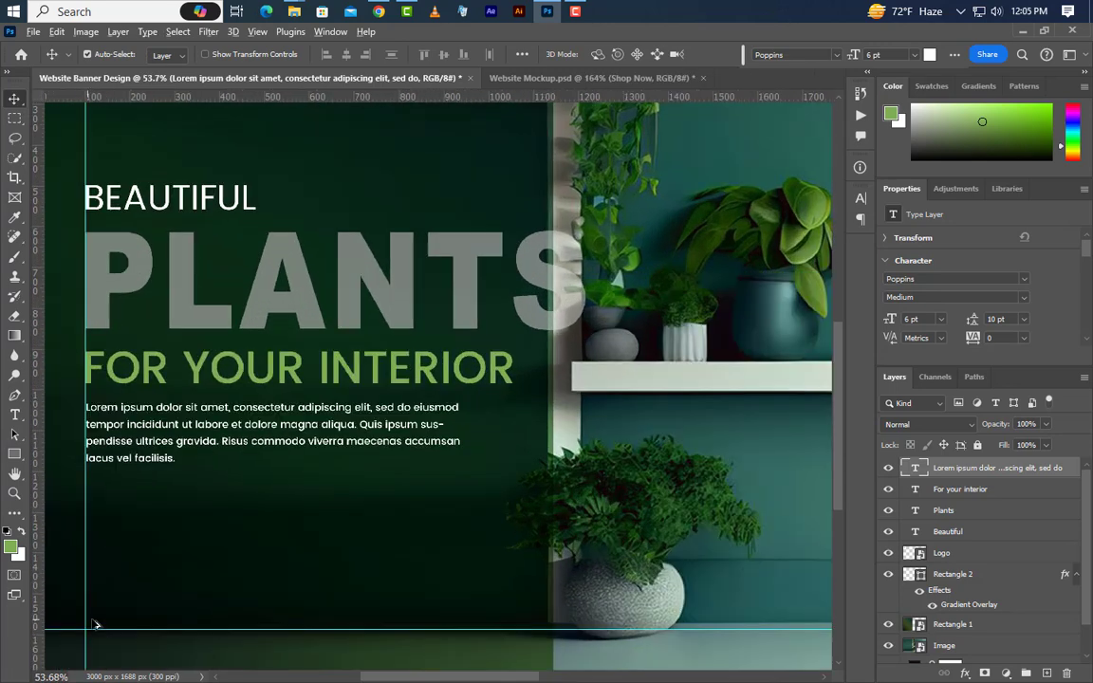
scroll(100, 629, up, 5)
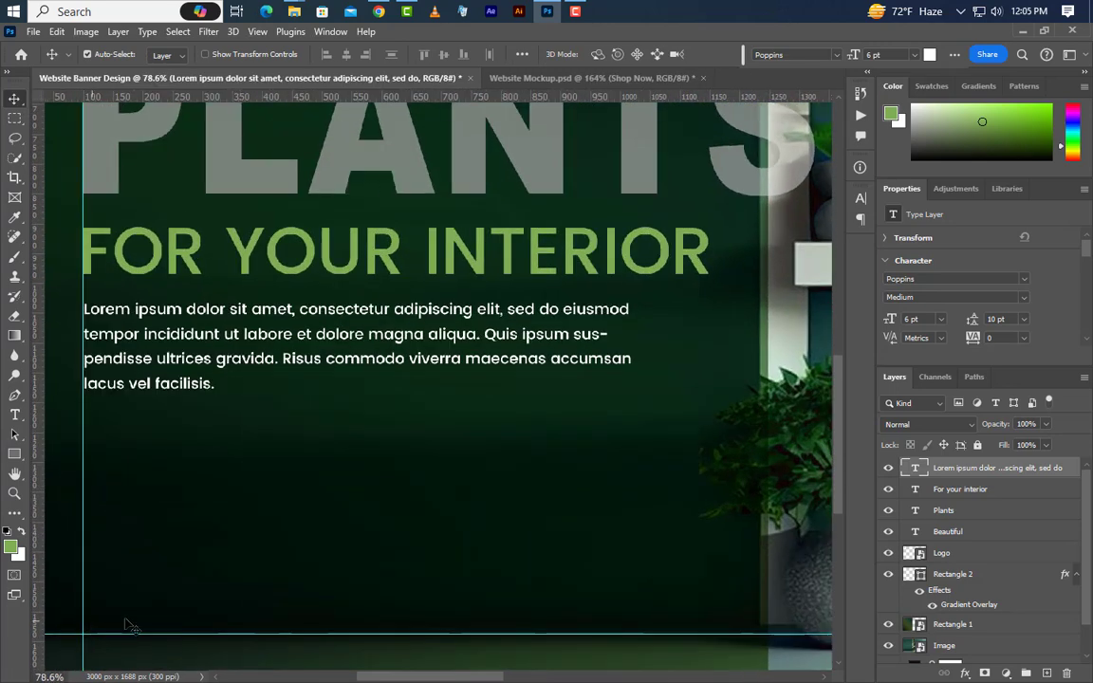
click(14, 454)
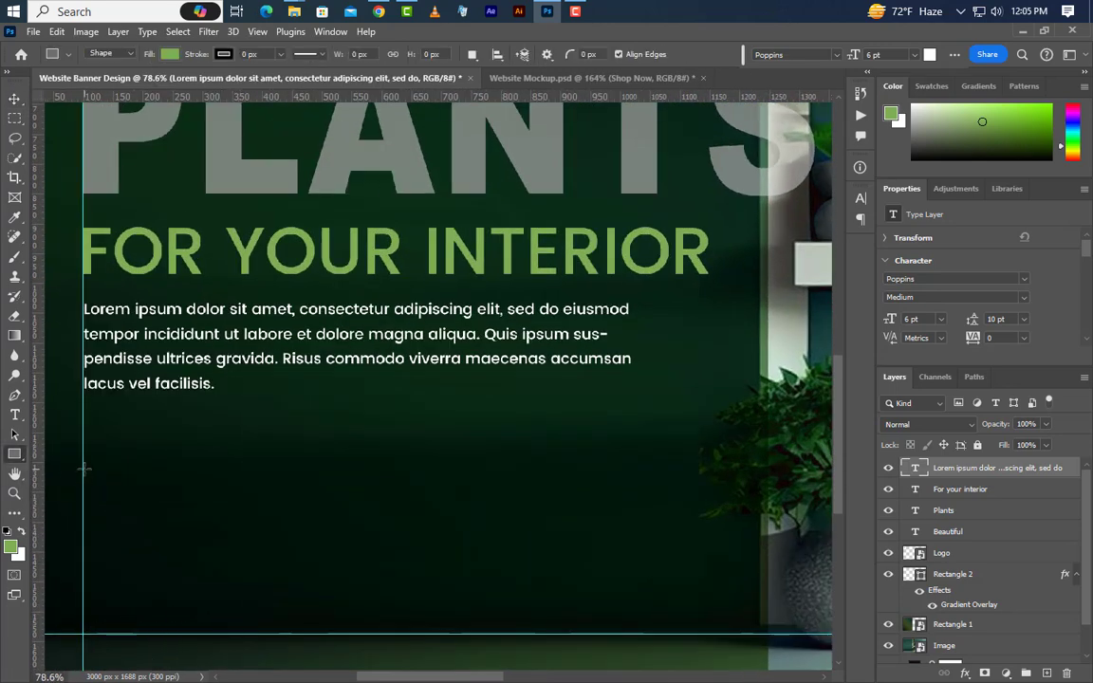
drag(84, 524, 254, 575)
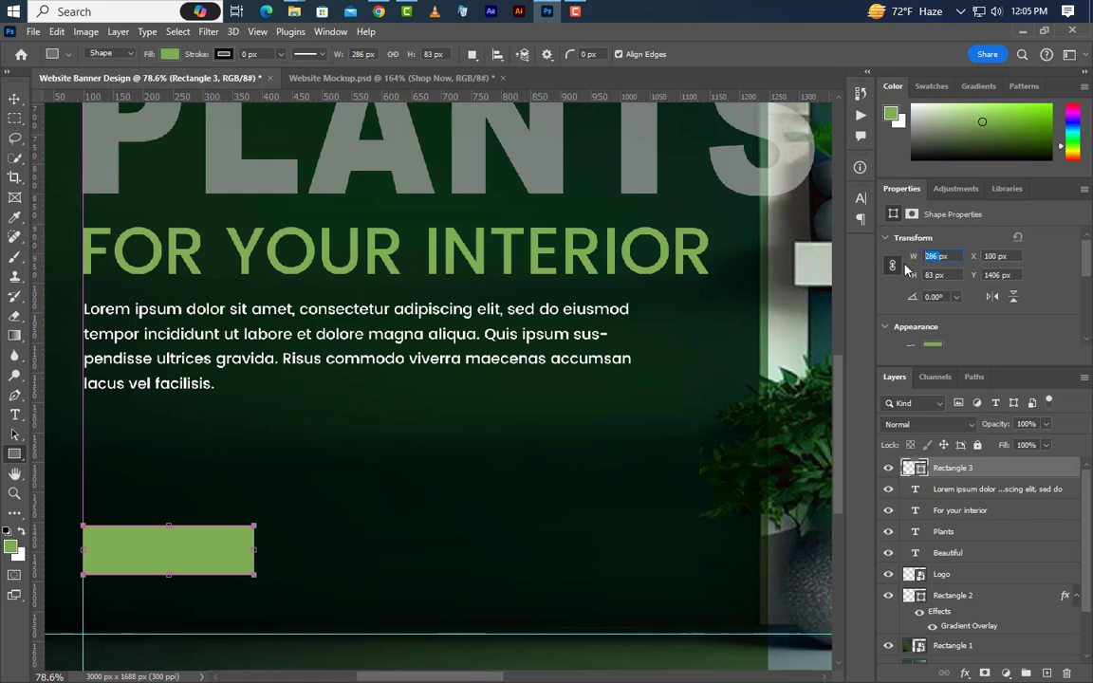
Set the green rectangle's width to 420 px and, with proportions unlinked, its height to 100 px.
text(420)
key(Return)
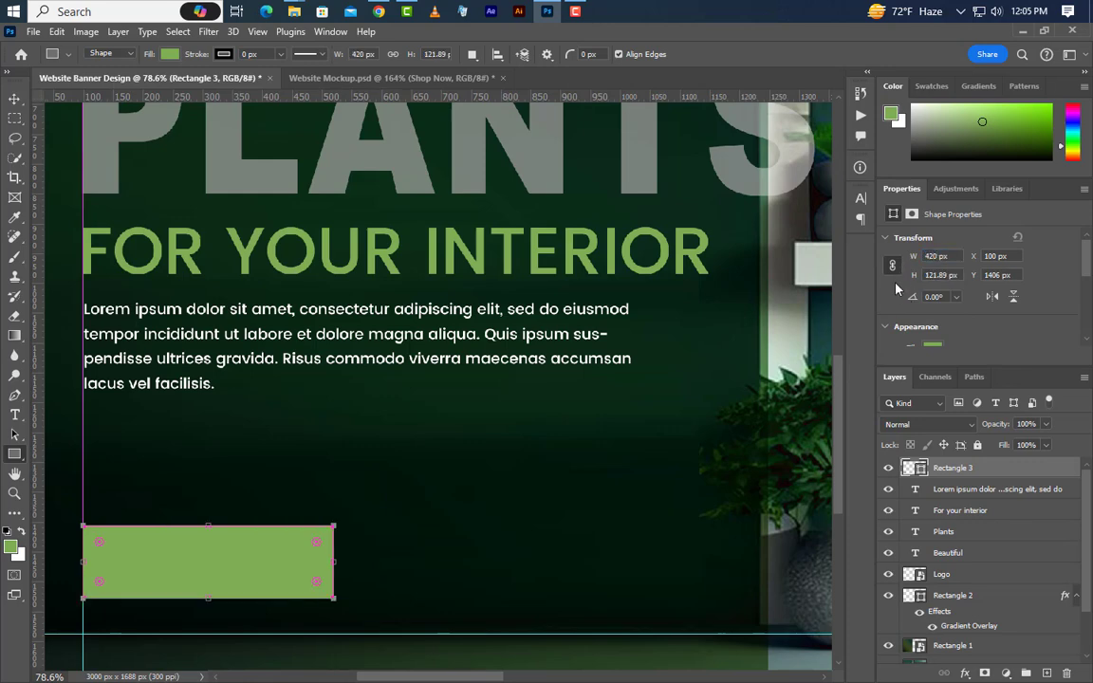
click(892, 265)
double_click(932, 275)
text(100)
key(Return)
Round the green rectangle's corners to a 50 px radius and give it a 5 px stroke.
scroll(953, 296, down, 5)
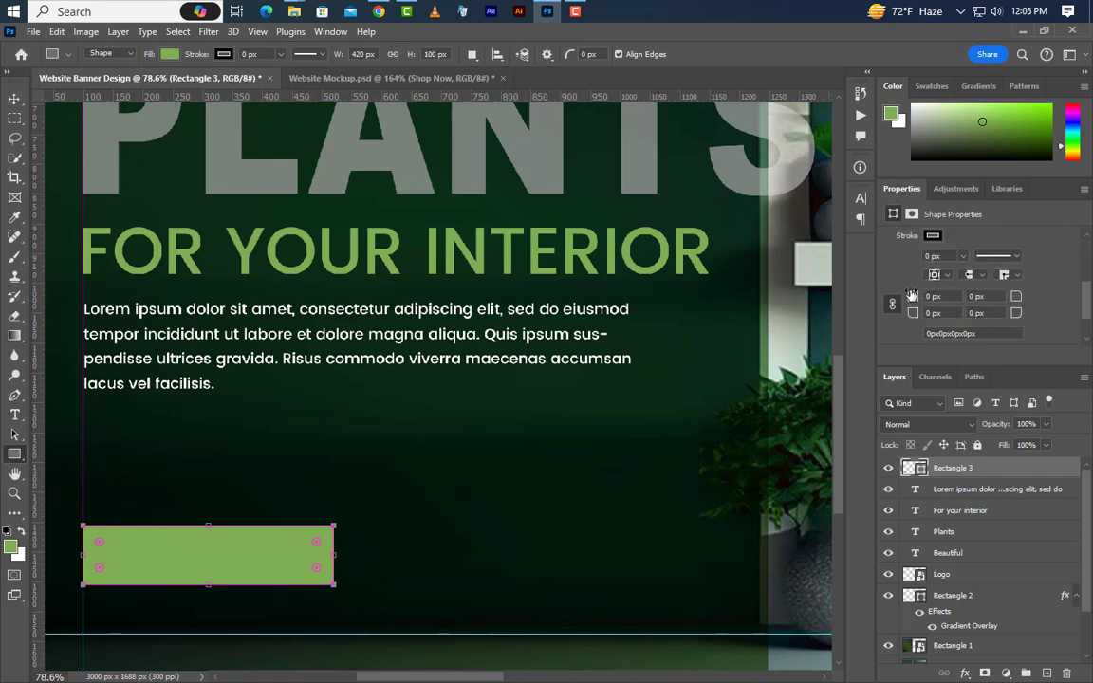
drag(911, 295, 1090, 297)
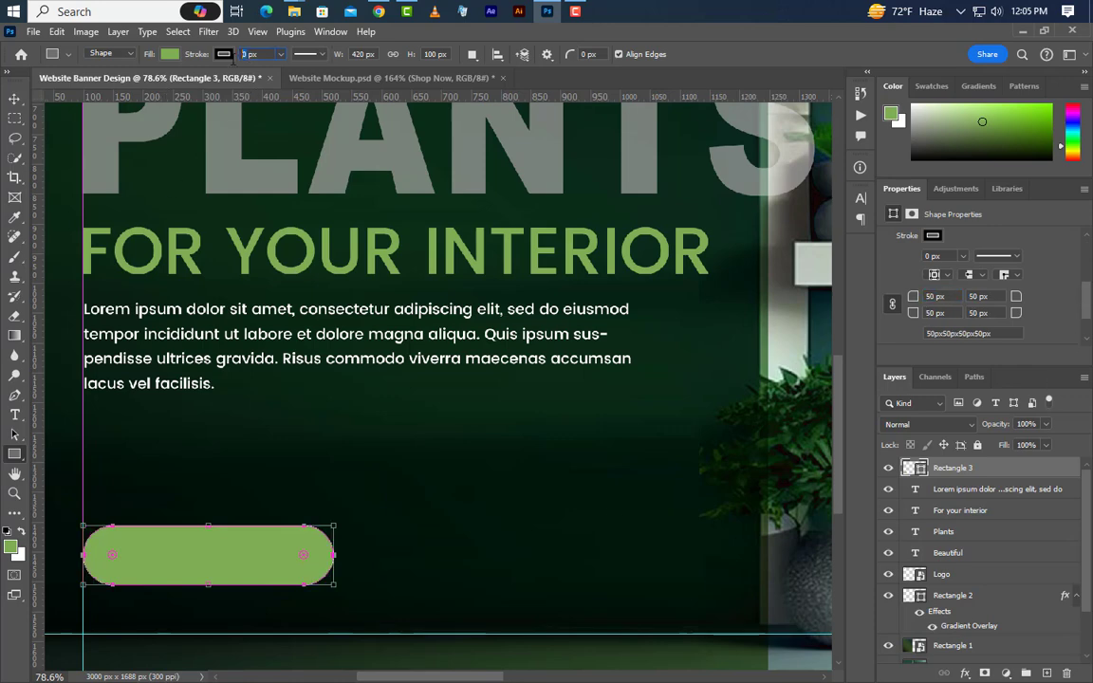
text(5)
key(Return)
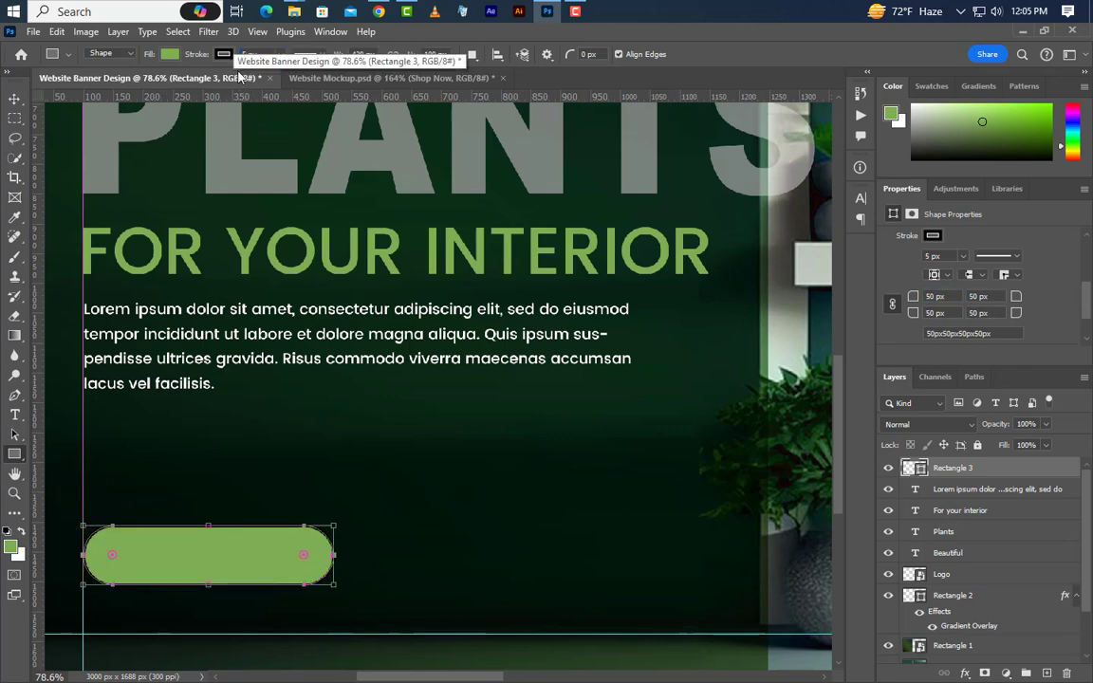
Remove the rounded rectangle's fill and add a Color Overlay in the foreground green 7fac55.
click(169, 54)
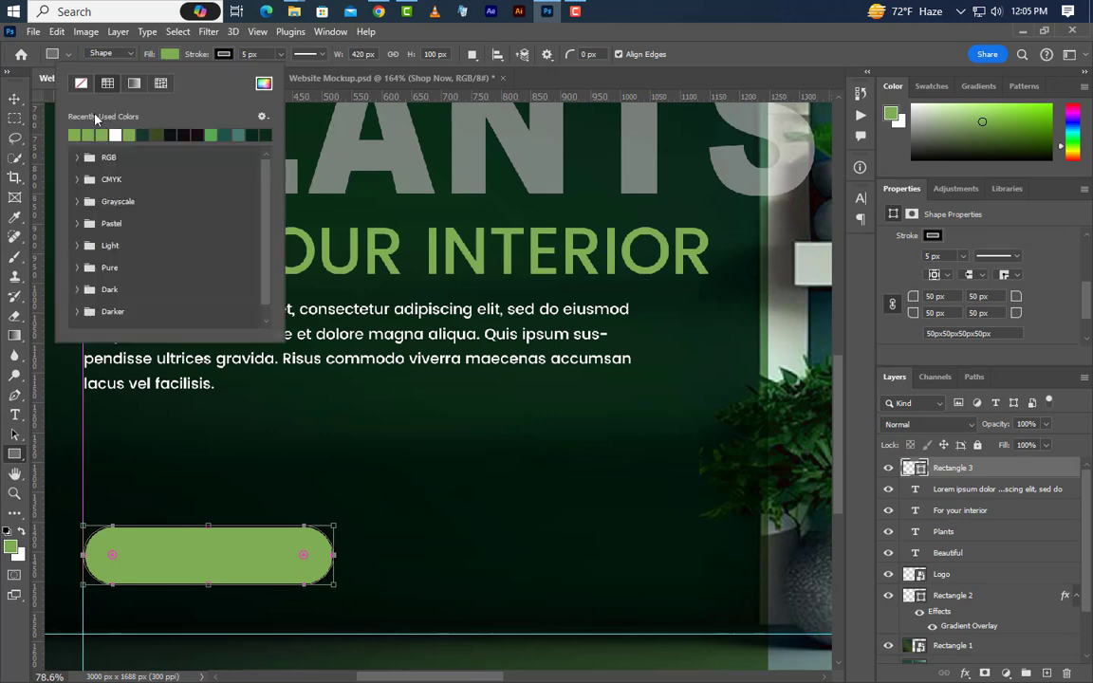
click(82, 84)
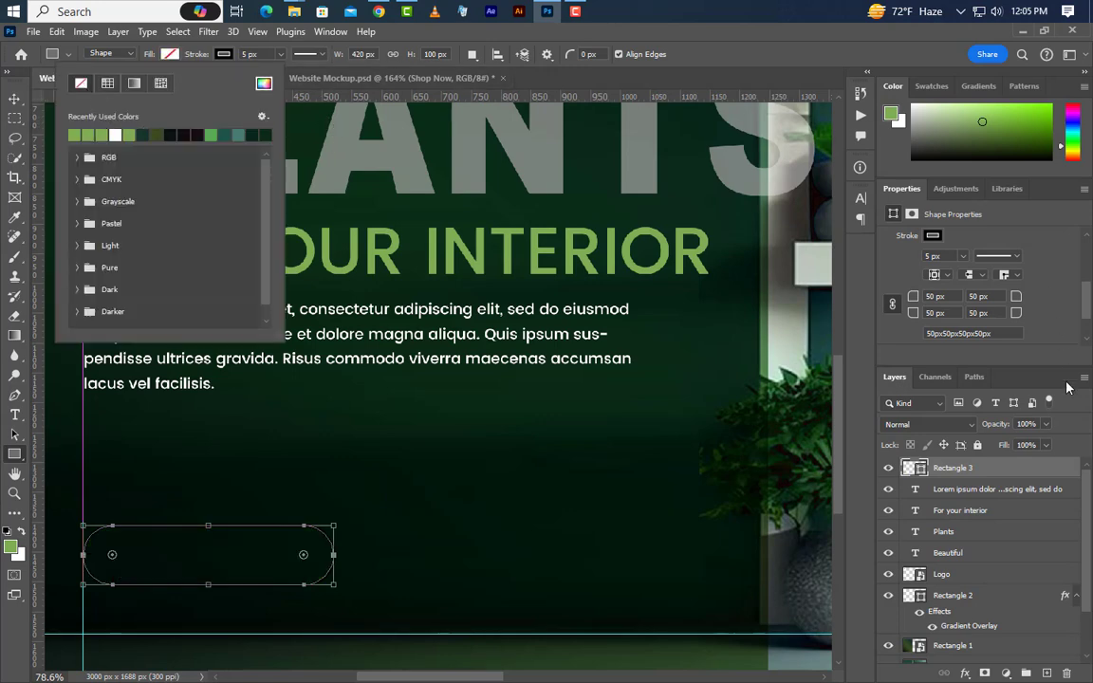
click(1028, 474)
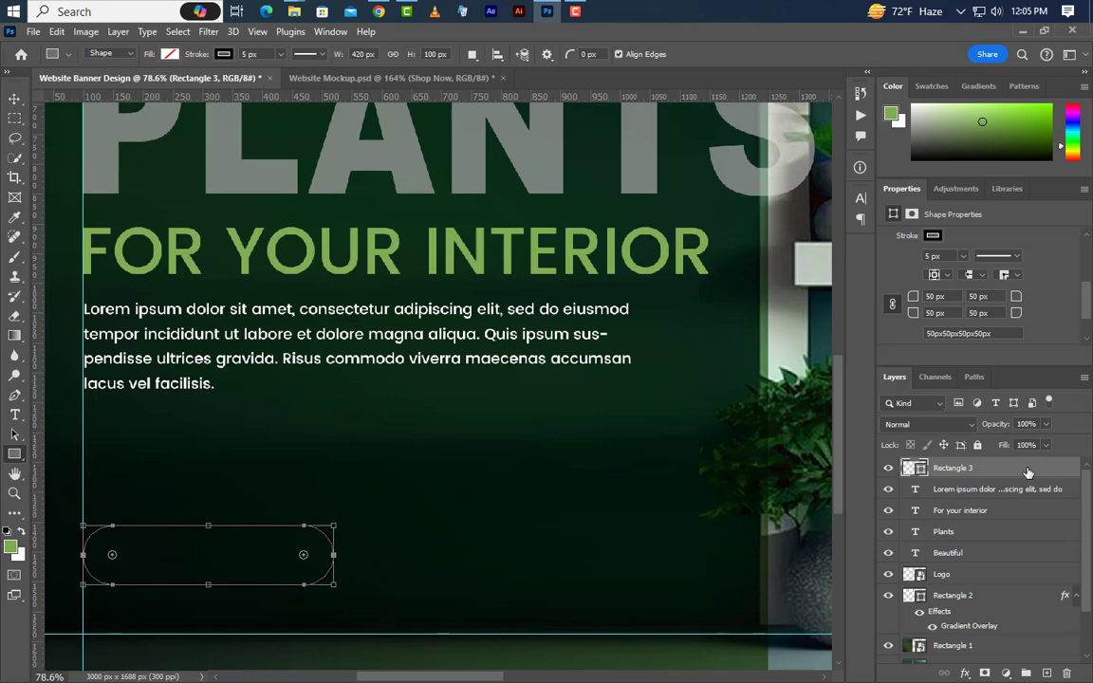
double_click(1028, 471)
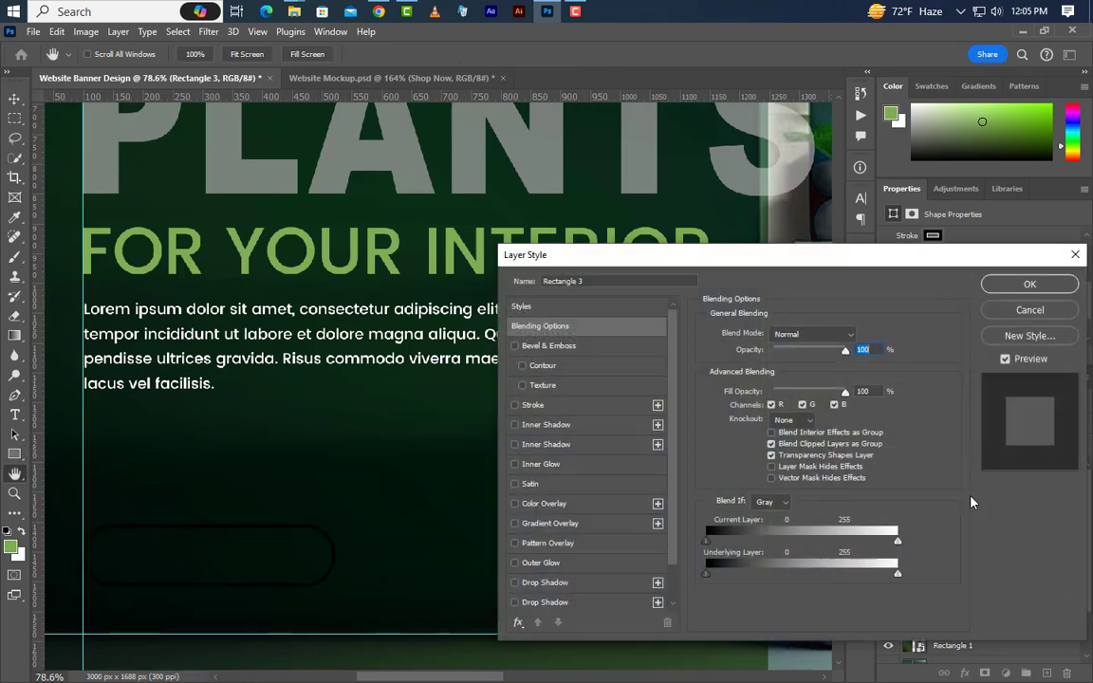
click(603, 506)
click(859, 335)
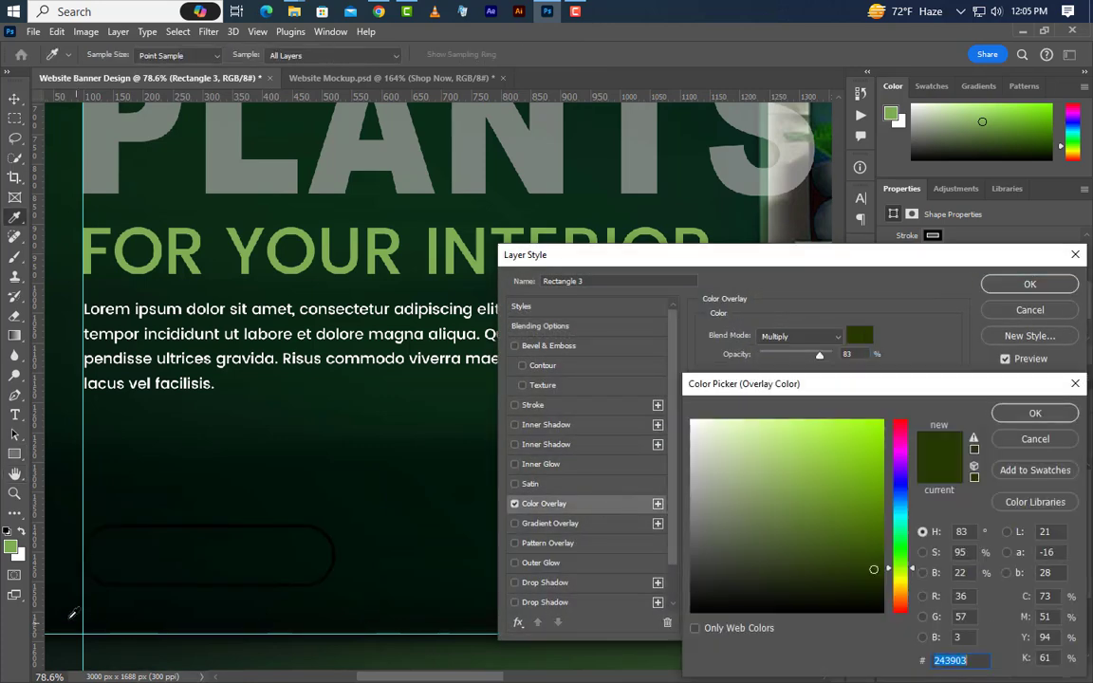
click(10, 546)
click(1008, 416)
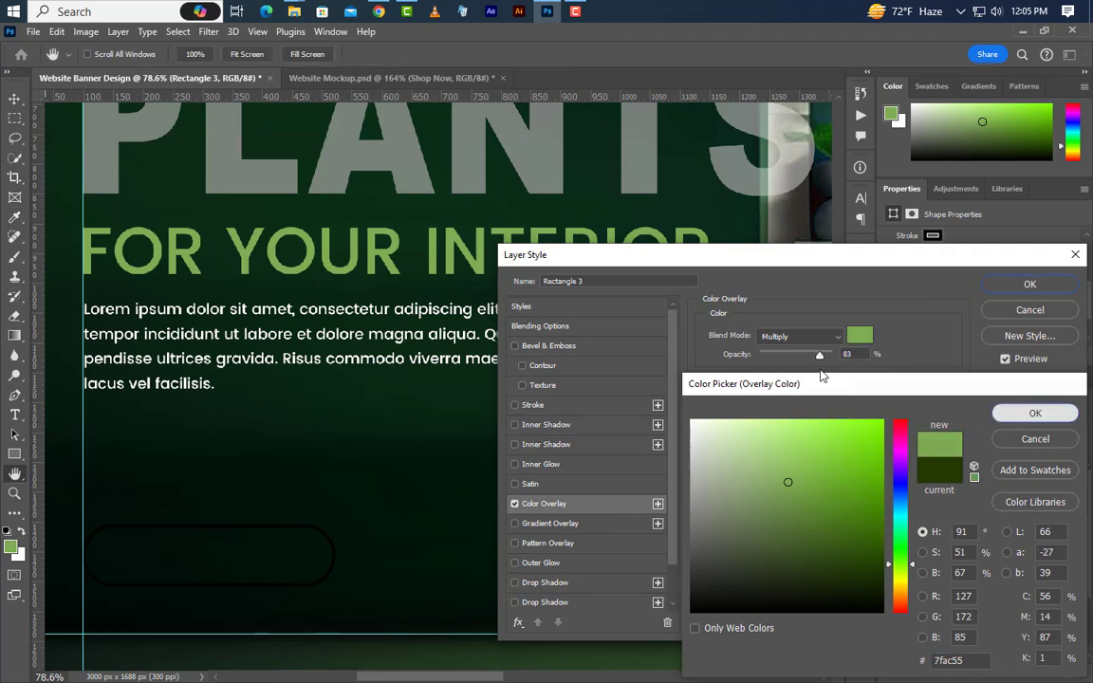
Set the rounded rectangle's Color Overlay to Normal blend mode at 100% opacity and apply the layer style.
click(793, 337)
click(712, 268)
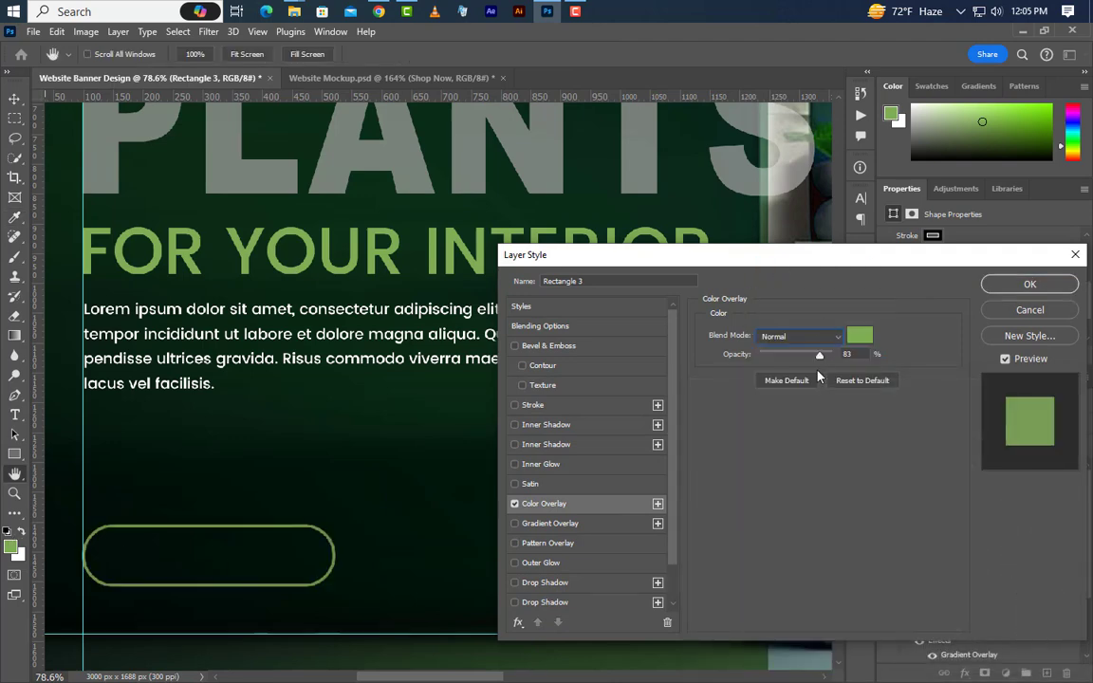
drag(821, 363, 881, 360)
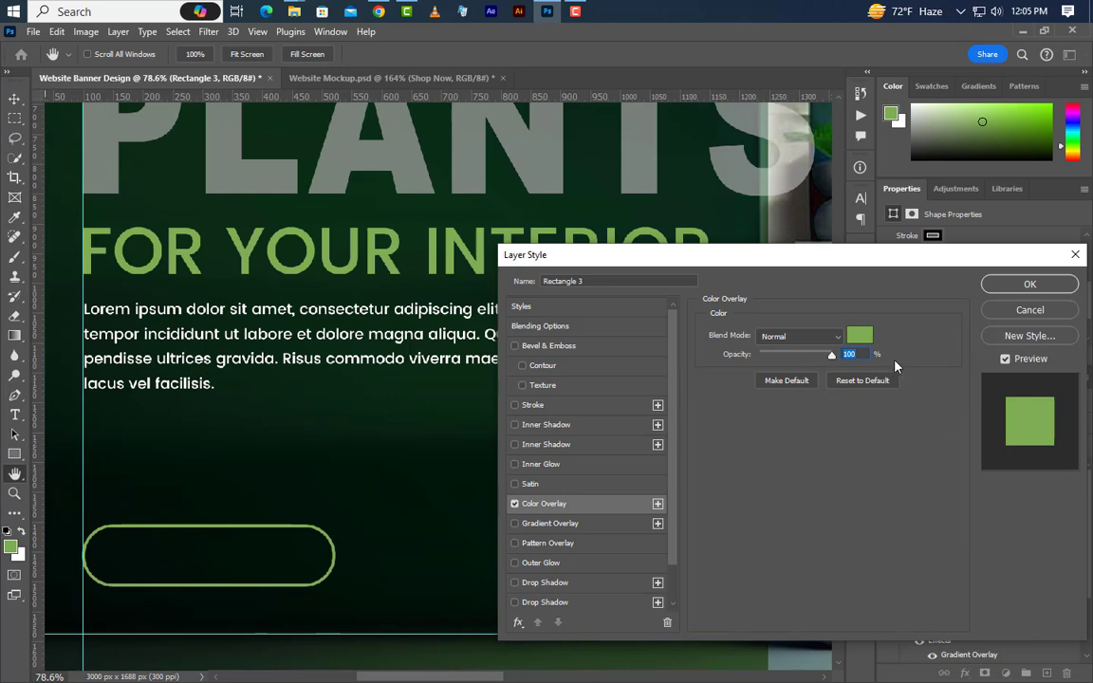
click(1031, 285)
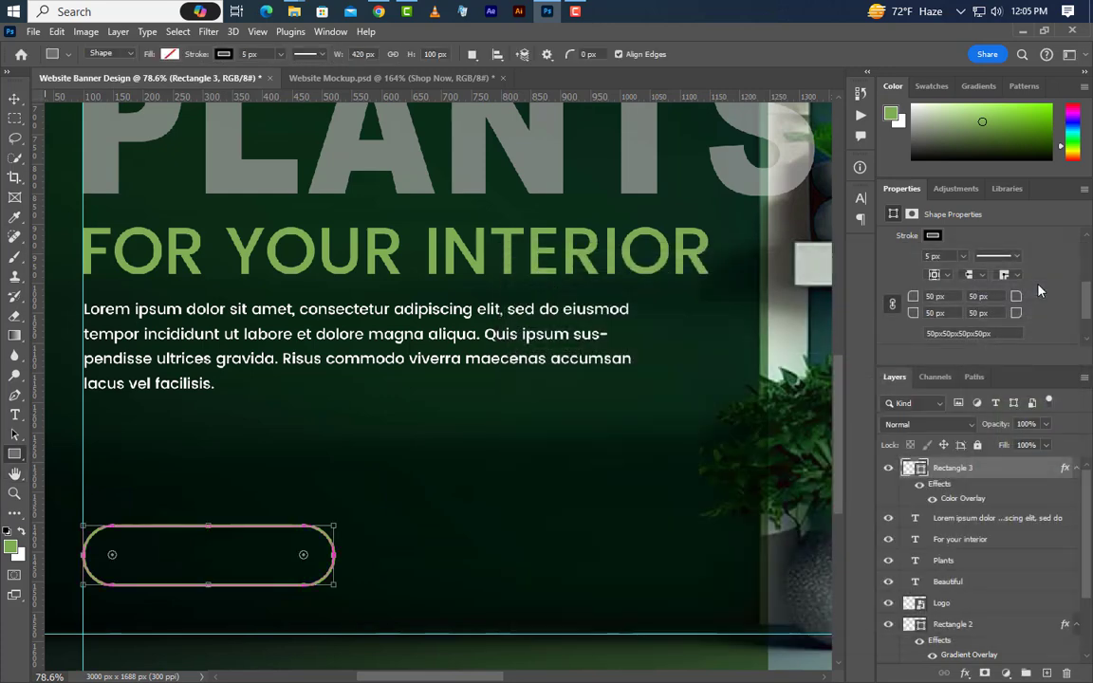
Draw a green circle on a new layer at the right end of the button outline and size it to 100 × 100 px.
scroll(243, 612, up, 5)
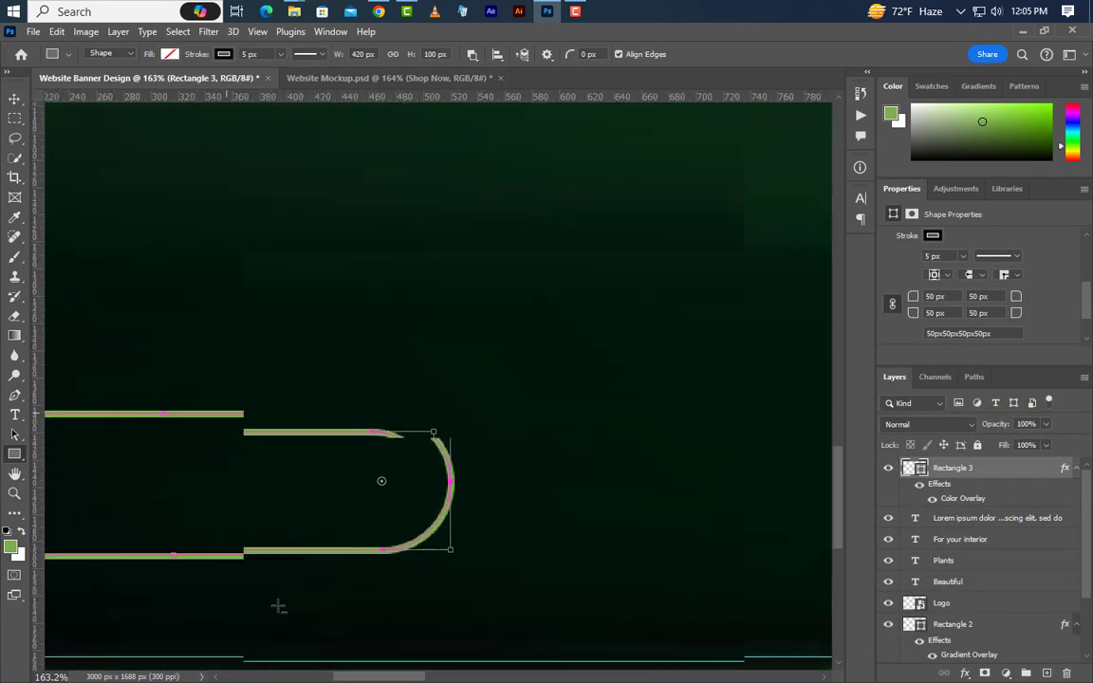
click(1047, 674)
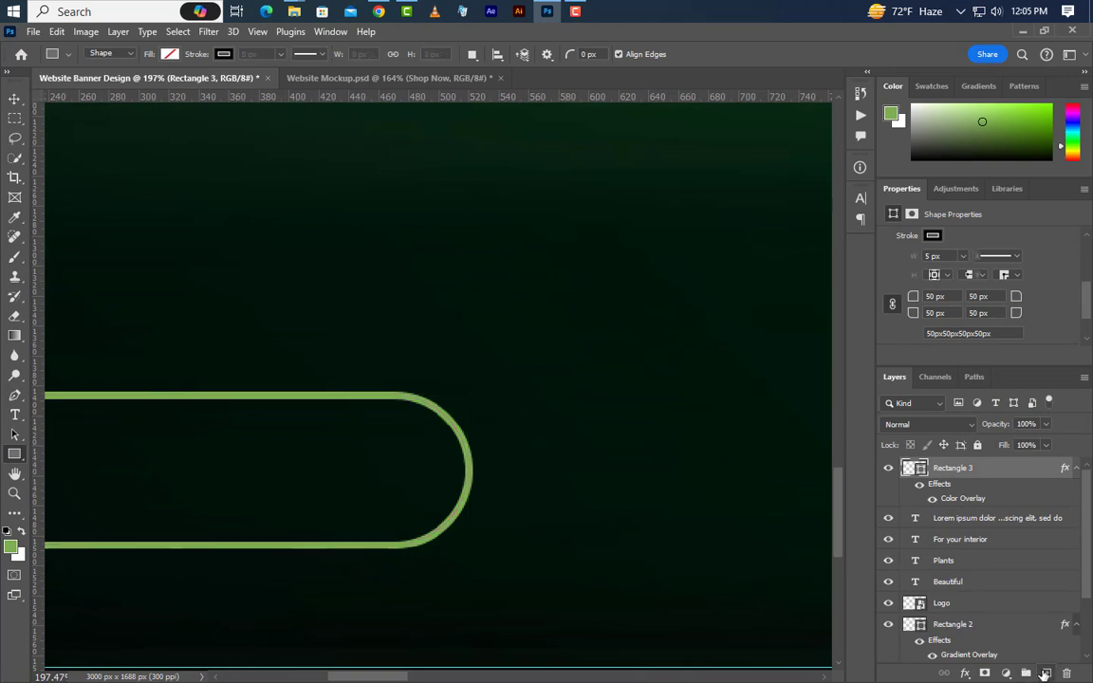
right_click(14, 457)
click(72, 469)
drag(319, 426, 493, 515)
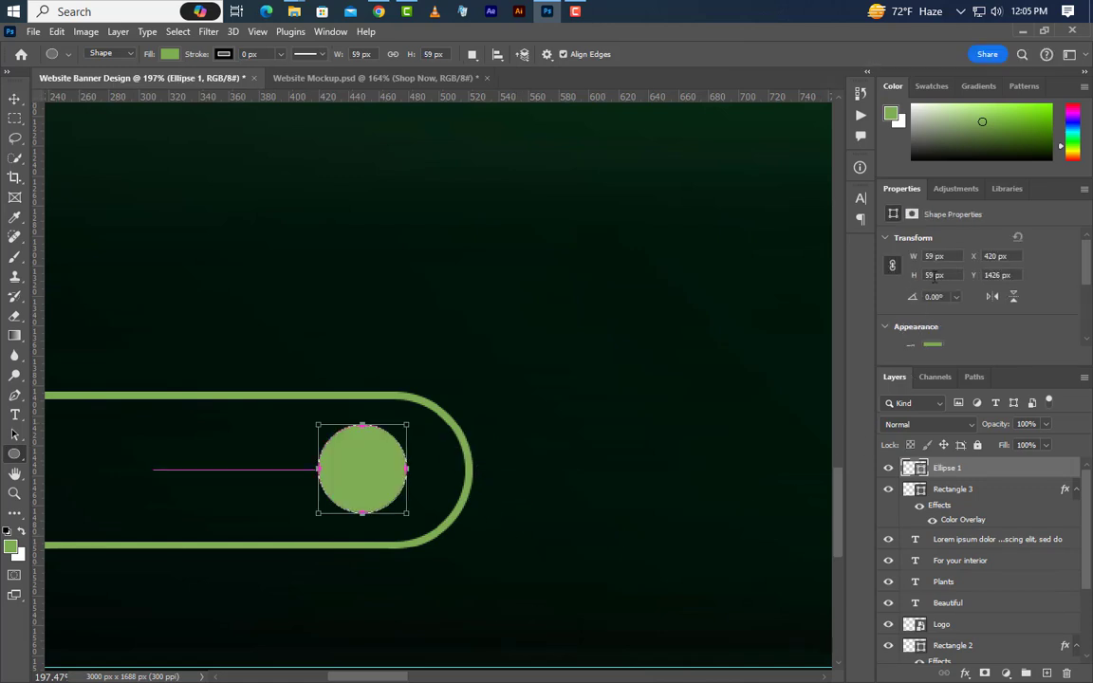
text(100)
key(Return)
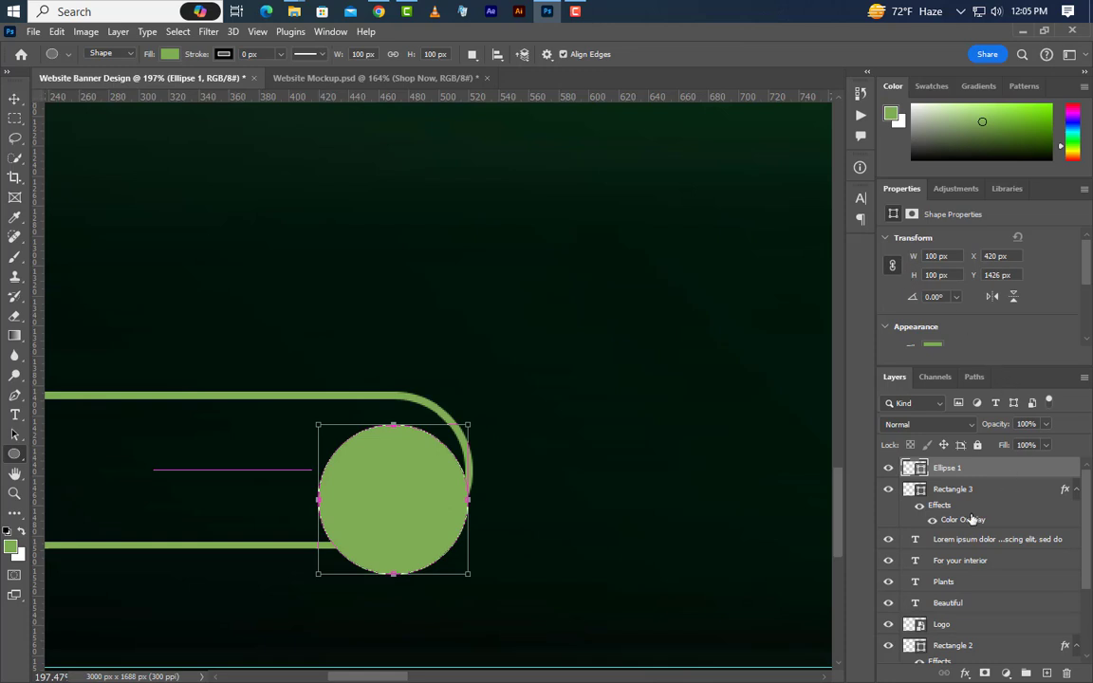
Align the green circle to the button outline's vertical centre and right edge, deselect, and nudge it slightly right.
key(ctrl)
ctrl+click(914, 489)
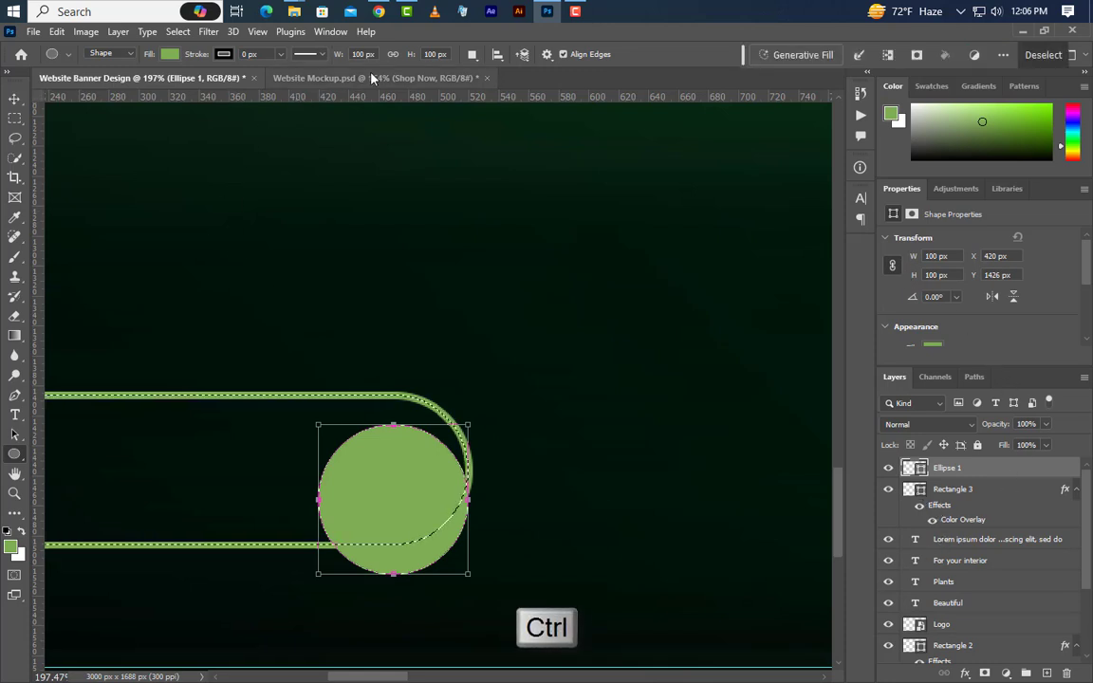
click(14, 98)
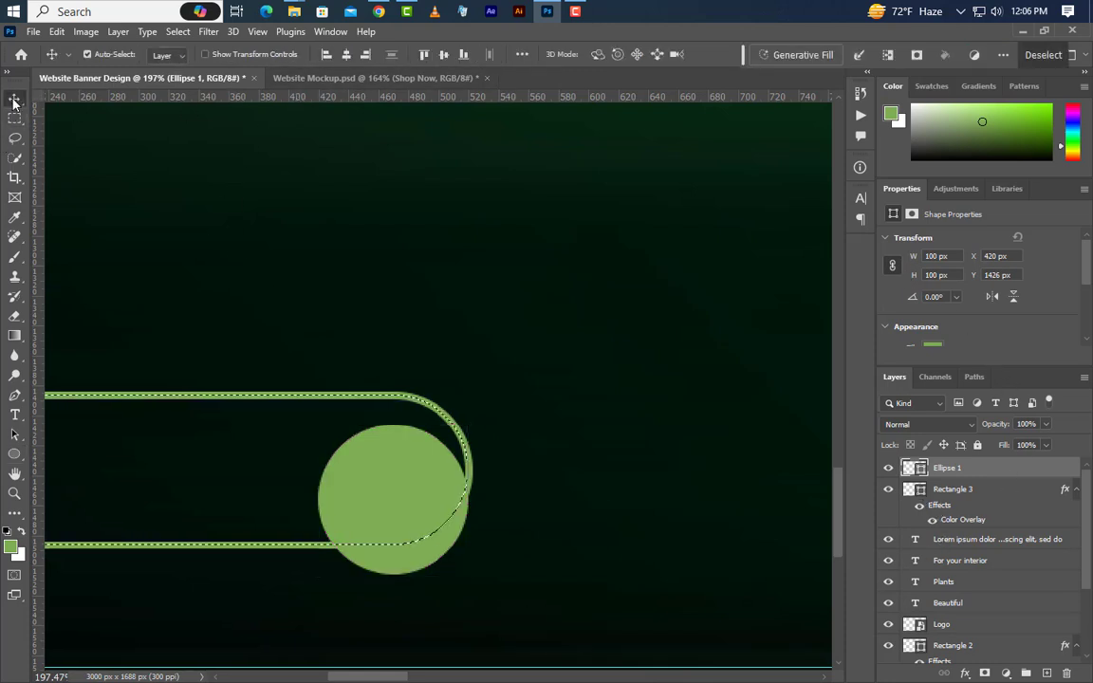
click(445, 56)
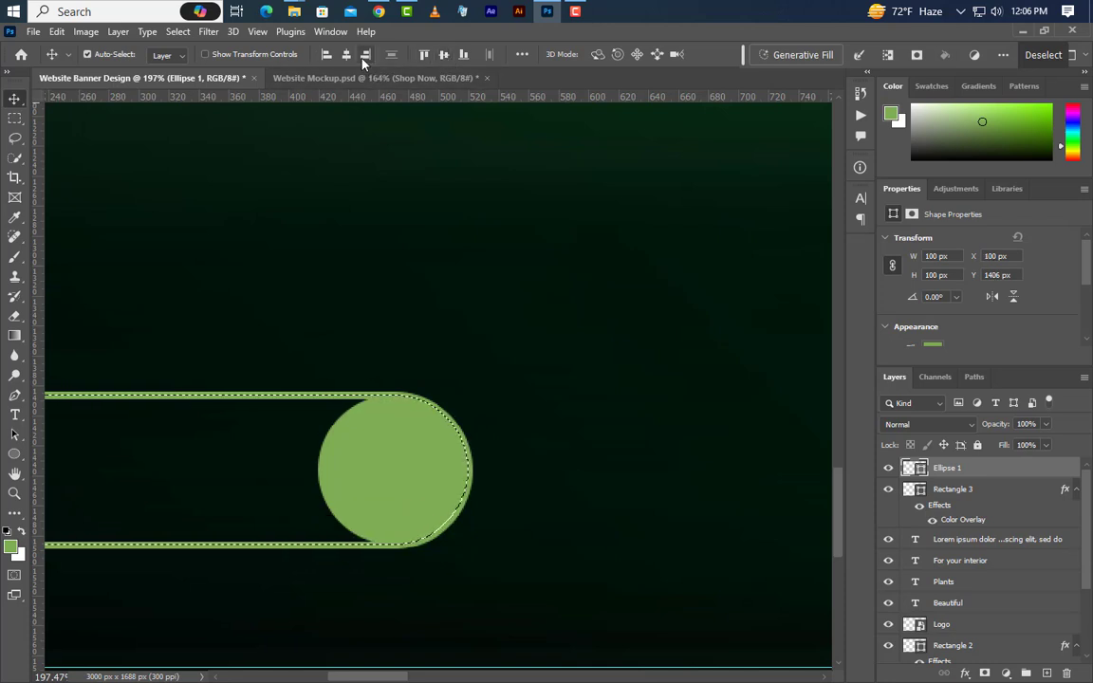
click(365, 55)
key(ctrl+d)
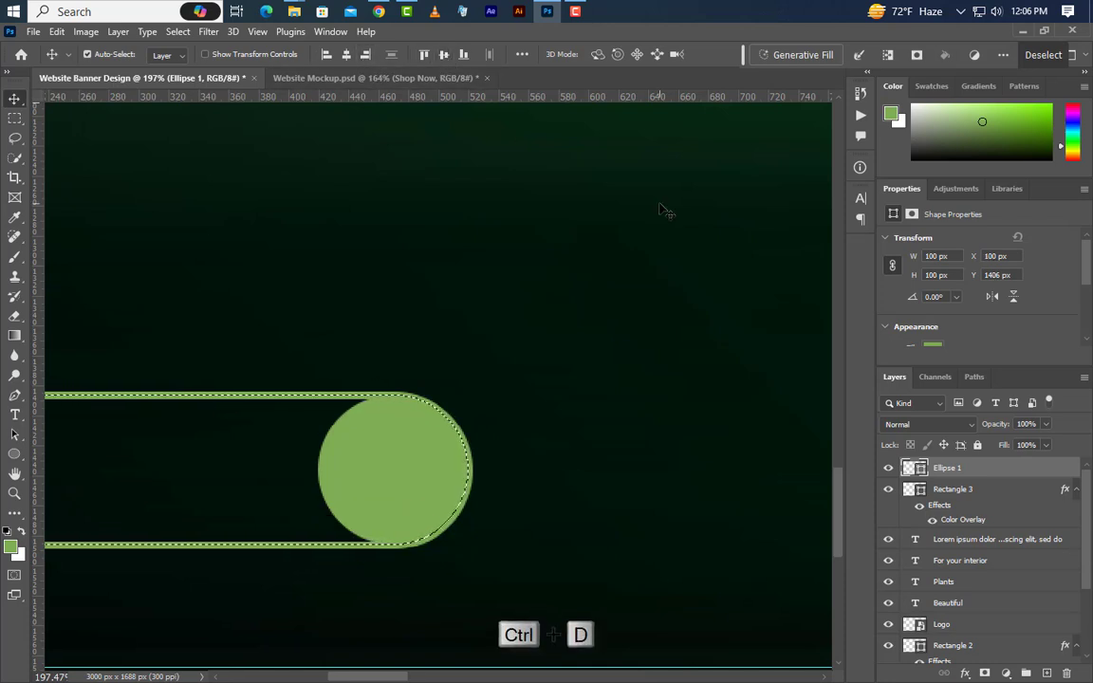
key(Right)
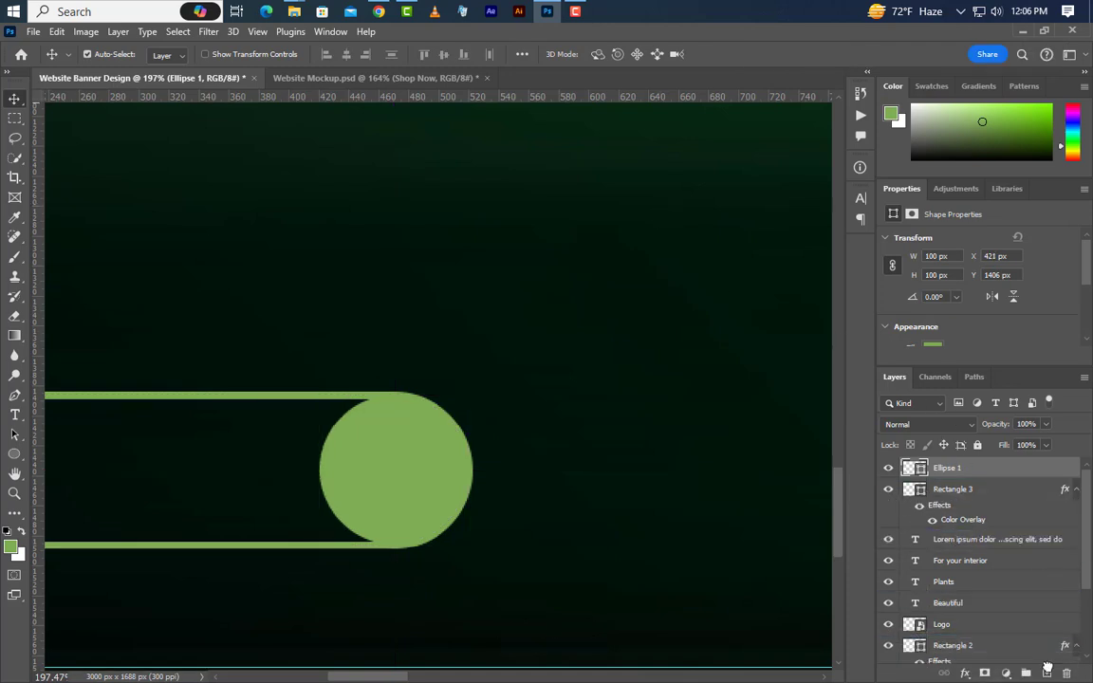
Duplicate the green circle, resize the copy to 20 × 20 px and colour it white (ffffff).
key(ctrl+j)
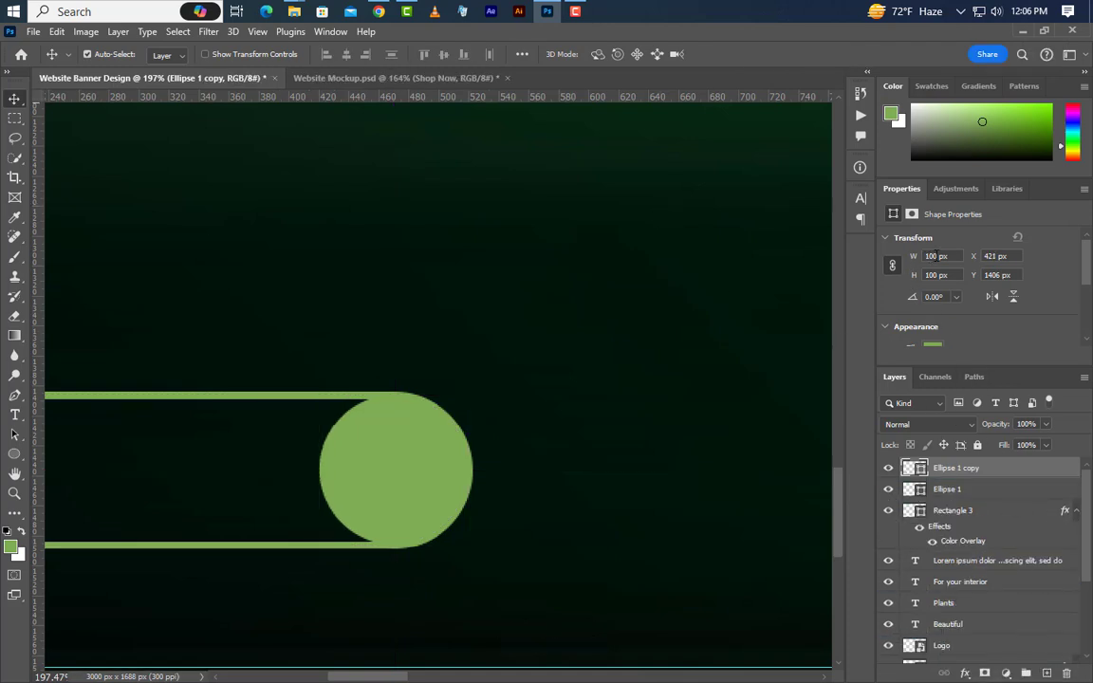
text(2)
key(Return)
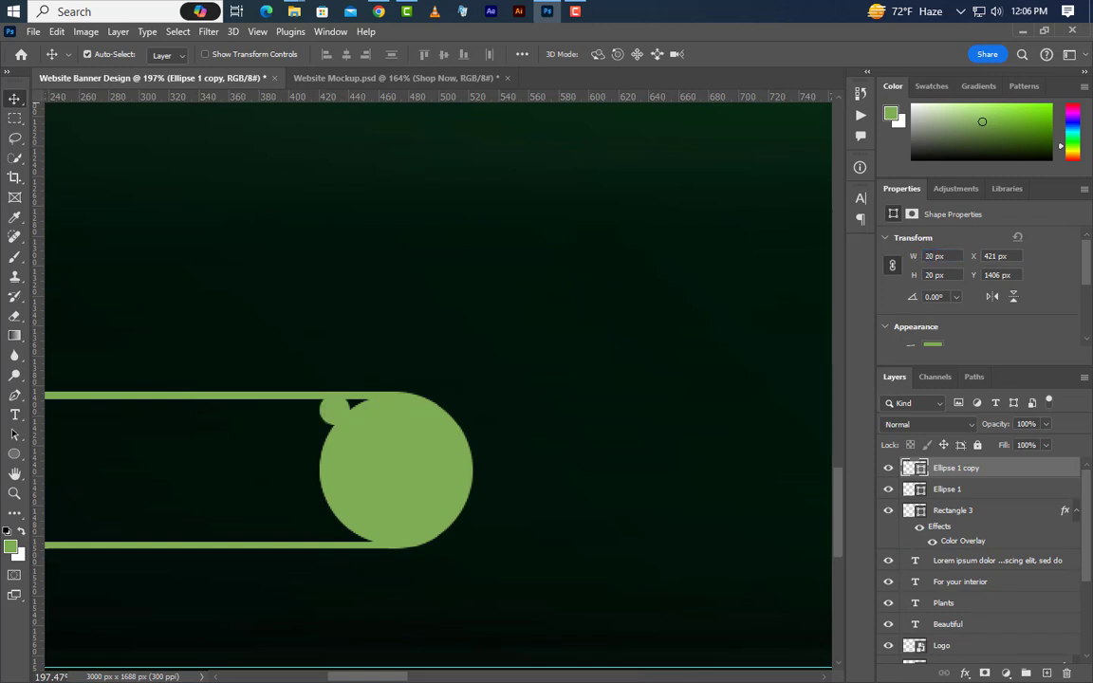
double_click(921, 475)
drag(764, 483, 650, 373)
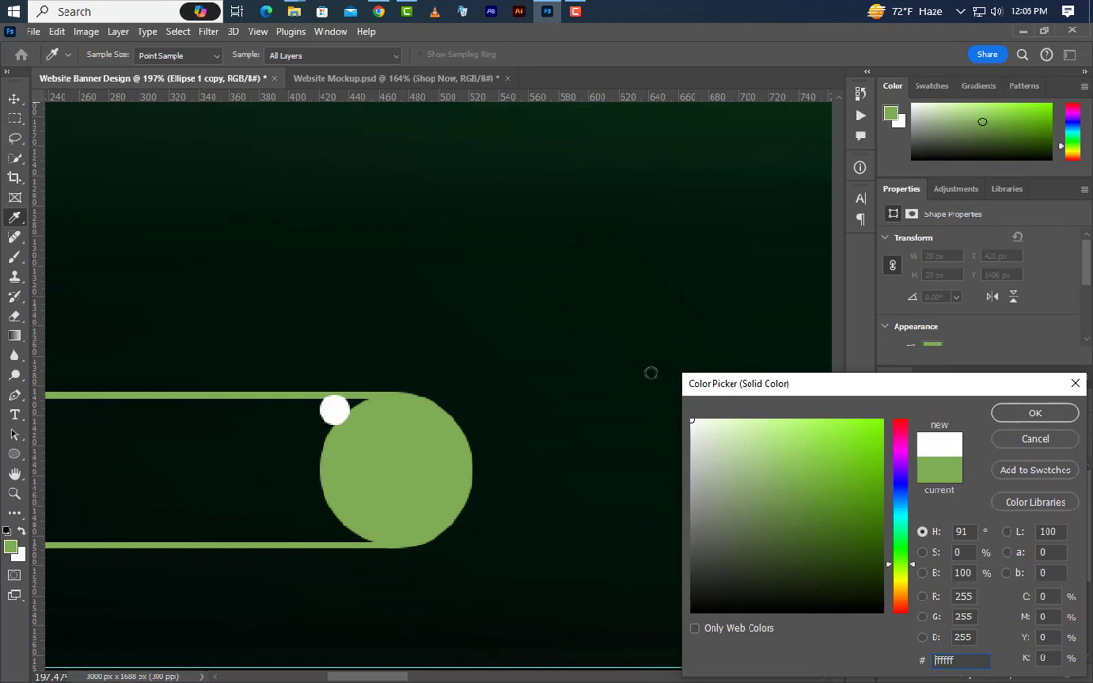
click(1034, 414)
Centre the small white circle horizontally and vertically on the green circle, then clear the selection.
key(ctrl)
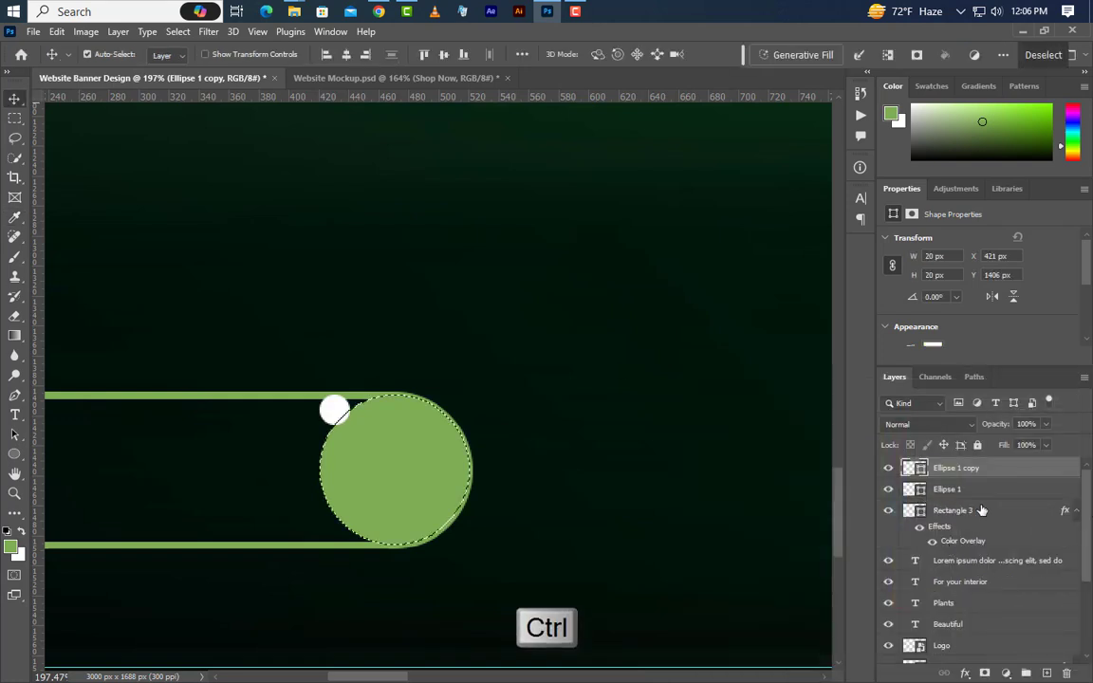
click(444, 55)
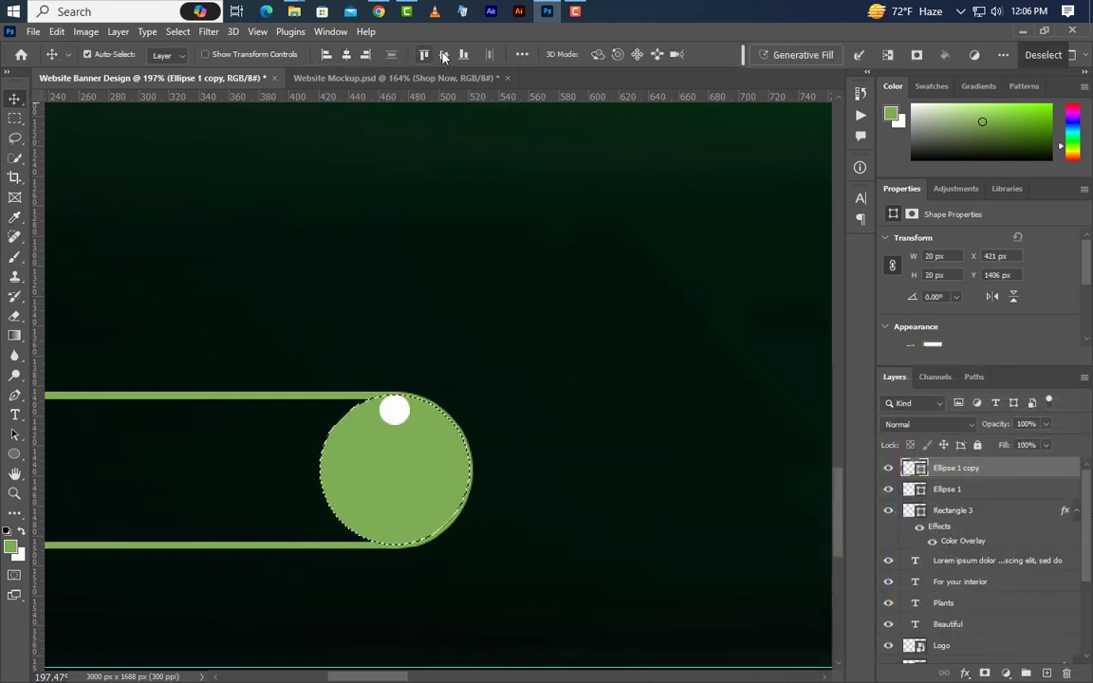
click(444, 55)
key(ctrl+d)
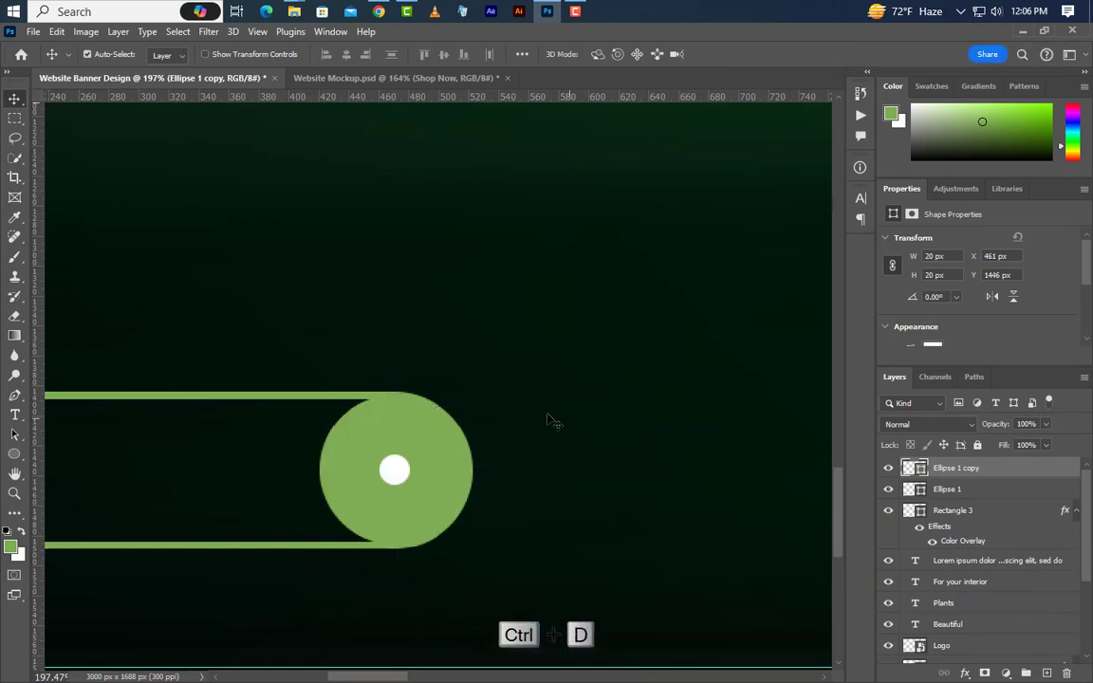
Add the text "shop Now" in white Poppins Medium inside the button outline, left of the green circle.
scroll(651, 426, down, 5)
scroll(241, 526, up, 5)
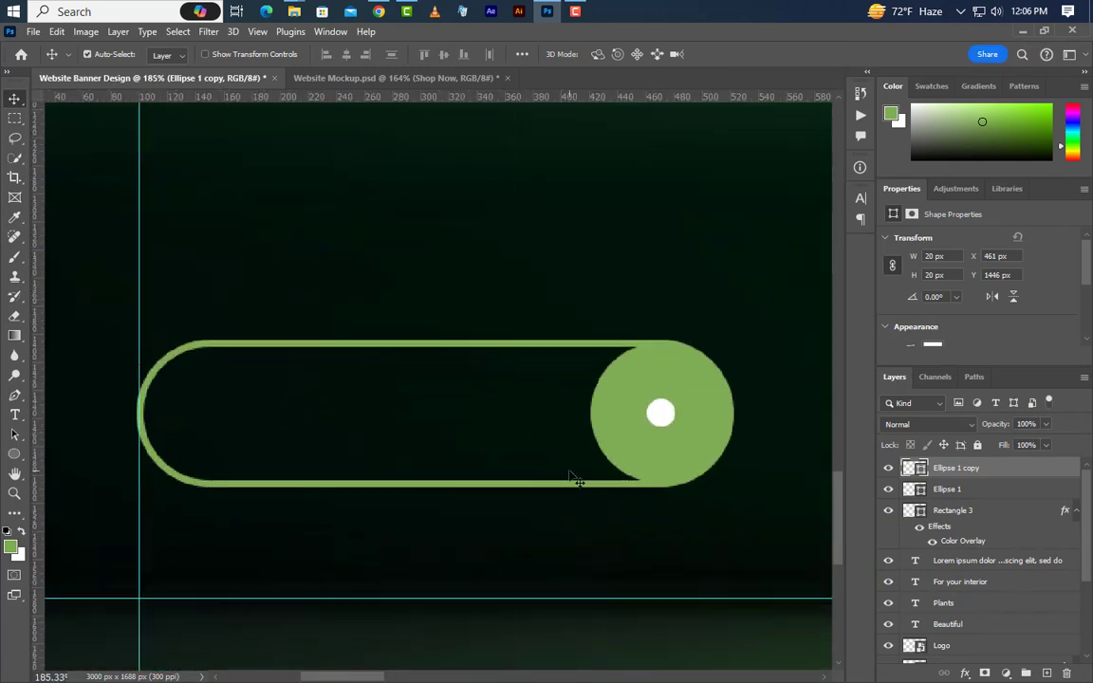
click(11, 417)
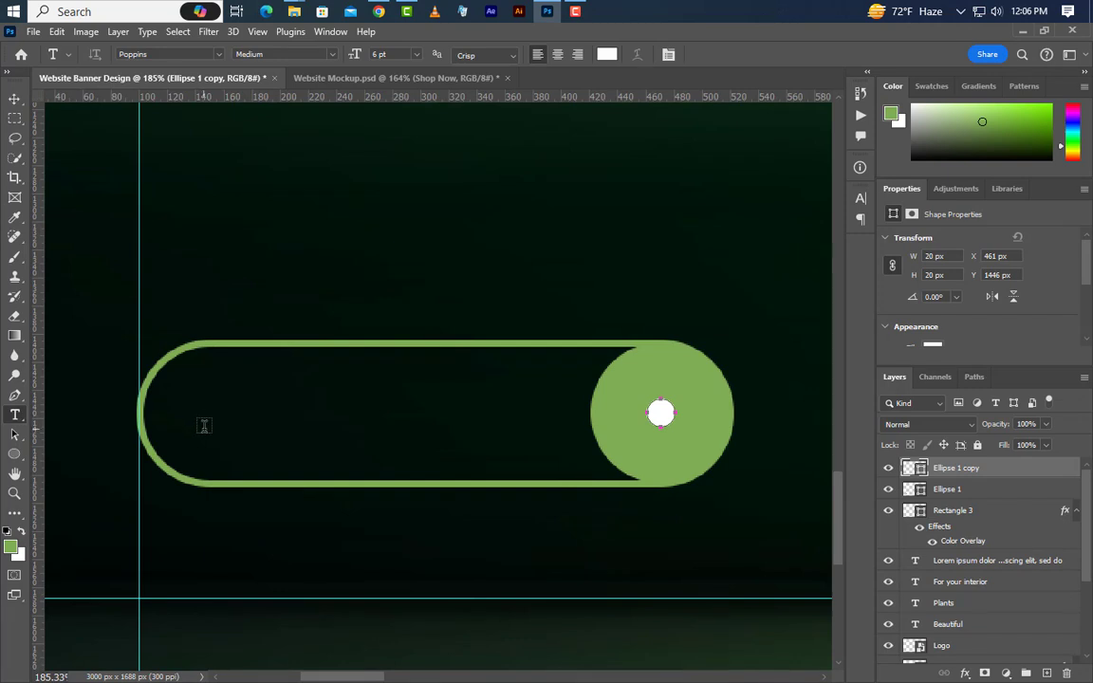
click(208, 424)
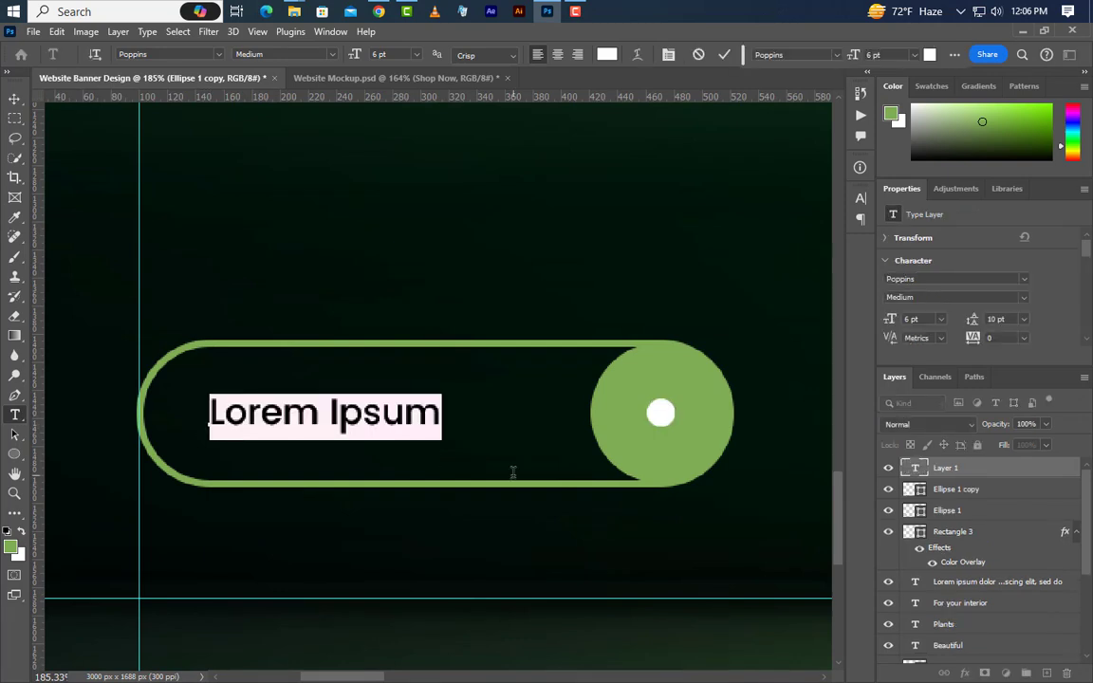
text(shop )
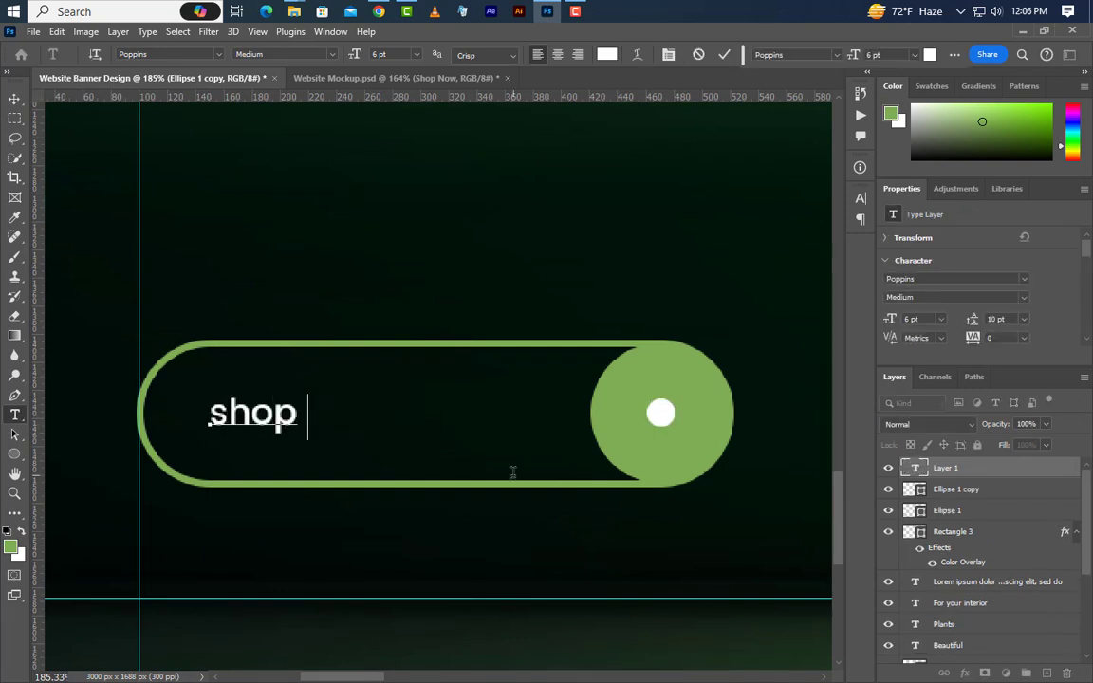
text(Now)
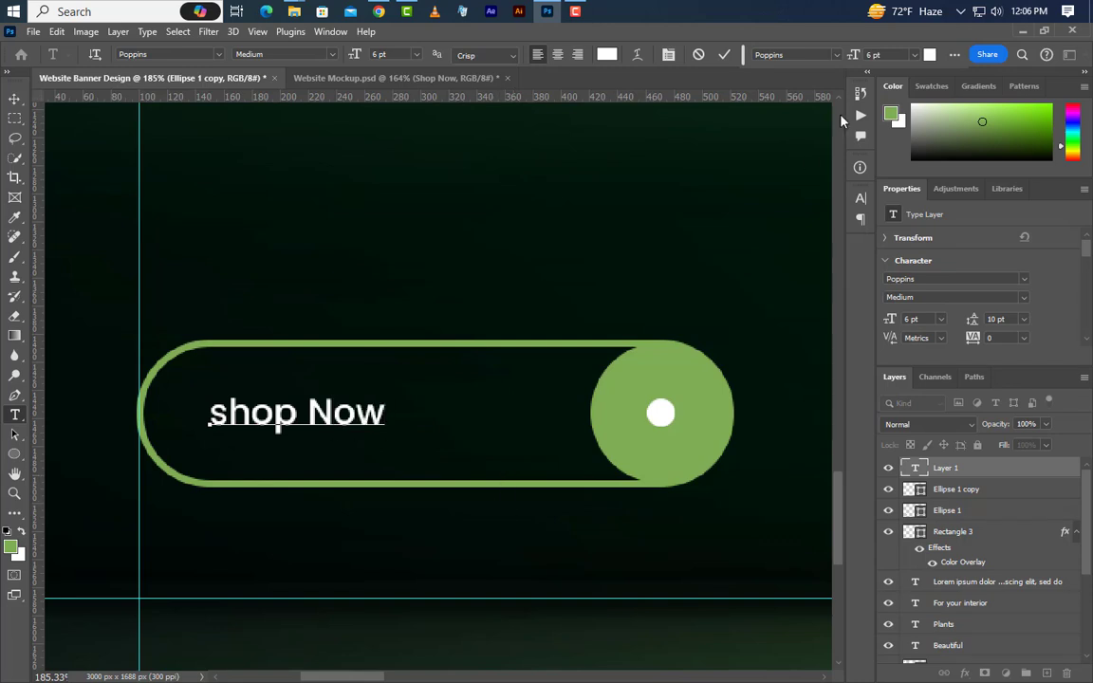
key(ctrl+Return)
Set the button label to All Caps with a font size of 11 pt.
click(860, 198)
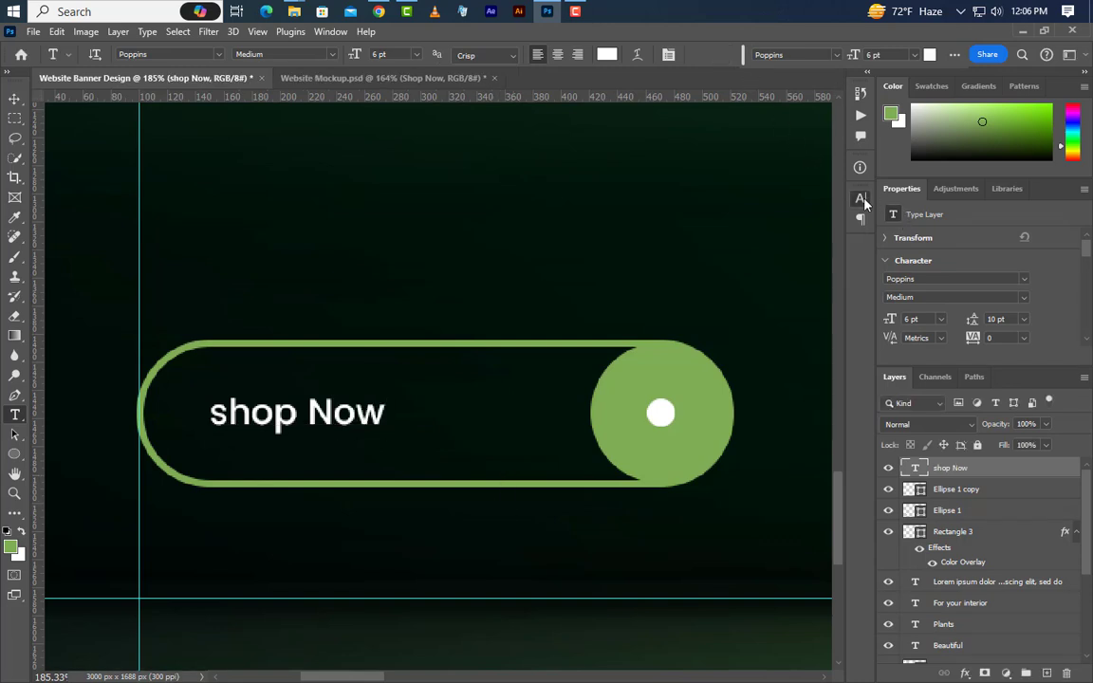
click(736, 303)
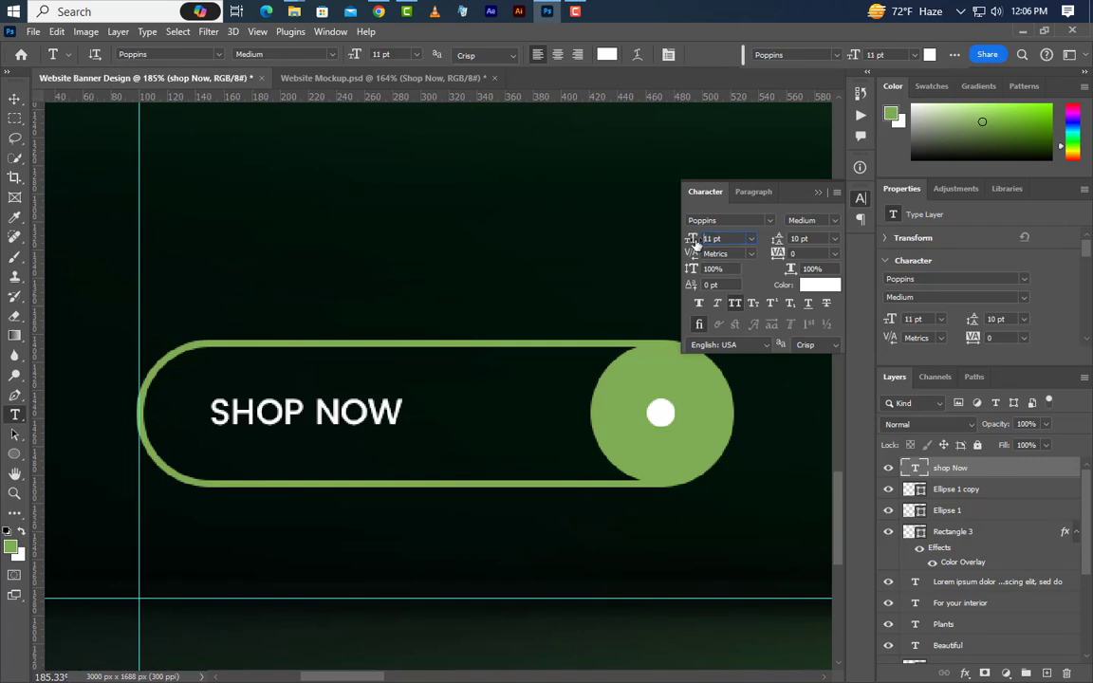
click(818, 194)
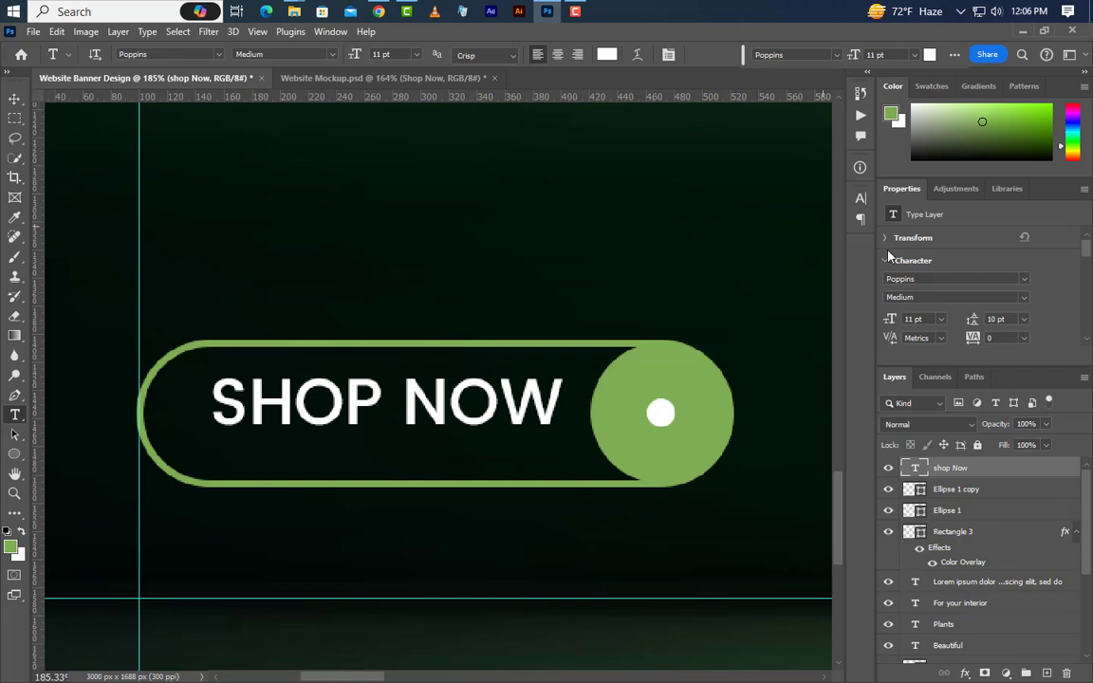
Centre the SHOP NOW label vertically against the green circle, nudge it slightly left and clear the selection.
ctrl+click(920, 511)
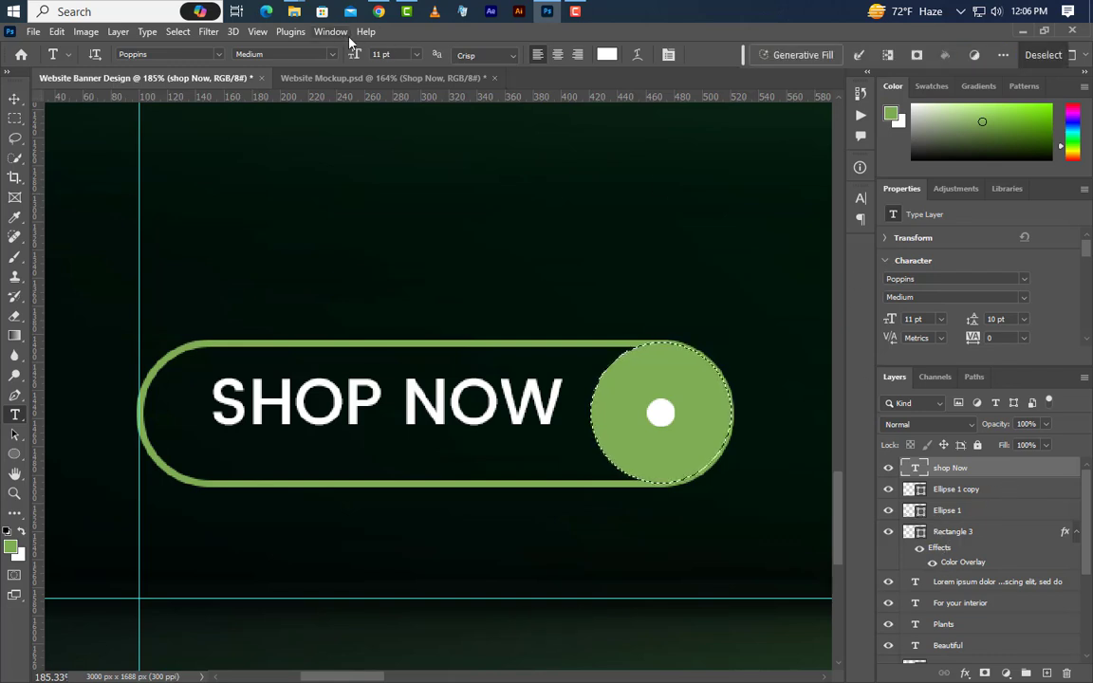
click(17, 99)
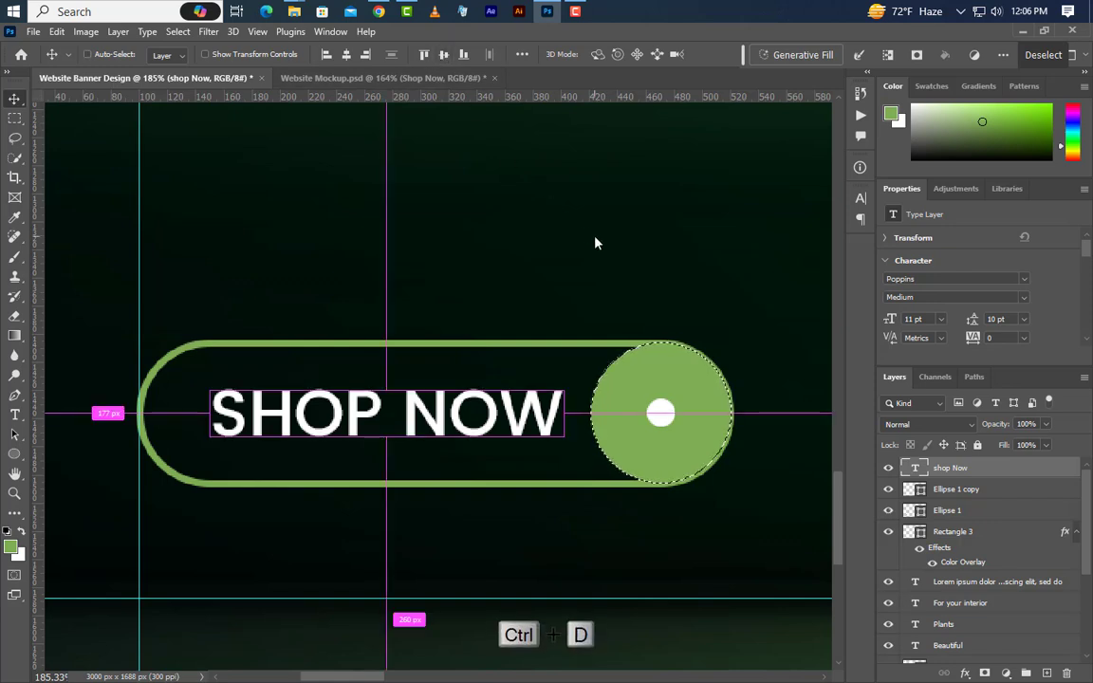
key(ctrl+d)
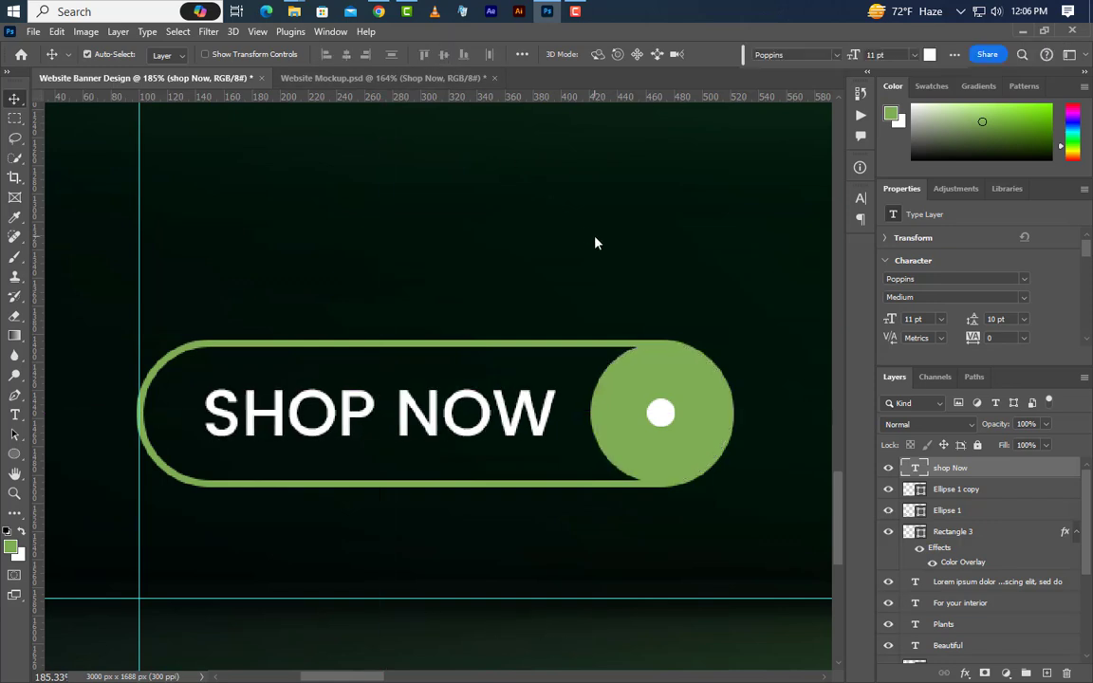
Group the SHOP NOW label, both circles and the rounded outline into one layer group.
scroll(353, 271, down, 1)
scroll(353, 270, down, 6)
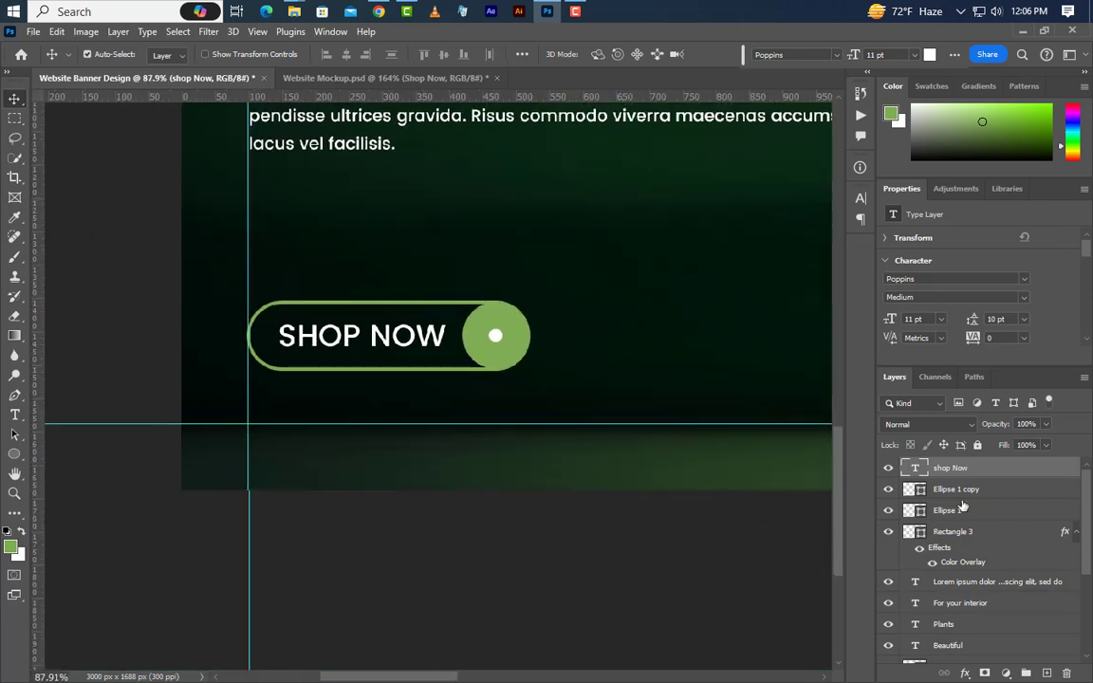
ctrl+click(987, 490)
ctrl+click(989, 511)
ctrl+click(992, 533)
key(ctrl+g)
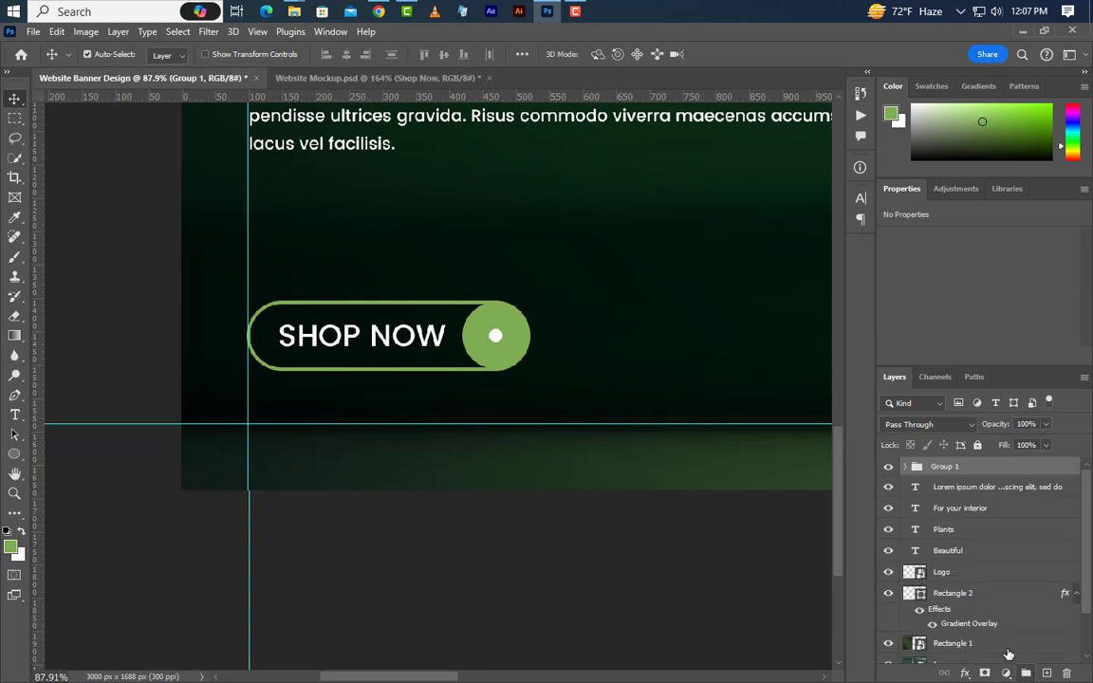
Move the SHOP NOW button group up by 40 px.
key(shift+Up)
key(shift+Up)
key(shift+Up)
key(shift+Up)
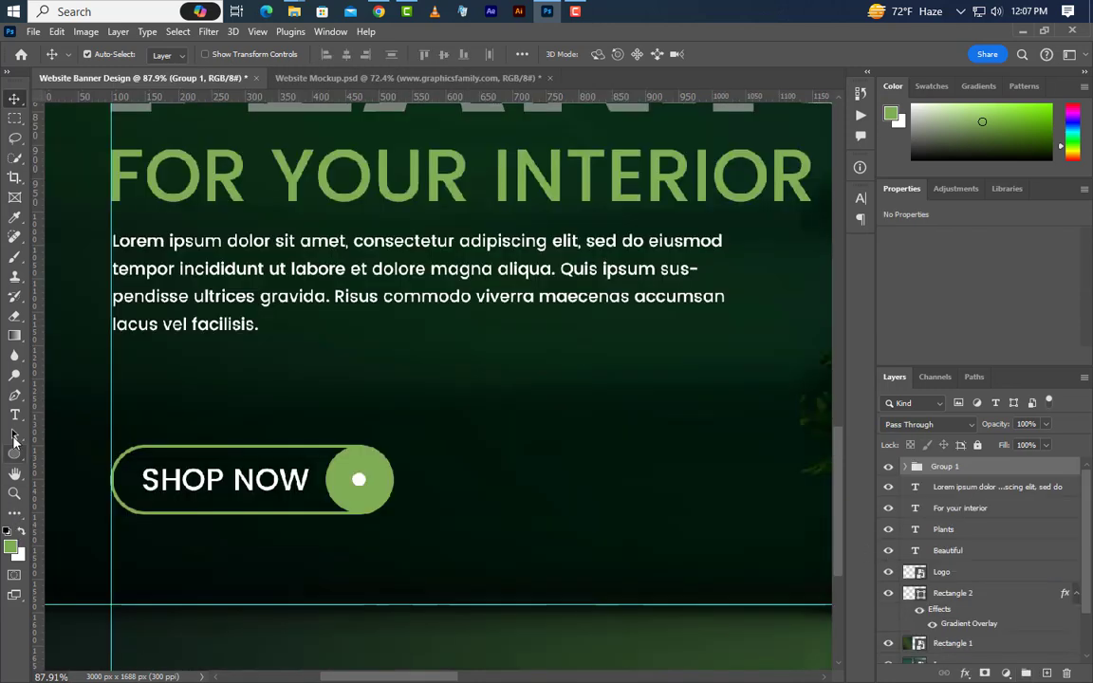
click(14, 415)
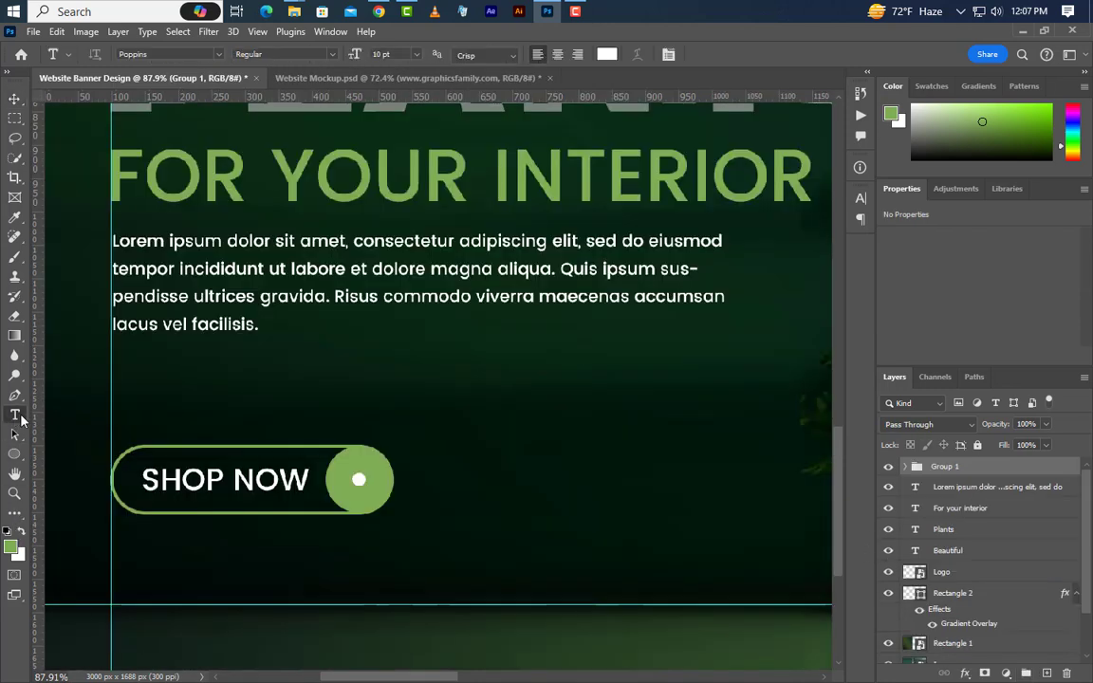
click(109, 560)
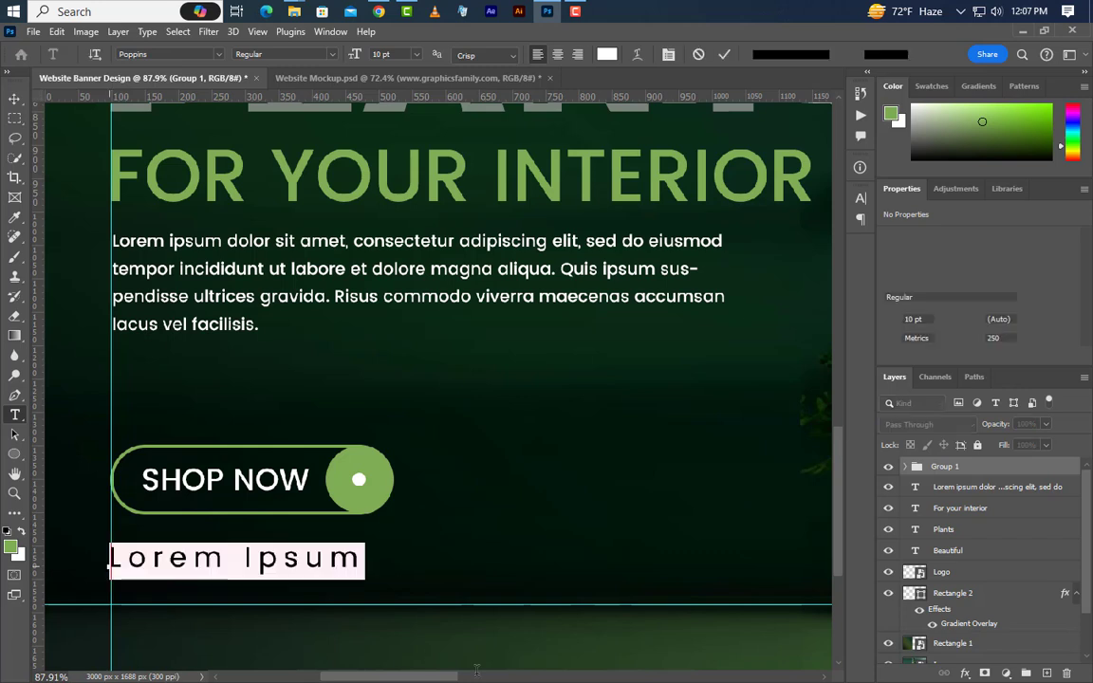
text(WWW)
text(.gra)
text(p)
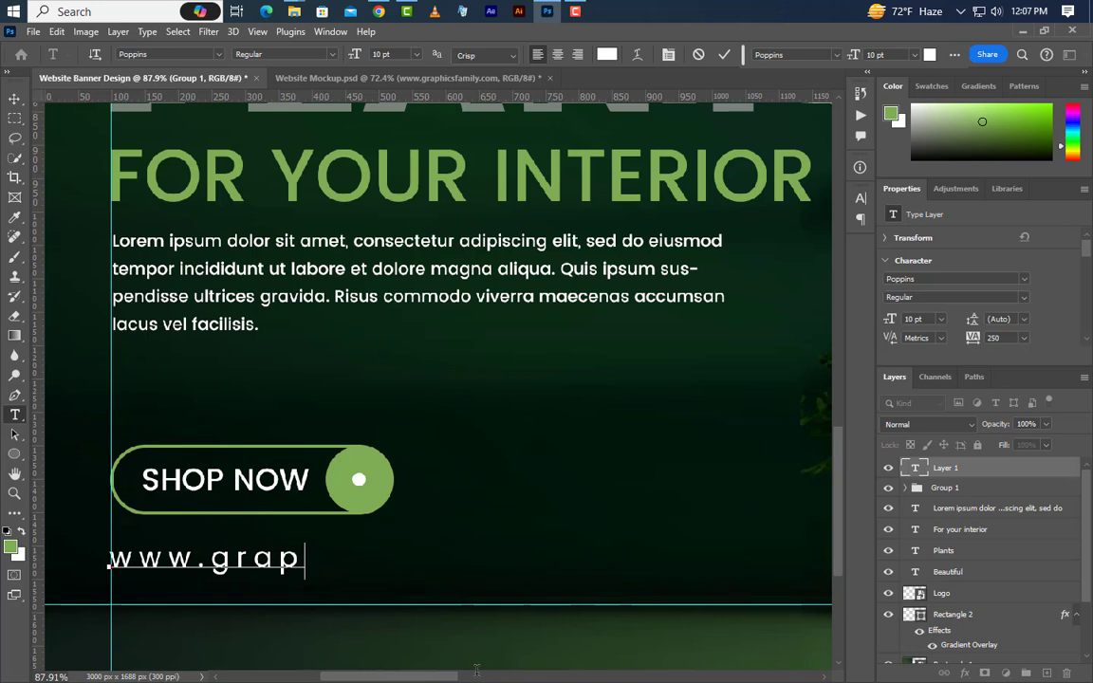
text(hics)
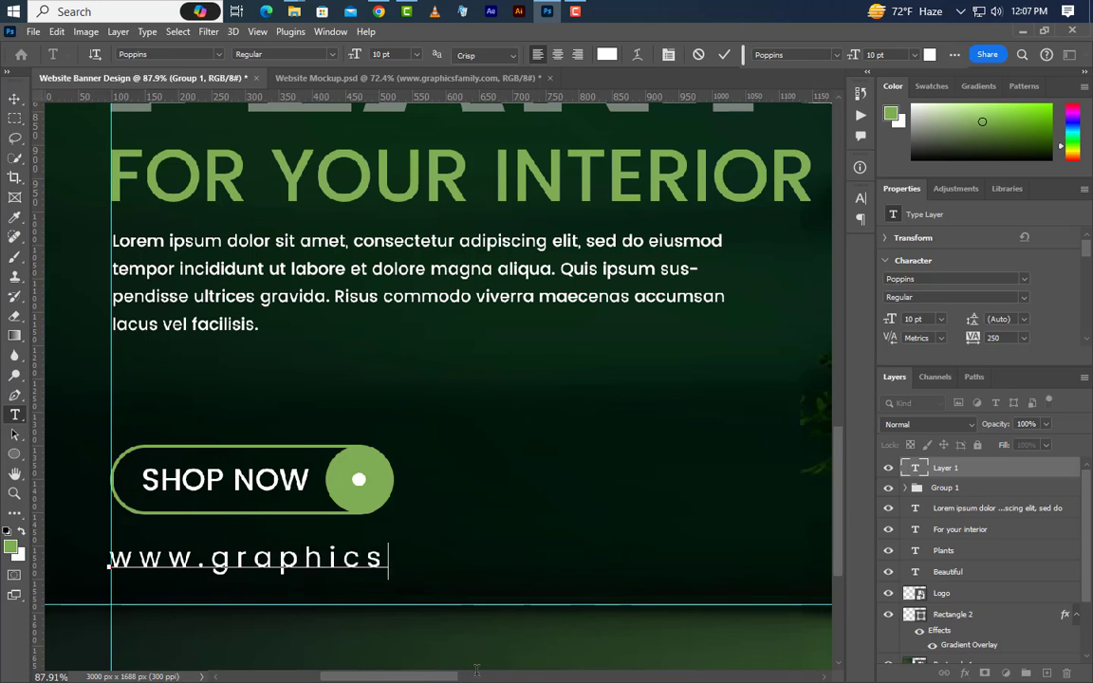
text(family)
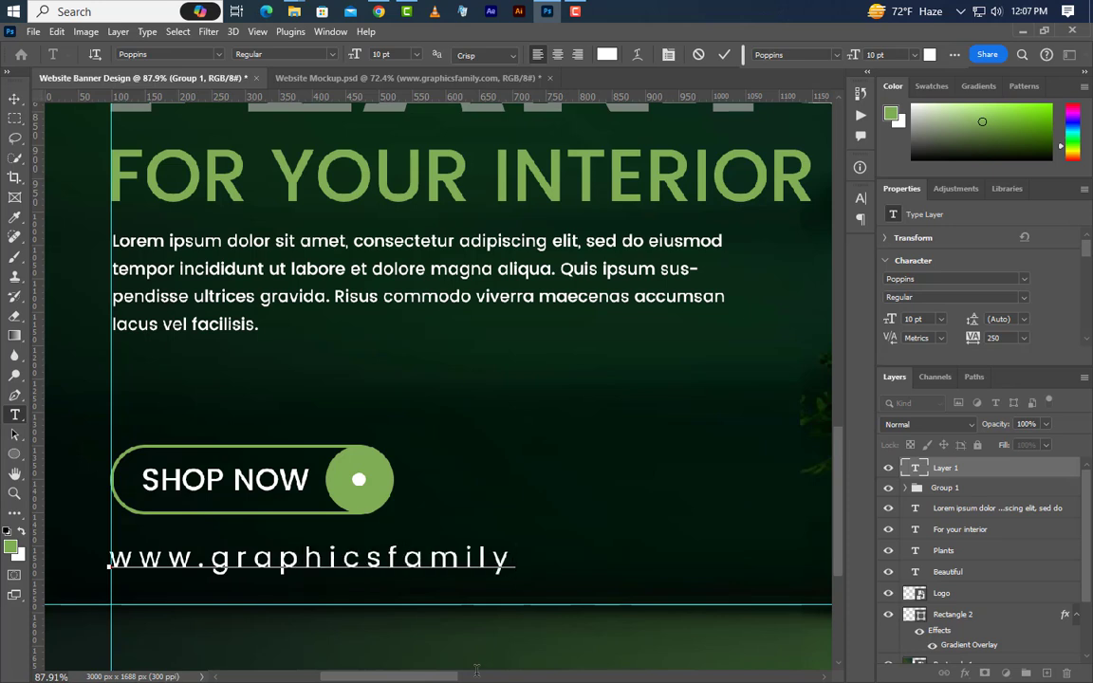
text(.com)
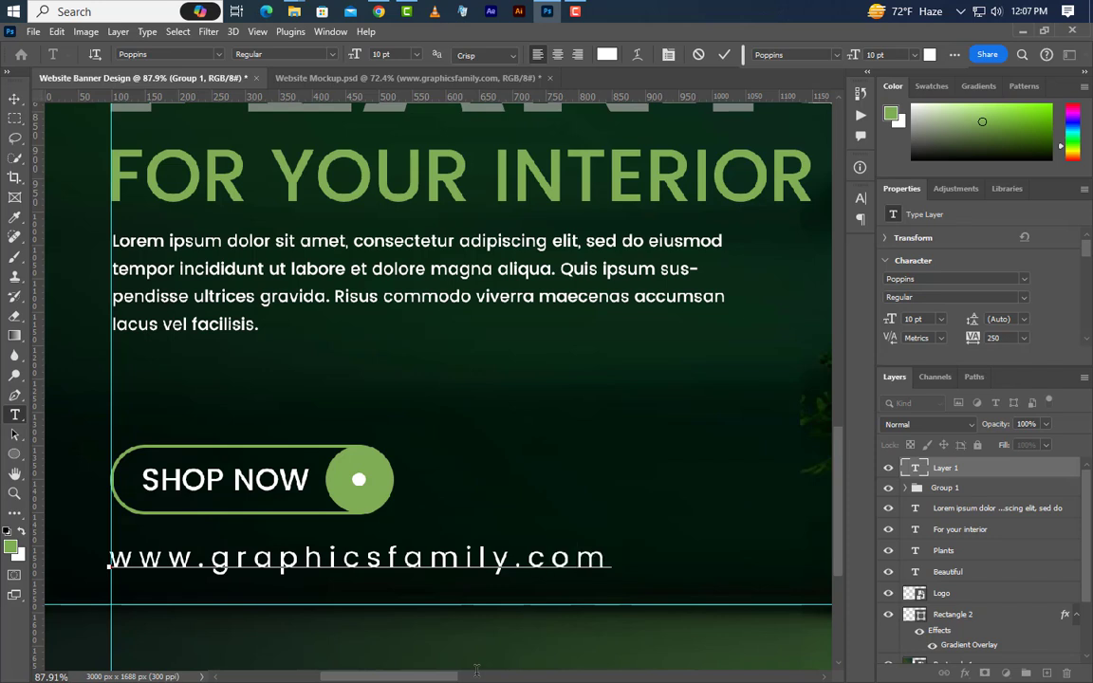
click(725, 54)
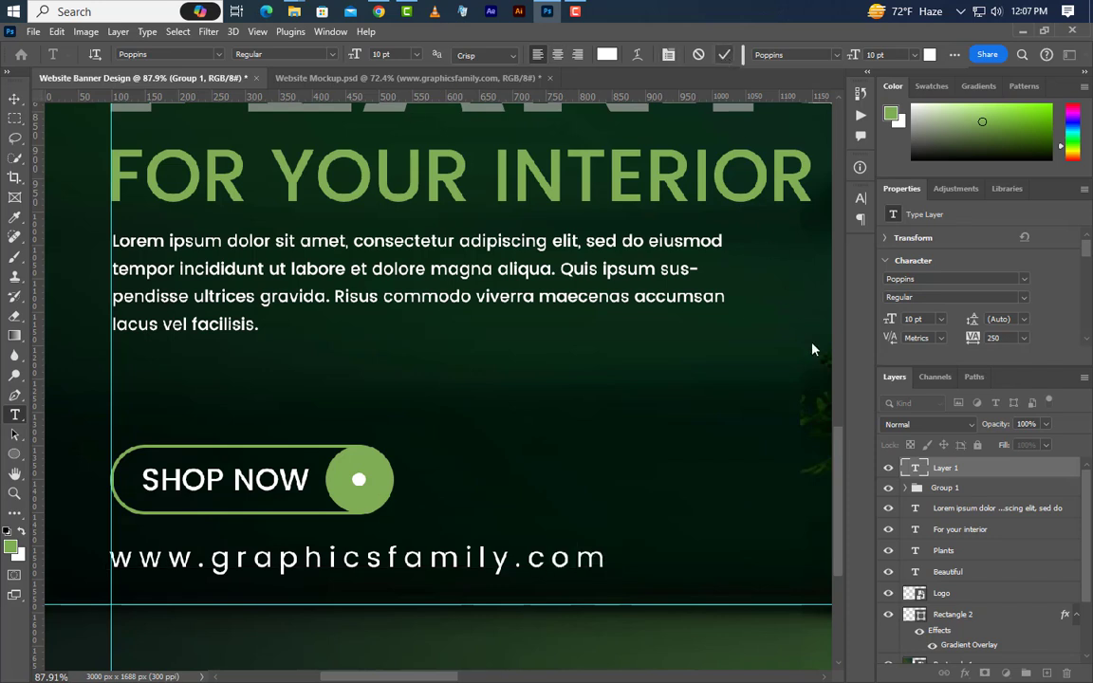
Set the web address text to a font size of 12.3 pt.
click(909, 318)
text(12.3)
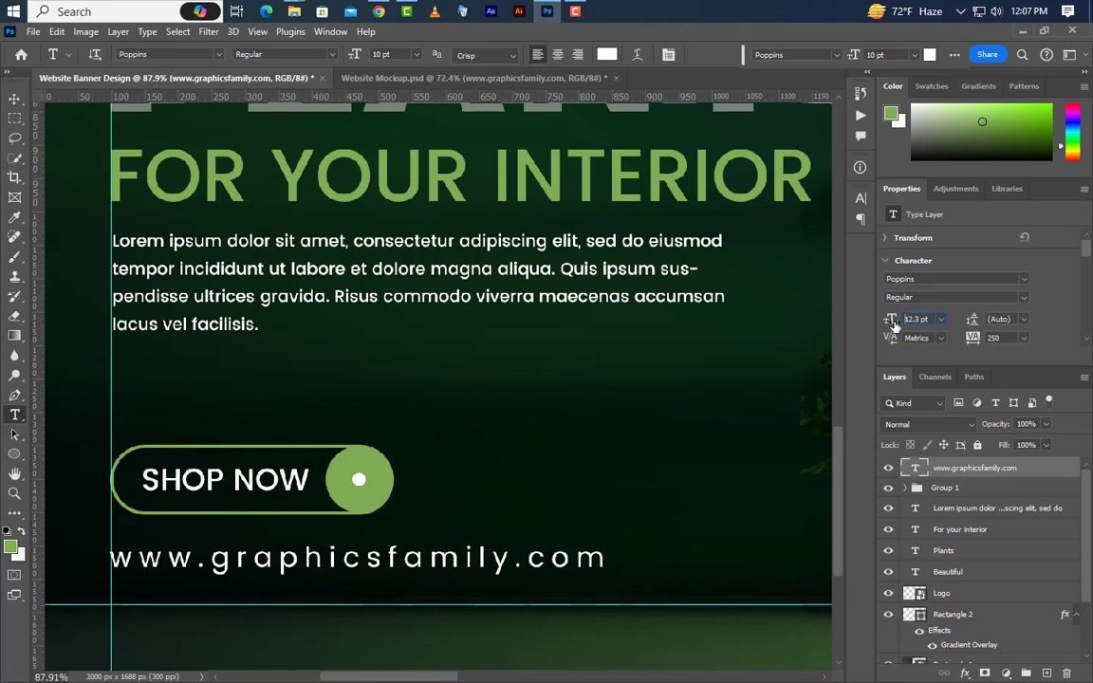
key(Return)
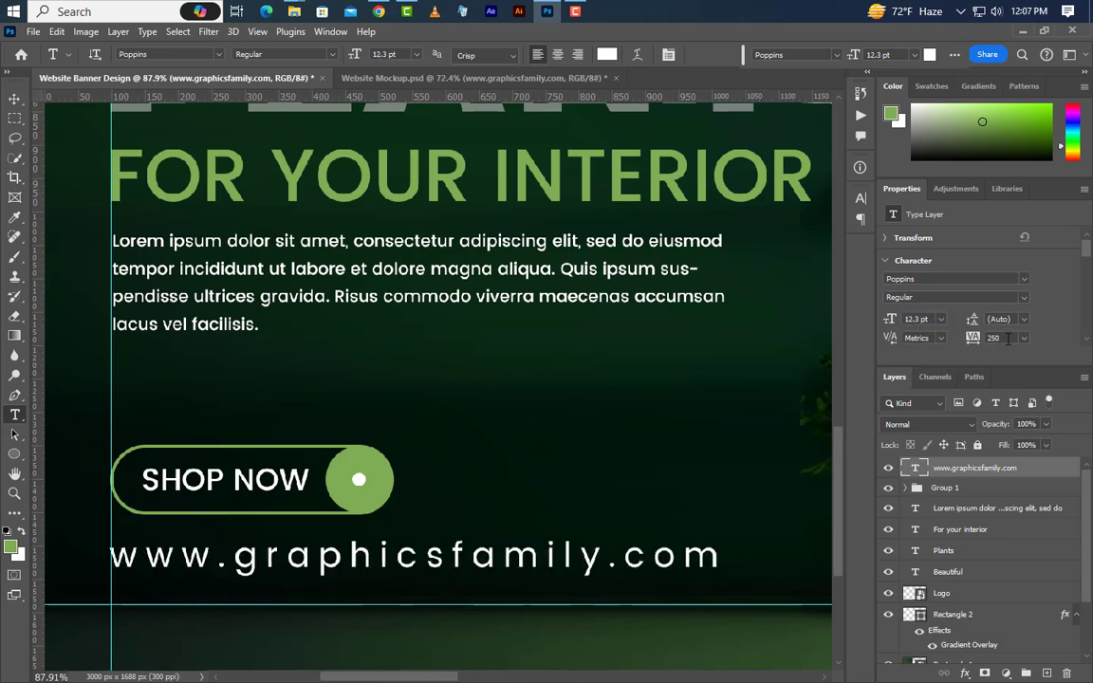
Move the web address down onto the bottom guide, with its left edge aligned to the left guide.
click(15, 98)
scroll(125, 307, down, 3)
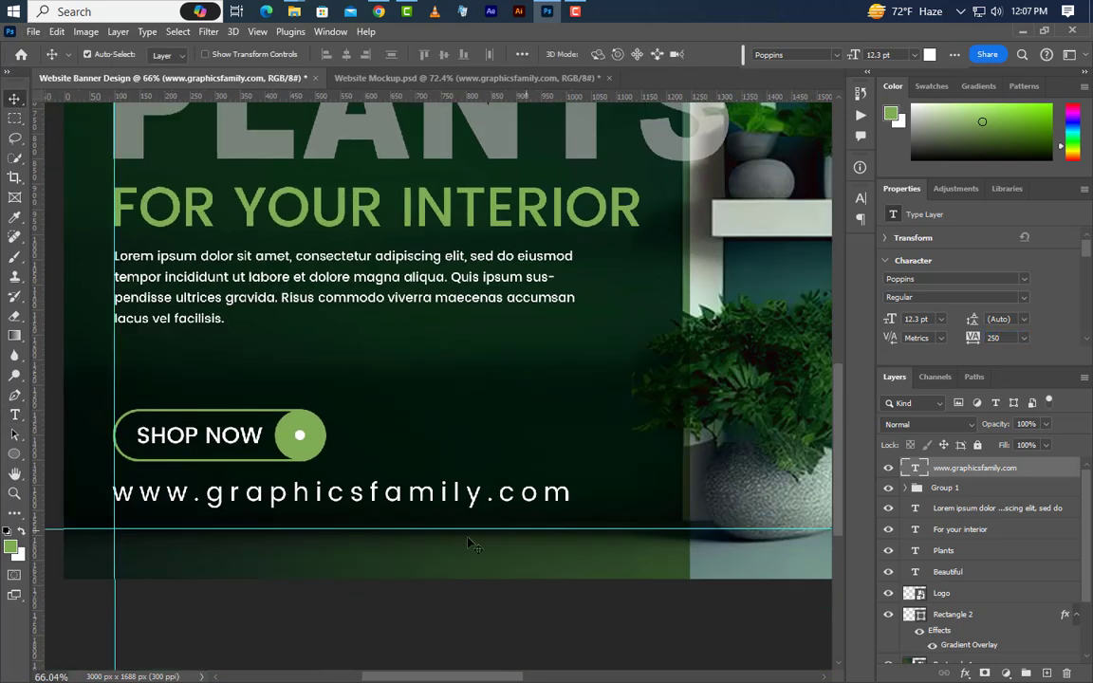
drag(313, 454, 314, 476)
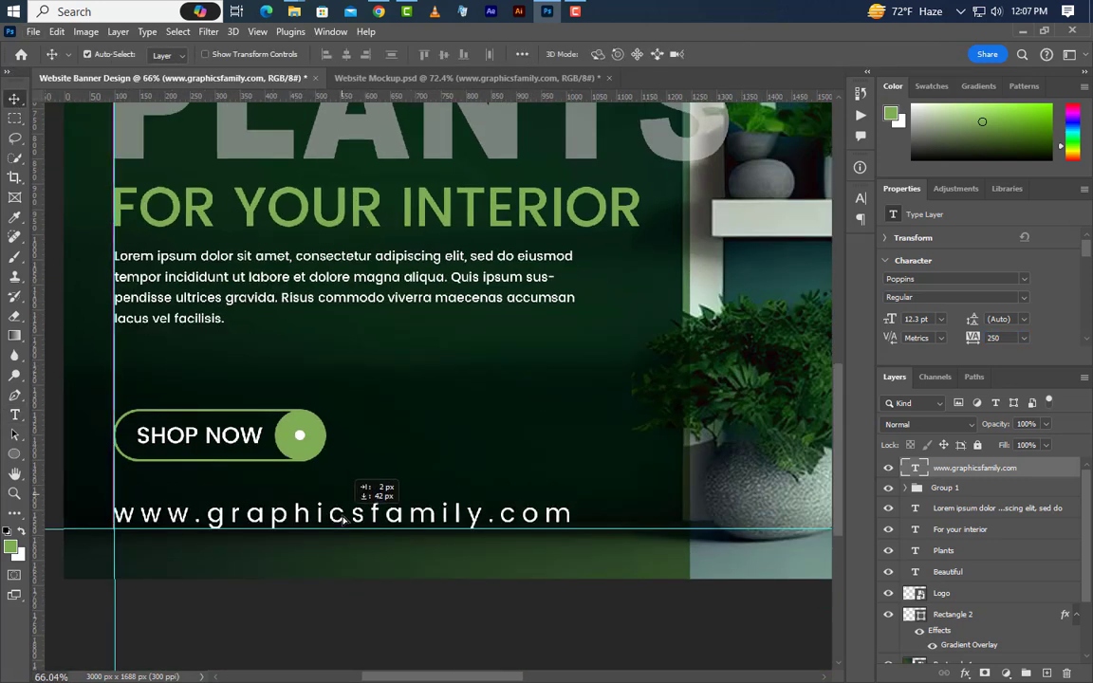
Nudge the SHOP NOW button group slightly down towards the web address.
click(986, 491)
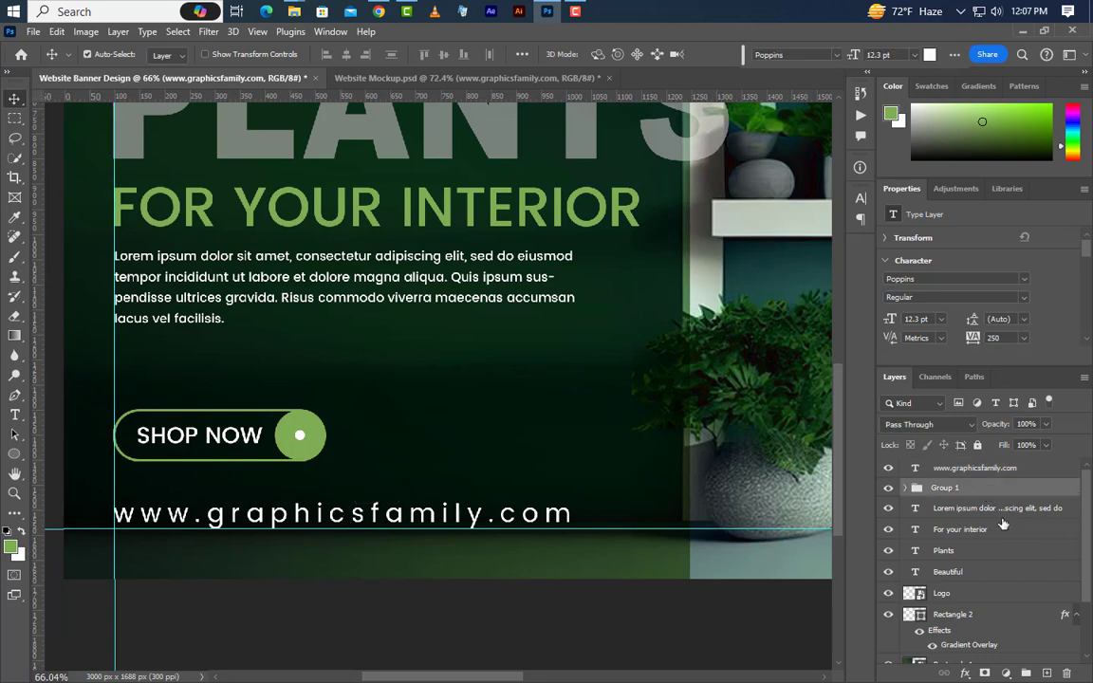
key(shift+Down)
key(shift+Down)
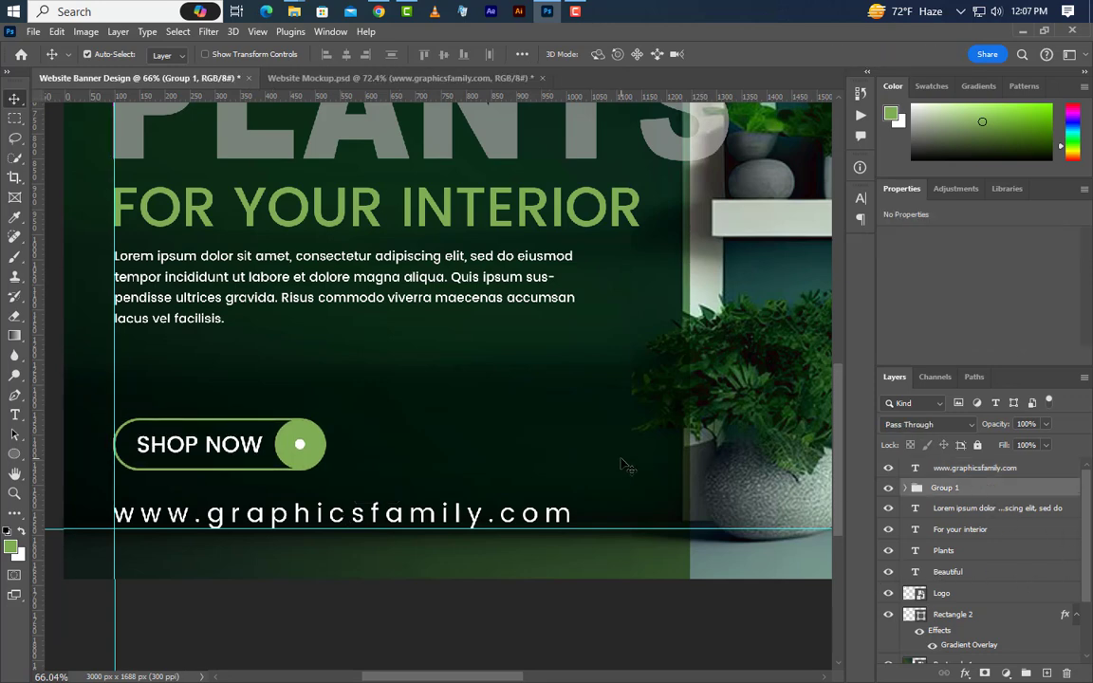
scroll(371, 515, down, 6)
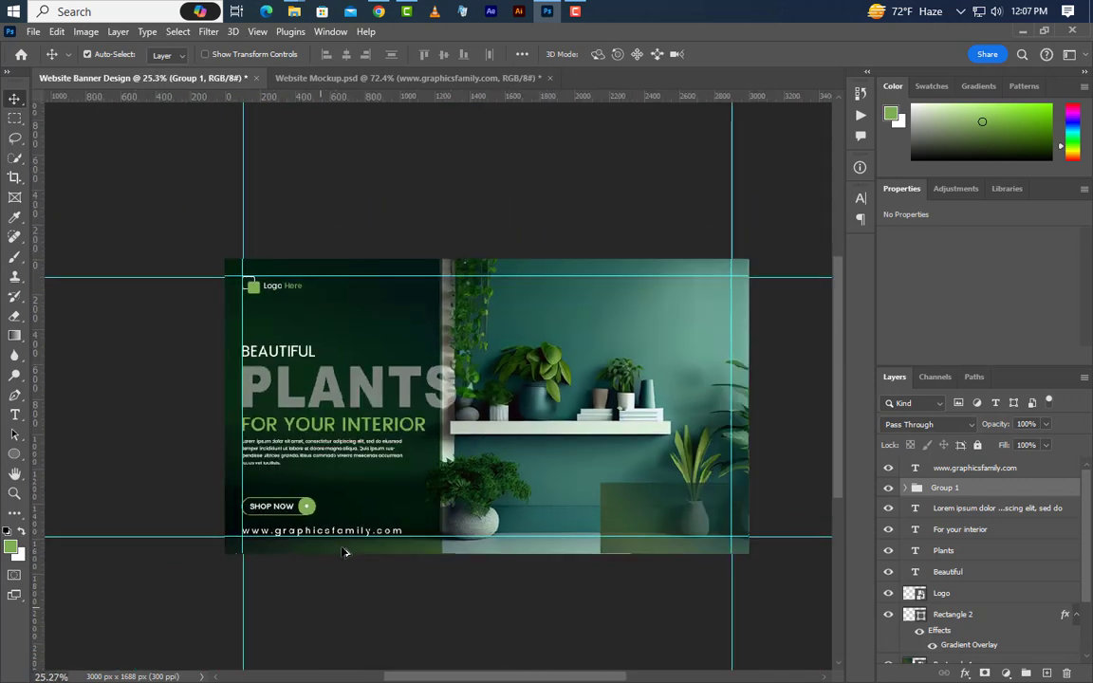
Draw a green rectangle on a new layer in the photo's upper-right area and set its size to 710 by 105 px.
scroll(598, 484, up, 5)
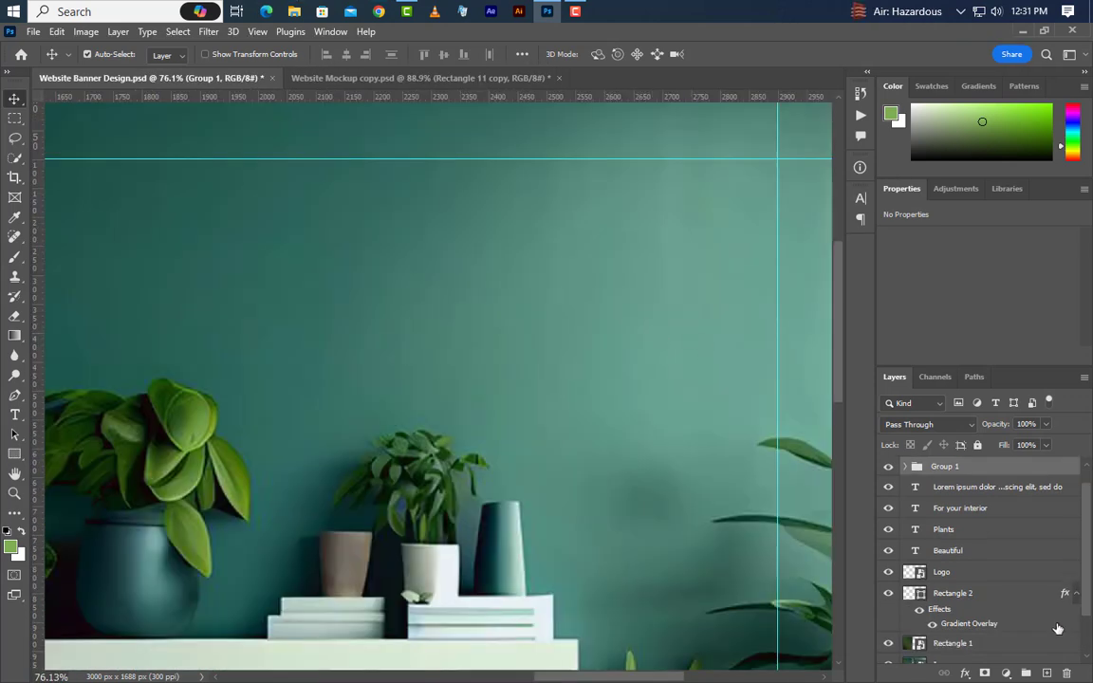
click(1046, 673)
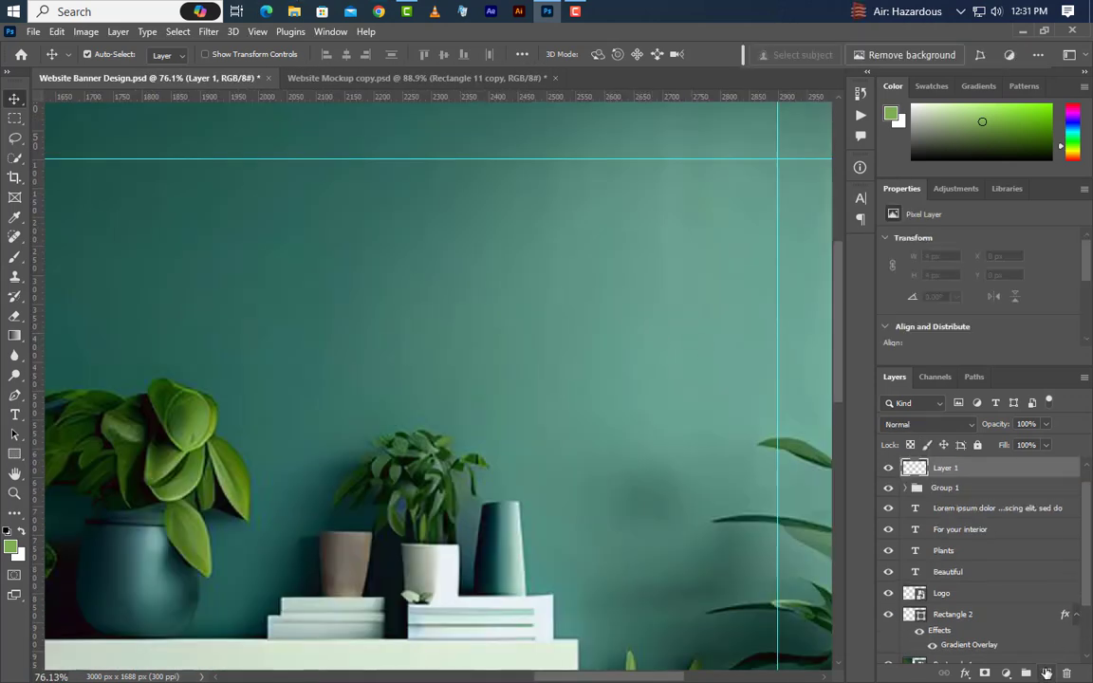
click(14, 454)
drag(415, 198, 719, 244)
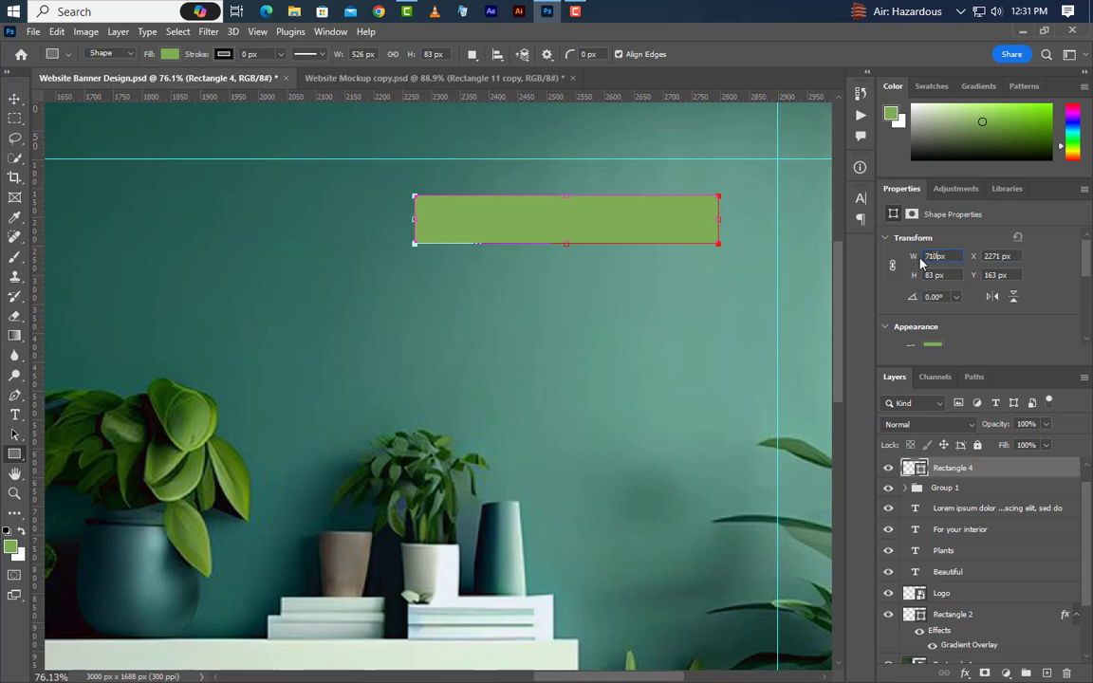
key(Return)
text(105)
key(Return)
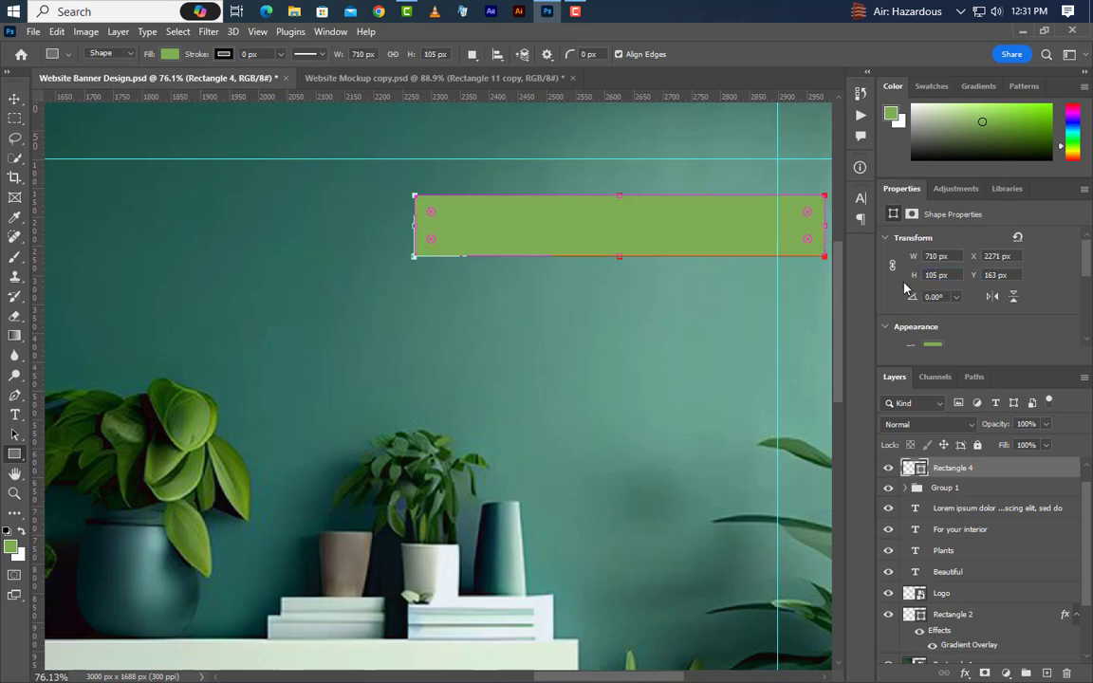
Snap the green bar into the corner of the top and right guides and confirm its fill colour 7fac55.
click(14, 98)
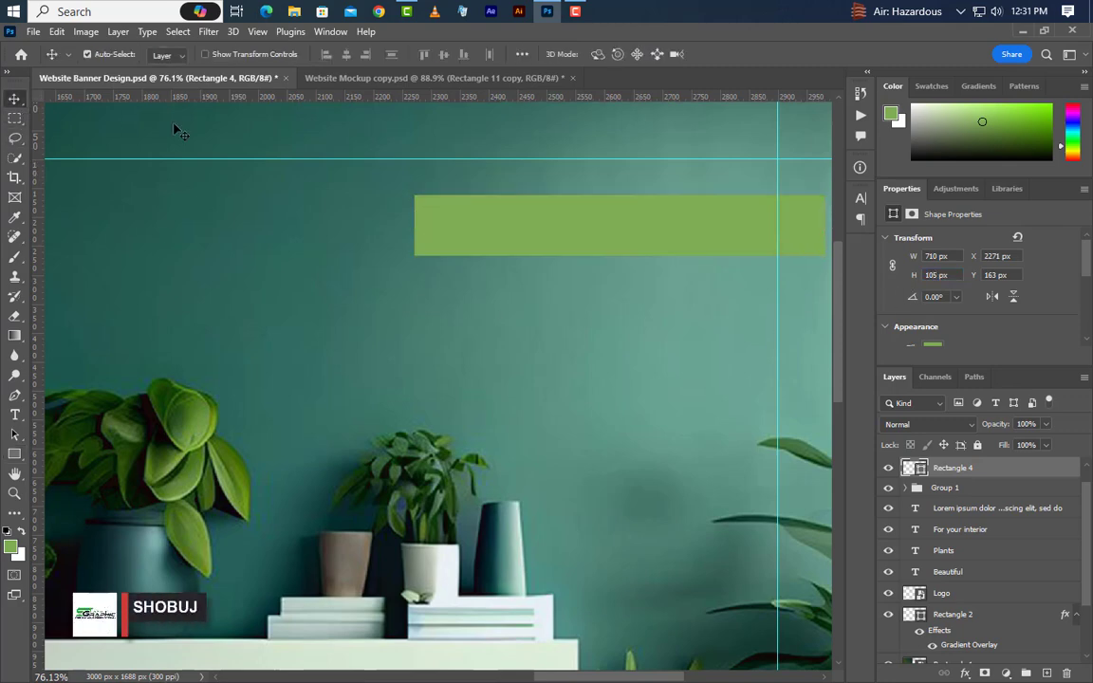
drag(663, 227, 617, 194)
double_click(919, 469)
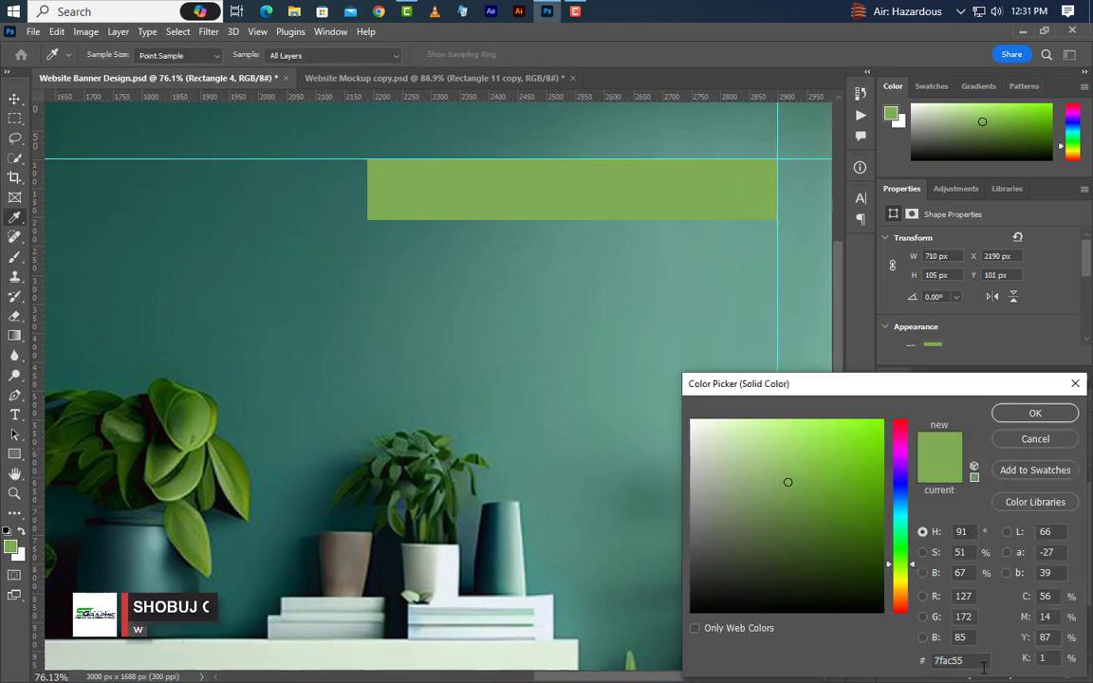
click(1054, 419)
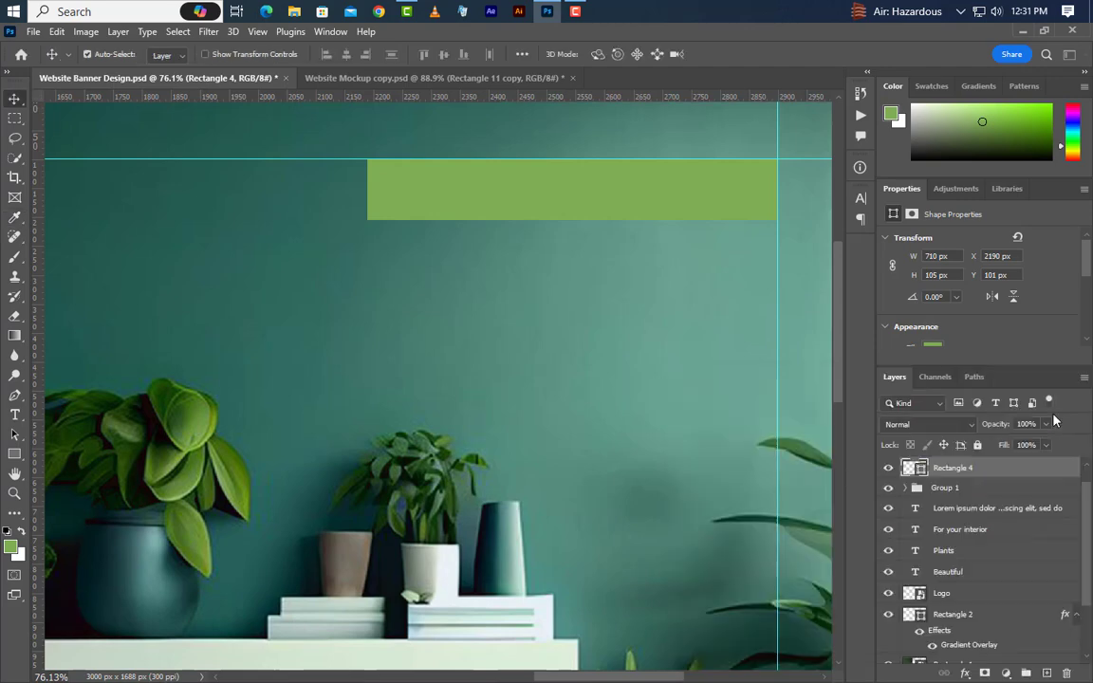
Duplicate the green bar and fill the copy with the dark green background colour.
right_click(1022, 476)
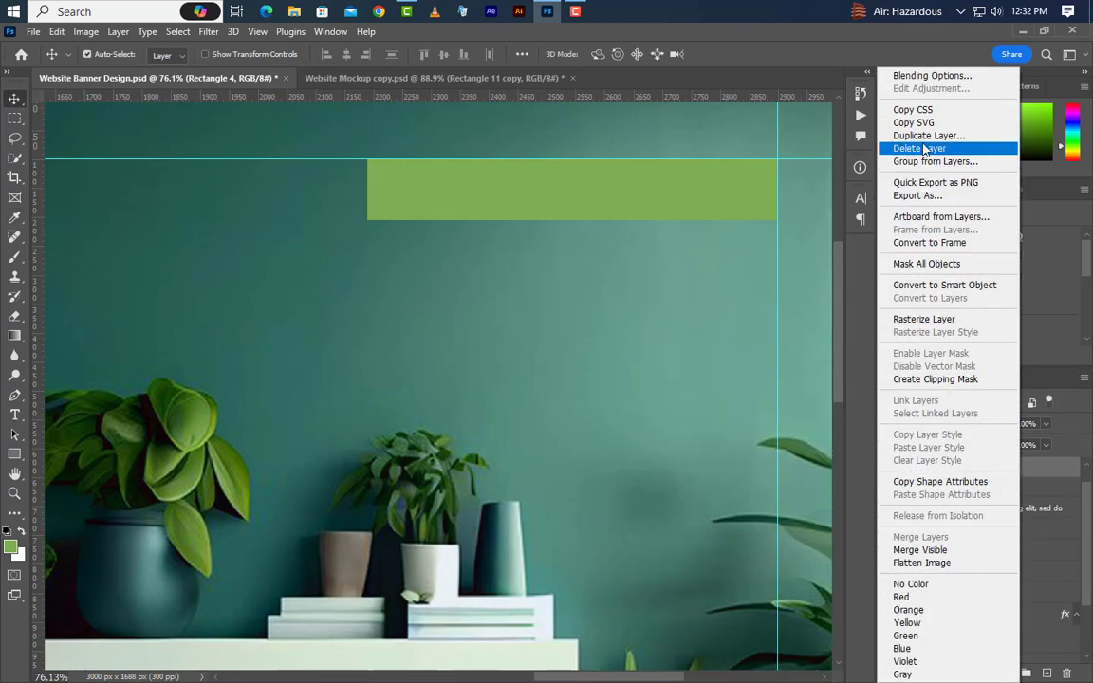
click(924, 138)
click(664, 204)
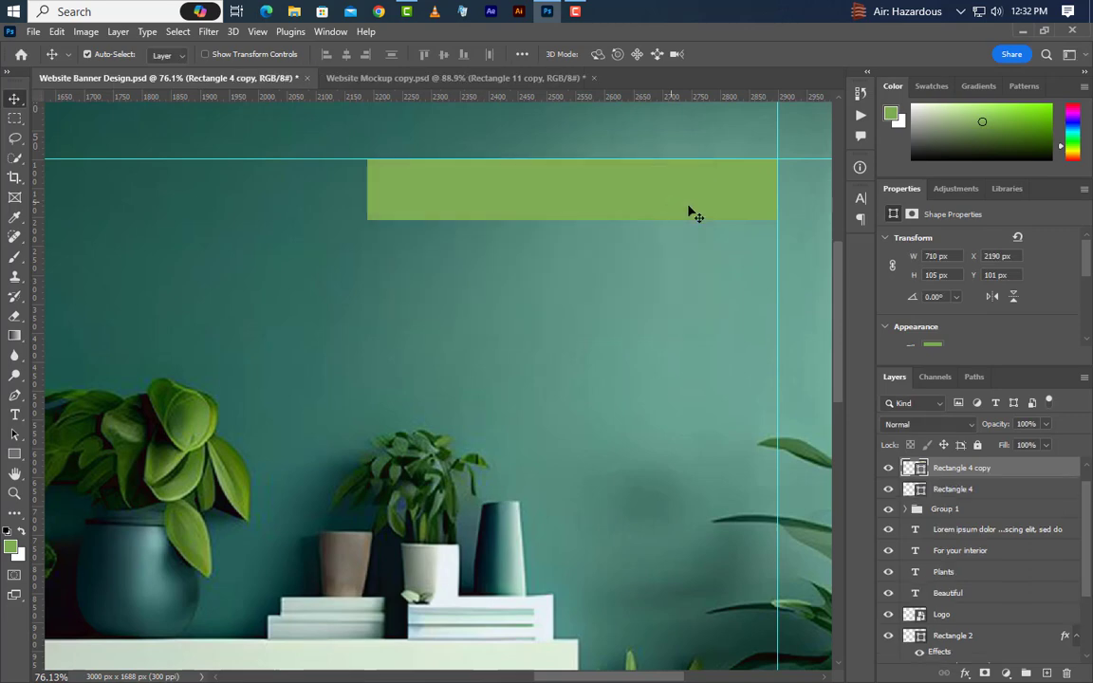
double_click(920, 472)
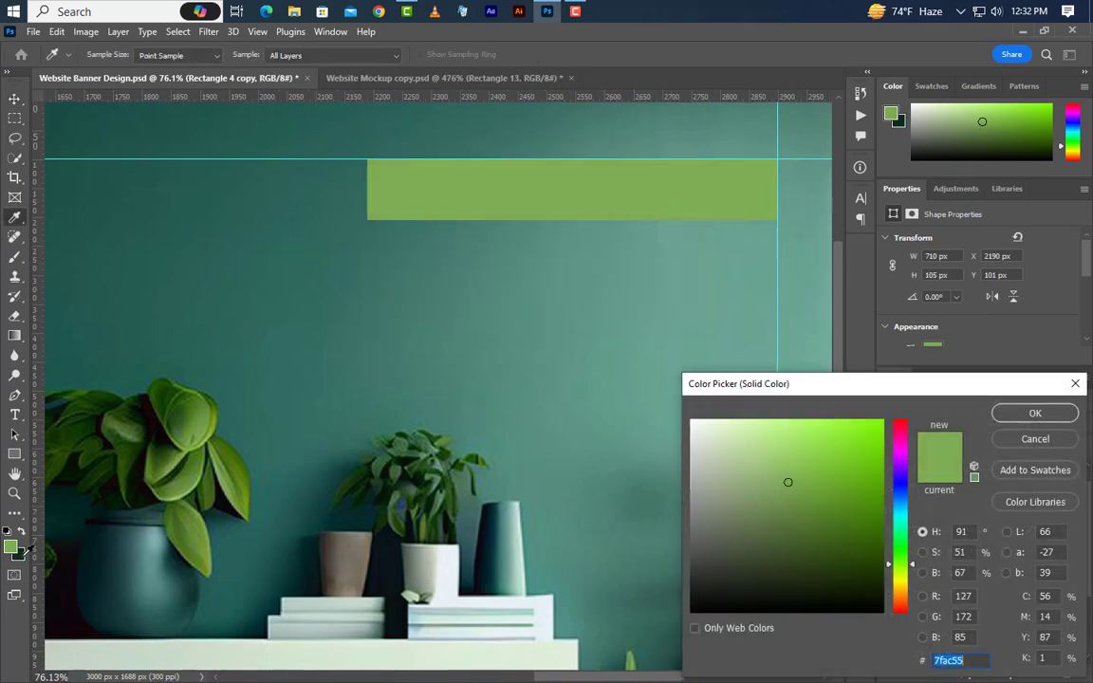
click(21, 557)
click(1016, 414)
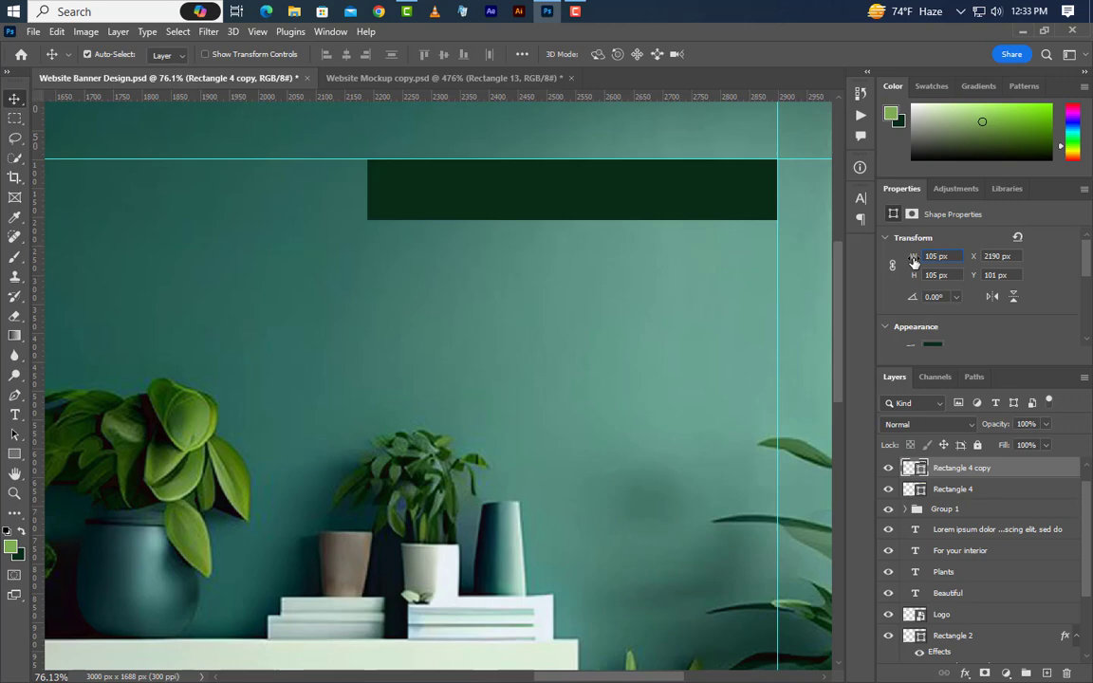
Set the dark green copy's width to 105 px, align it to the green bar's right end and deselect.
key(Return)
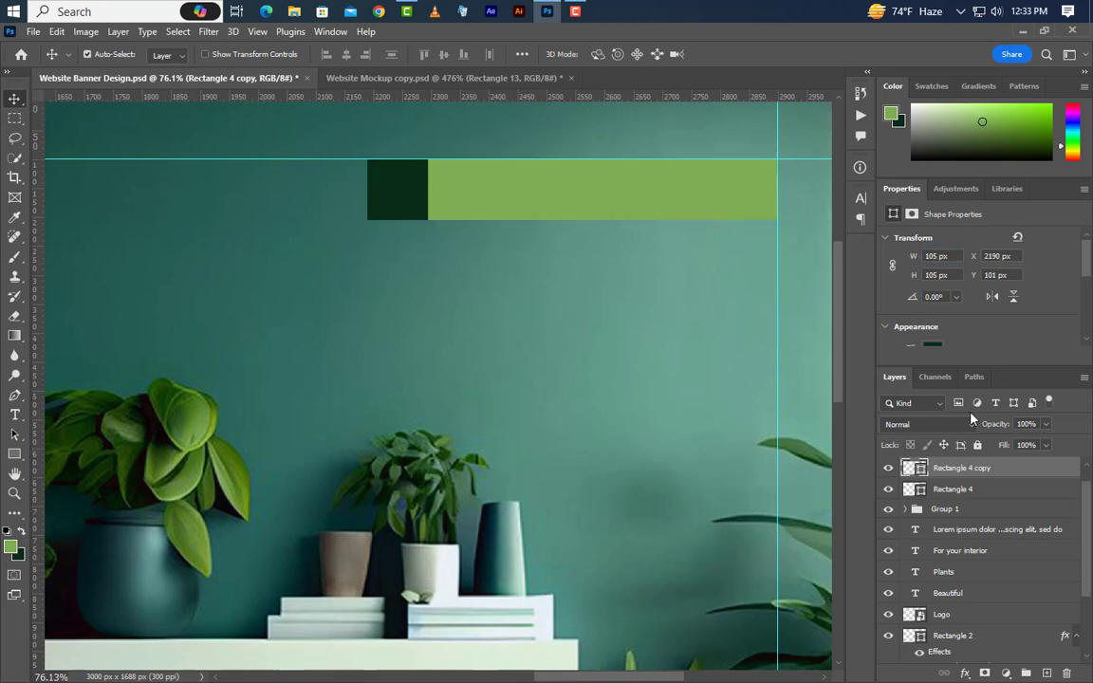
ctrl+click(918, 493)
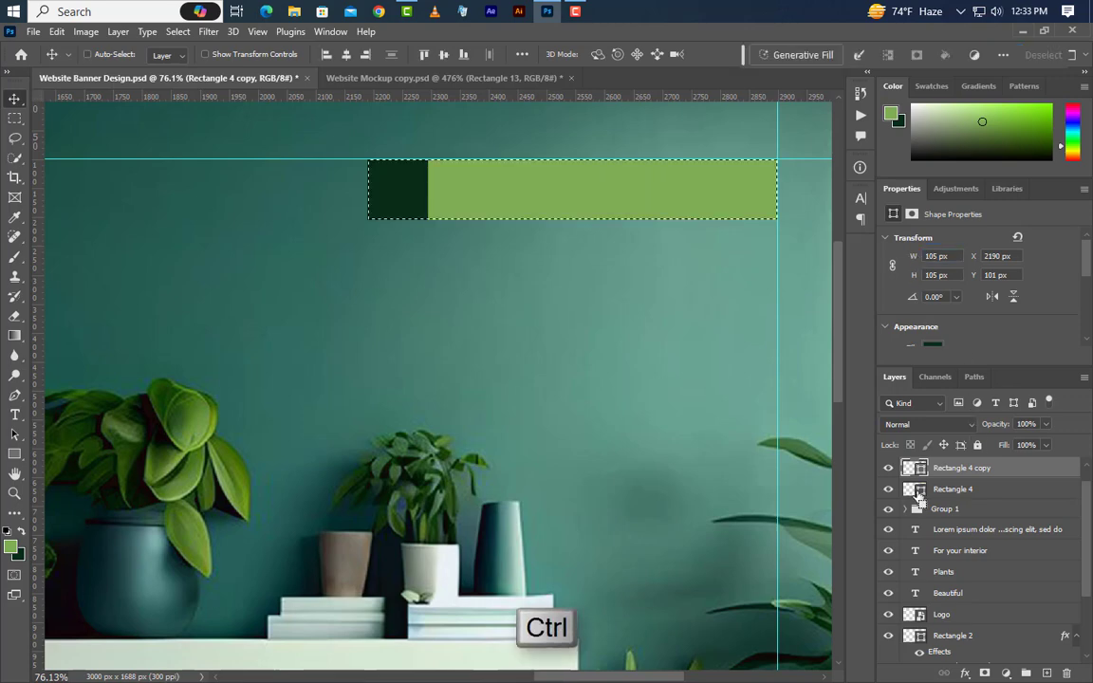
click(365, 54)
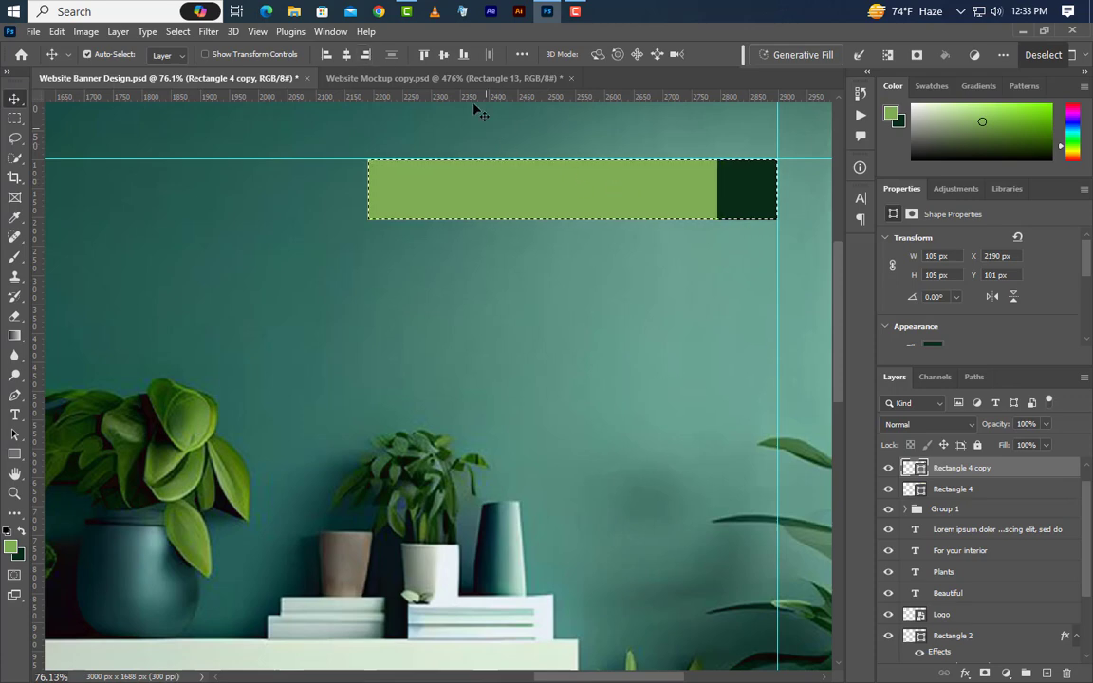
key(ctrl+d)
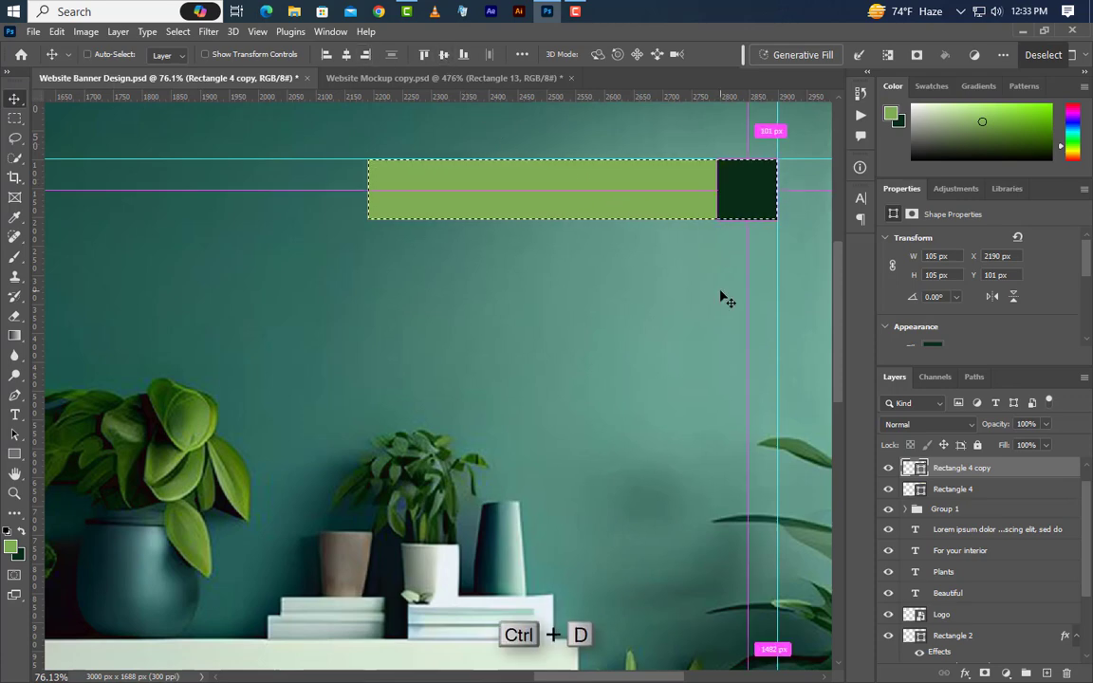
Draw a thin green rectangle about 44 by 6 px on a new layer inside the dark green square.
scroll(772, 176, up, 3)
scroll(774, 175, up, 4)
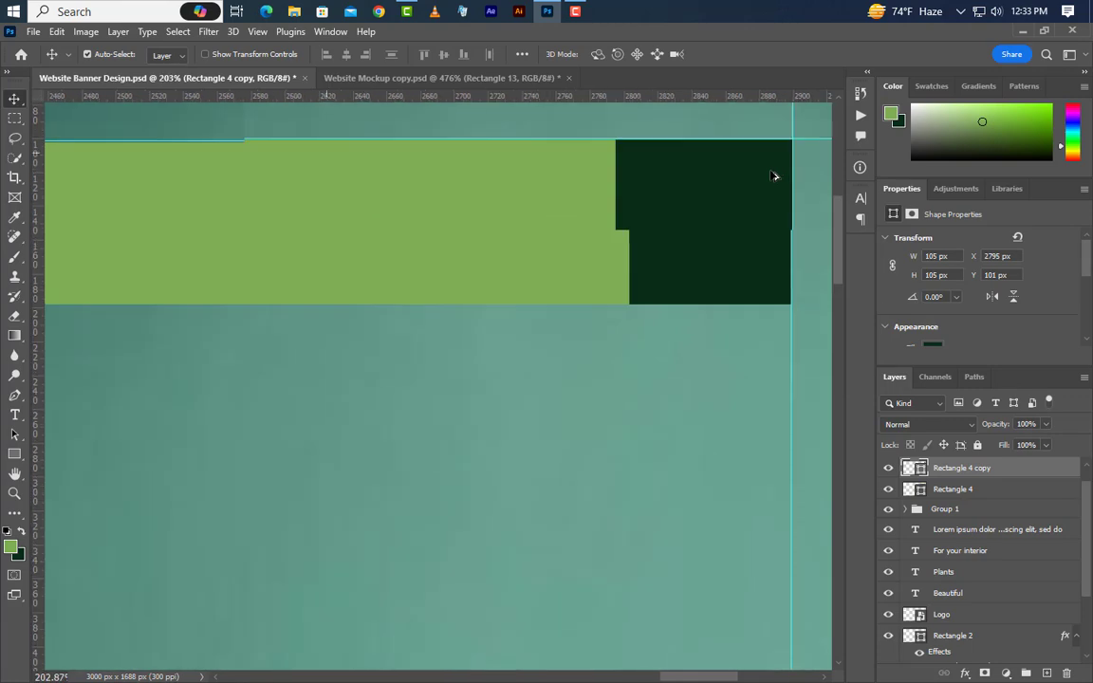
drag(15, 457, 48, 453)
click(1045, 672)
drag(659, 196, 744, 208)
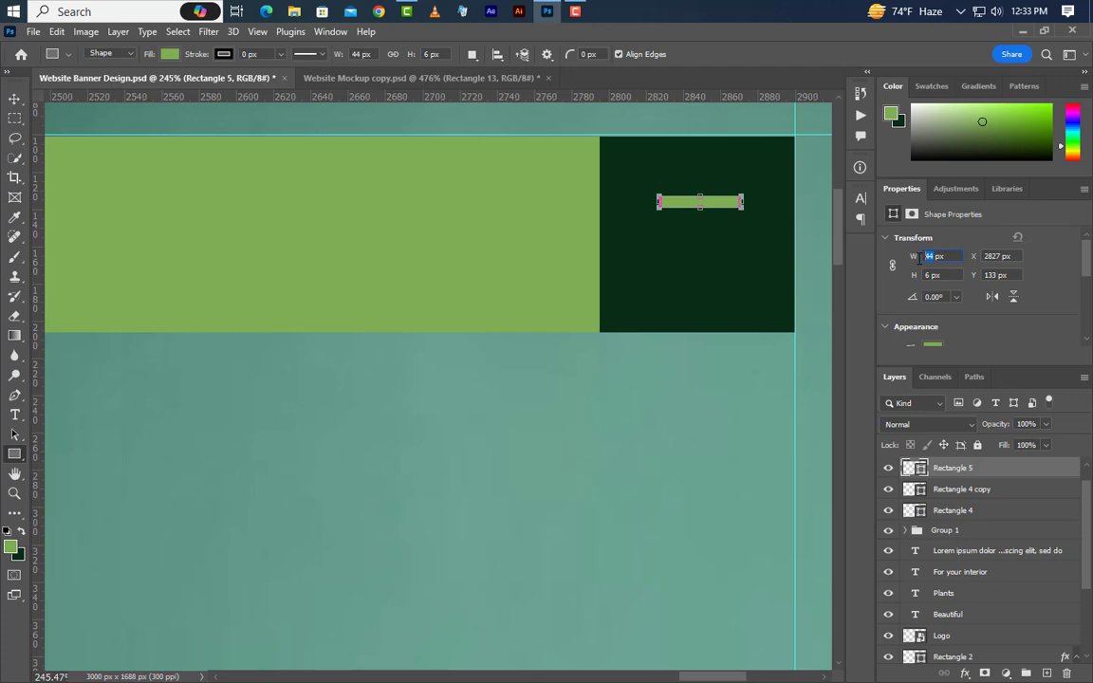
Set the thin green bar inside the dark square to 51 px wide and 4 px high.
text(51)
key(Return)
click(921, 283)
text(4)
key(Return)
scroll(798, 206, up, 2)
scroll(798, 206, up, 5)
click(14, 98)
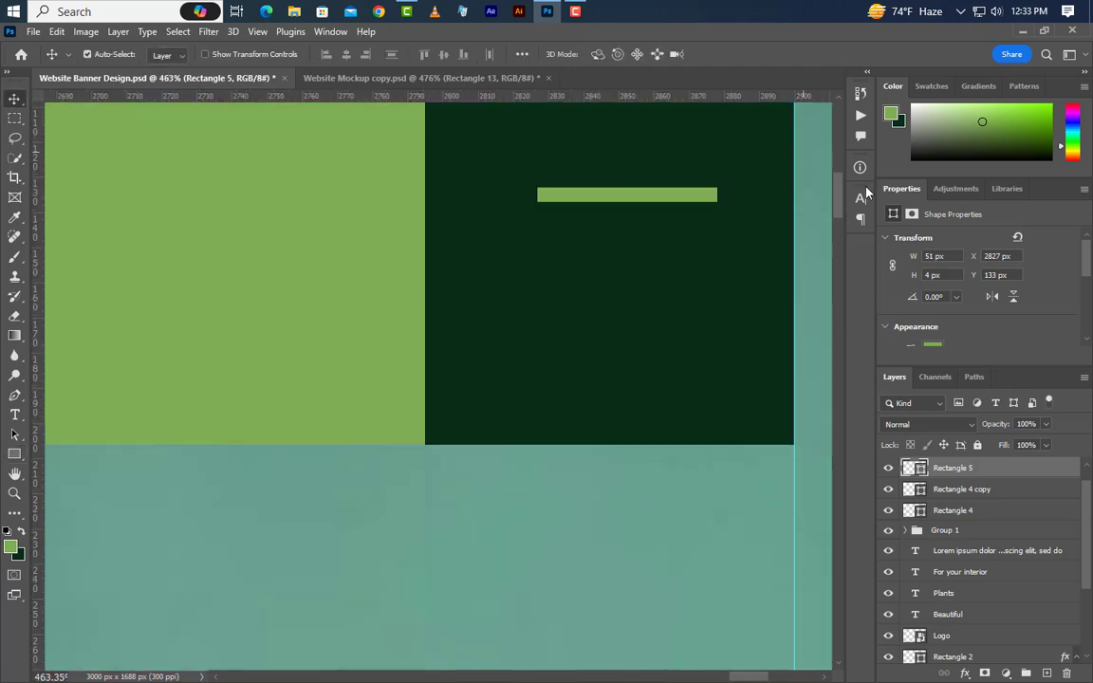
Recolour the thin green bar white and duplicate it downward to make four evenly spaced menu lines.
double_click(914, 469)
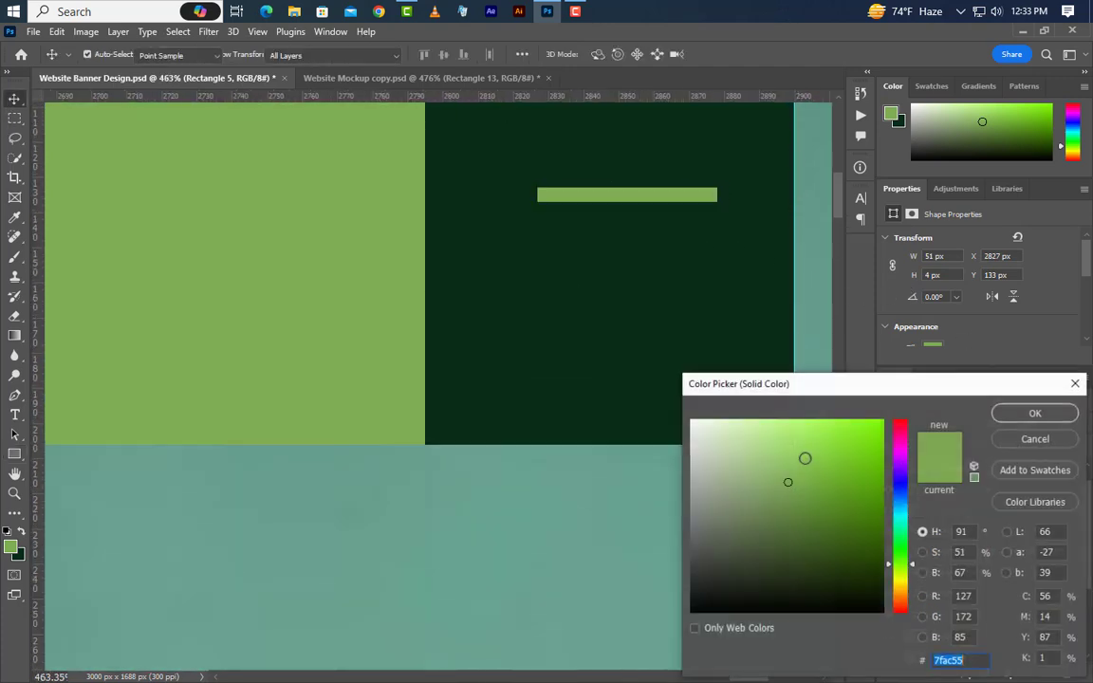
drag(808, 457, 564, 342)
click(1036, 414)
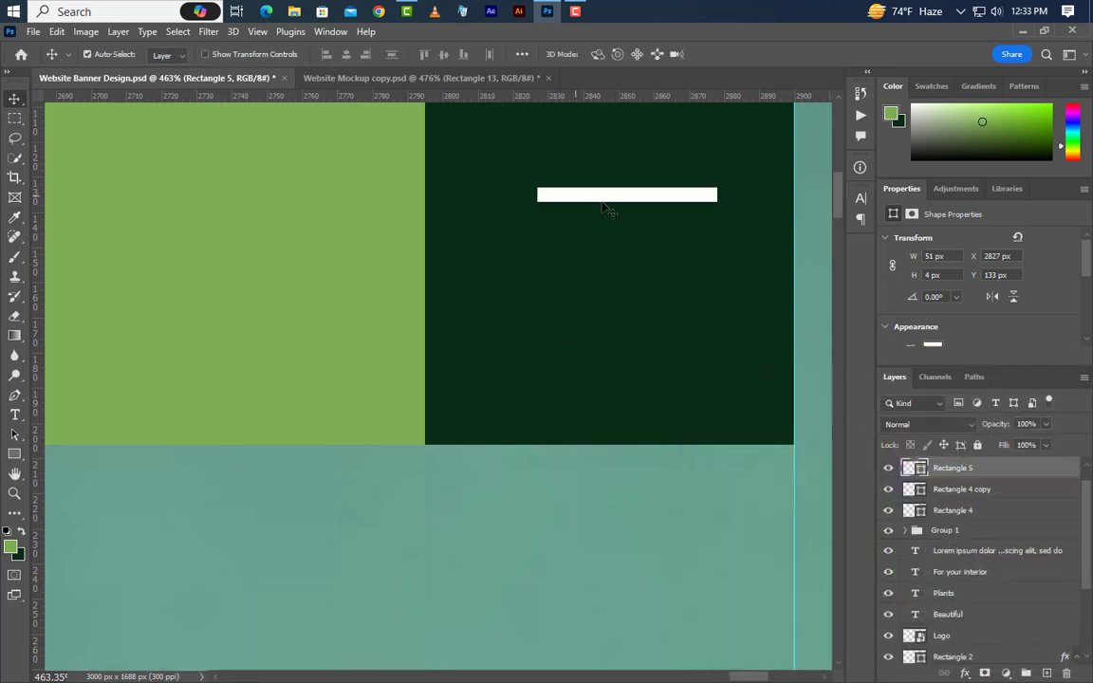
drag(610, 200, 698, 350)
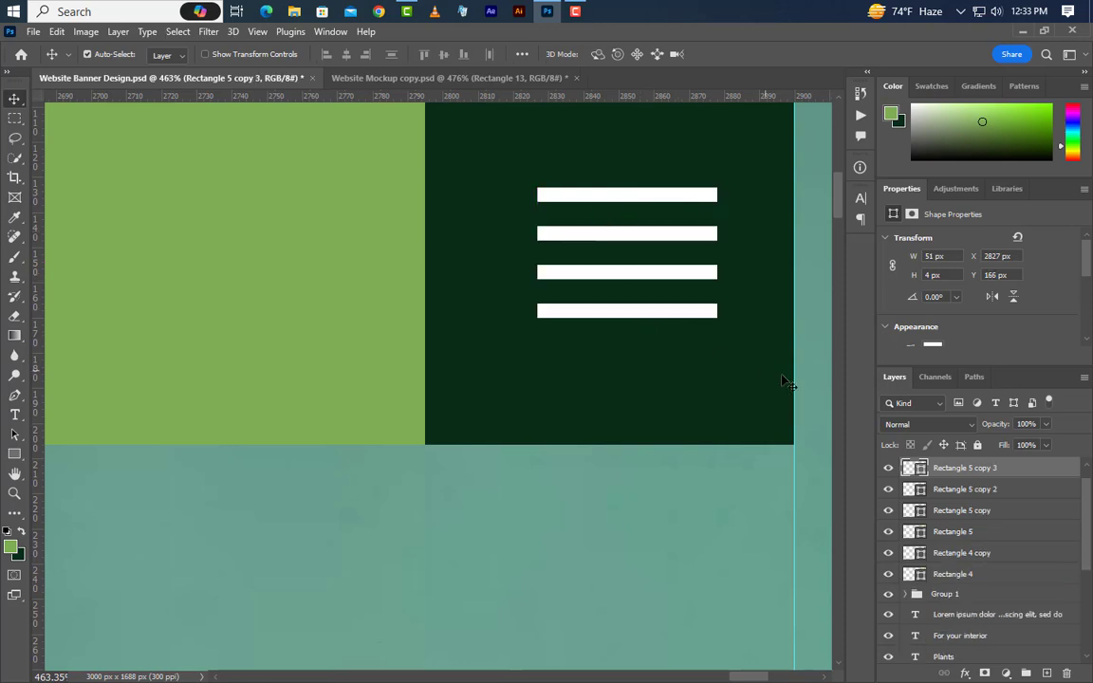
Group the four white menu lines, centre the group horizontally and vertically in the dark green square, and deselect.
ctrl+click(917, 555)
click(975, 533)
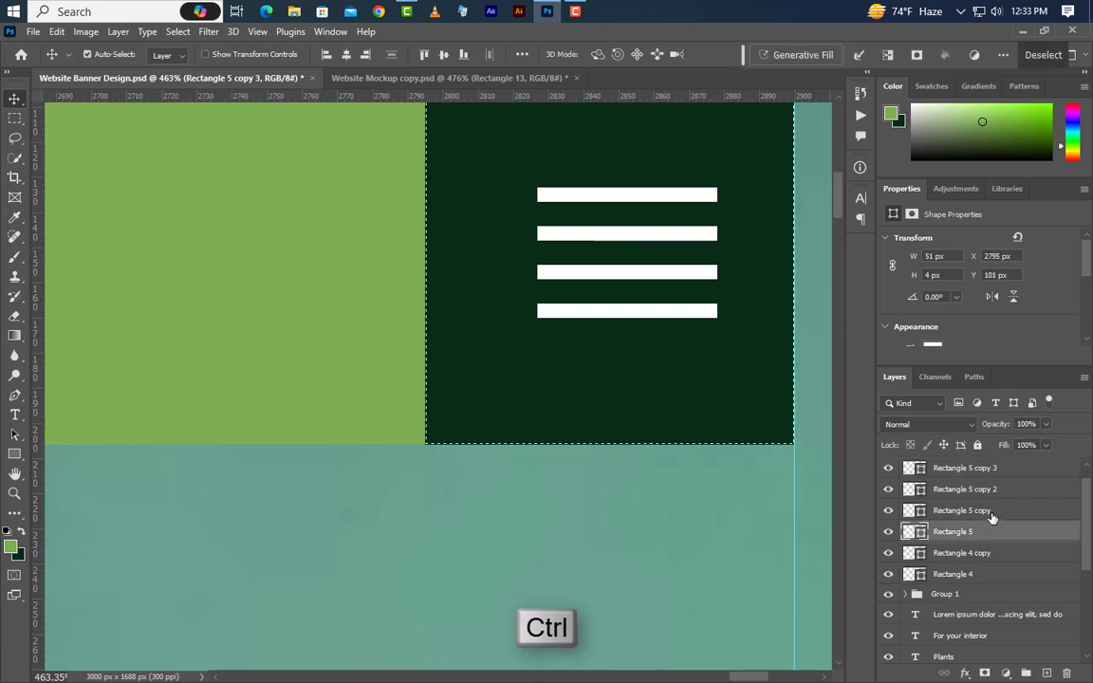
shift+click(993, 488)
shift+click(993, 470)
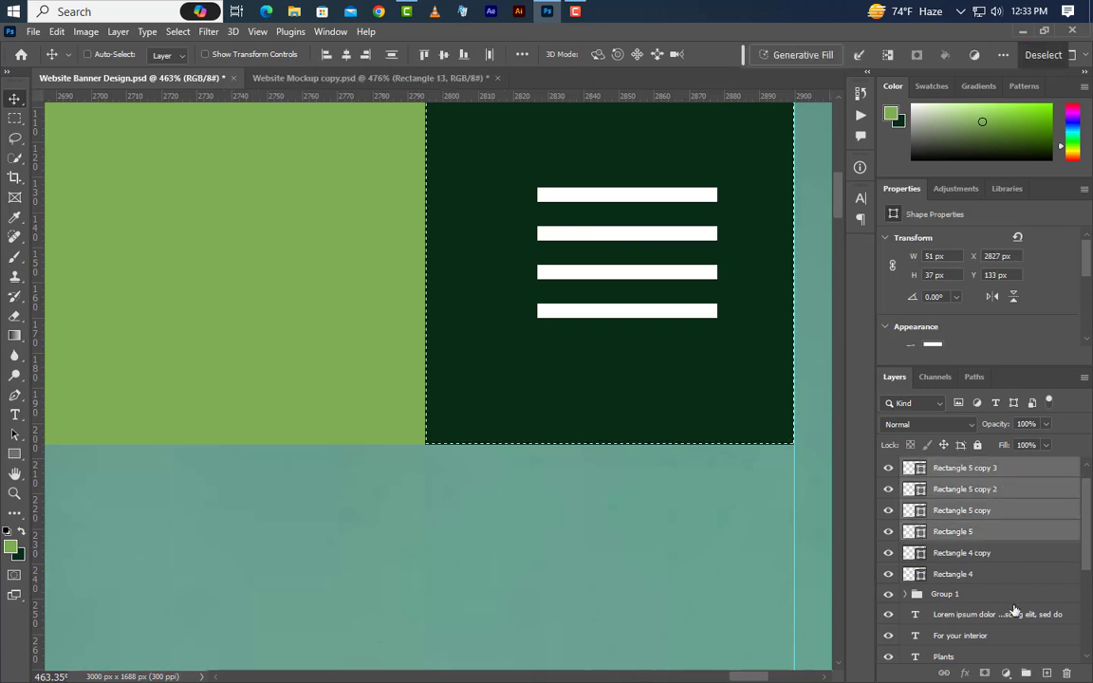
key(ctrl+g)
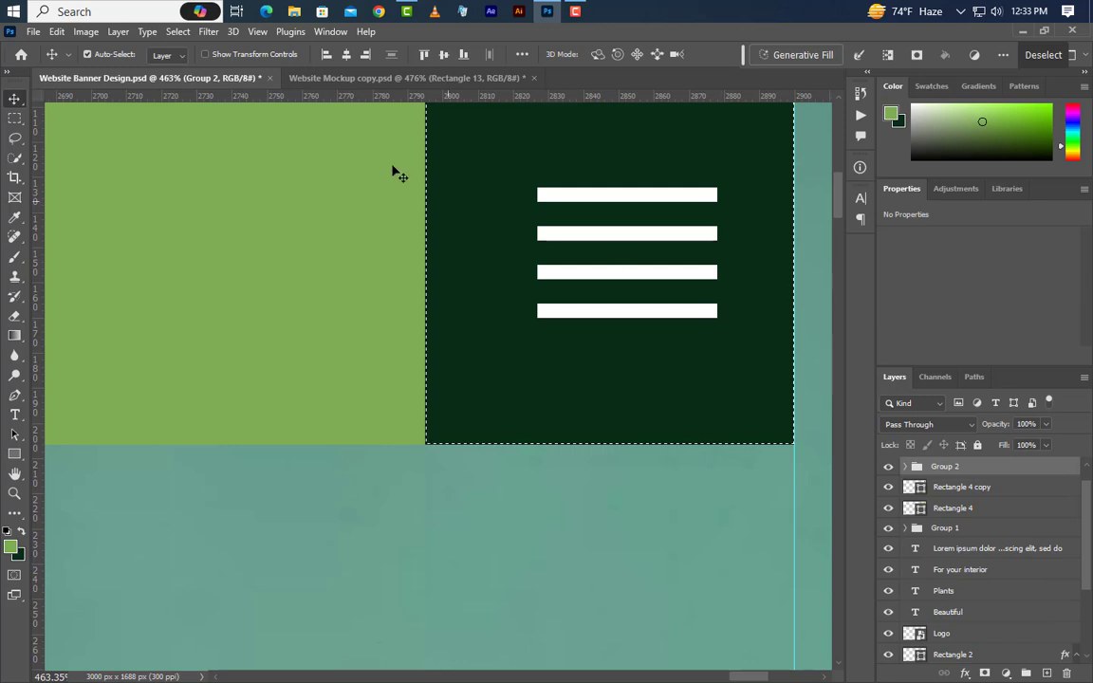
click(347, 56)
click(443, 55)
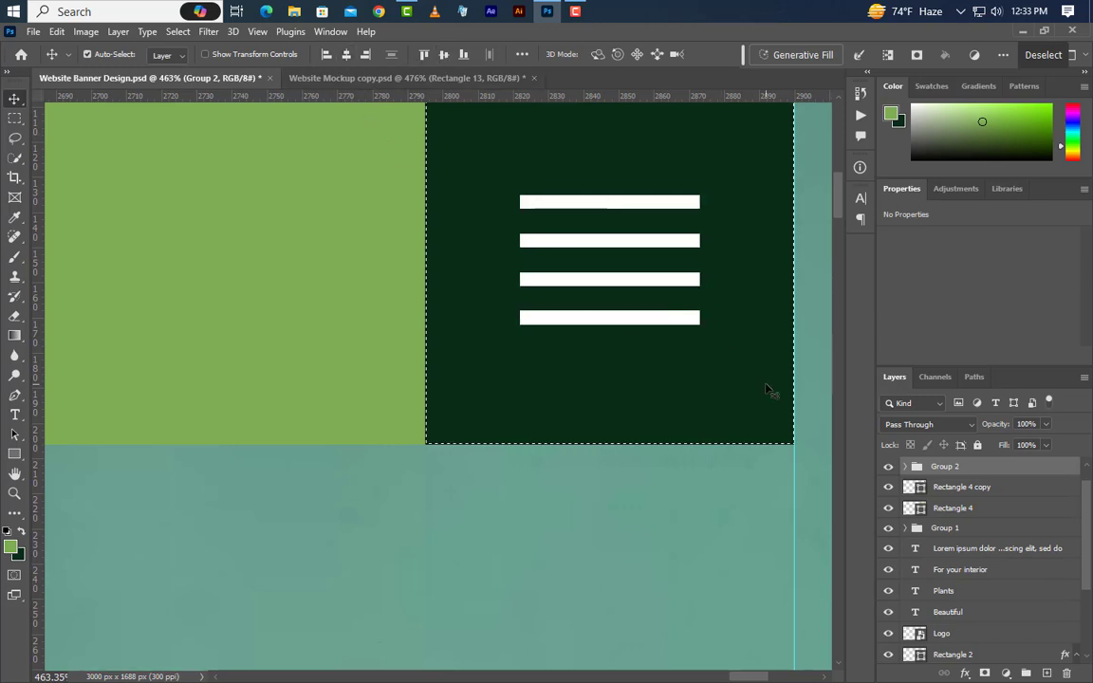
key(ctrl+d)
Draw a rectangle about 421 by 45 px inside the light green bar and fill it with white ffffff.
scroll(707, 418, down, 1)
scroll(707, 416, down, 2)
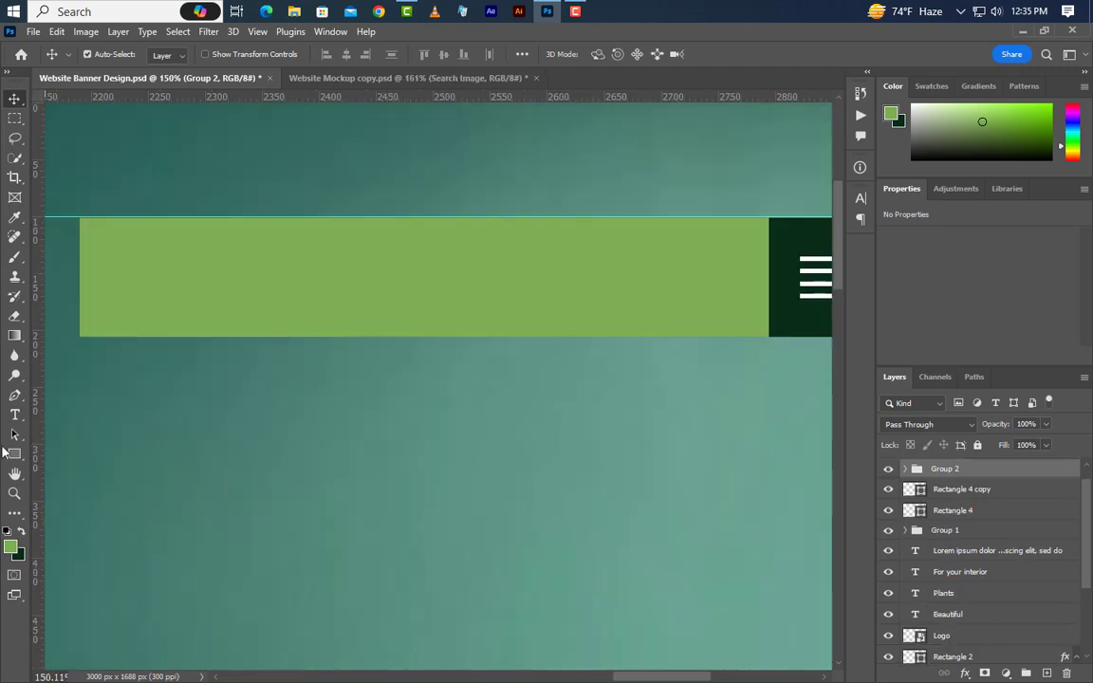
click(14, 454)
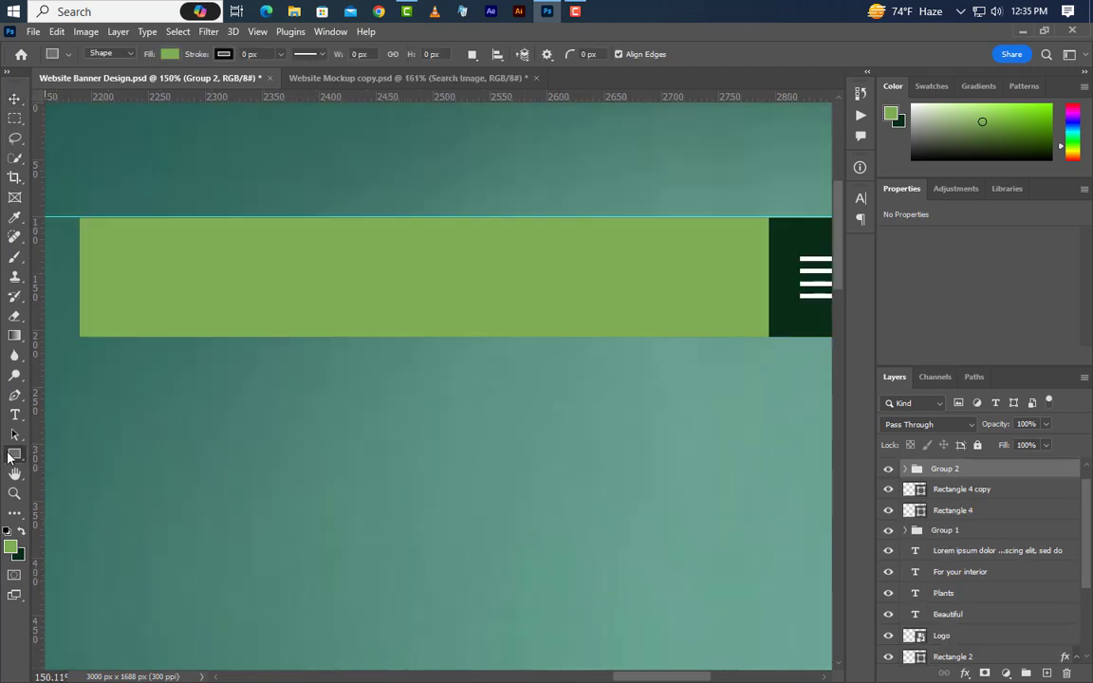
click(57, 454)
drag(183, 255, 663, 306)
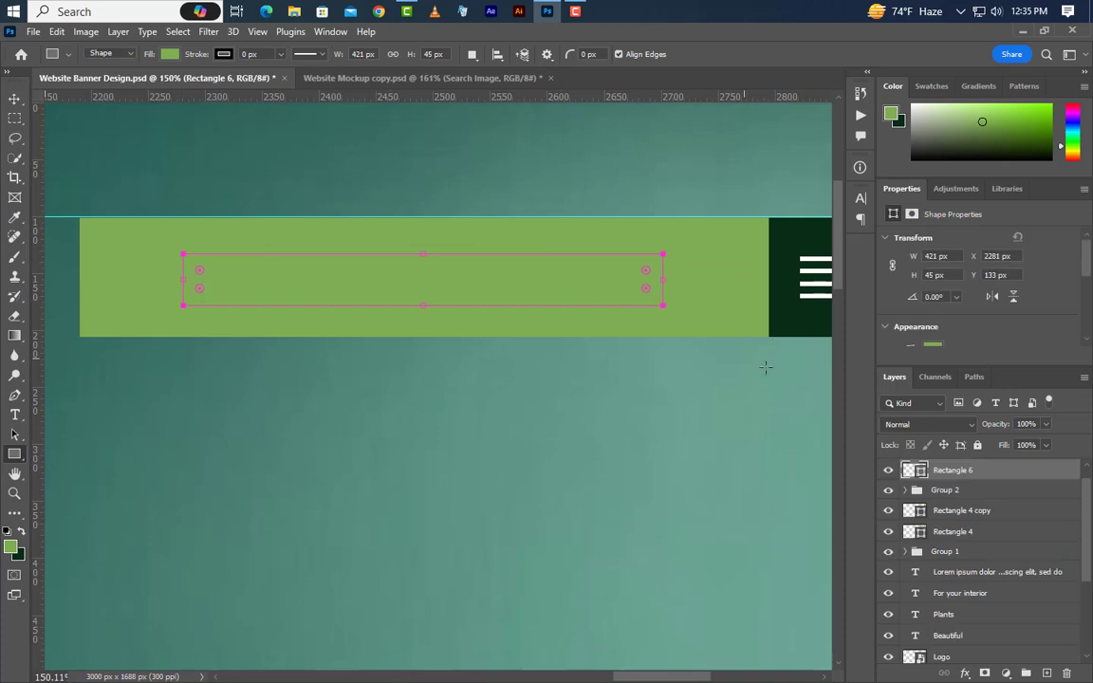
double_click(917, 470)
text(ffffff)
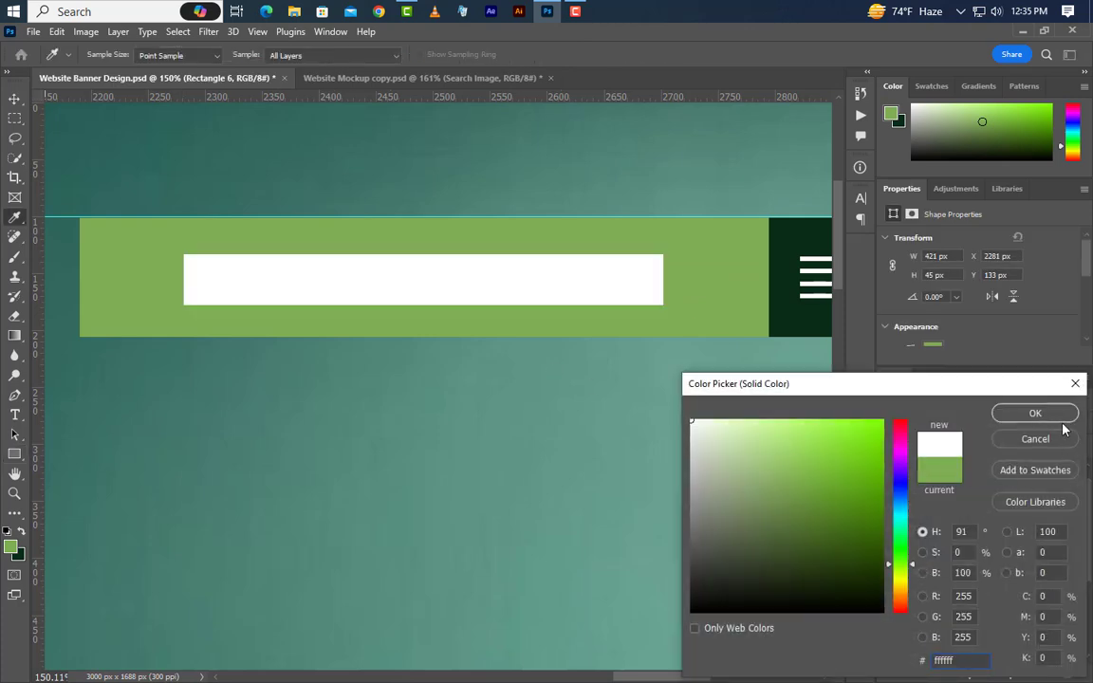
click(1035, 413)
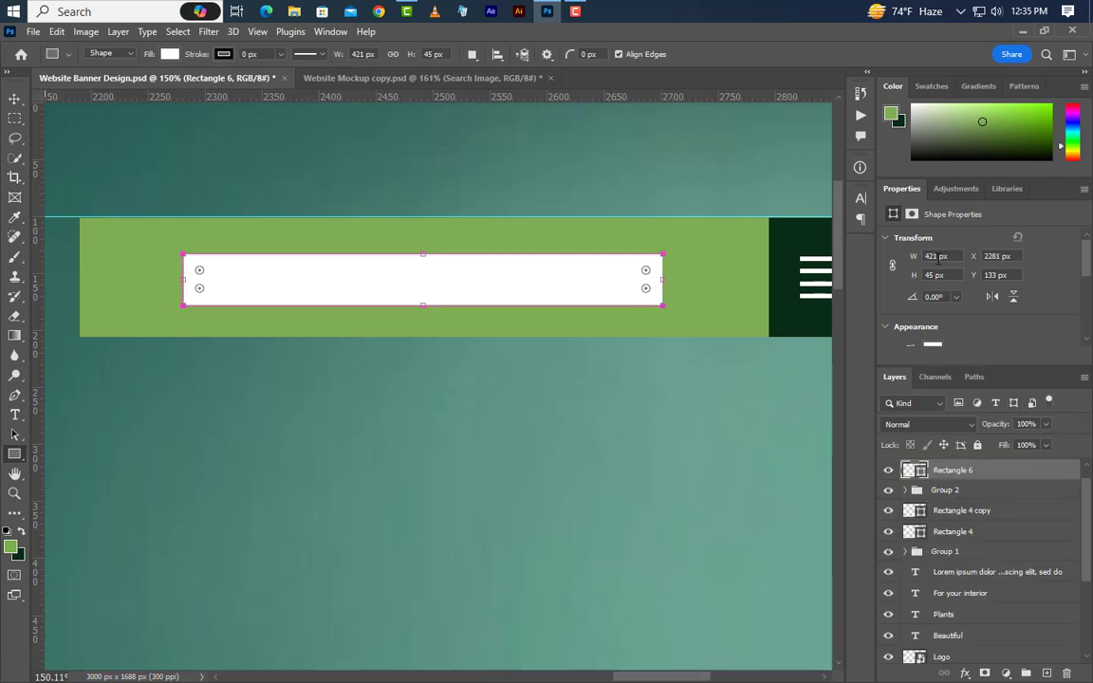
Set the white rectangle's size to 490 px wide and 62 px high.
text(490)
key(Return)
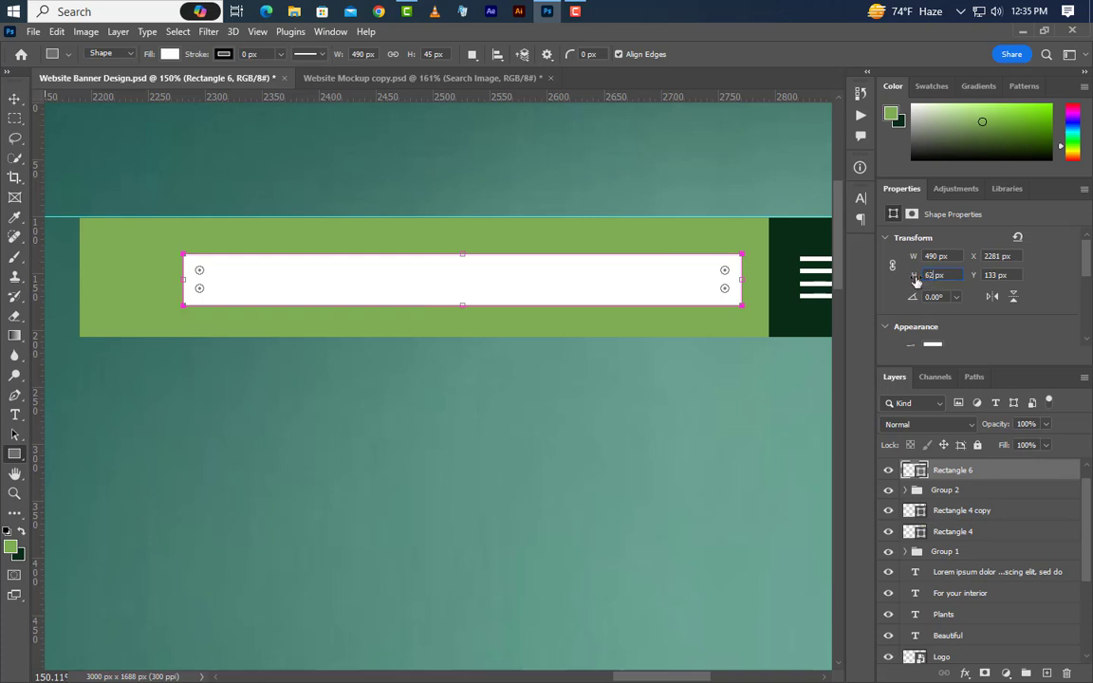
key(Return)
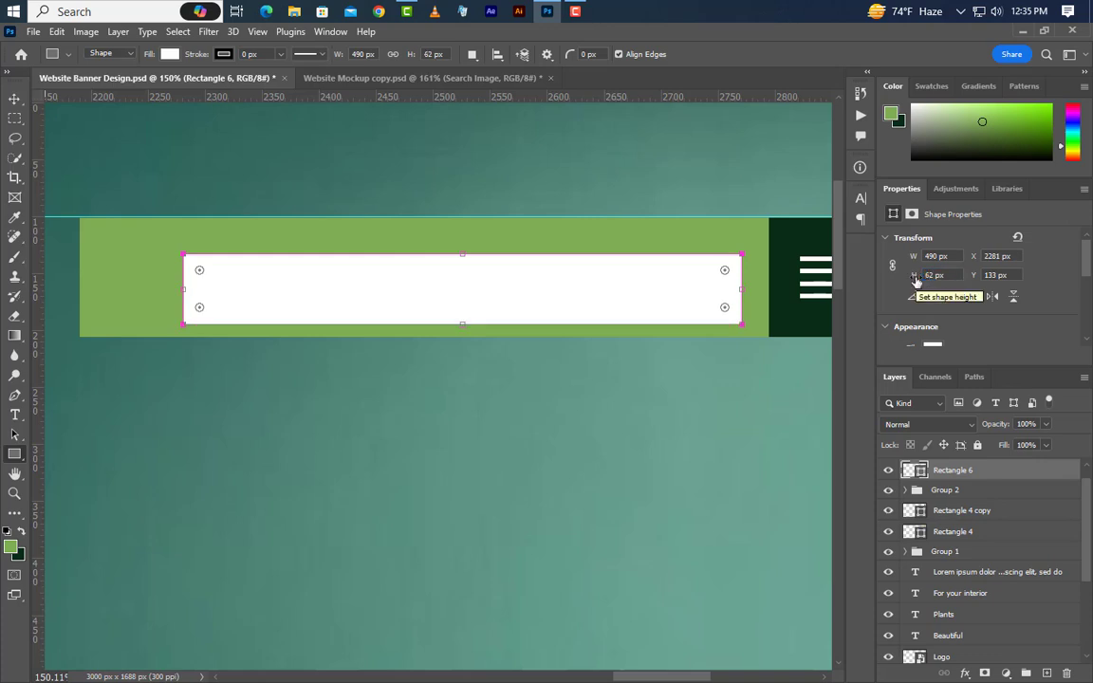
Move the white rectangle towards the dark green square, centre it vertically in the green bar and deselect.
click(15, 98)
drag(659, 292, 680, 284)
key(Left)
key(Left)
key(ctrl)
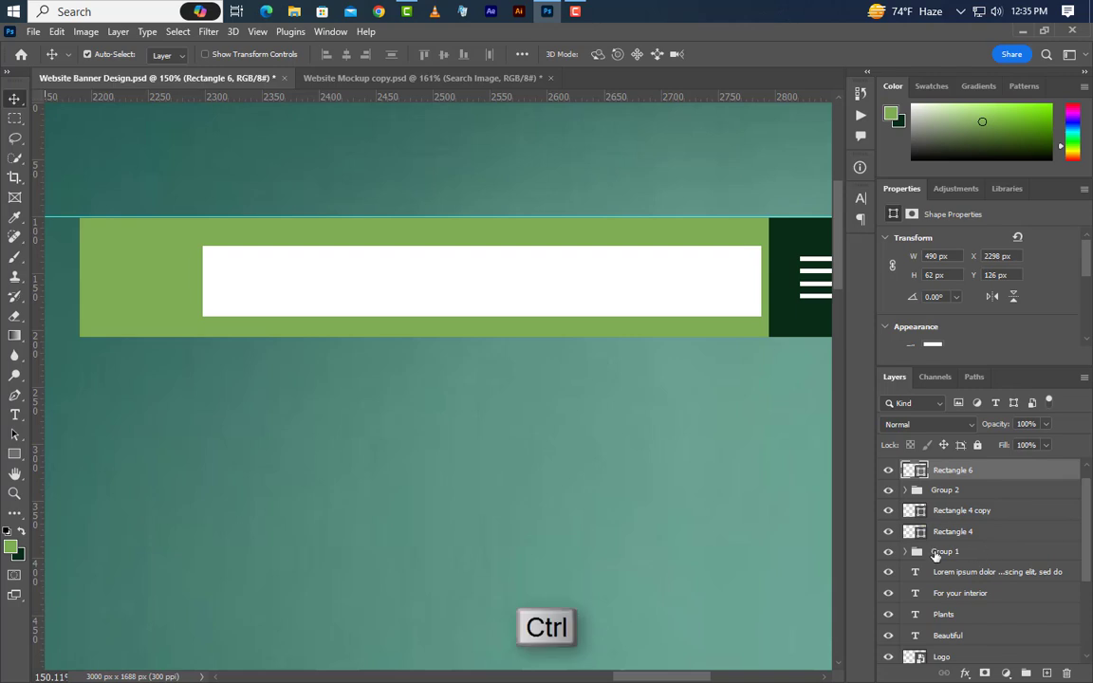
ctrl+click(921, 534)
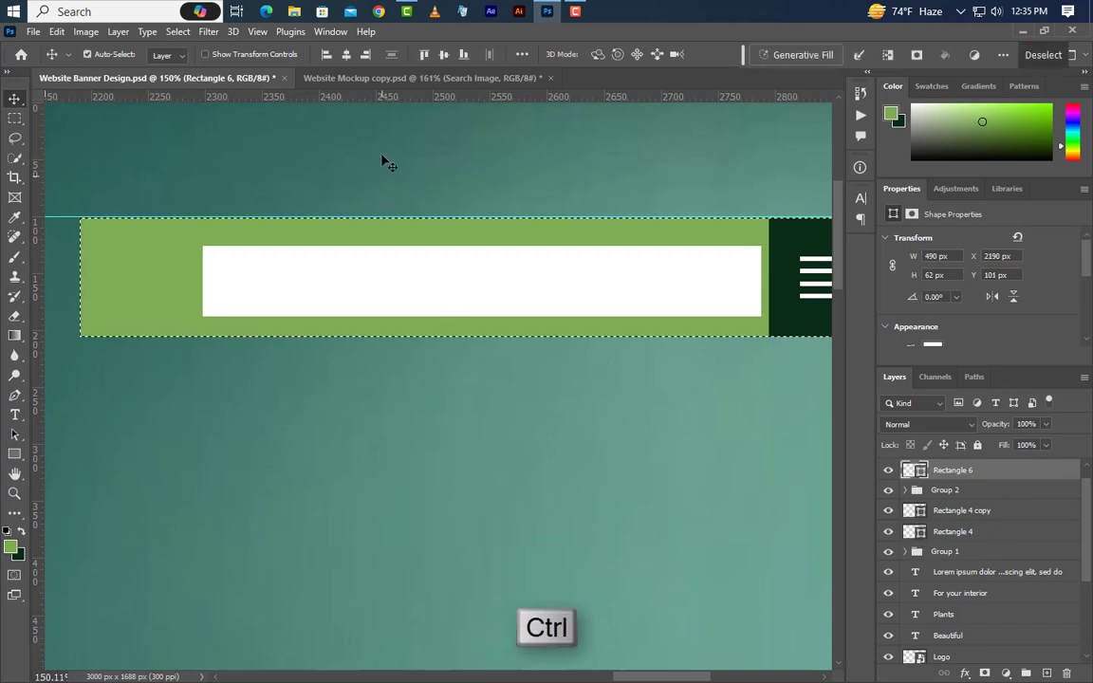
click(444, 55)
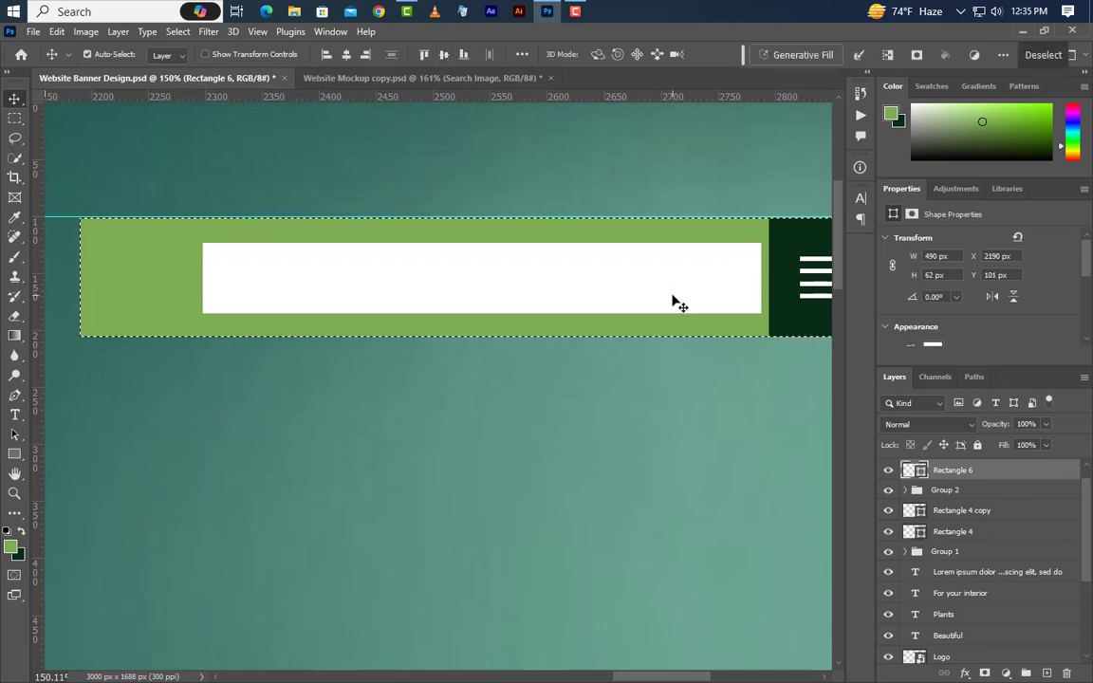
key(ctrl+d)
Duplicate the white rectangle, fill the copy with black 000000 and set its width to 3 px.
scroll(1038, 540, up, 1)
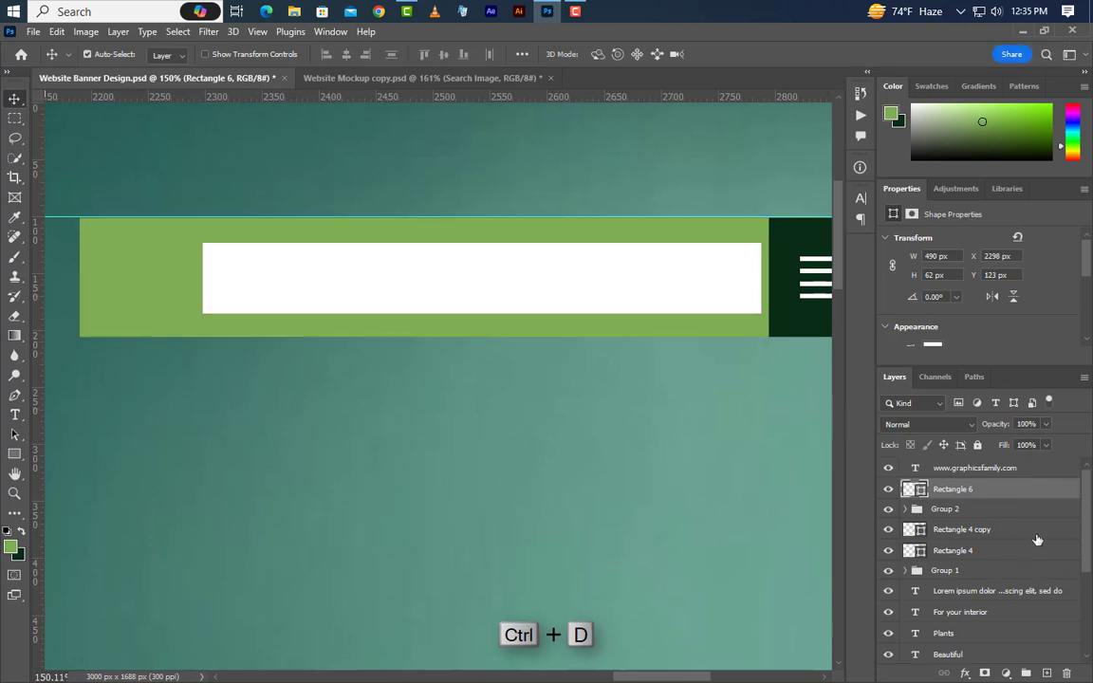
drag(1042, 491, 1046, 672)
double_click(920, 491)
text(000000)
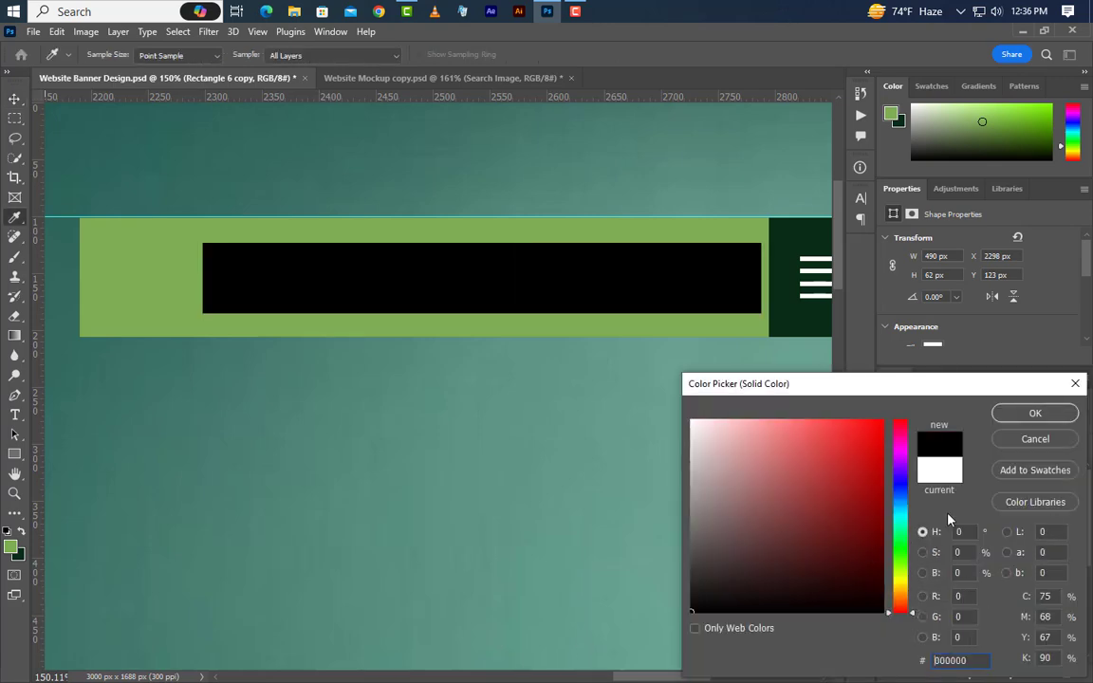
click(1033, 414)
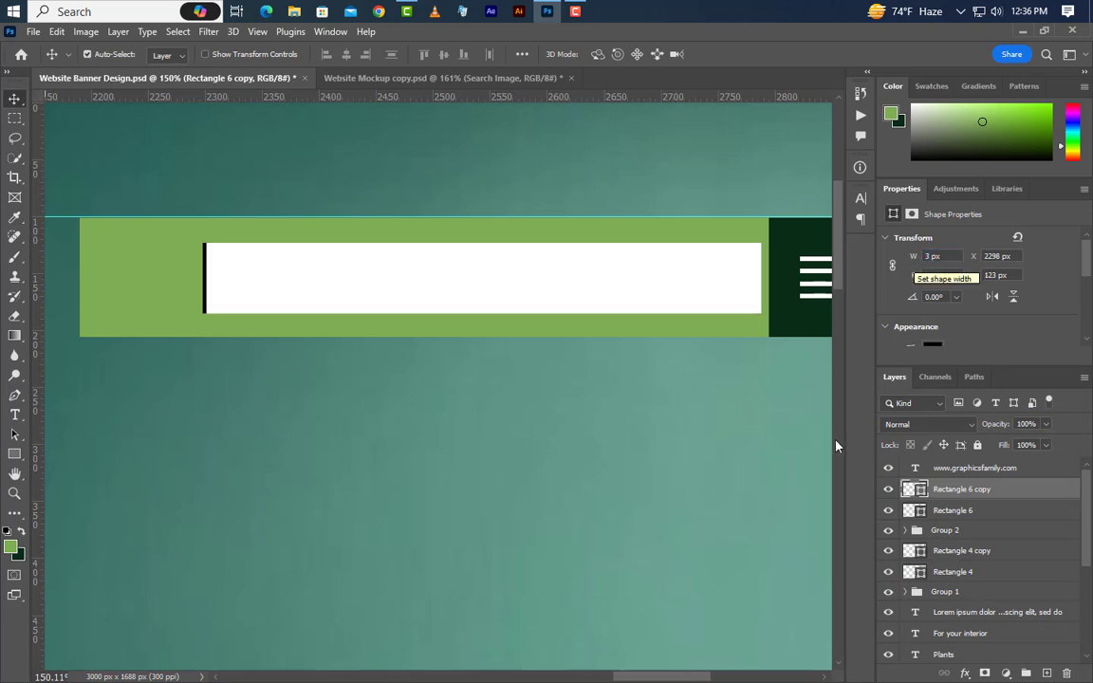
Add the text "Search Image" on a new layer in the white field, in black Poppins Medium at 5.5 pt.
click(15, 416)
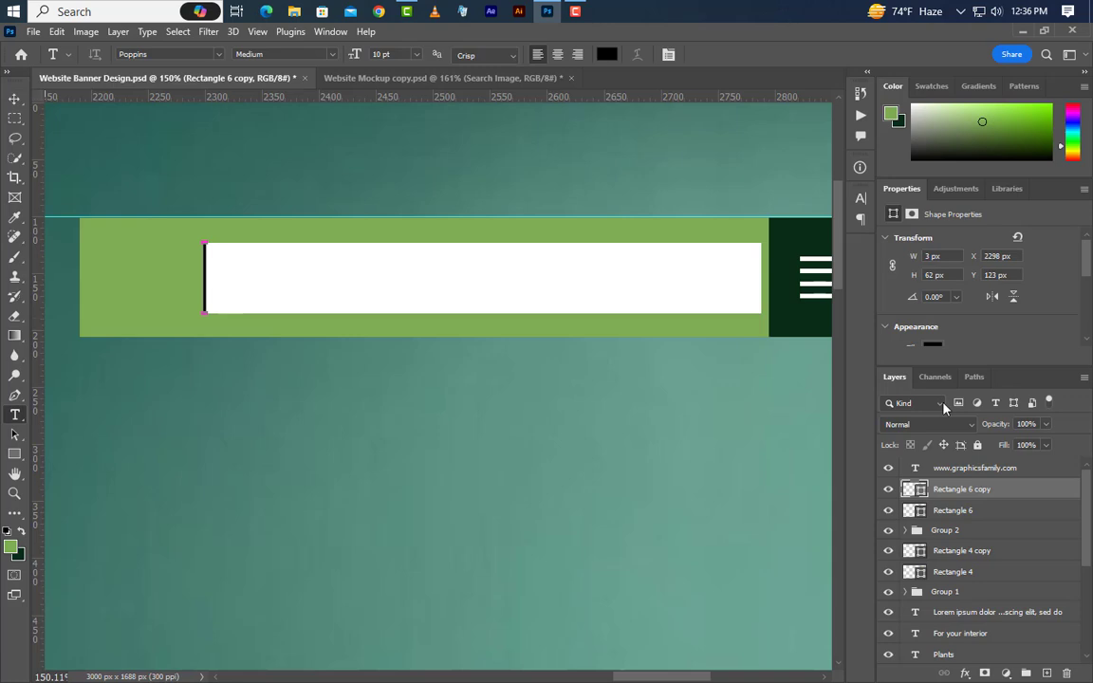
click(1045, 674)
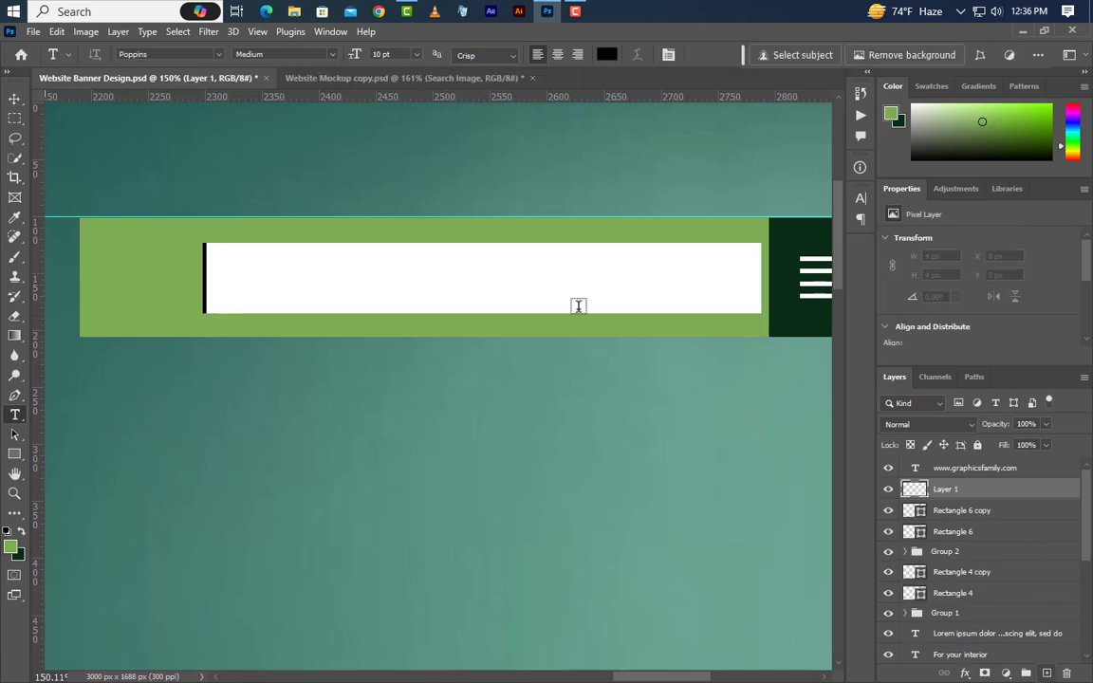
click(228, 283)
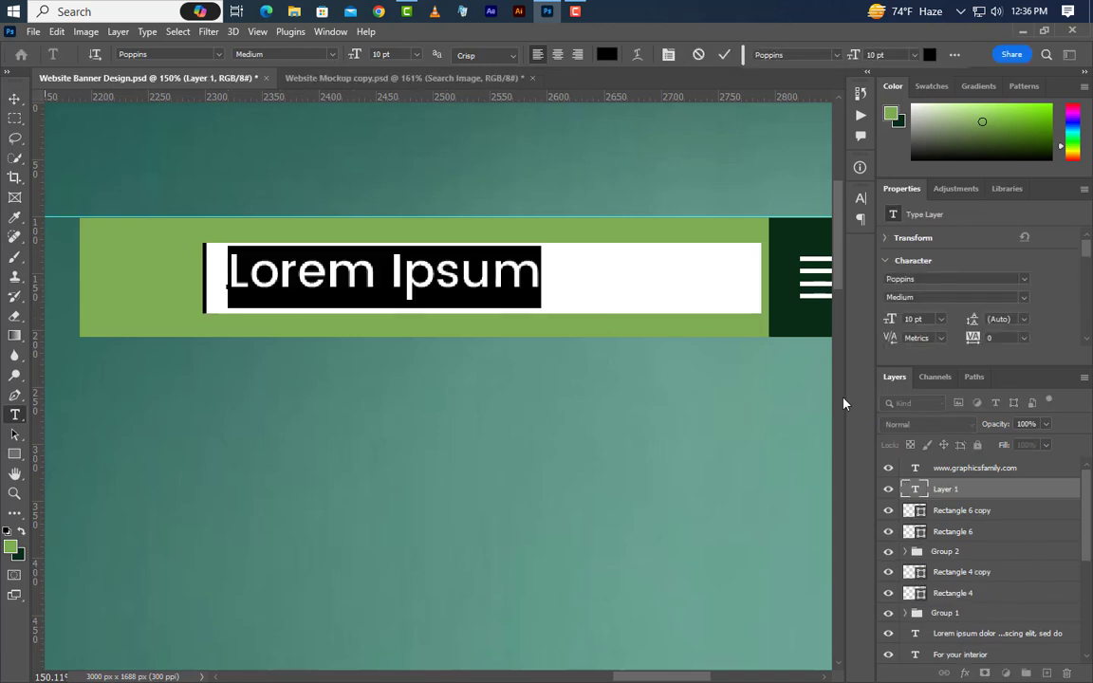
text(Se)
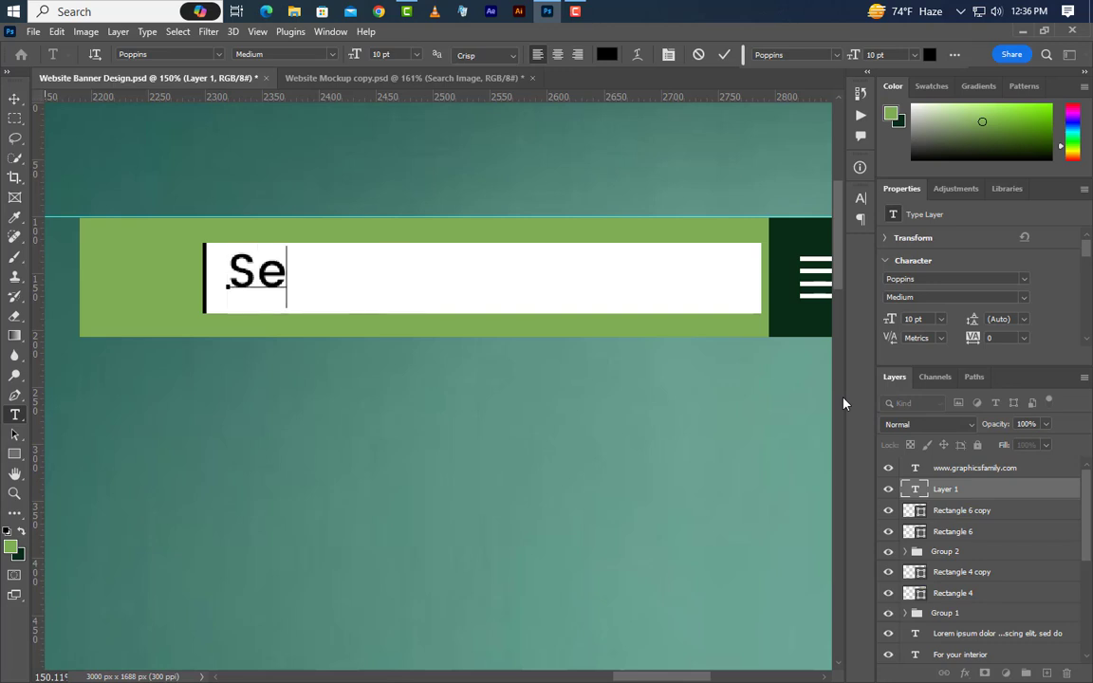
text(arch )
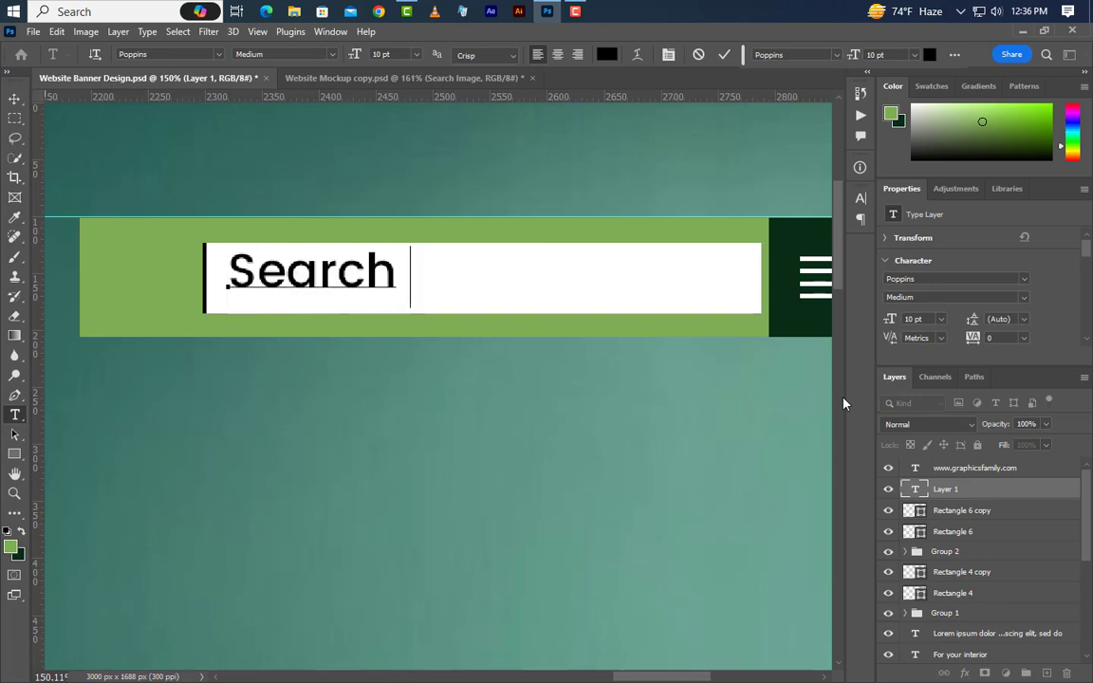
text(Image)
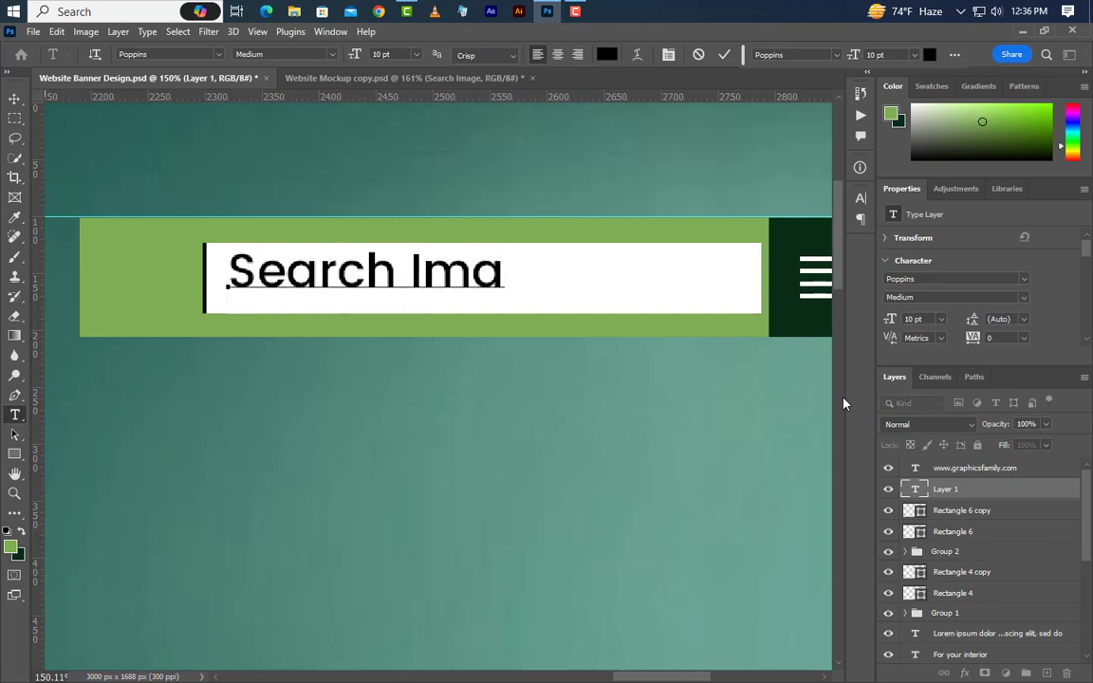
click(725, 54)
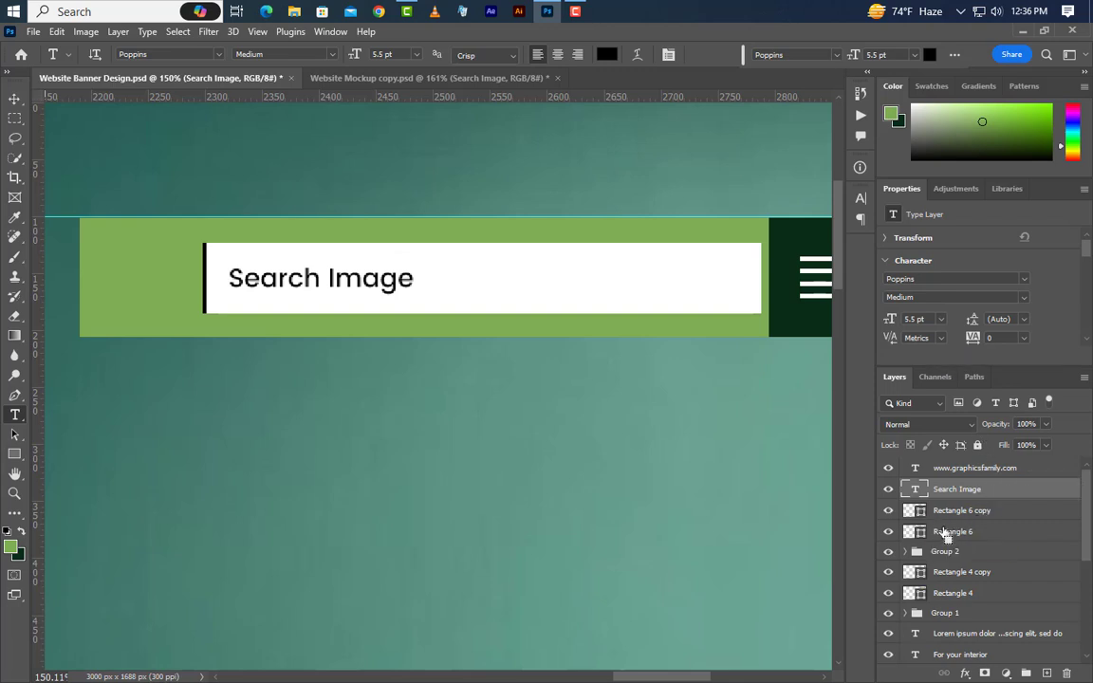
Centre the "Search Image" text vertically on the black cursor line, deselect and nudge the text closer to the line.
ctrl+click(919, 510)
click(14, 99)
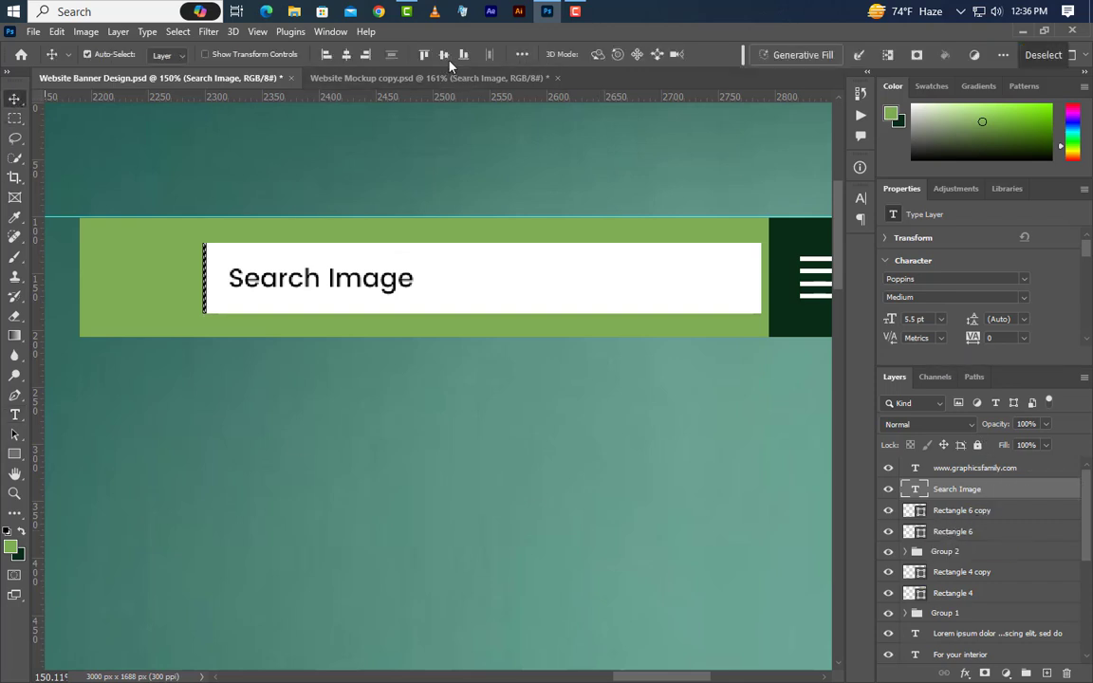
click(444, 56)
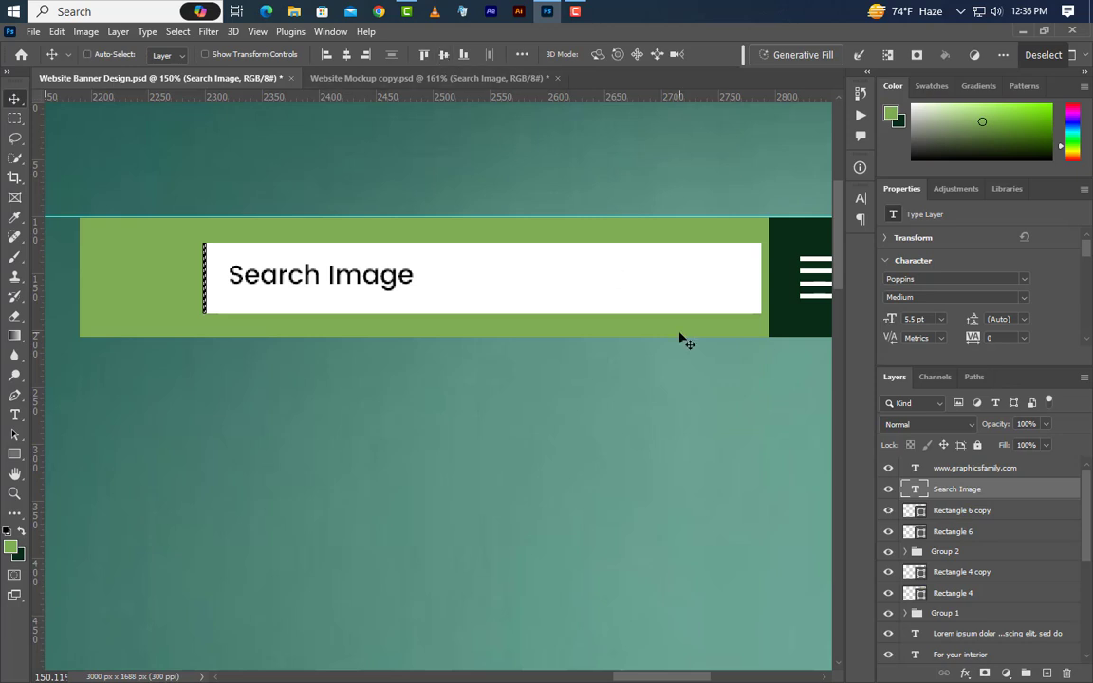
key(ctrl+d)
key(Left)
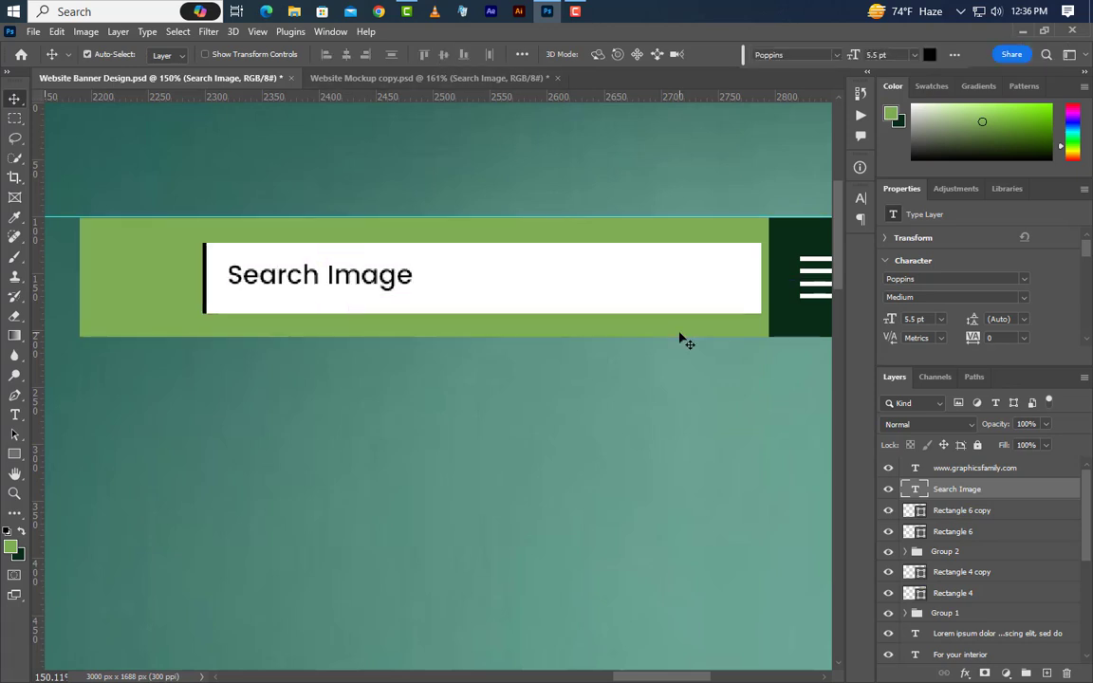
key(Left)
key(Left)
key(Left)
key(Left)
key(Left)
key(Left)
key(Left)
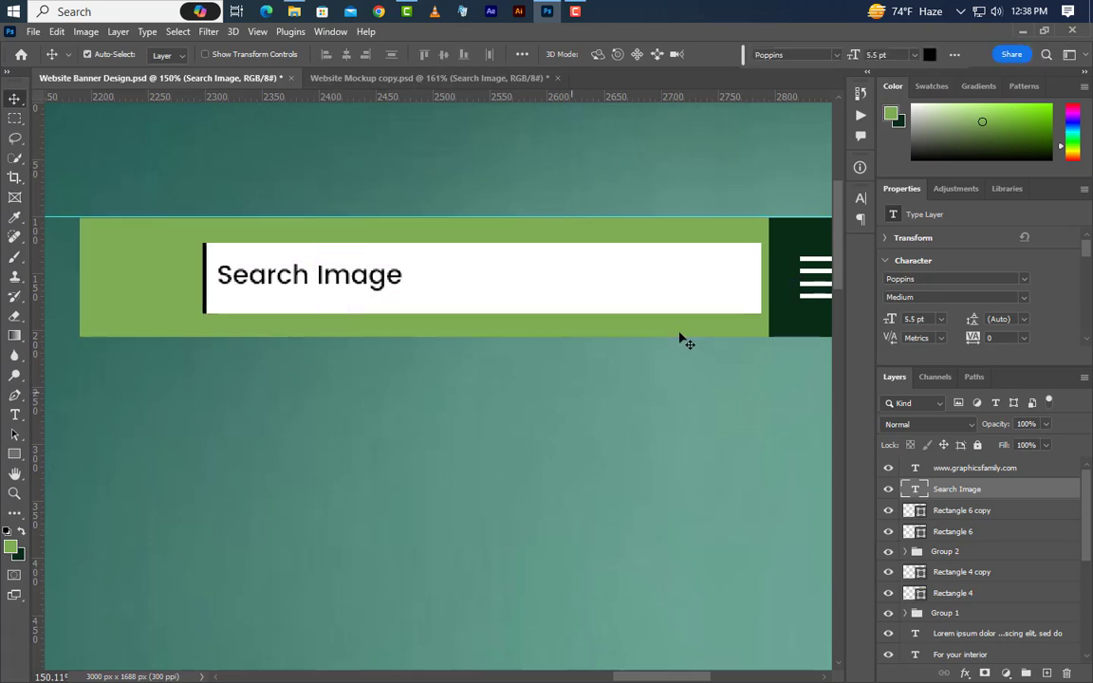
Place the search-512 icon image, scale it to about 57 px and position it in the green bar before the white field.
click(1020, 31)
drag(445, 130, 376, 334)
scroll(396, 339, down, 3)
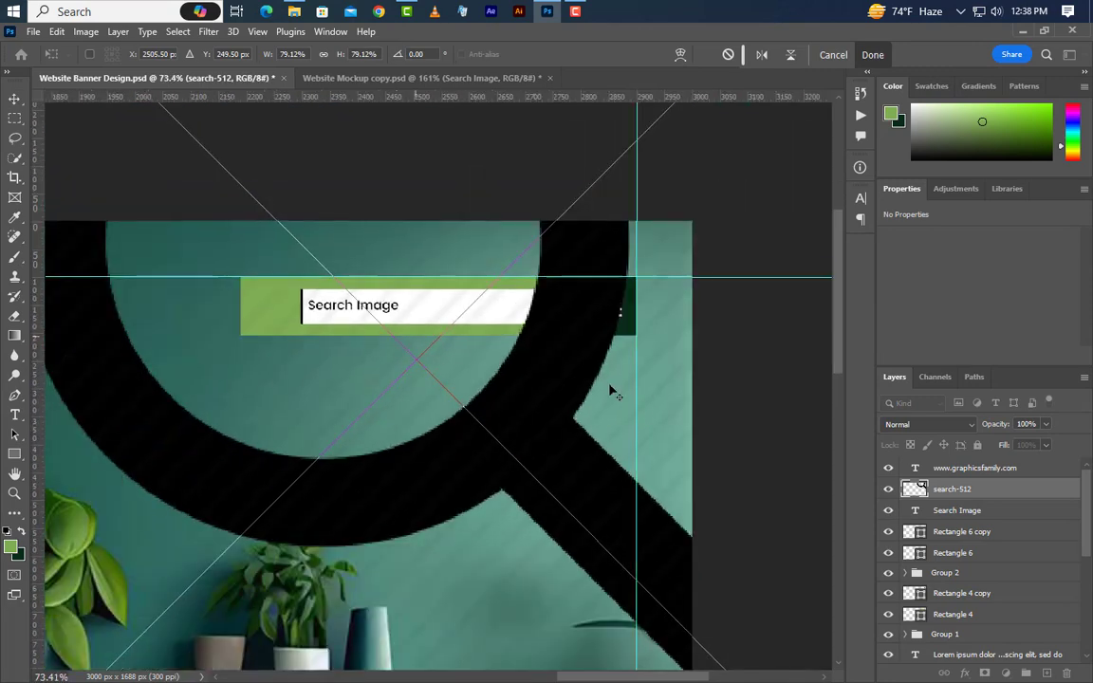
scroll(582, 403, down, 1)
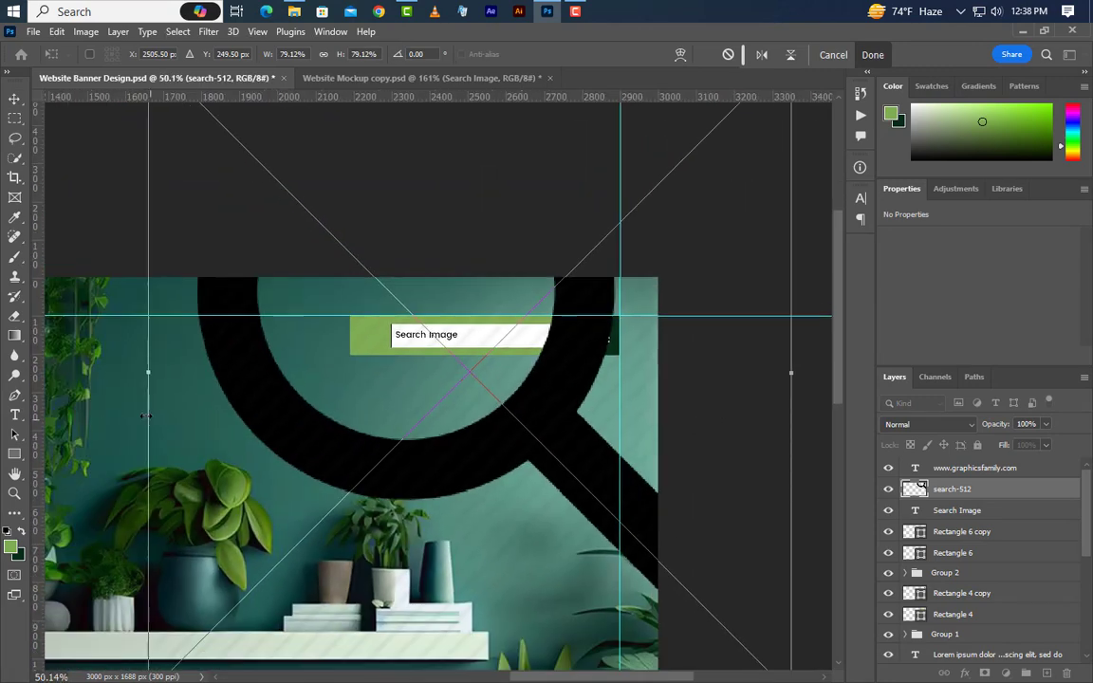
drag(149, 374, 373, 342)
drag(454, 342, 383, 329)
scroll(398, 339, up, 2)
scroll(371, 351, up, 5)
drag(347, 347, 351, 340)
click(872, 55)
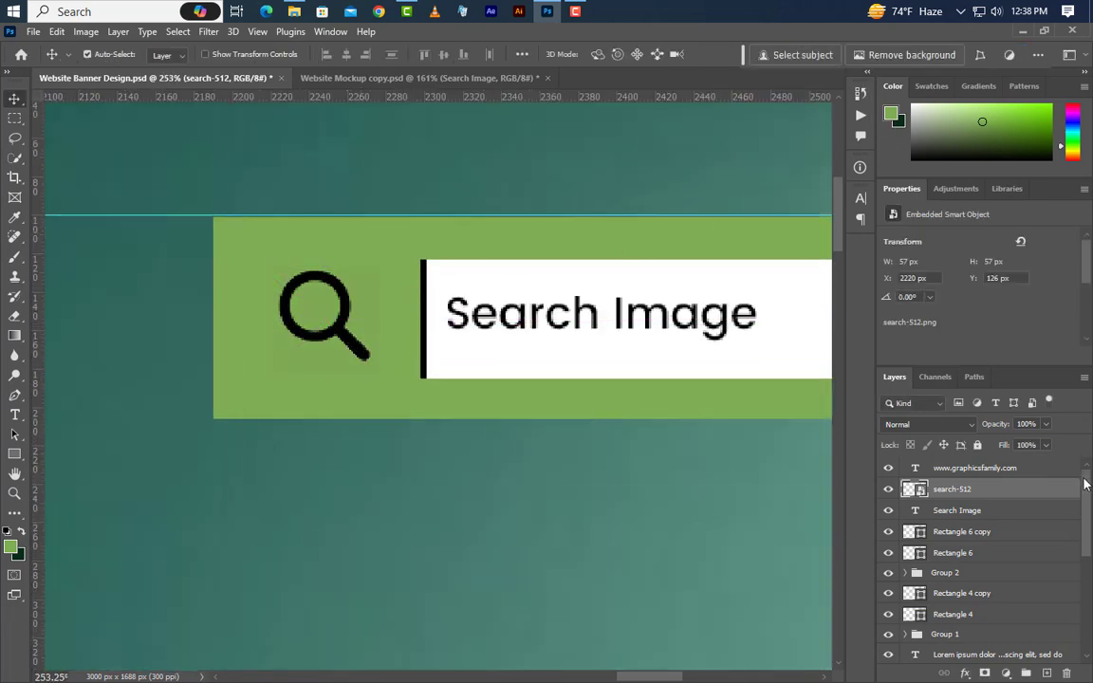
Apply a white ffffff colour overlay to the search-512 icon.
double_click(1051, 497)
click(596, 511)
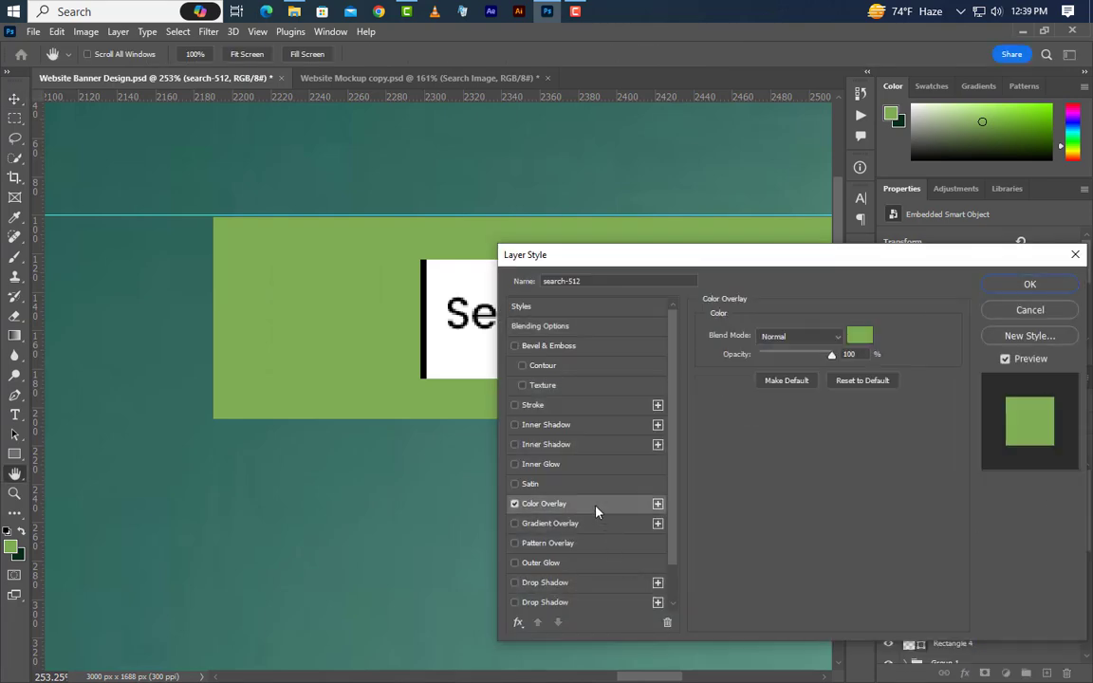
click(859, 337)
click(439, 329)
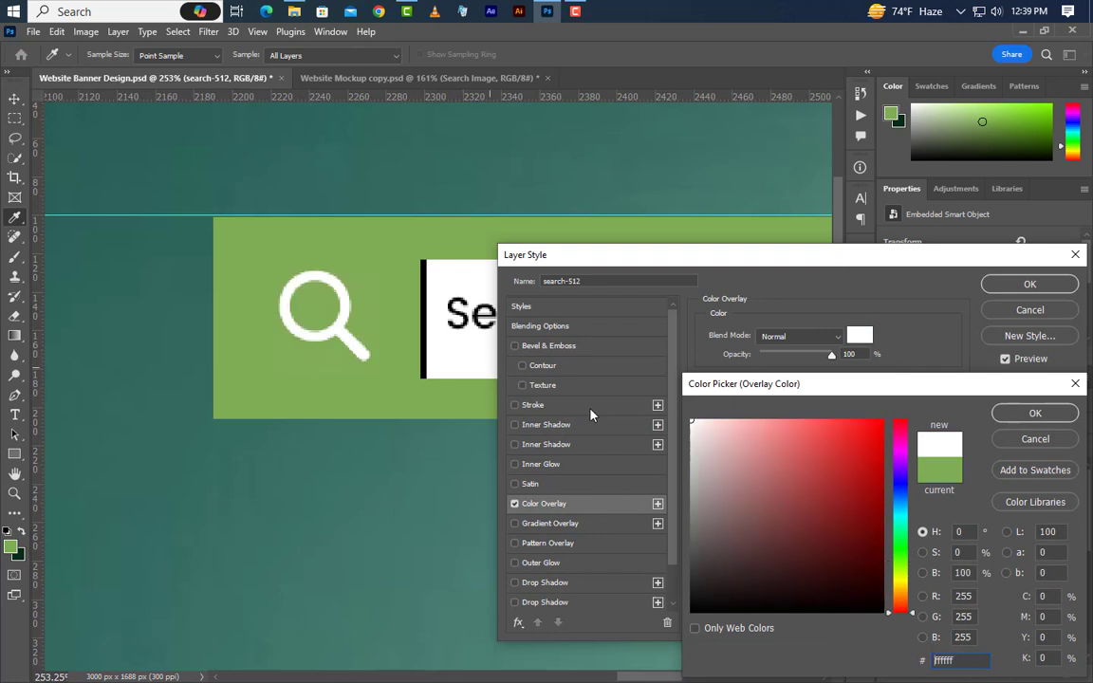
click(1036, 414)
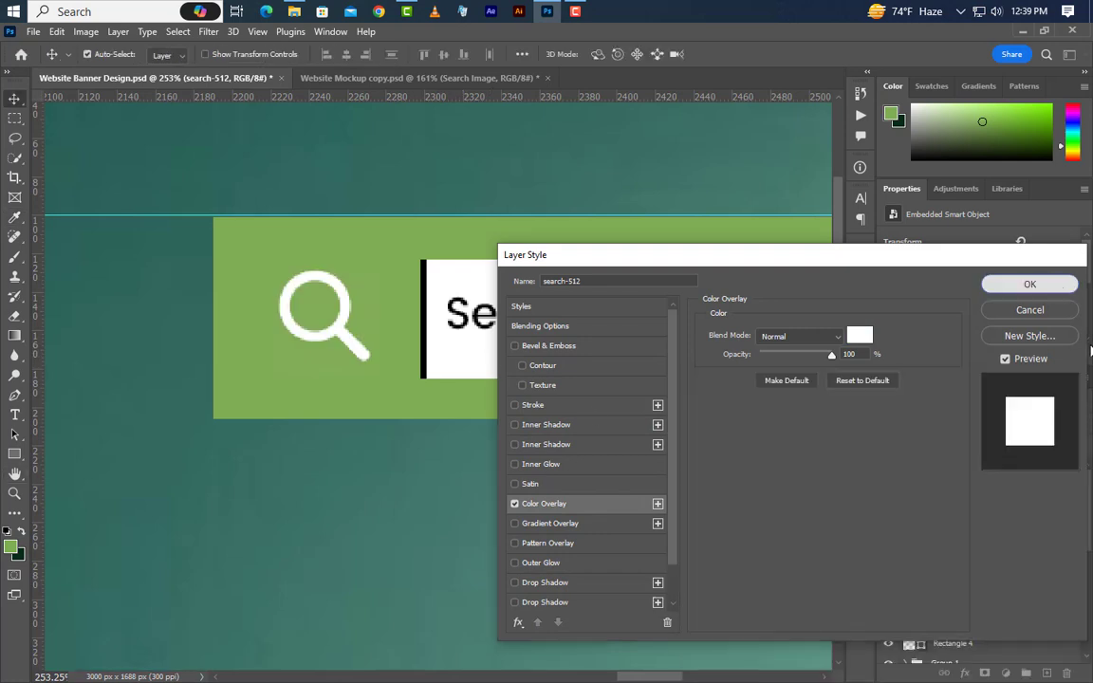
click(1030, 283)
Add the green text "About" in the header after the logo, in Poppins Medium at 9.8 pt.
scroll(456, 328, down, 1)
scroll(457, 328, down, 15)
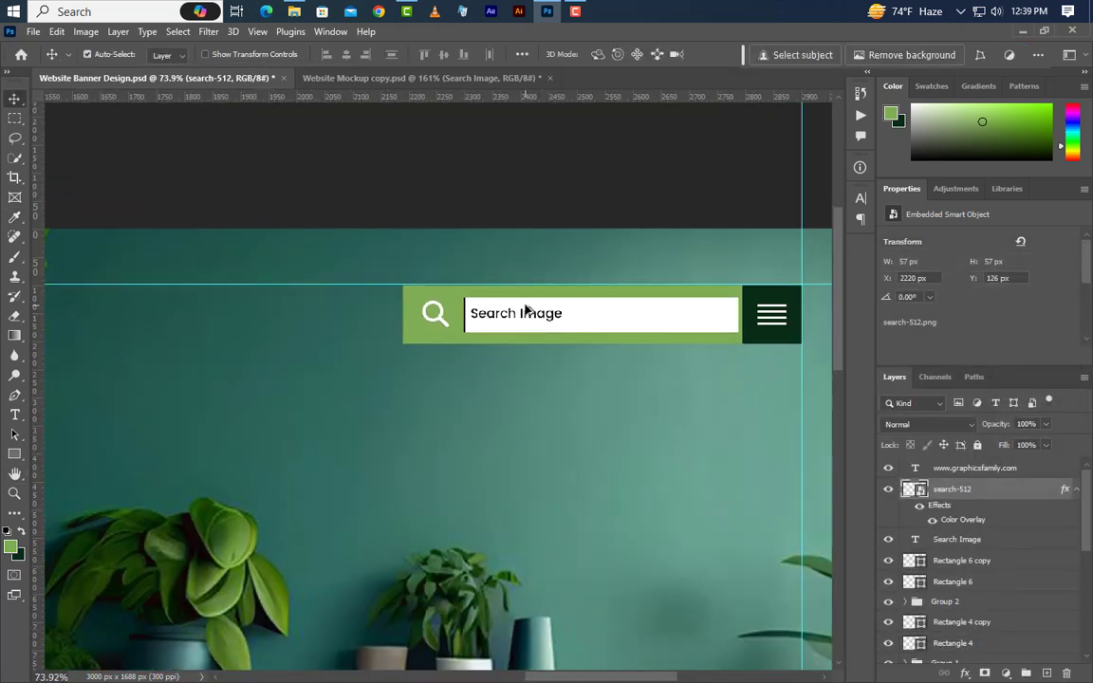
scroll(475, 326, down, 7)
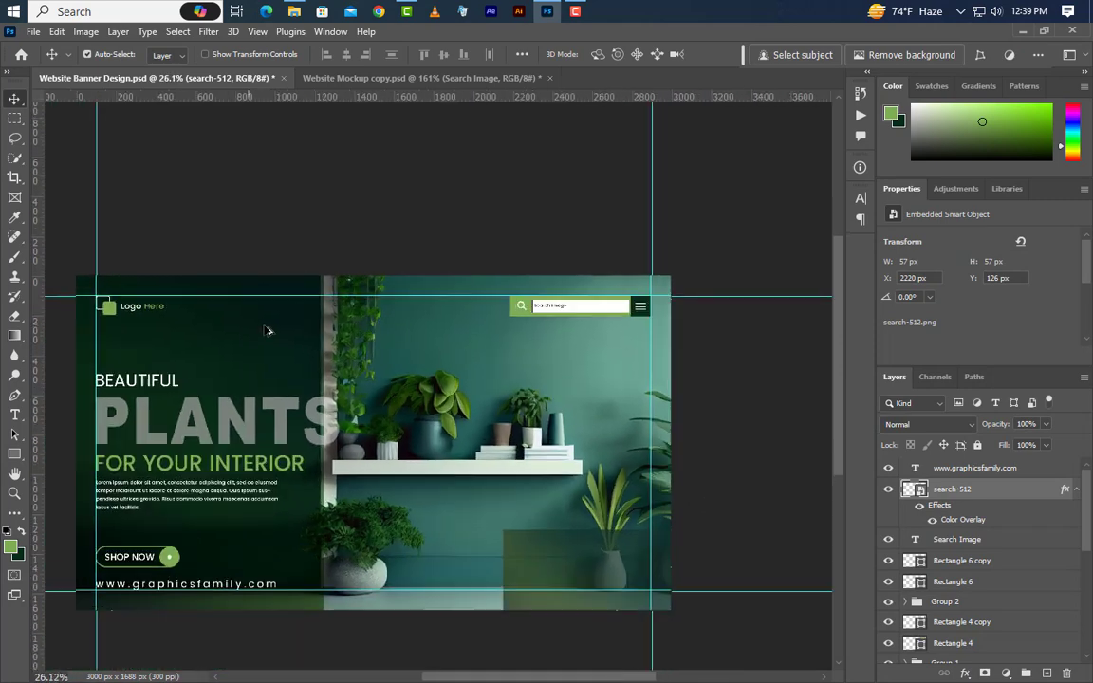
scroll(275, 326, up, 7)
scroll(435, 375, up, 1)
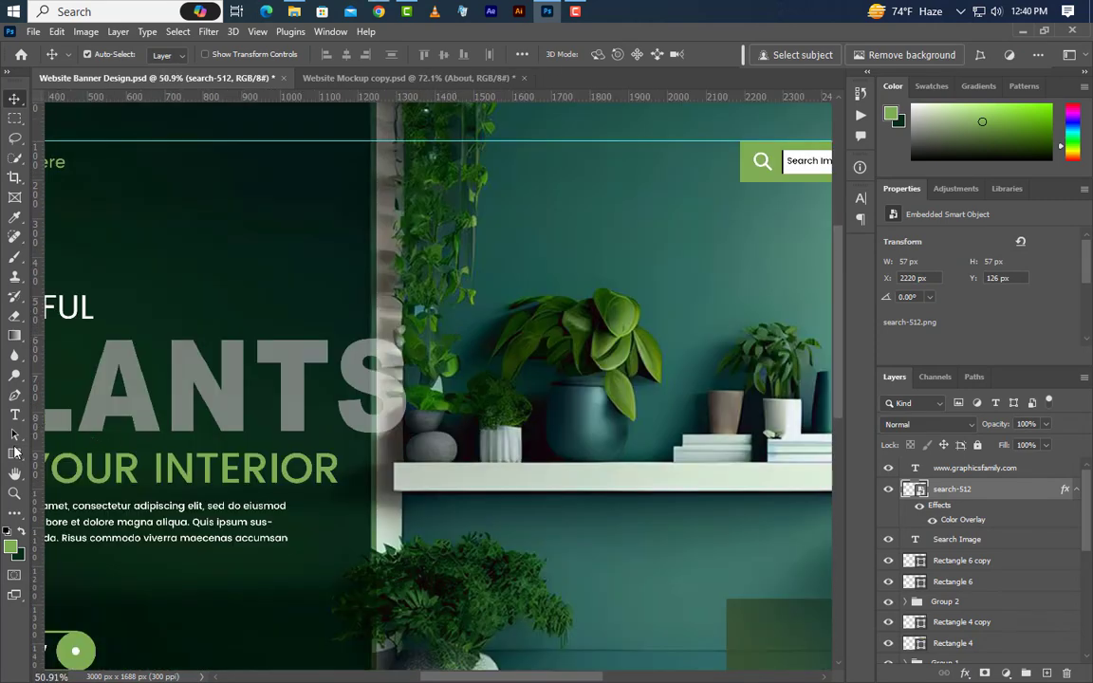
click(12, 418)
click(197, 163)
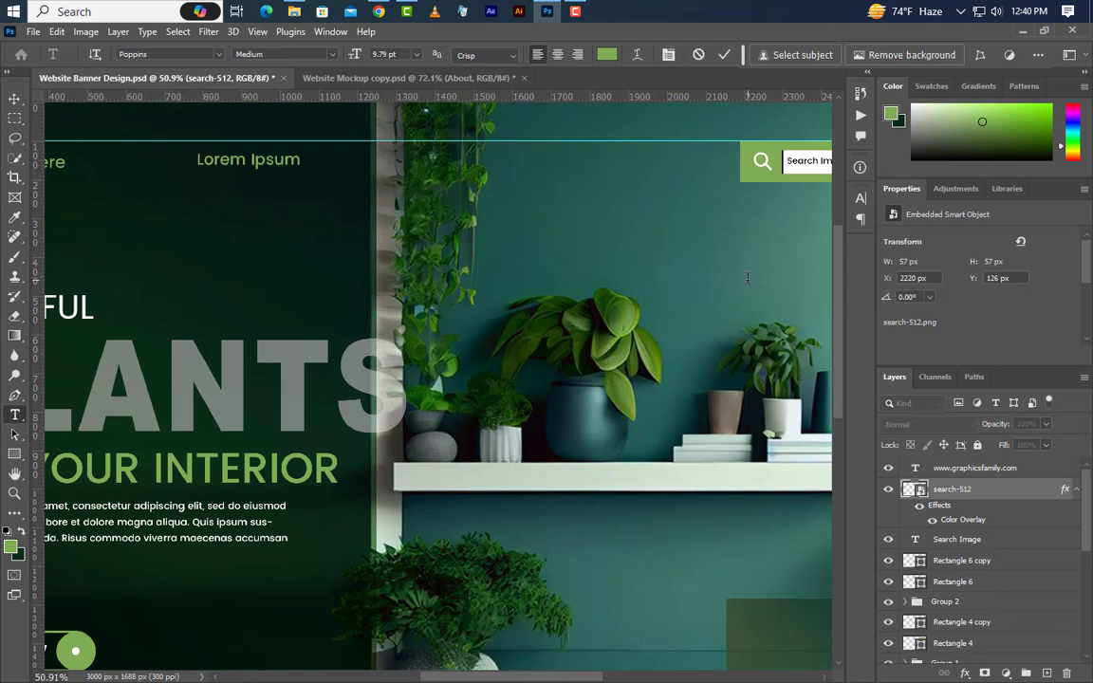
text(About)
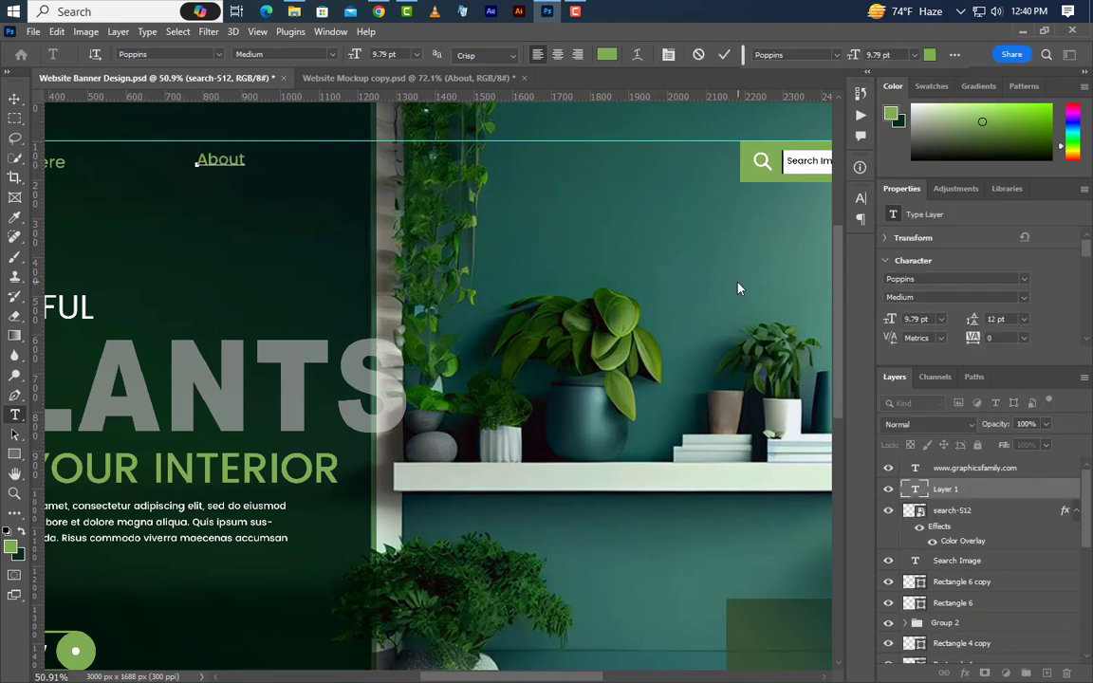
click(727, 57)
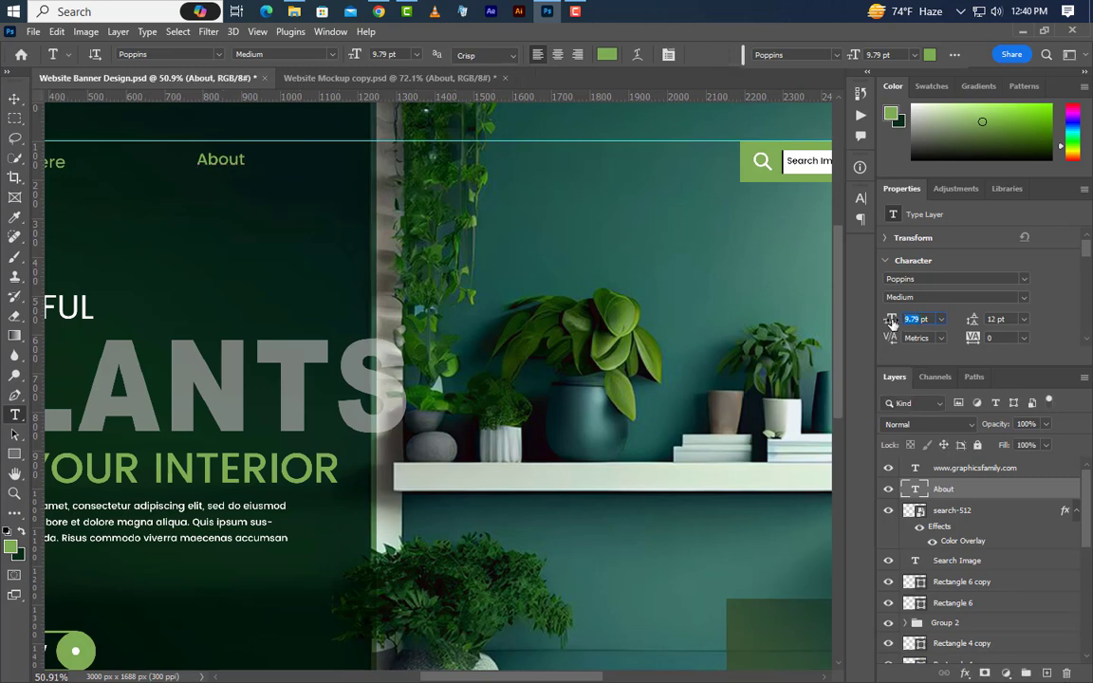
key(Return)
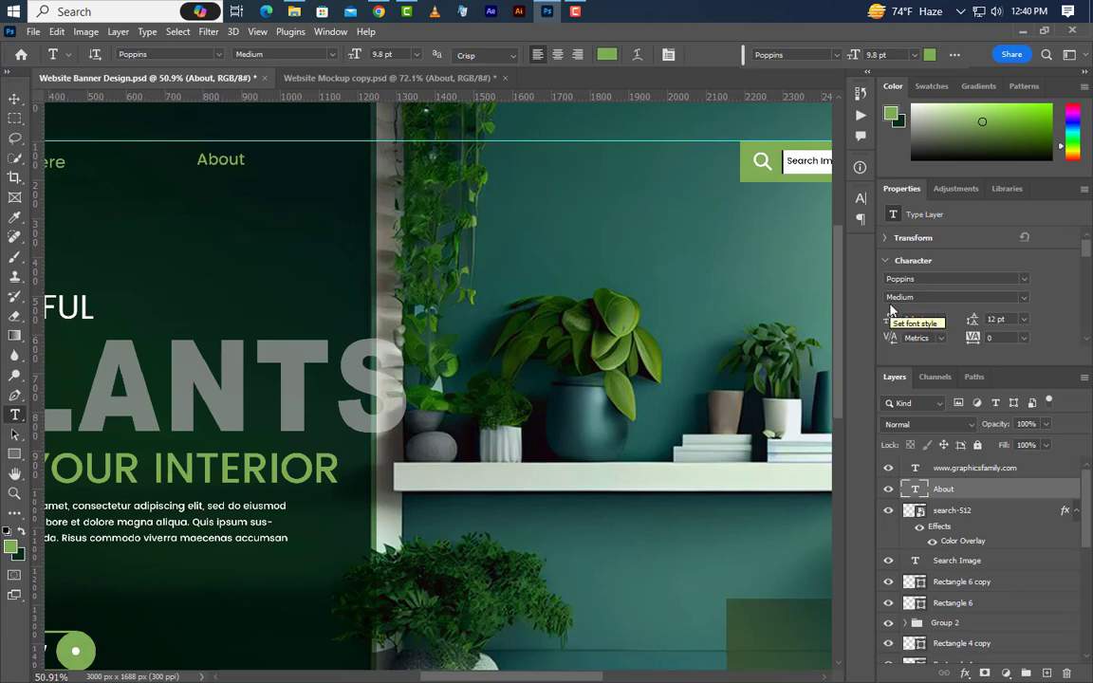
click(921, 297)
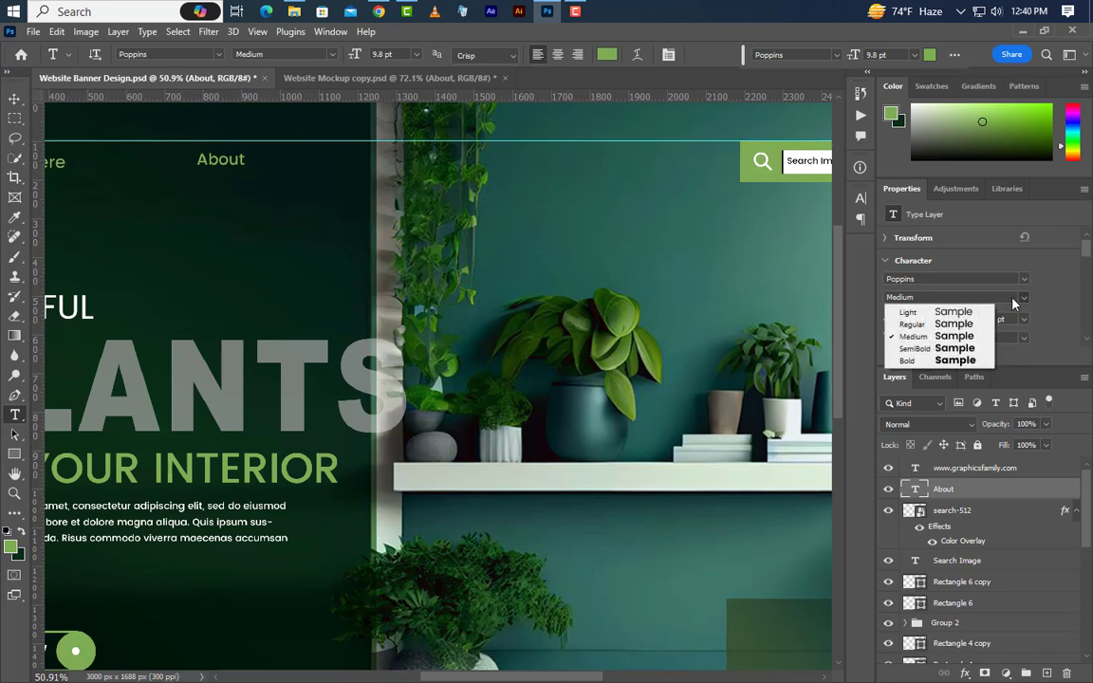
click(919, 336)
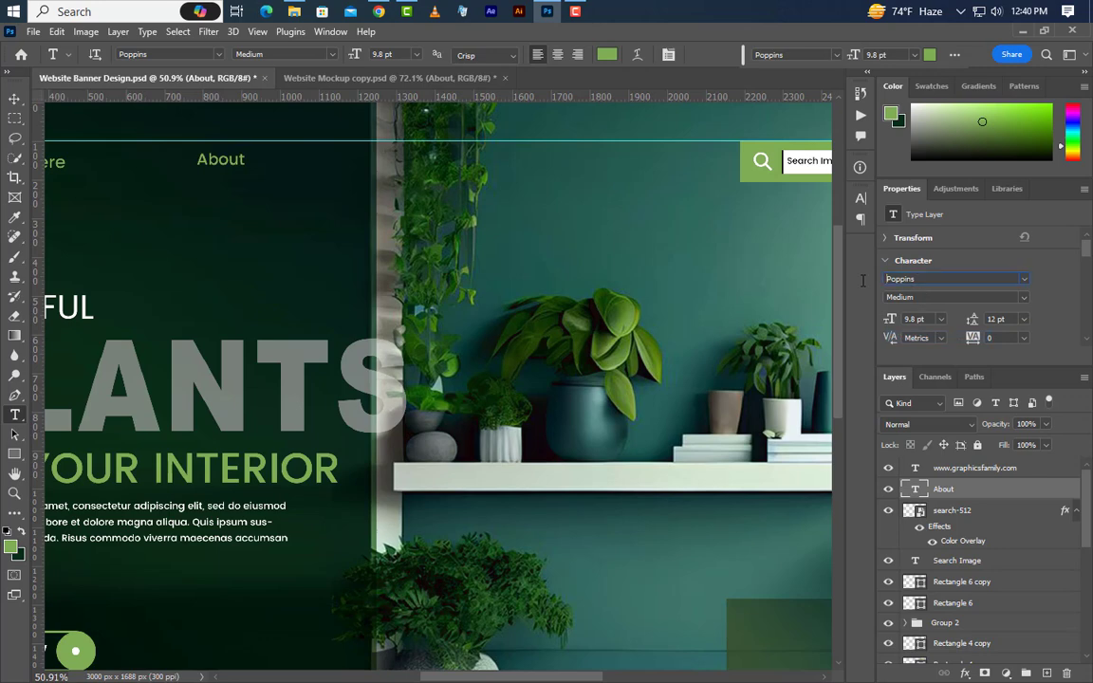
Make three copies of the "About" text, spaced along the header row toward the search bar.
click(15, 98)
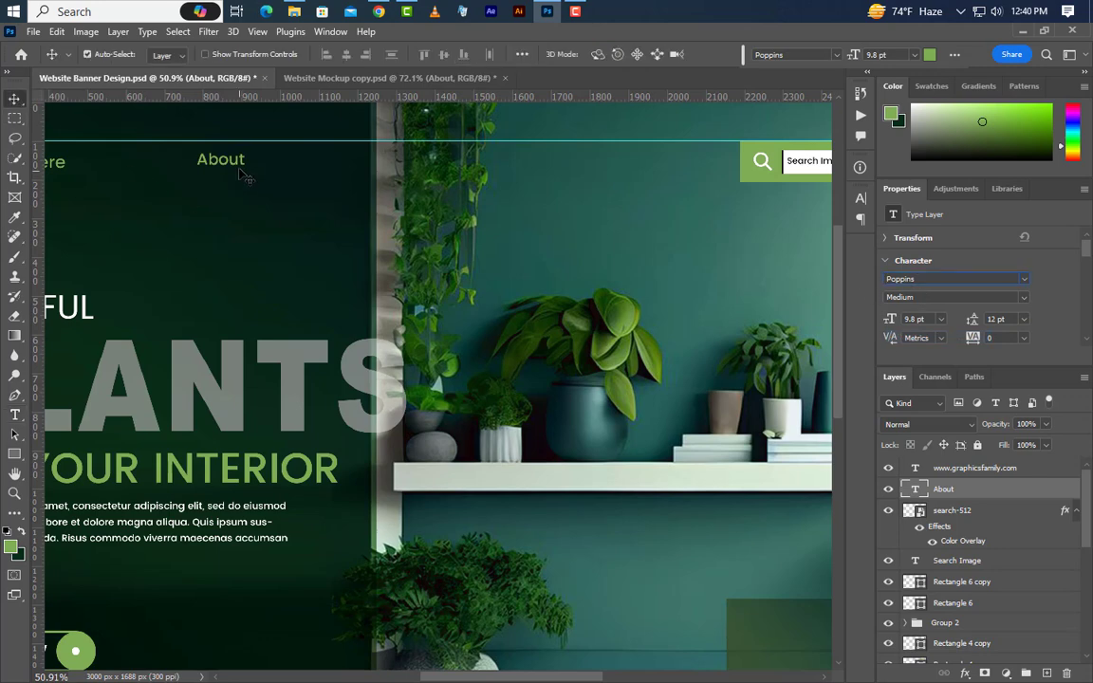
drag(220, 162, 674, 198)
Change the first copied menu text to "Designer" and colour it white.
click(15, 415)
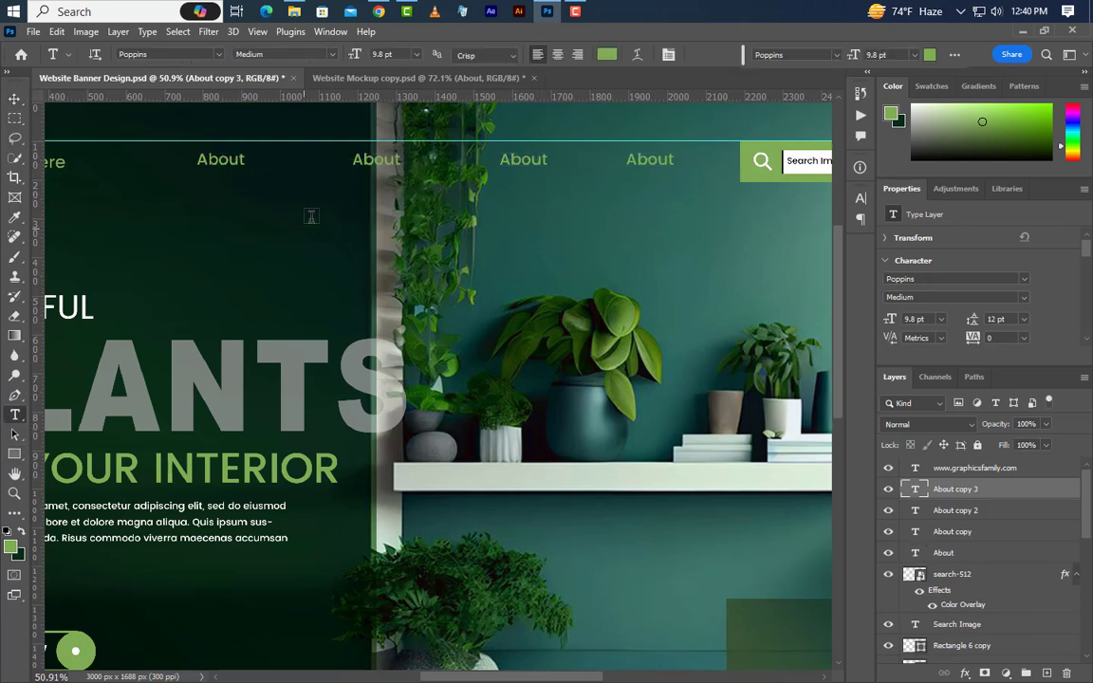
drag(356, 161, 470, 161)
text(S)
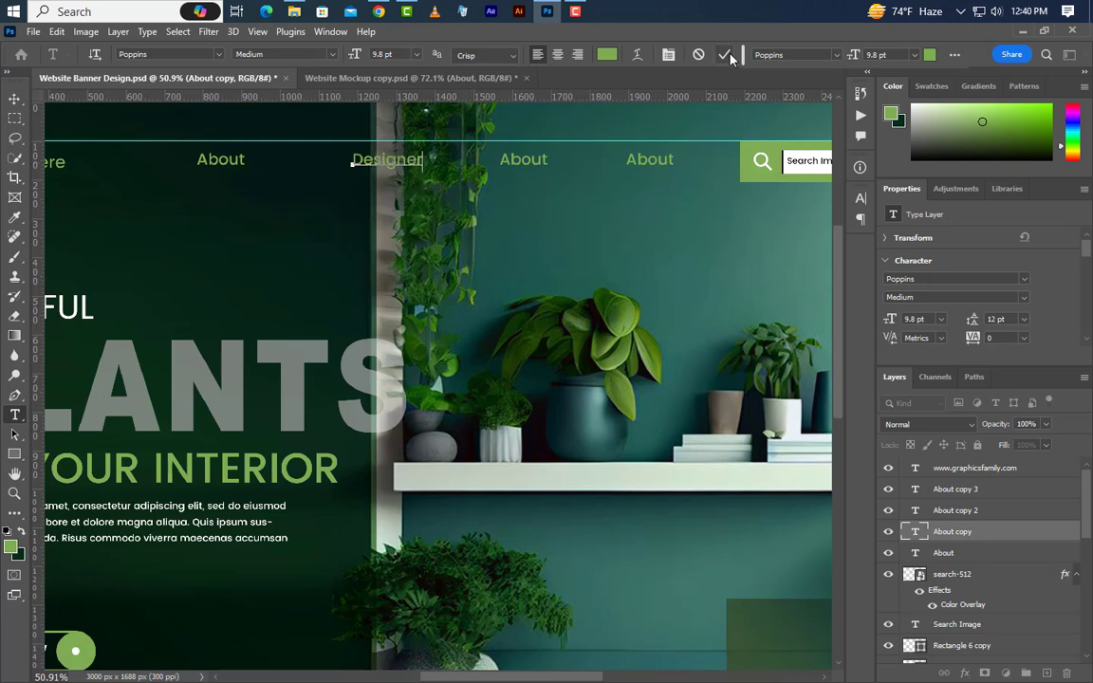
key(ctrl+Return)
click(861, 201)
click(824, 286)
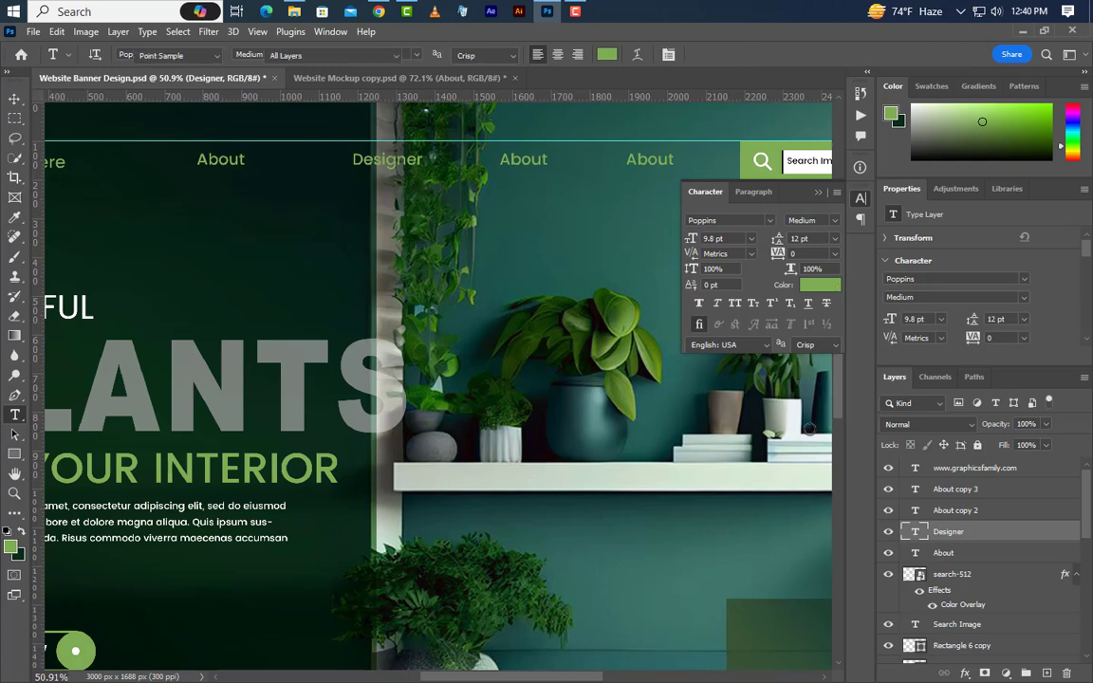
drag(597, 388, 597, 387)
click(1033, 415)
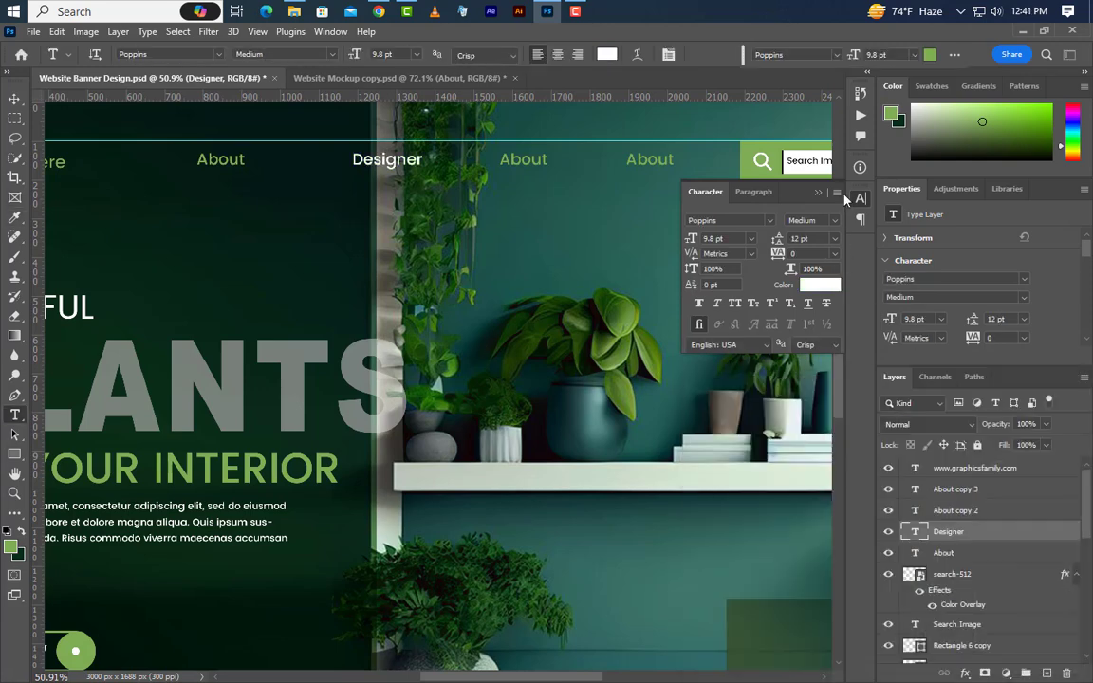
click(820, 192)
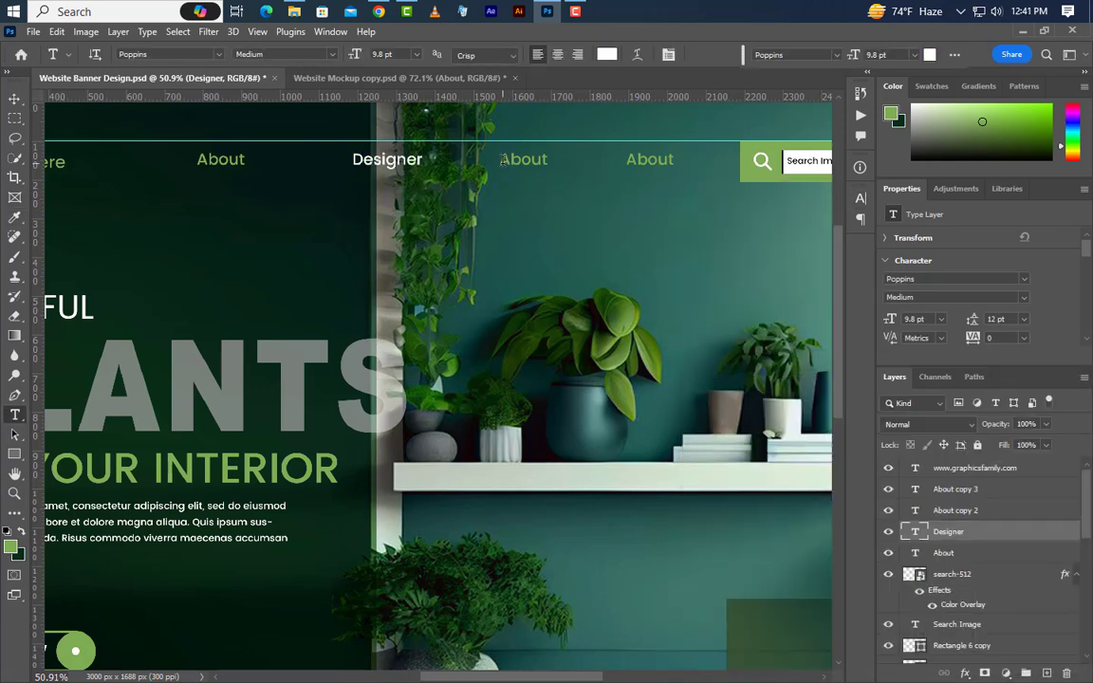
Change the second copied menu text to "Features" and colour it white ffffff.
drag(504, 160, 581, 162)
text(I)
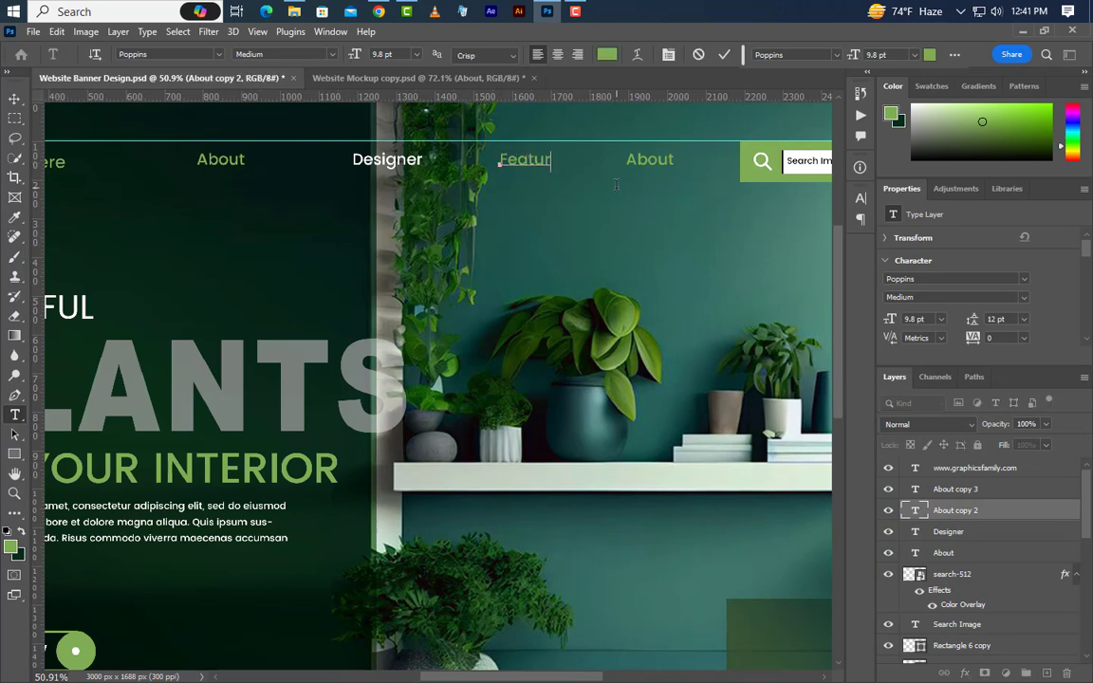
click(724, 55)
click(860, 198)
click(820, 285)
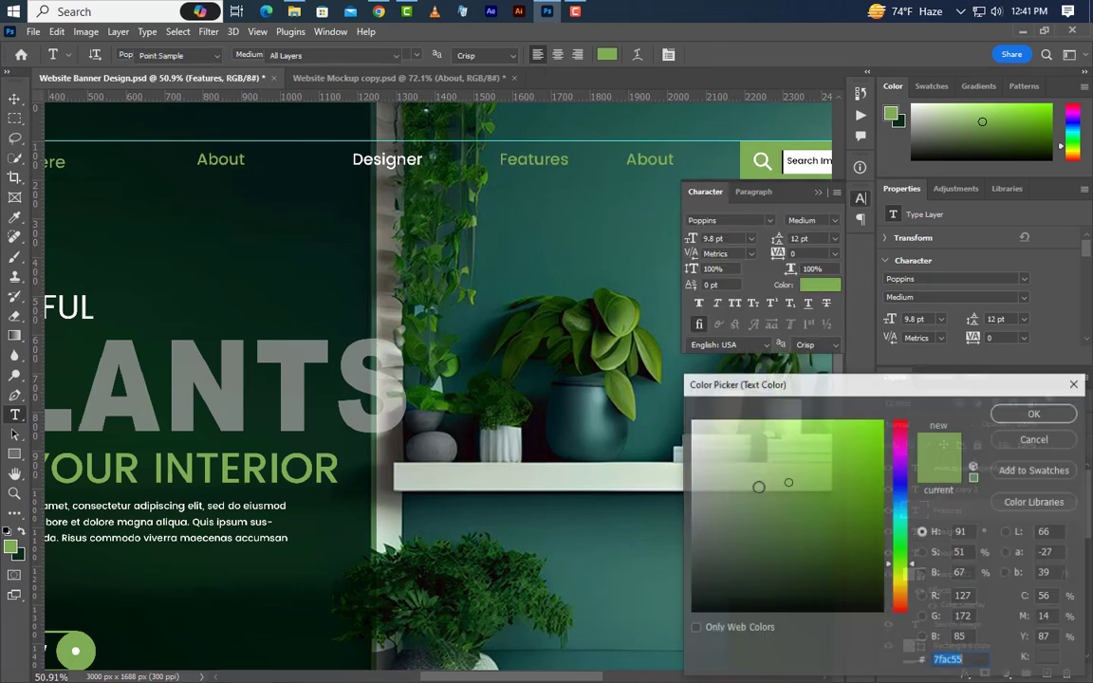
text(ffffff)
key(Return)
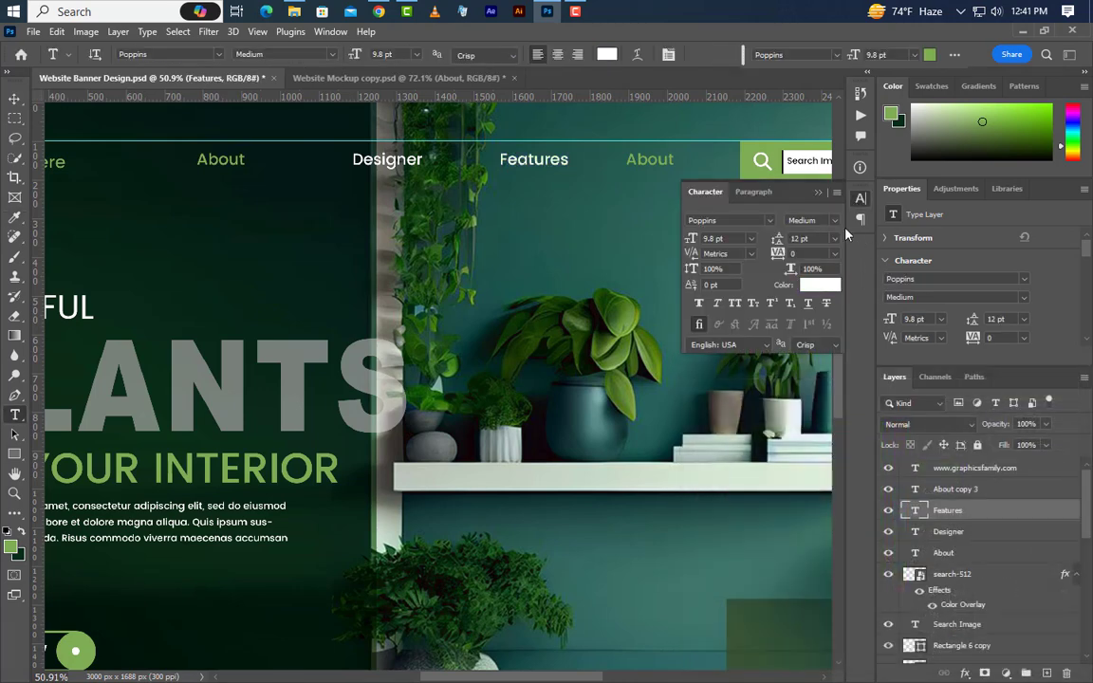
click(819, 194)
Change the last copied menu text to "News" and colour it white ffffff.
double_click(630, 161)
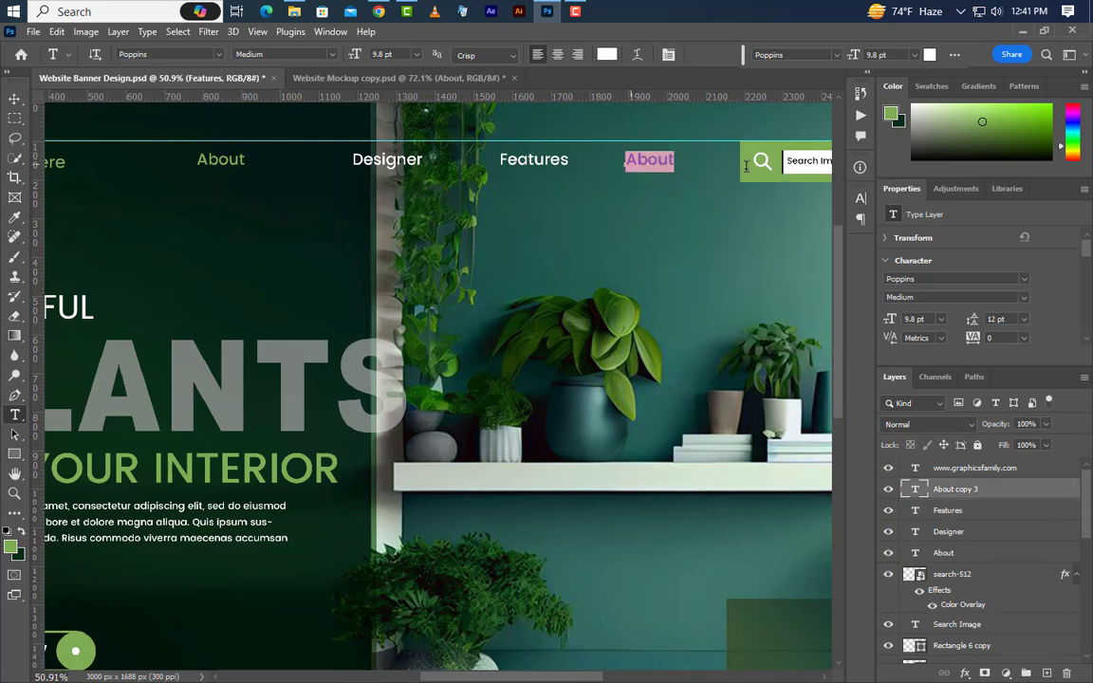
text(New)
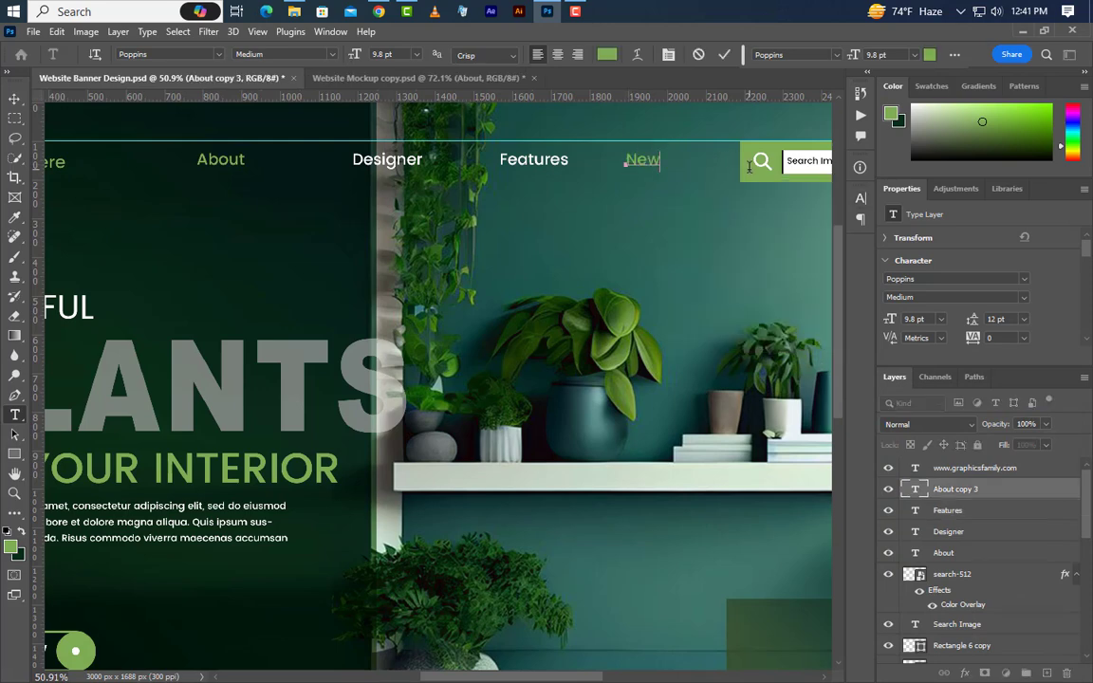
key(ctrl+Return)
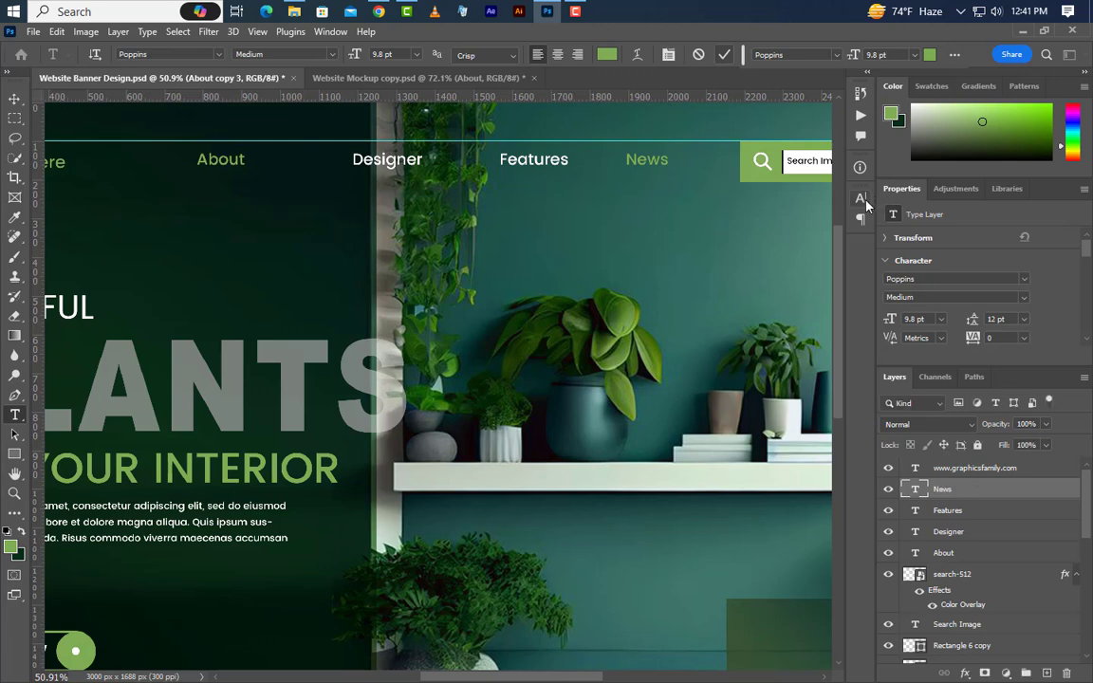
click(861, 197)
click(818, 286)
drag(790, 490, 690, 419)
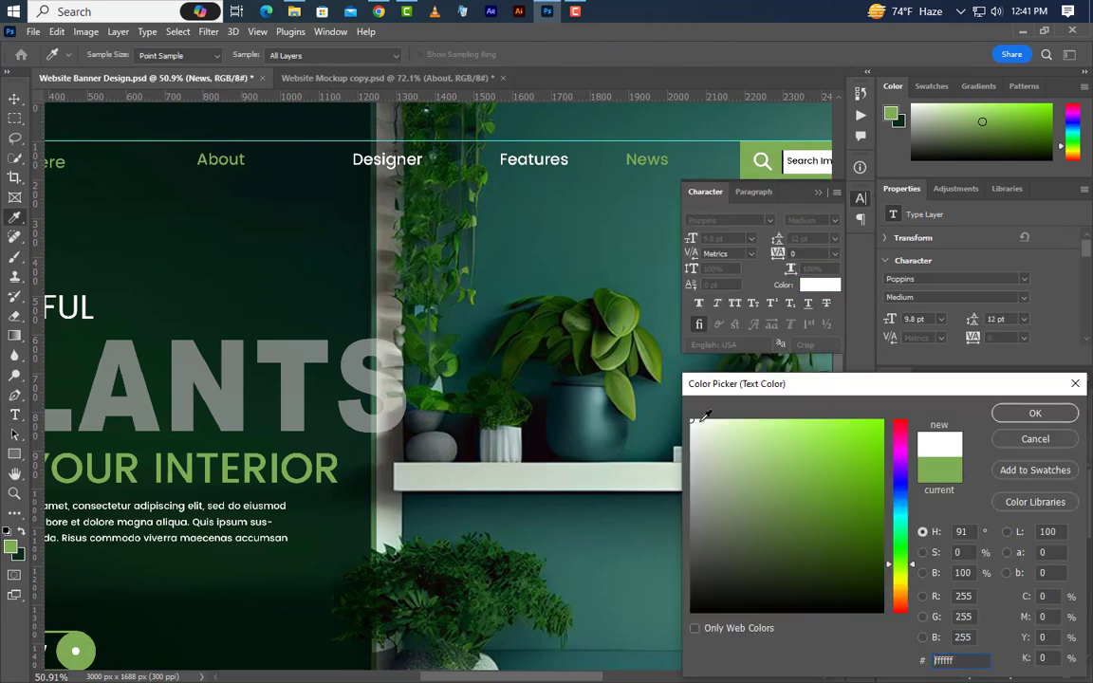
click(1036, 414)
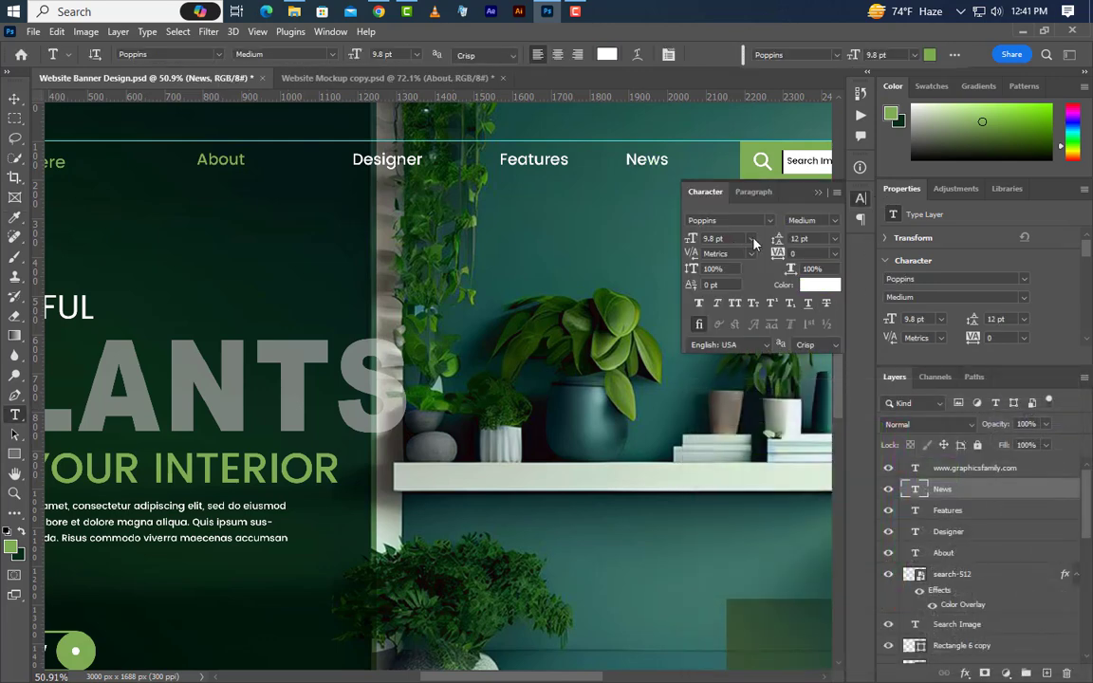
click(818, 194)
Shift the "Designer" and "Features" texts toward "About" to even out the menu spacing.
key(v)
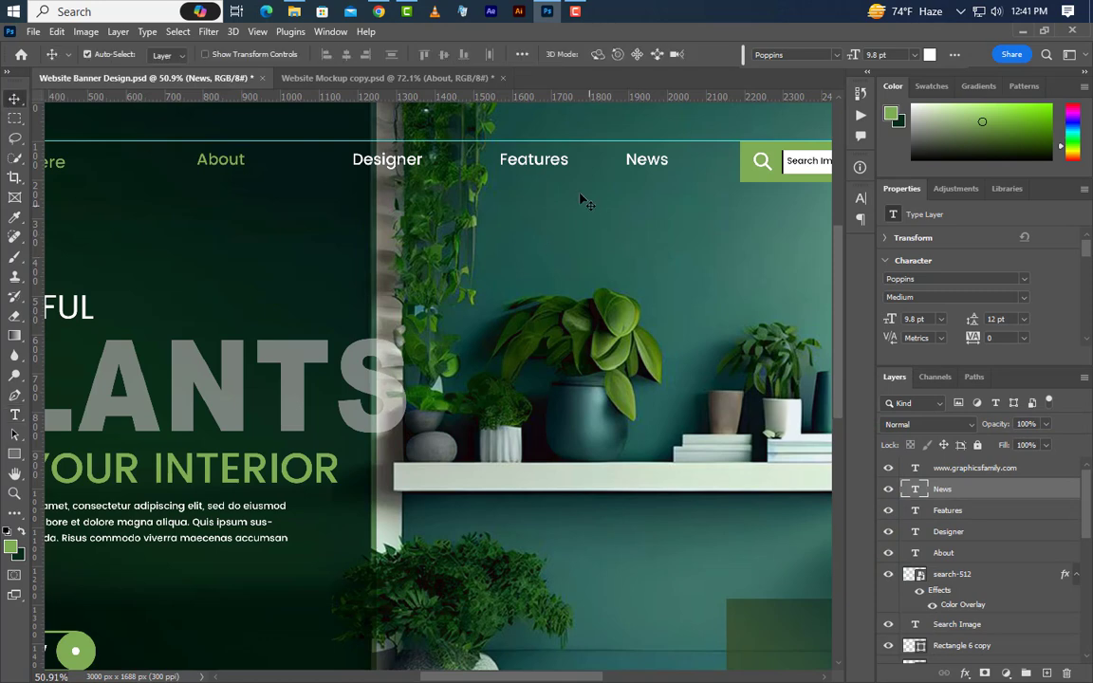
drag(501, 152, 492, 151)
drag(420, 173, 400, 166)
drag(547, 162, 542, 162)
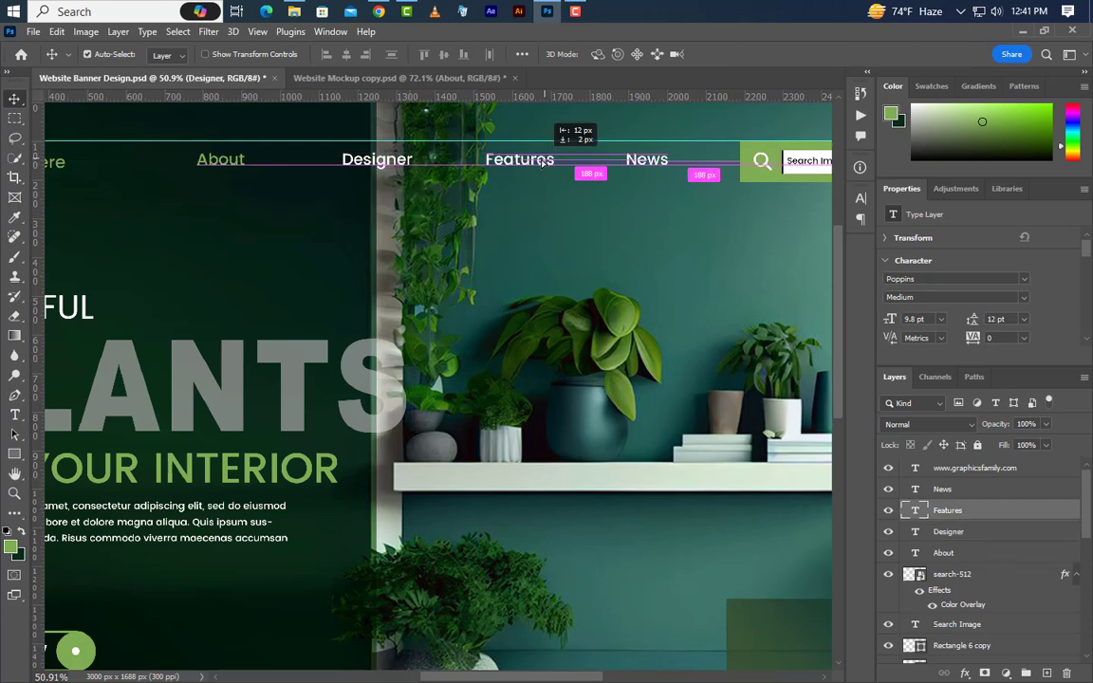
Select the About, Designer, Features and News layers together and nudge them up about 6 px.
ctrl+click(963, 536)
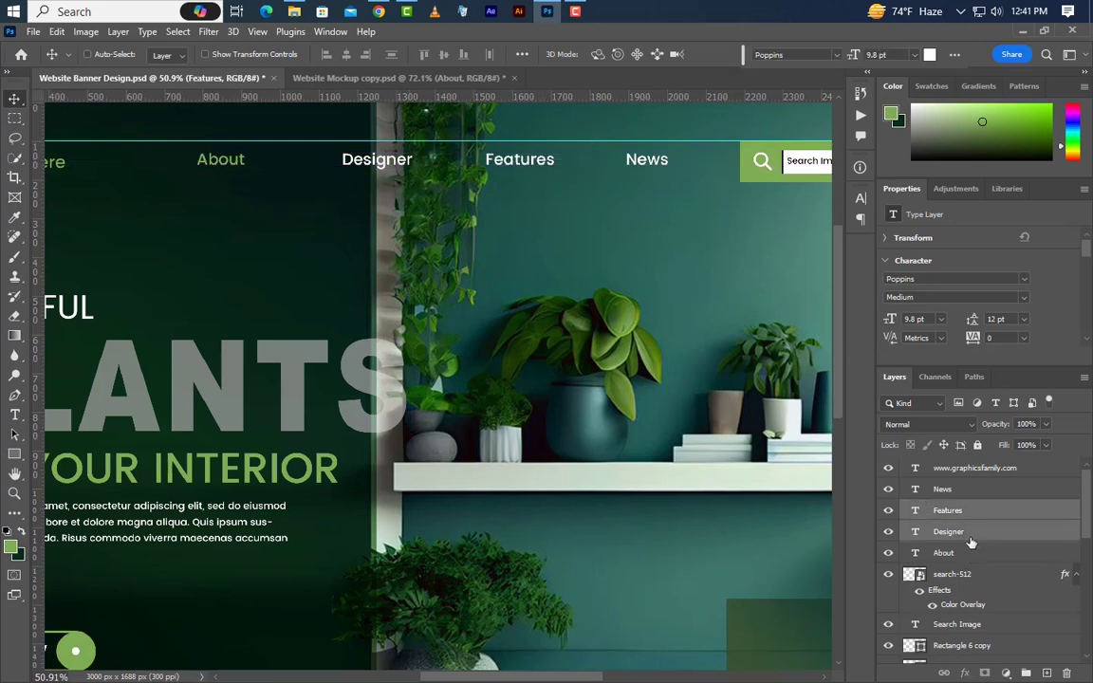
ctrl+click(970, 554)
ctrl+click(987, 489)
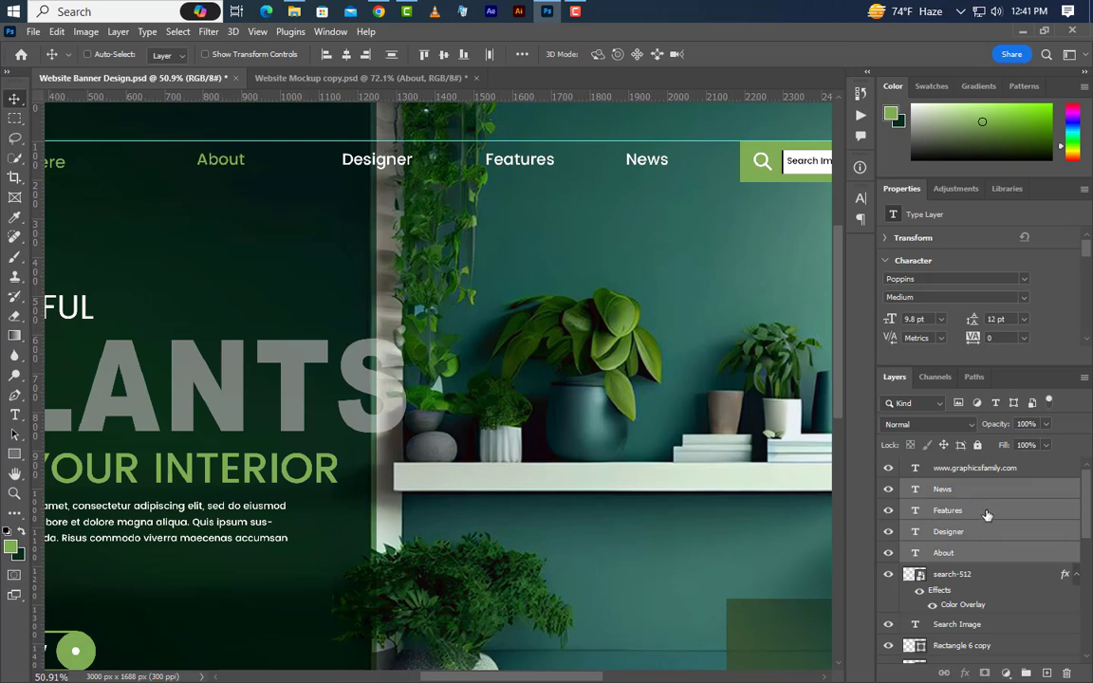
key(Up)
key(Up)
key(Up)
key(Up)
key(Up)
key(Up)
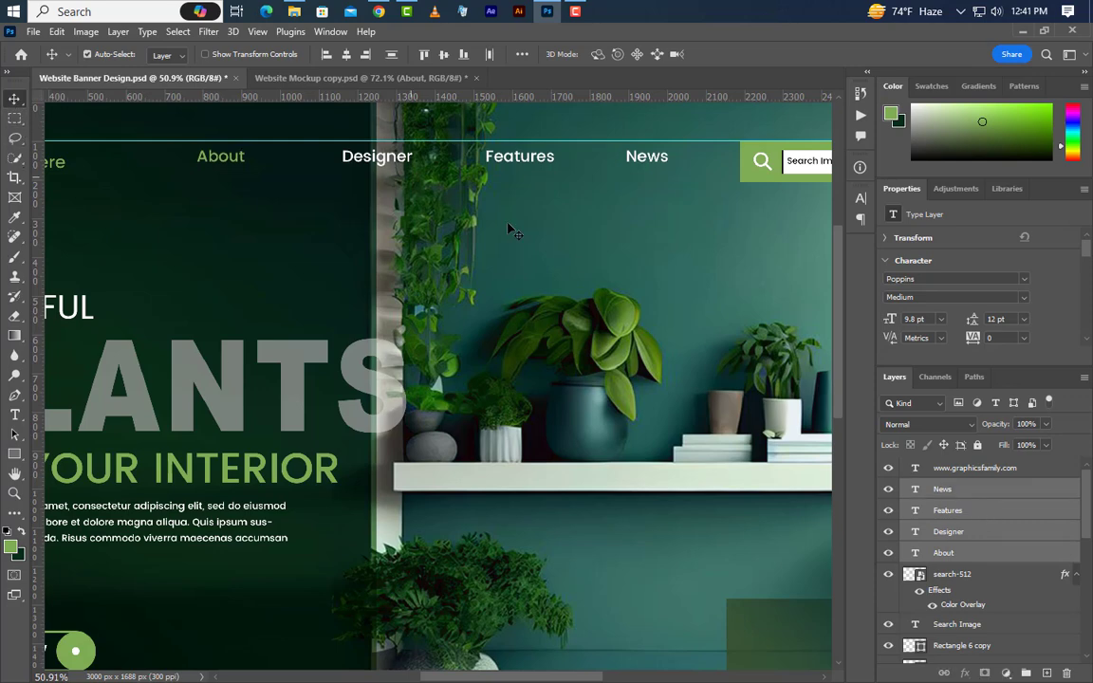
Draw a thin green rectangle about 122 px wide and 3 px high as an underline beneath "About".
scroll(195, 143, up, 4)
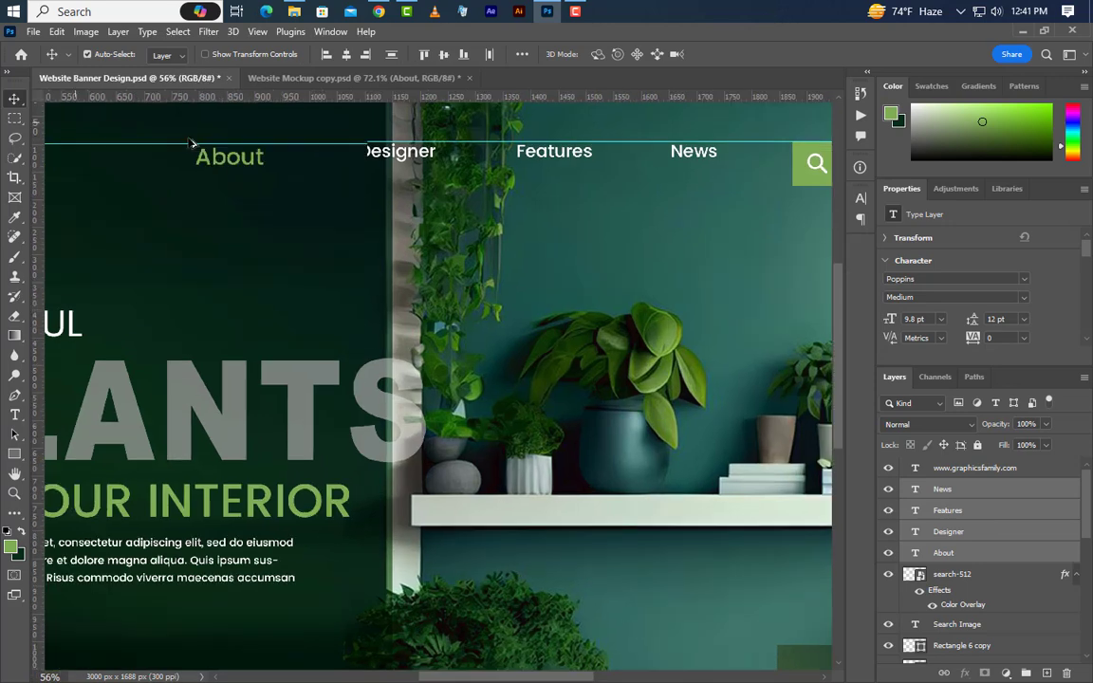
scroll(195, 145, up, 3)
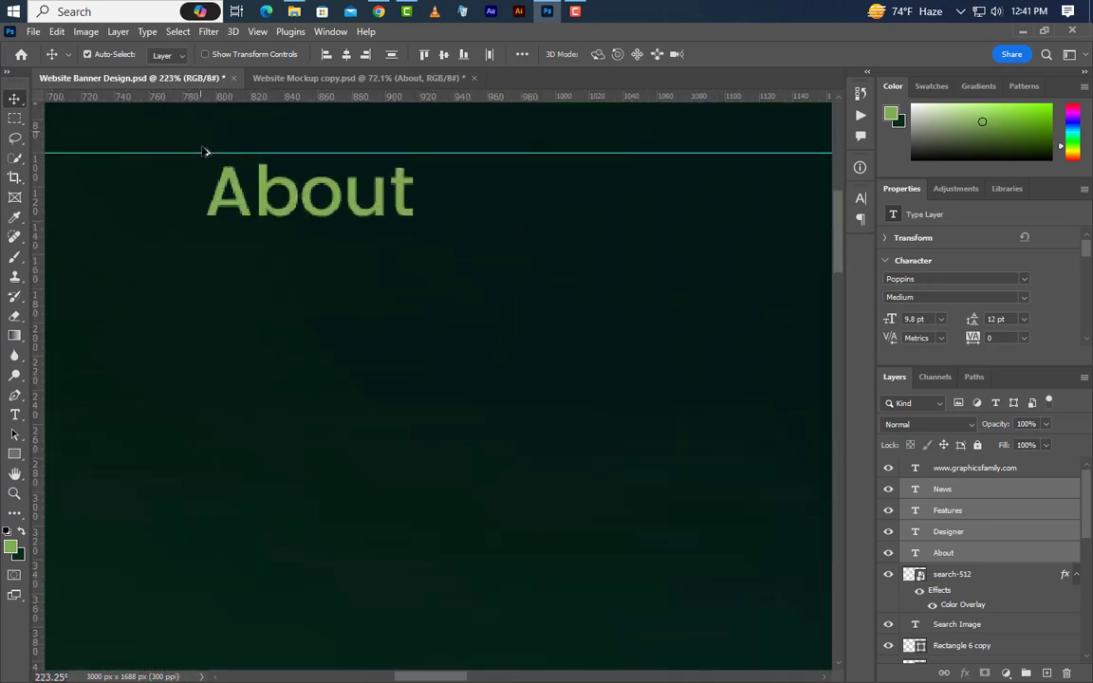
right_click(13, 456)
click(67, 452)
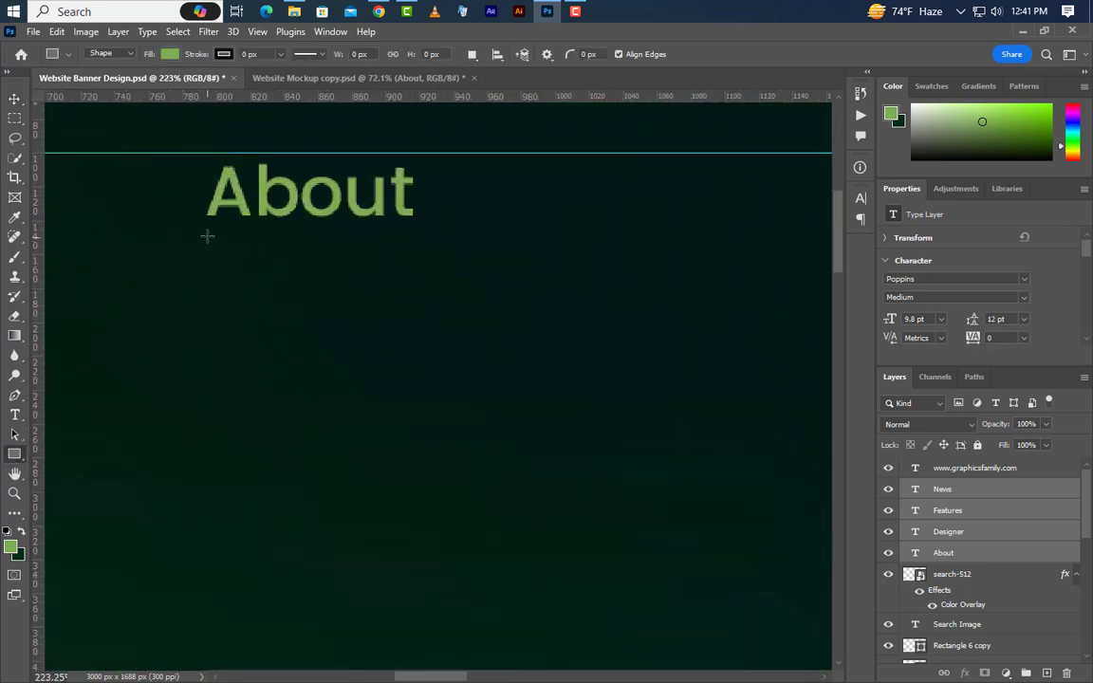
drag(205, 235, 412, 237)
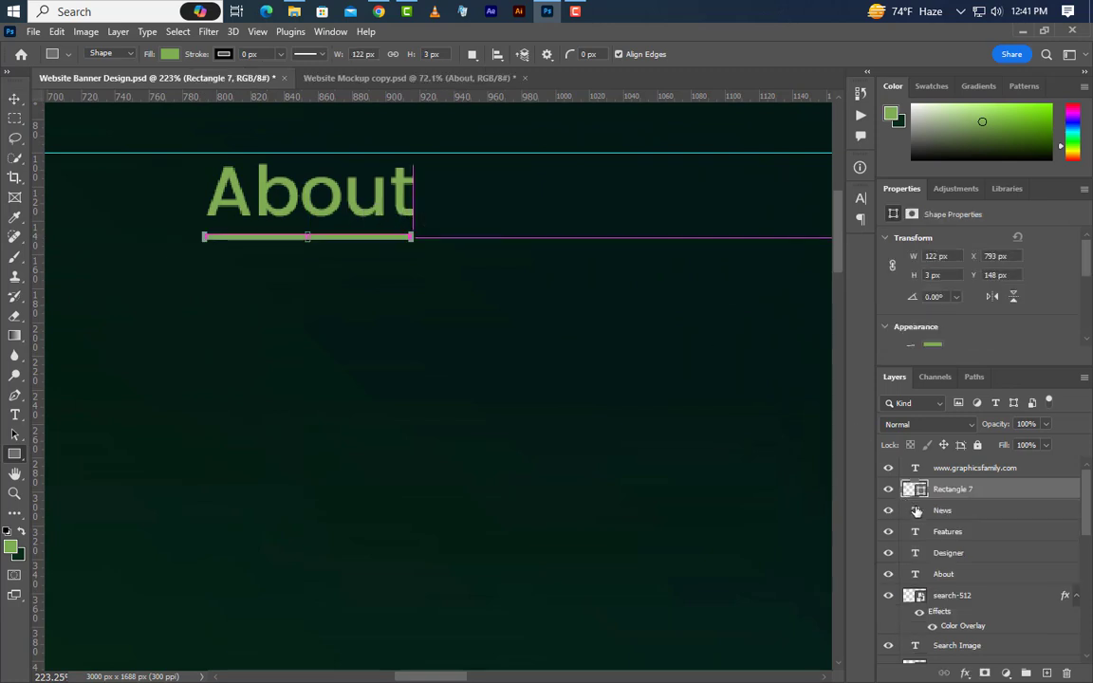
Recolour the thin underline beneath "About" to white.
double_click(919, 490)
drag(710, 439, 583, 317)
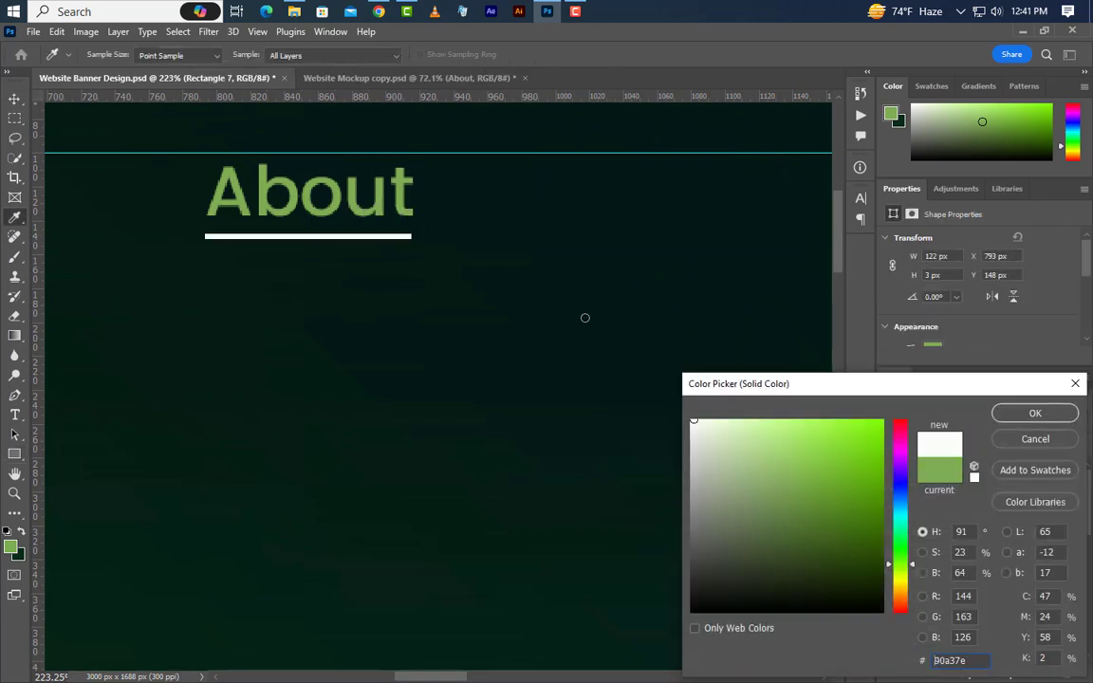
click(1036, 417)
key(v)
scroll(465, 285, down, 5)
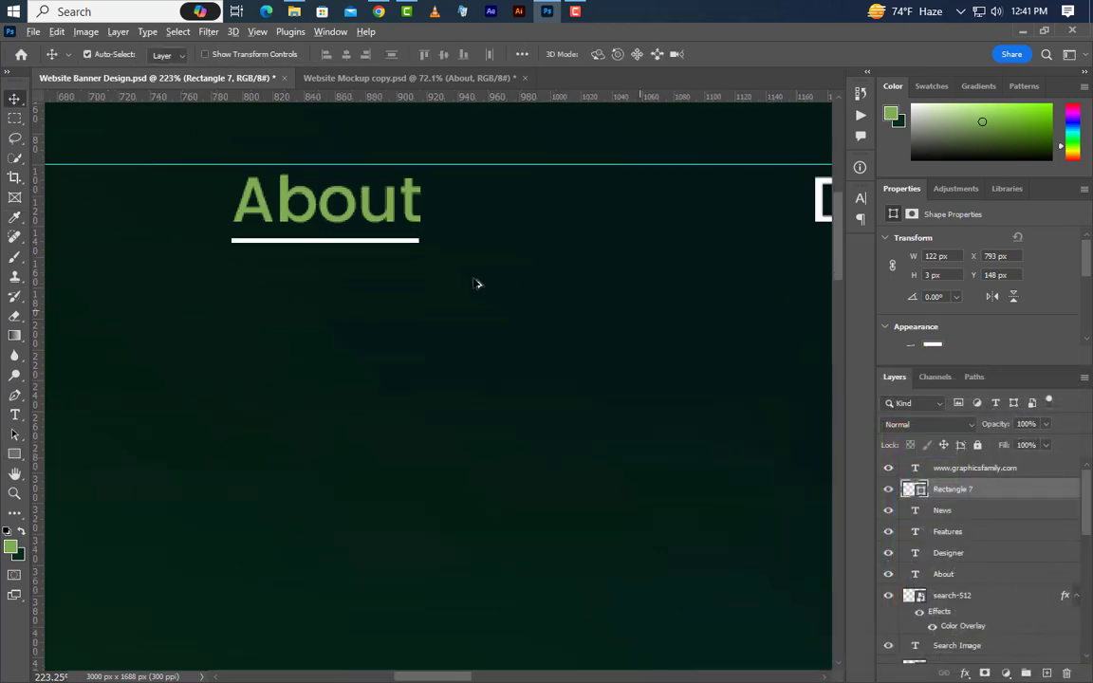
scroll(427, 287, down, 6)
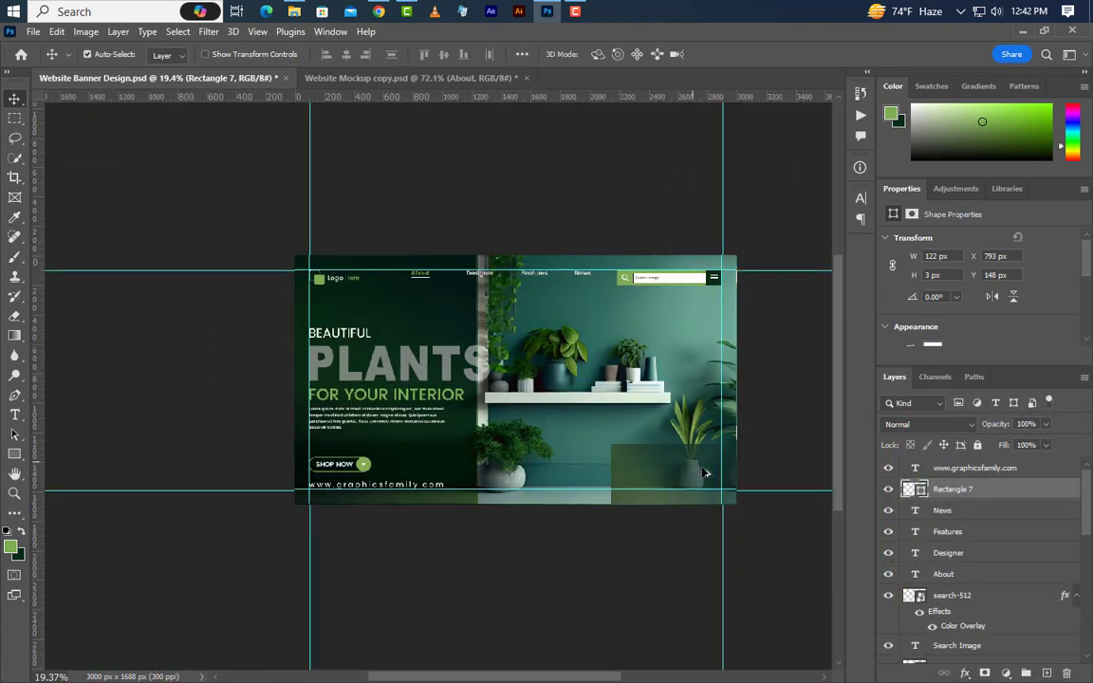
Place the white Facebook, Instagram, YouTube and Twitter icon PNG files from the icons folder into the banner.
scroll(752, 515, up, 2)
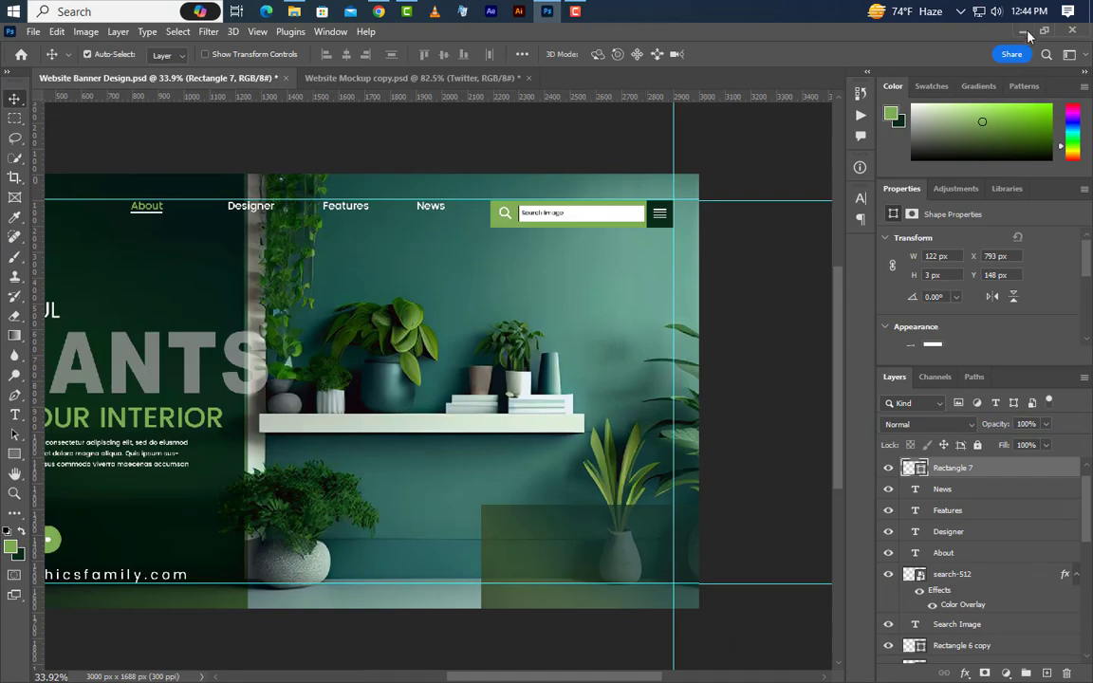
click(1025, 33)
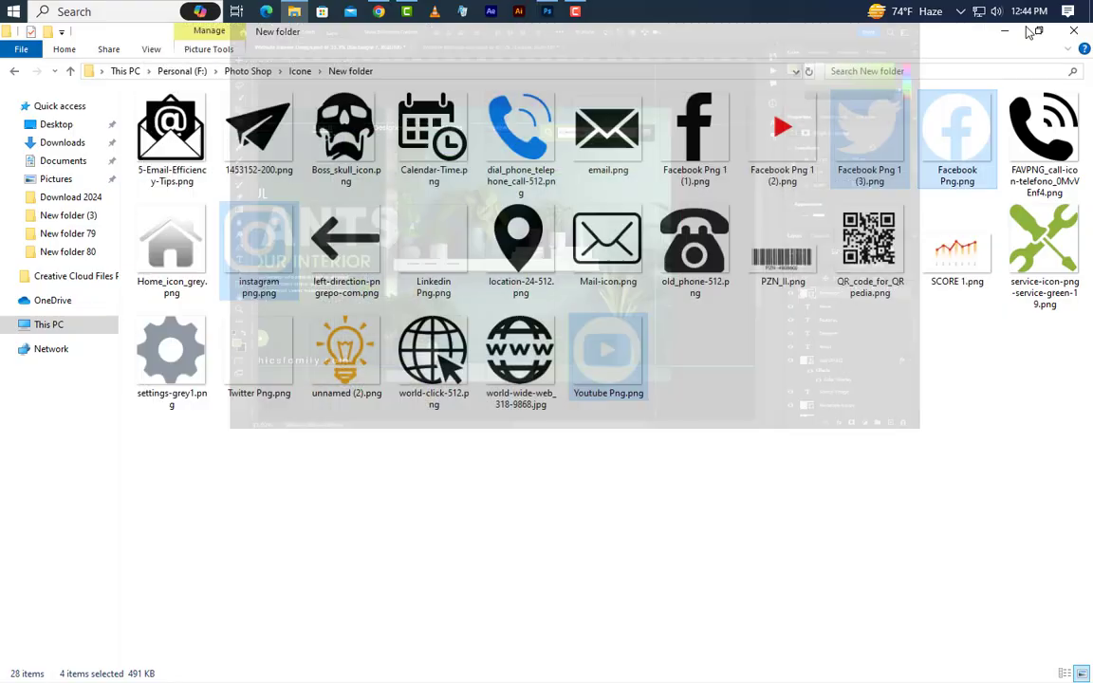
ctrl+click(584, 360)
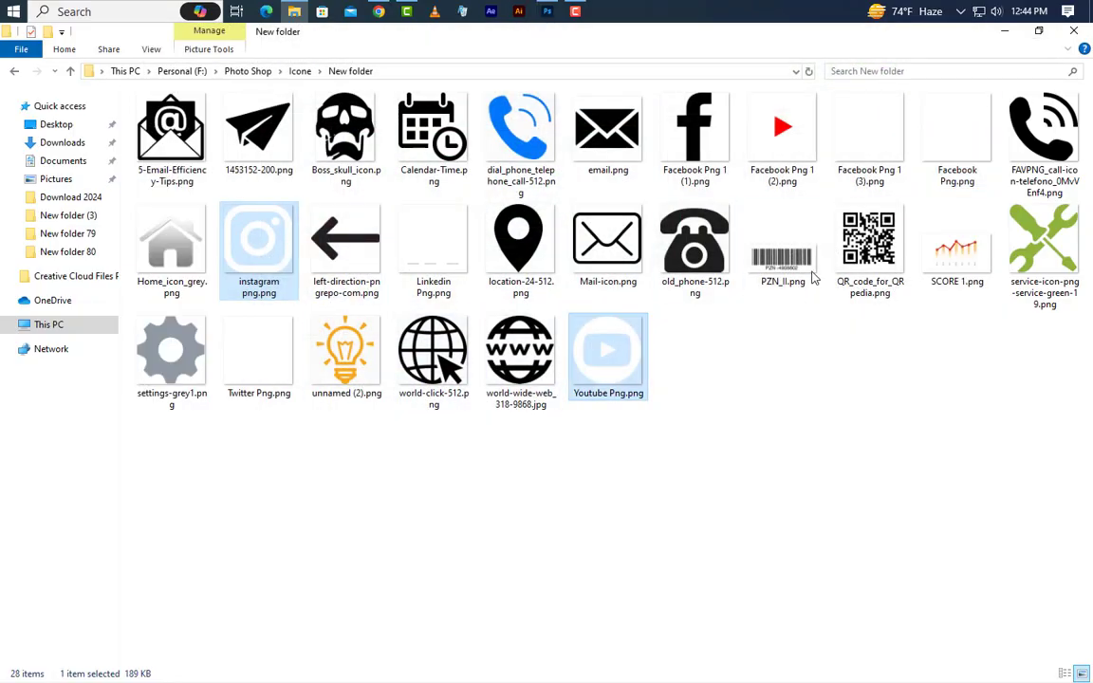
ctrl+click(842, 159)
ctrl+click(940, 154)
drag(958, 142, 490, 319)
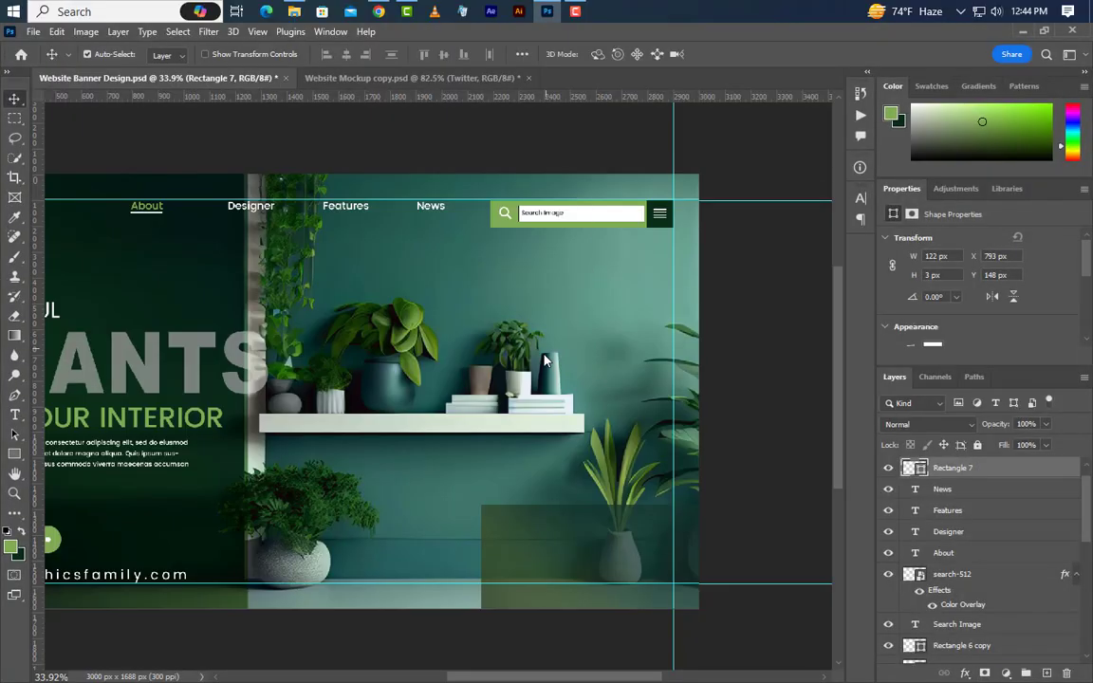
click(873, 54)
click(873, 54)
click(873, 54)
click(873, 54)
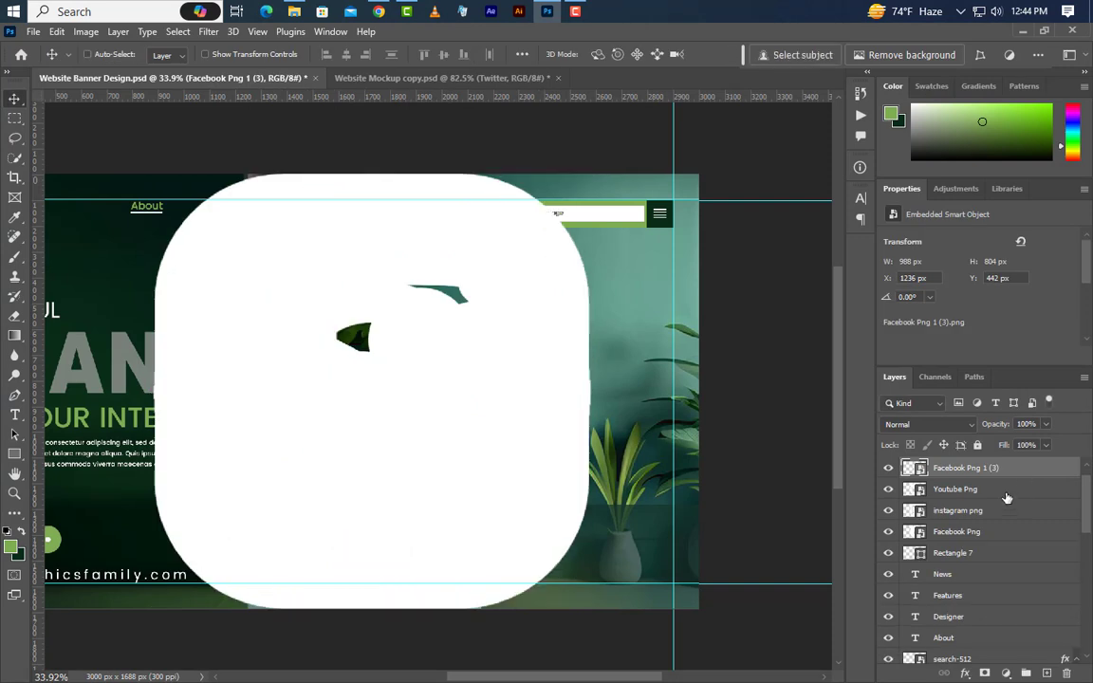
Group the four social icons, scale the group to 3.26%, and position it at the canvas's lower-right guide intersection.
shift+click(1000, 531)
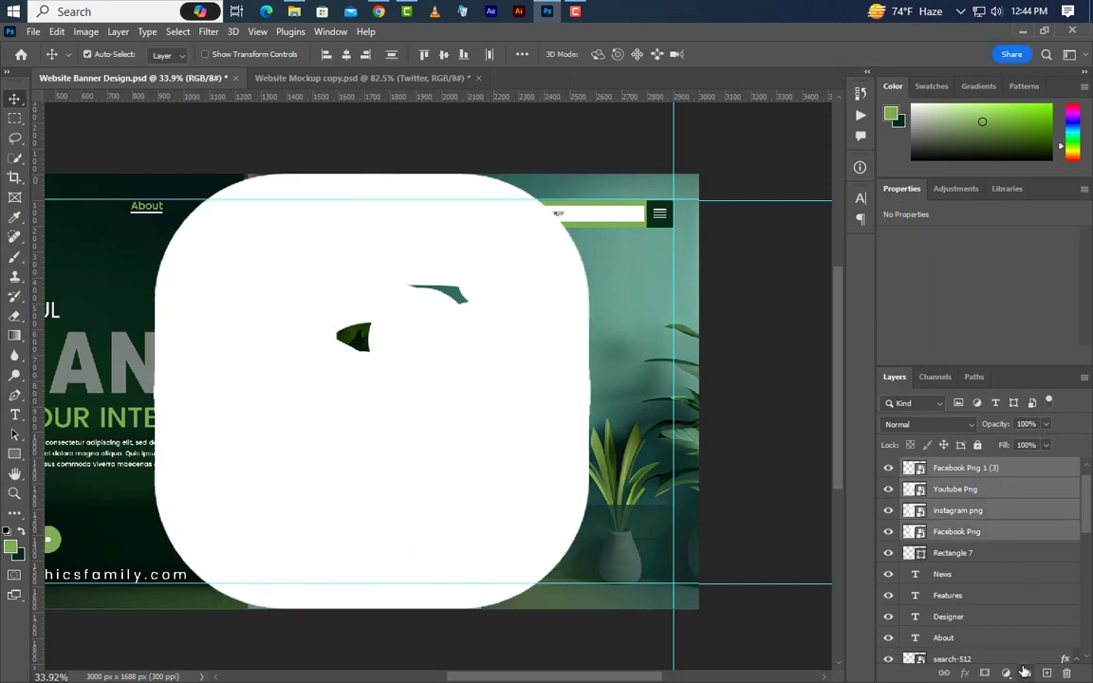
click(1025, 672)
key(ctrl+t)
drag(372, 179, 648, 547)
scroll(649, 596, up, 4)
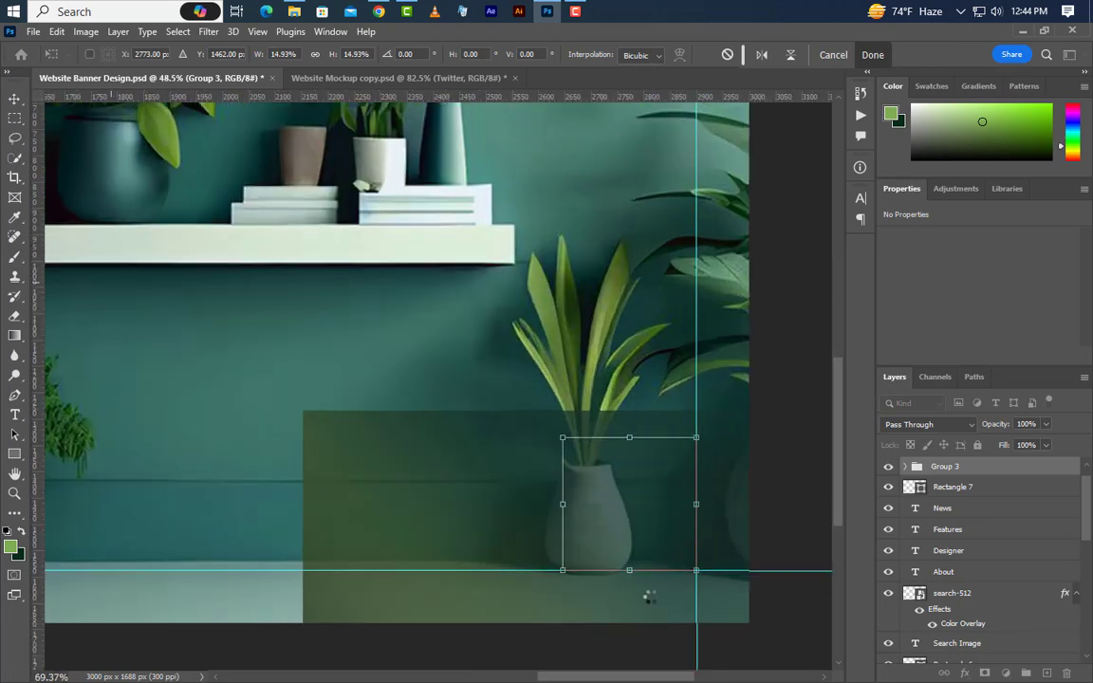
scroll(648, 596, up, 4)
drag(479, 301, 709, 471)
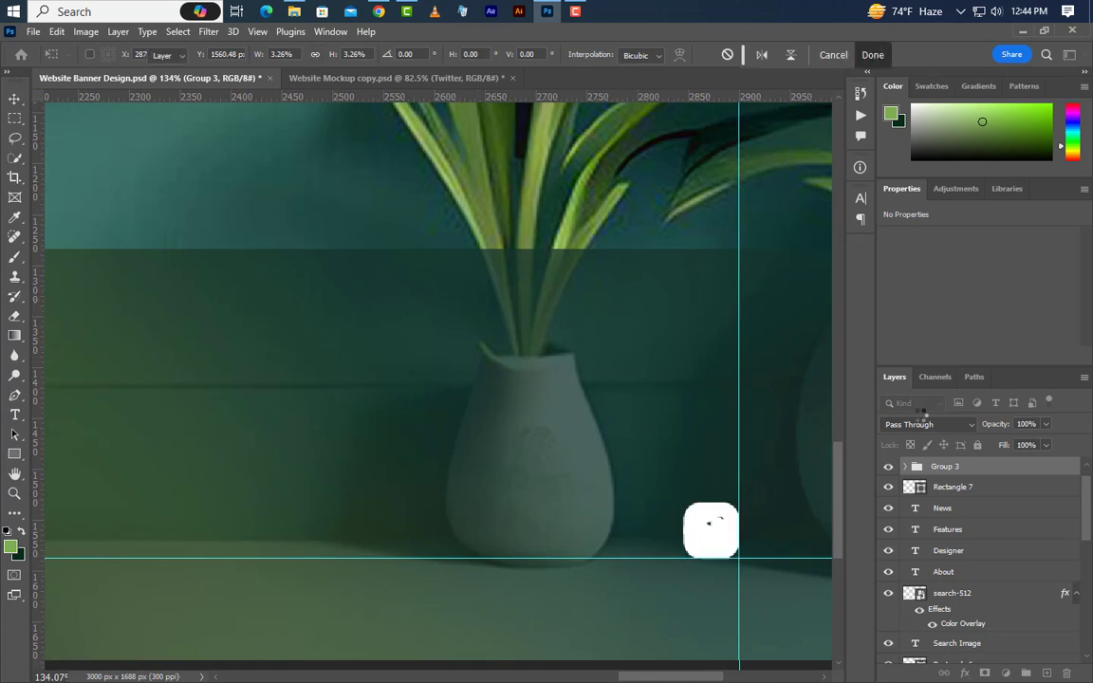
click(872, 55)
Move the Twitter, YouTube and Instagram icons together about 80 px straight up, above the Facebook icon.
click(906, 466)
click(952, 488)
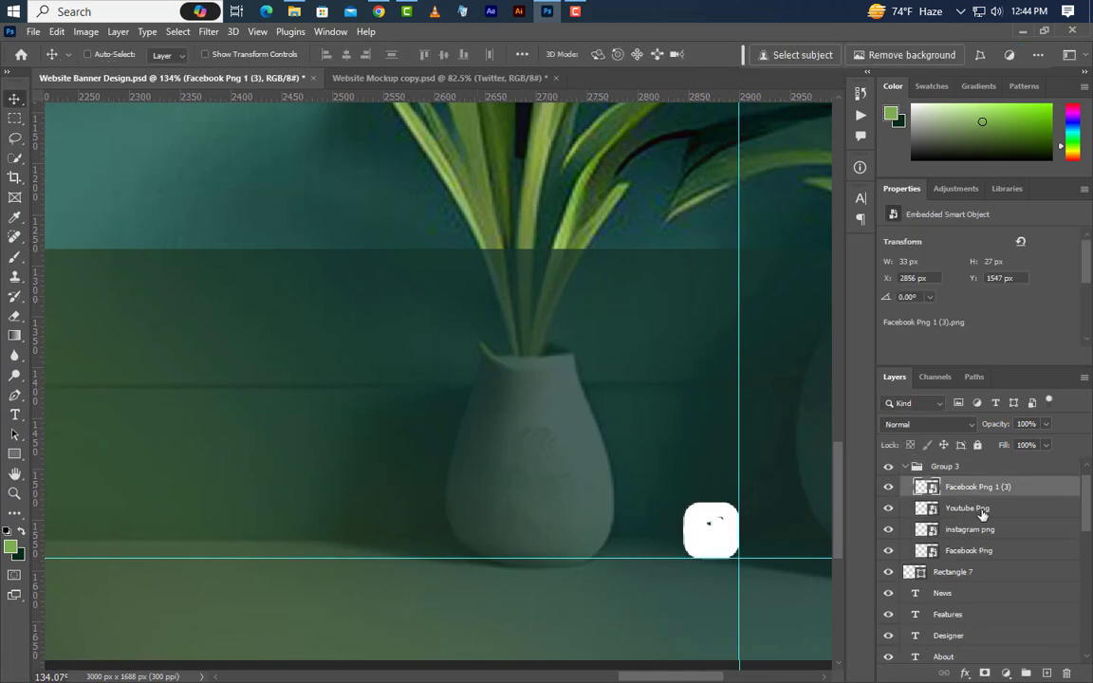
shift+click(985, 529)
key(ctrl+t)
drag(717, 534, 712, 451)
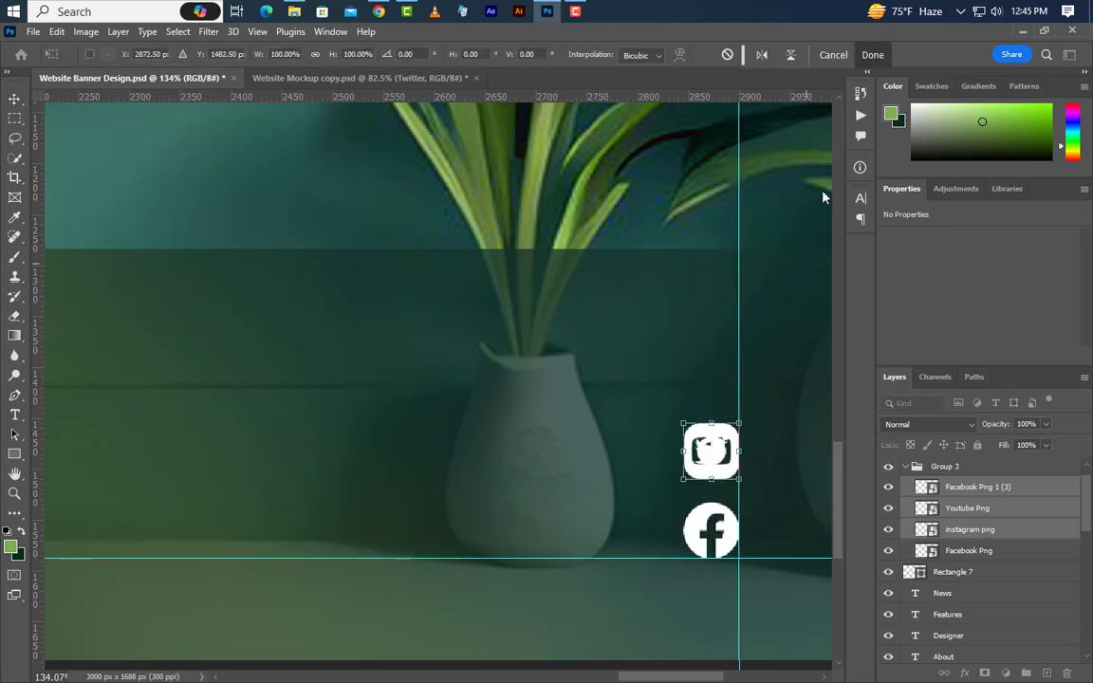
Move the Twitter and YouTube icons together 80 px straight up, above the Instagram icon.
click(1049, 528)
click(1004, 508)
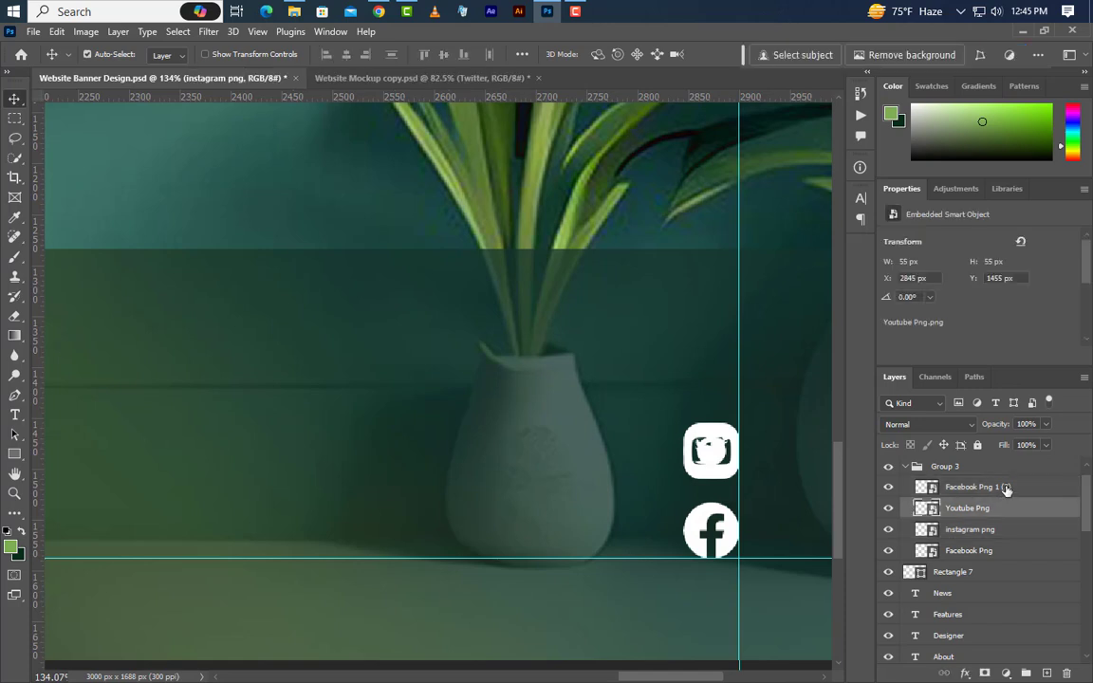
shift+click(1008, 488)
key(ctrl+t)
drag(715, 458, 714, 379)
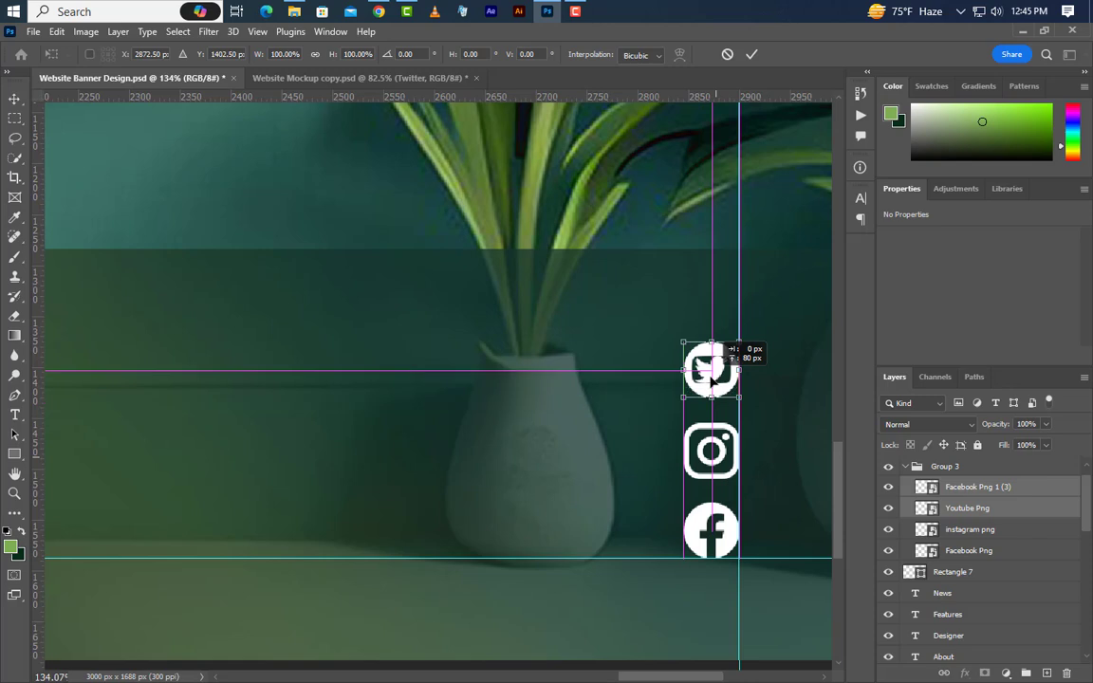
click(870, 53)
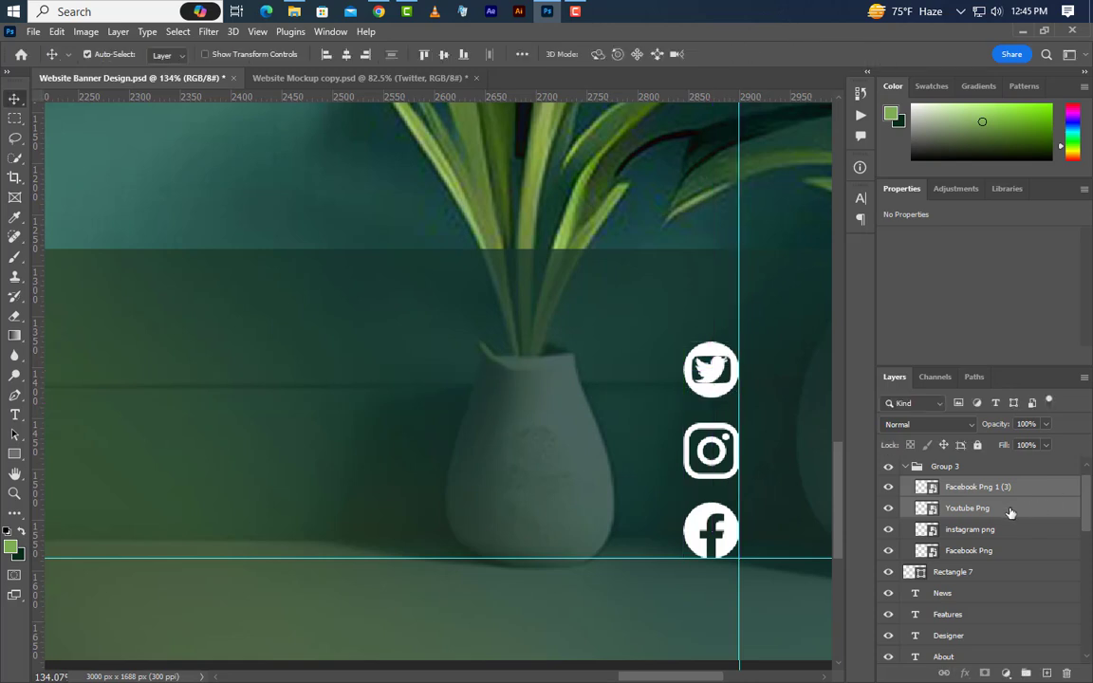
Move the Twitter bird icon up above the YouTube icon to complete the evenly spaced vertical column.
click(1007, 488)
key(ctrl+t)
drag(711, 370, 718, 303)
click(878, 55)
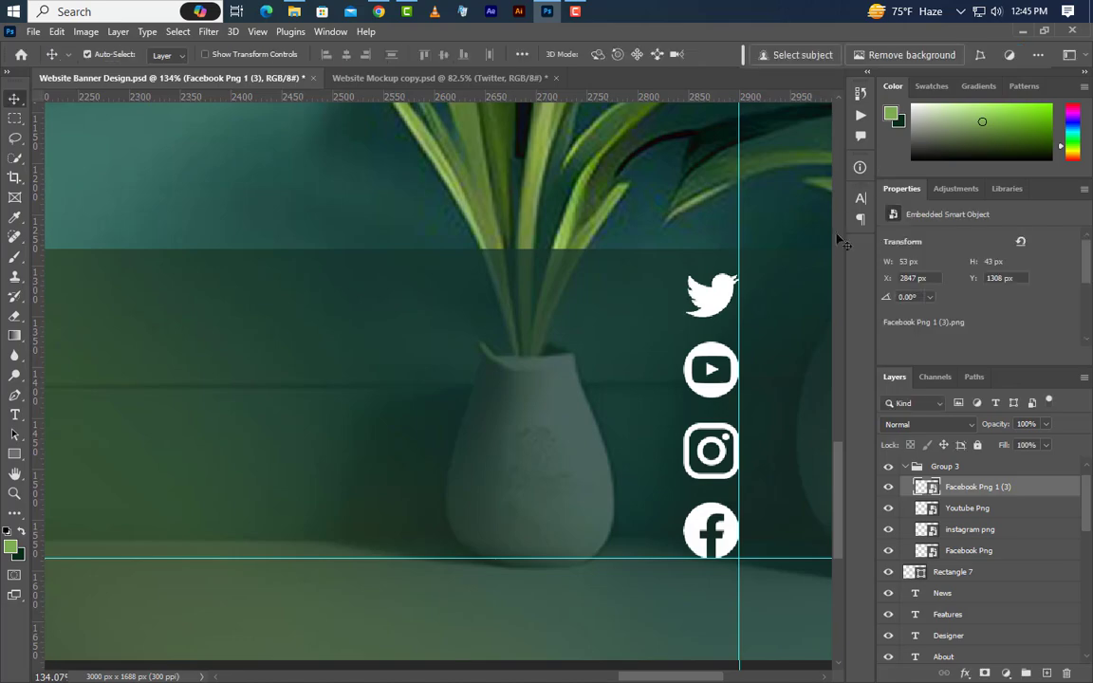
Place the delivery truck image Icon.png in the left part of the translucent green panel beside the social icons.
scroll(811, 293, down, 1)
scroll(799, 306, down, 3)
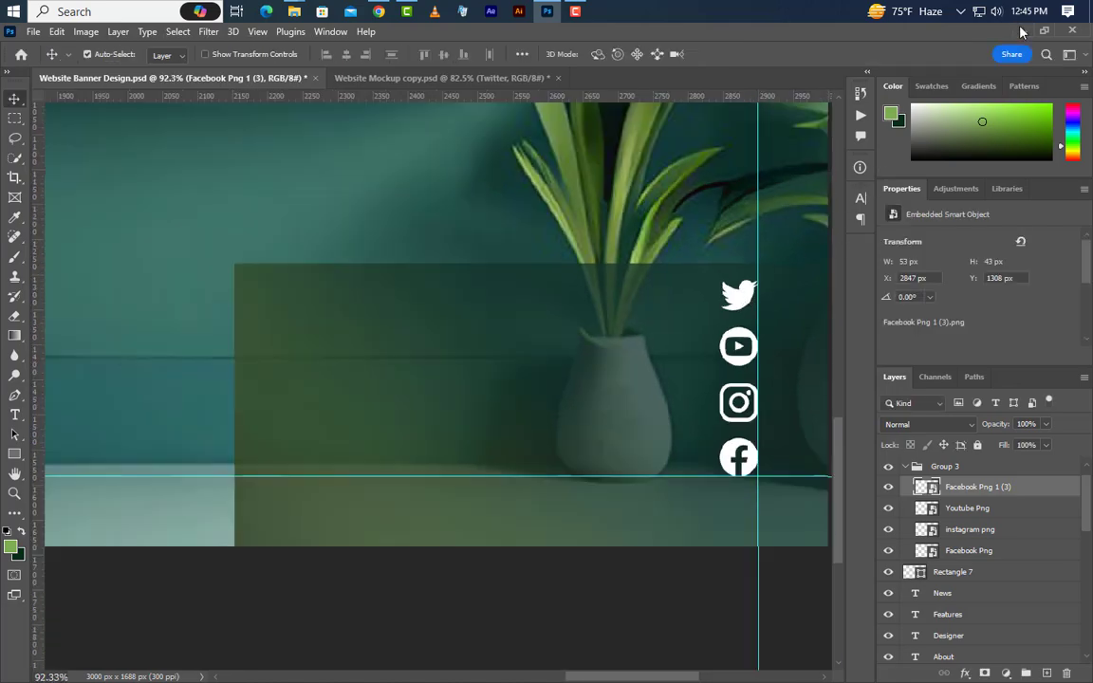
click(1022, 32)
click(161, 153)
drag(161, 154, 525, 399)
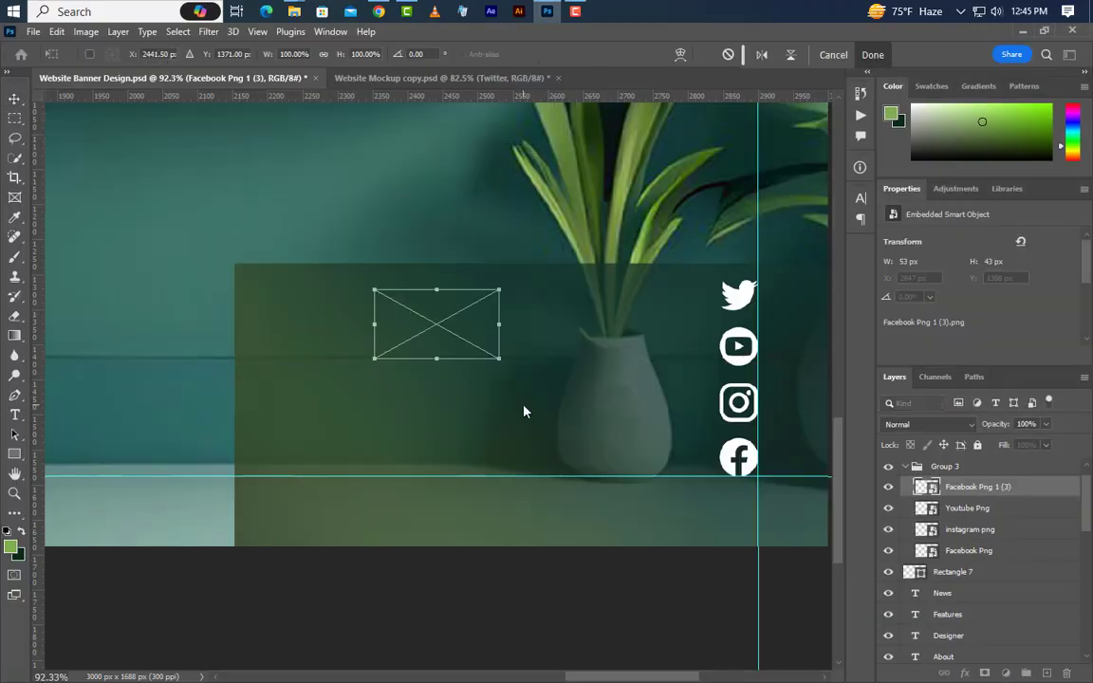
drag(439, 327, 362, 404)
key(Return)
Give the truck icon a light green Color Overlay with Normal blend mode and 100% opacity.
double_click(1004, 488)
click(584, 504)
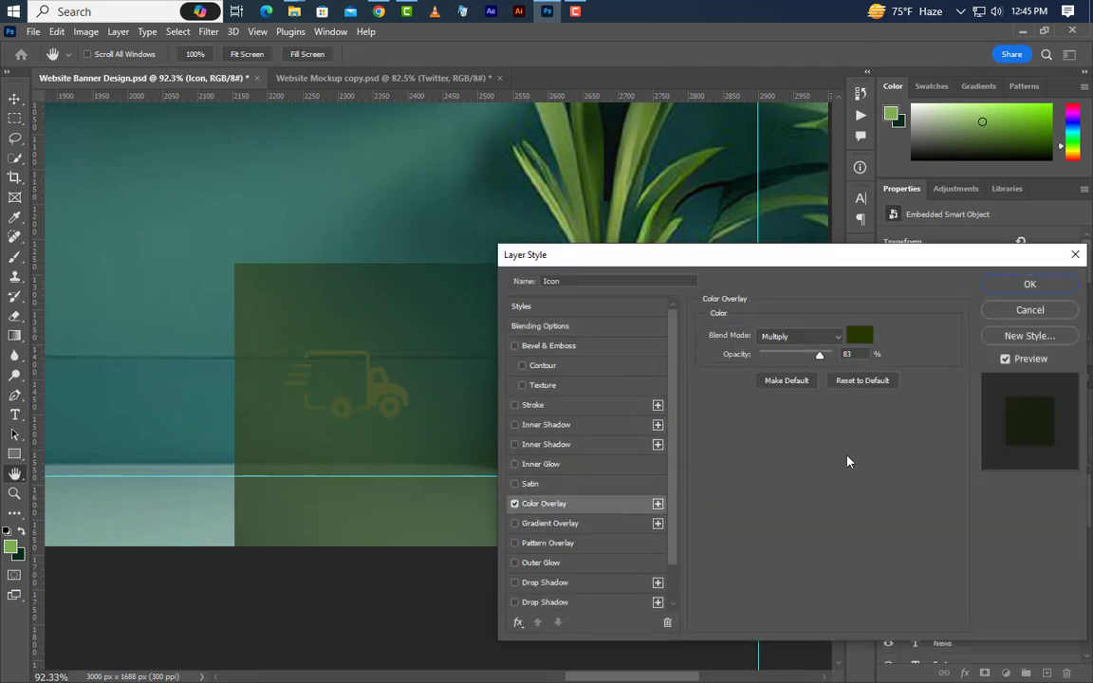
click(859, 337)
click(13, 539)
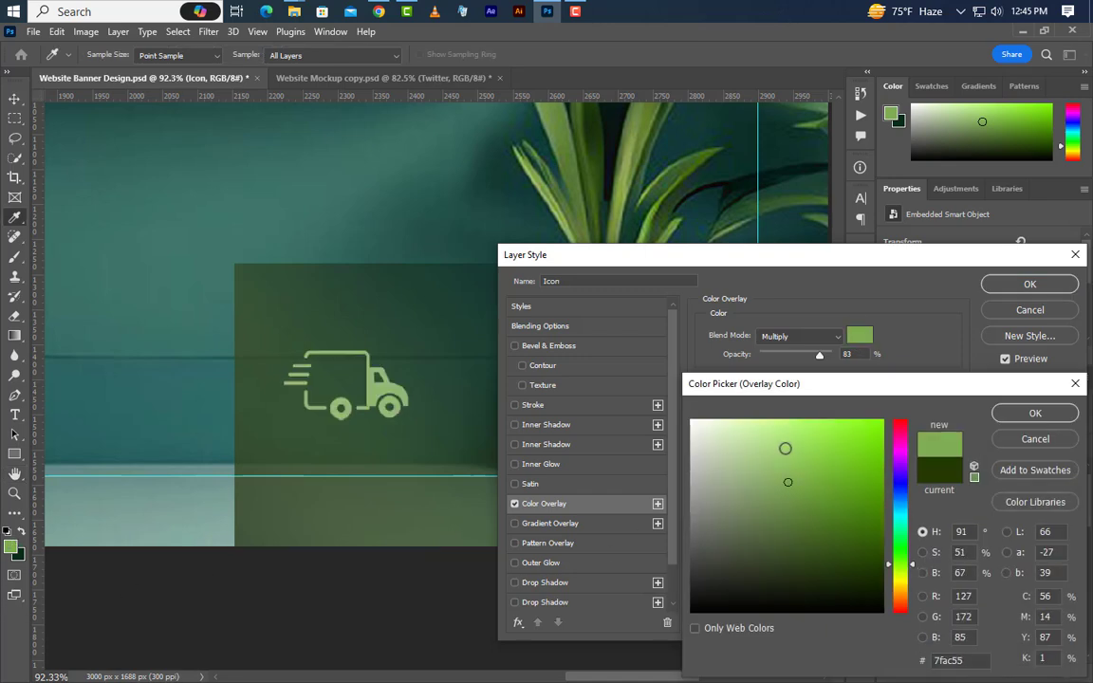
click(1035, 414)
click(797, 336)
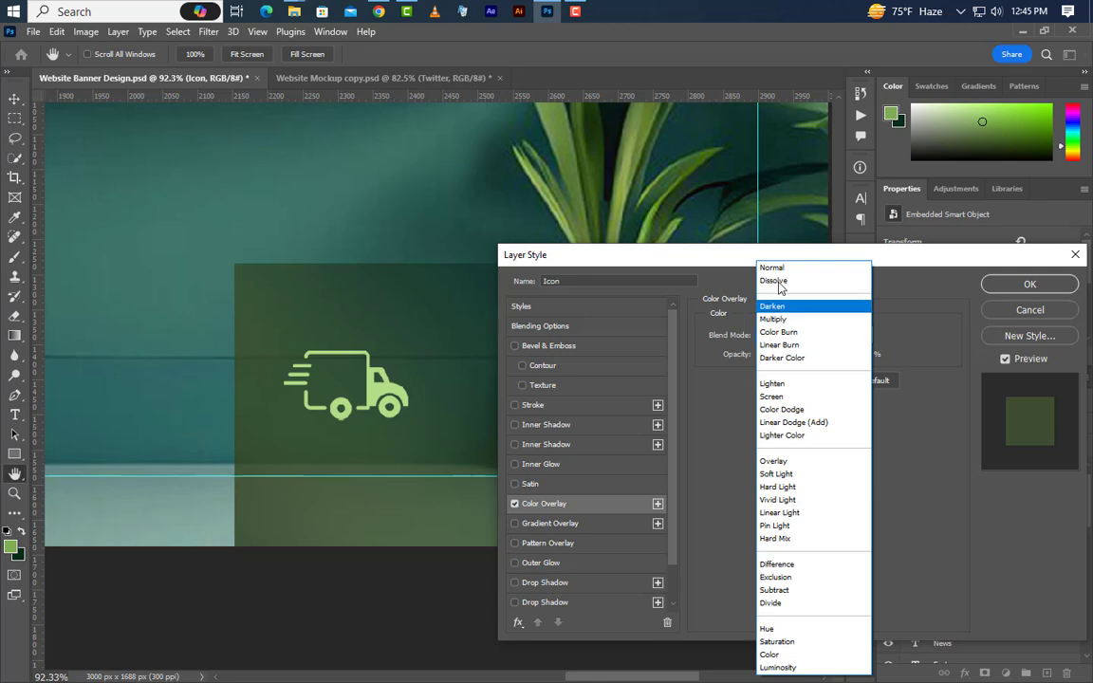
click(771, 267)
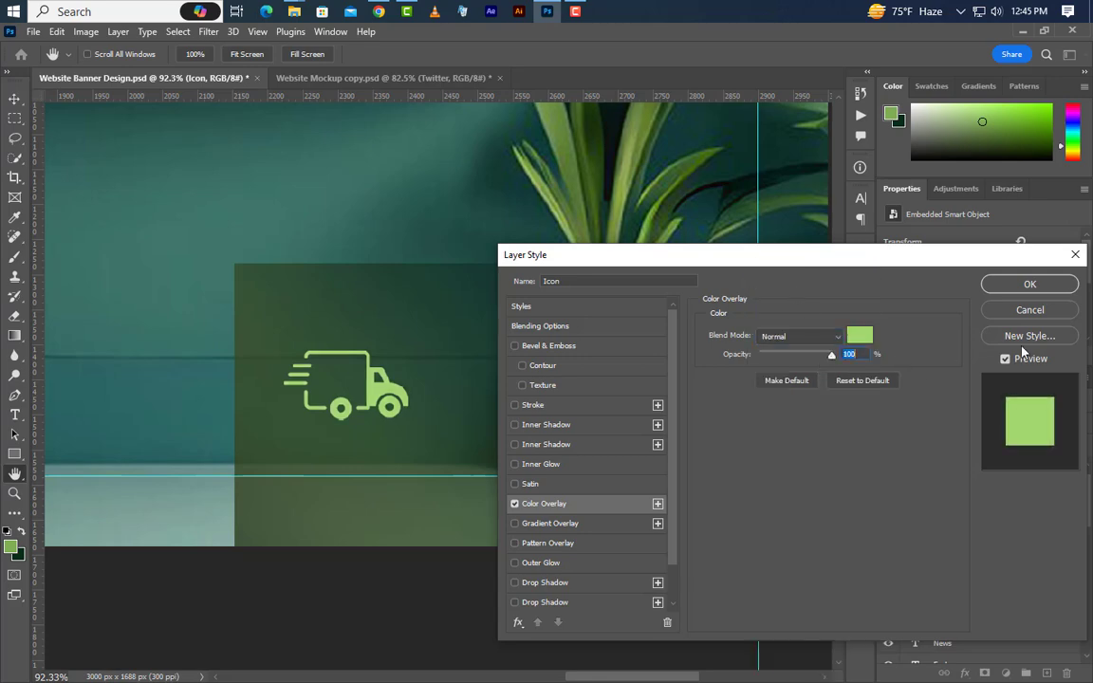
click(1032, 284)
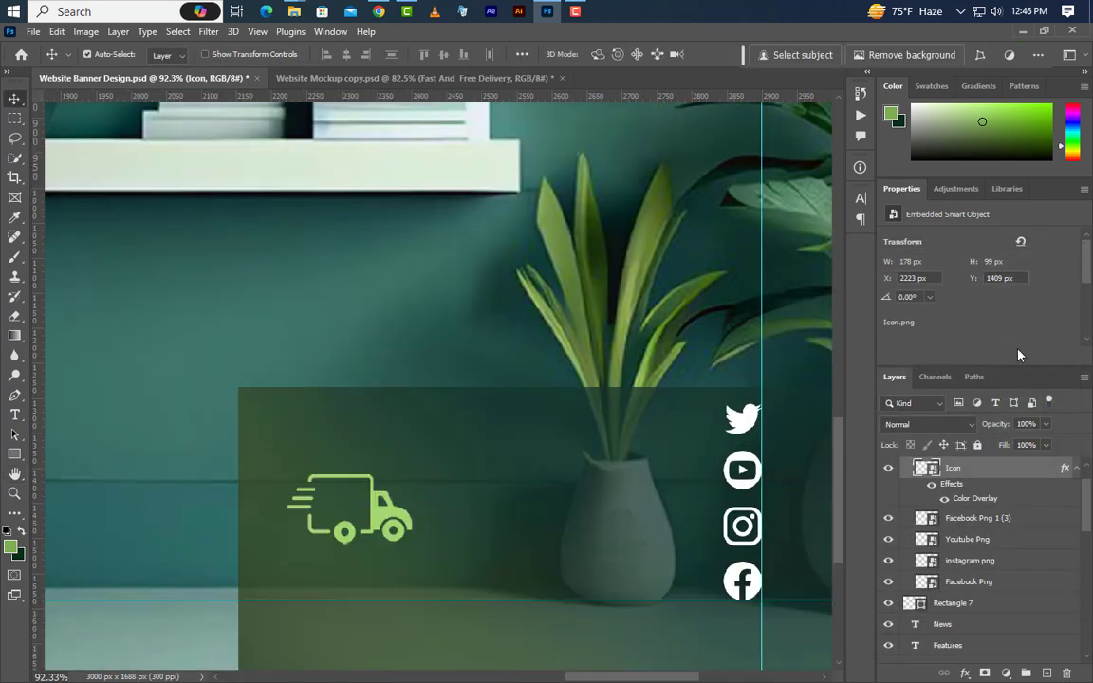
Add the two-line text "Fast And / Free Delivery" in white Poppins SemiBold beside the truck icon.
click(15, 415)
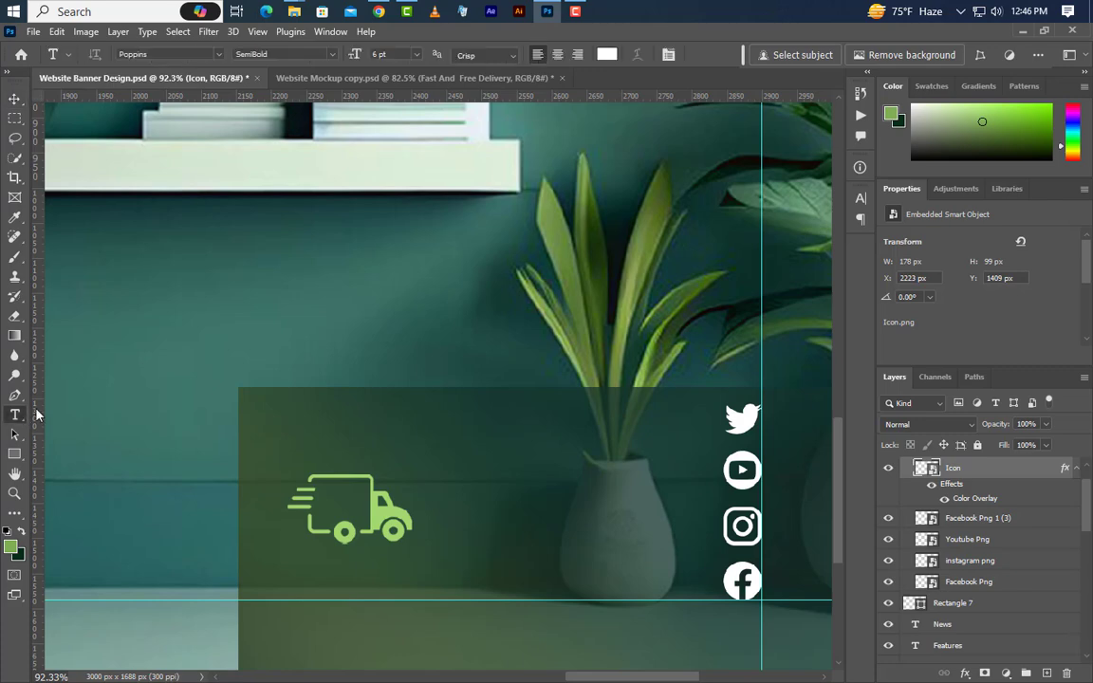
click(450, 480)
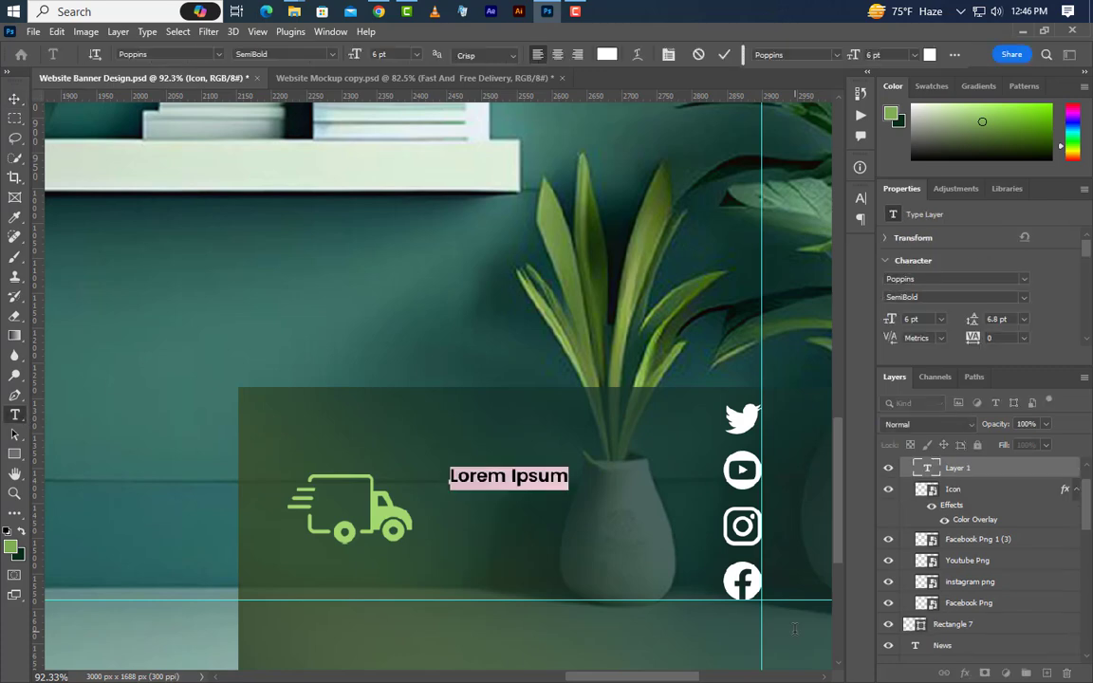
text(Fast)
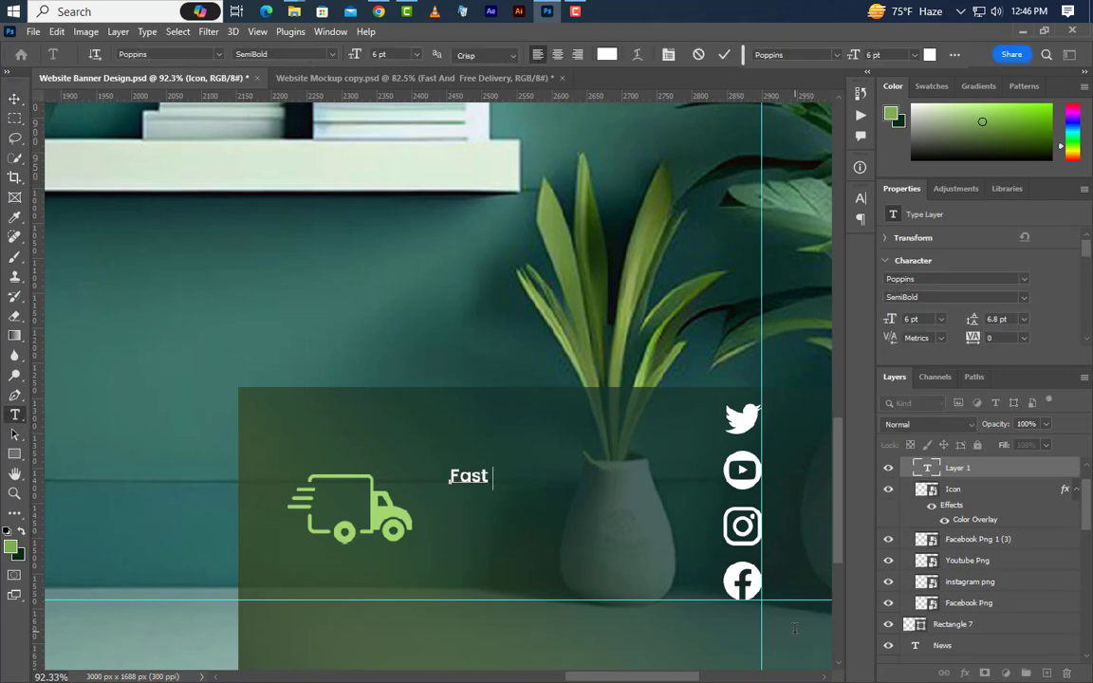
text(d Free De)
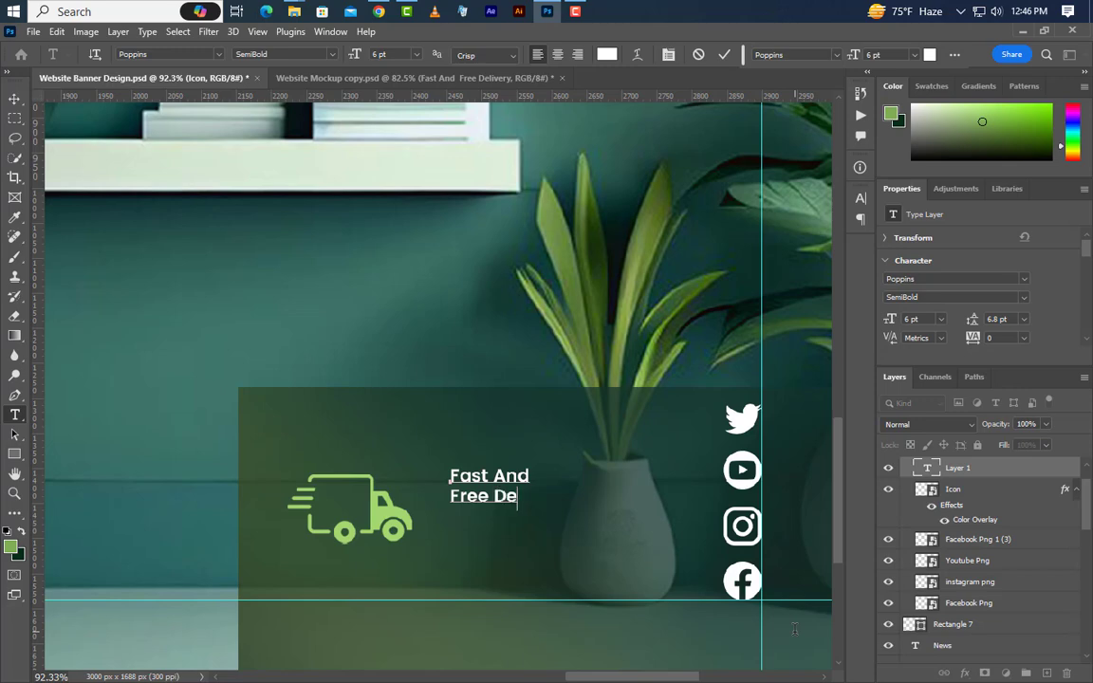
text(livery)
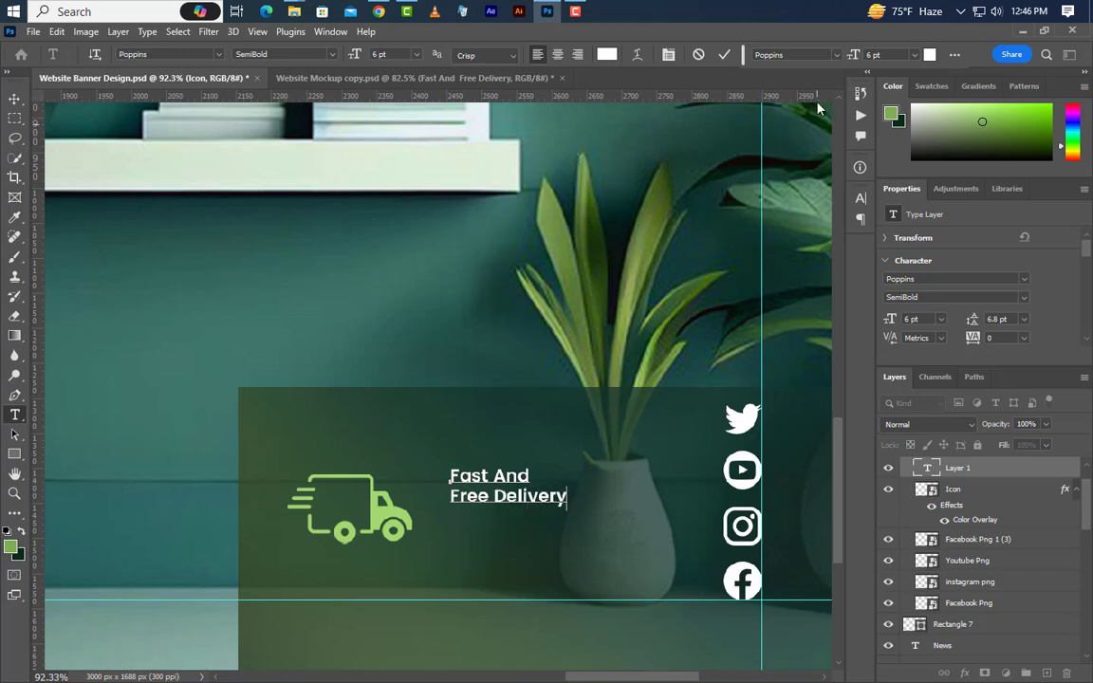
click(727, 57)
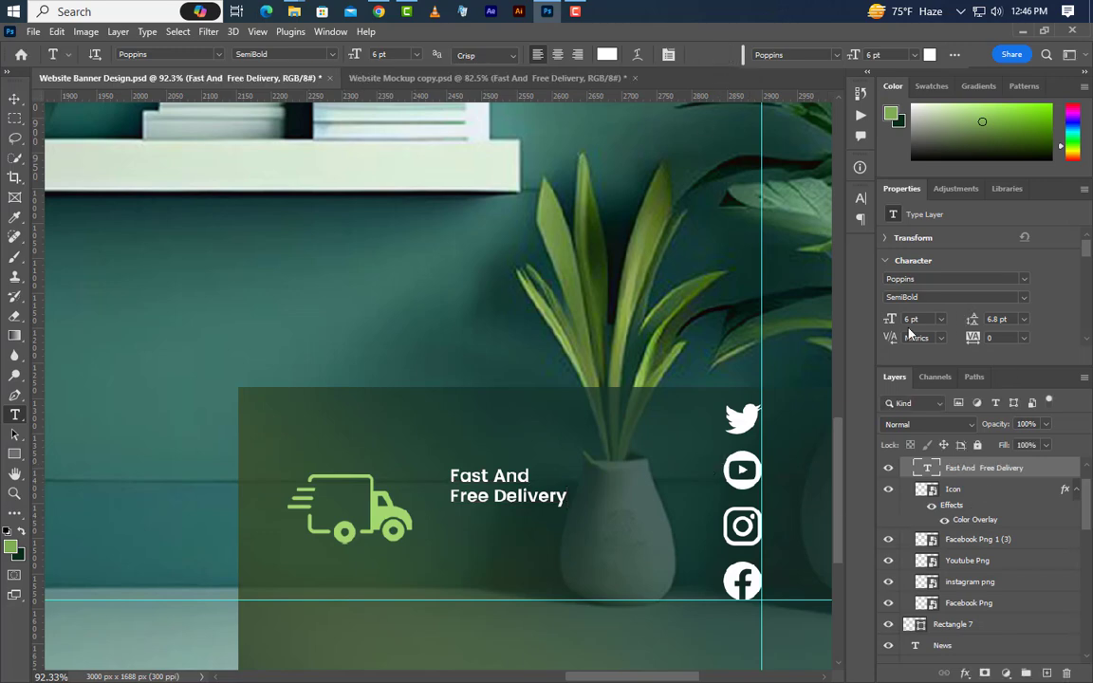
Set the "Fast And Free Delivery" text to 10.8 pt with 12.5 pt leading and the Medium weight.
text(10.8)
key(Return)
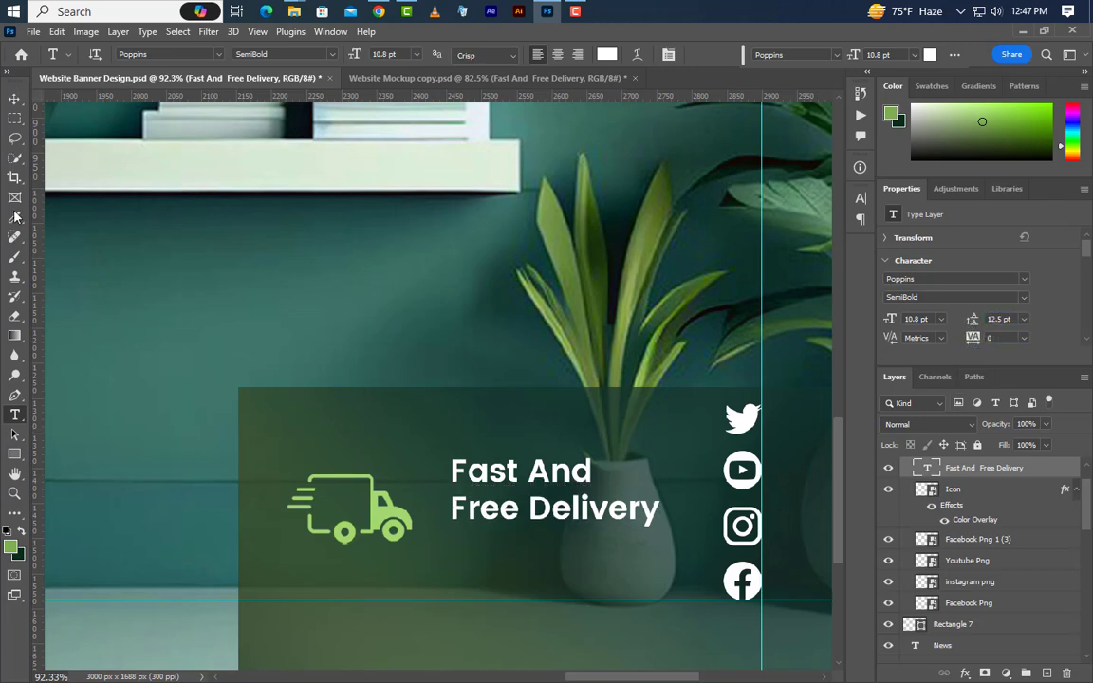
click(15, 99)
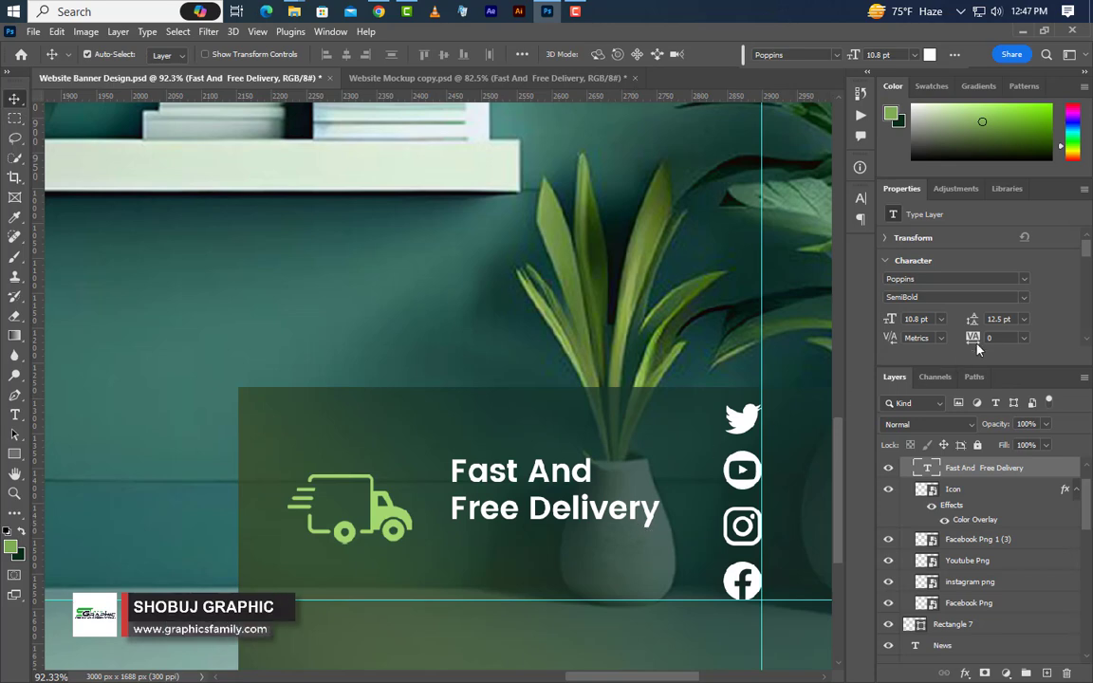
click(1025, 301)
click(954, 334)
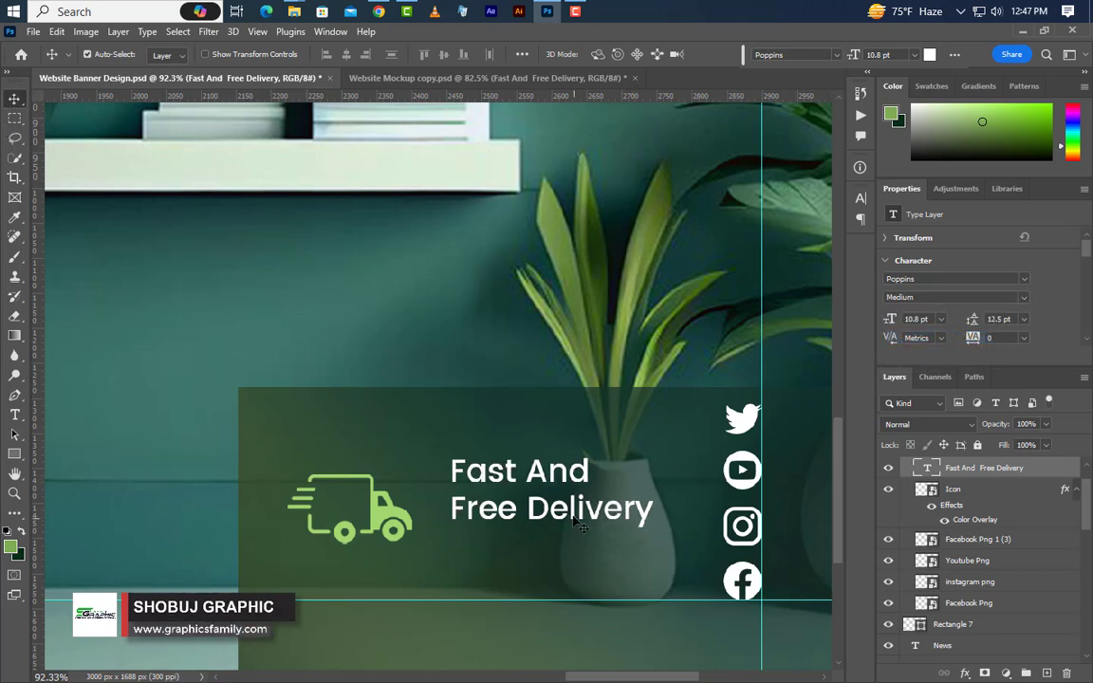
Shift the delivery text closer to the truck icon and group the two layers together.
drag(573, 520, 570, 537)
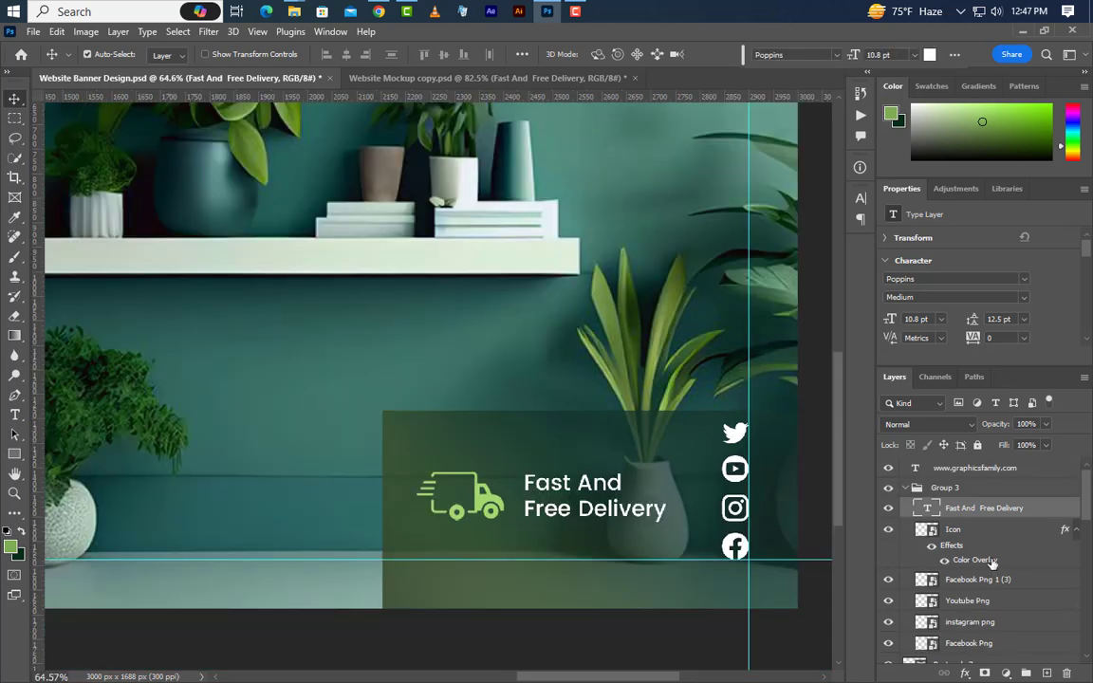
ctrl+click(987, 537)
click(1026, 673)
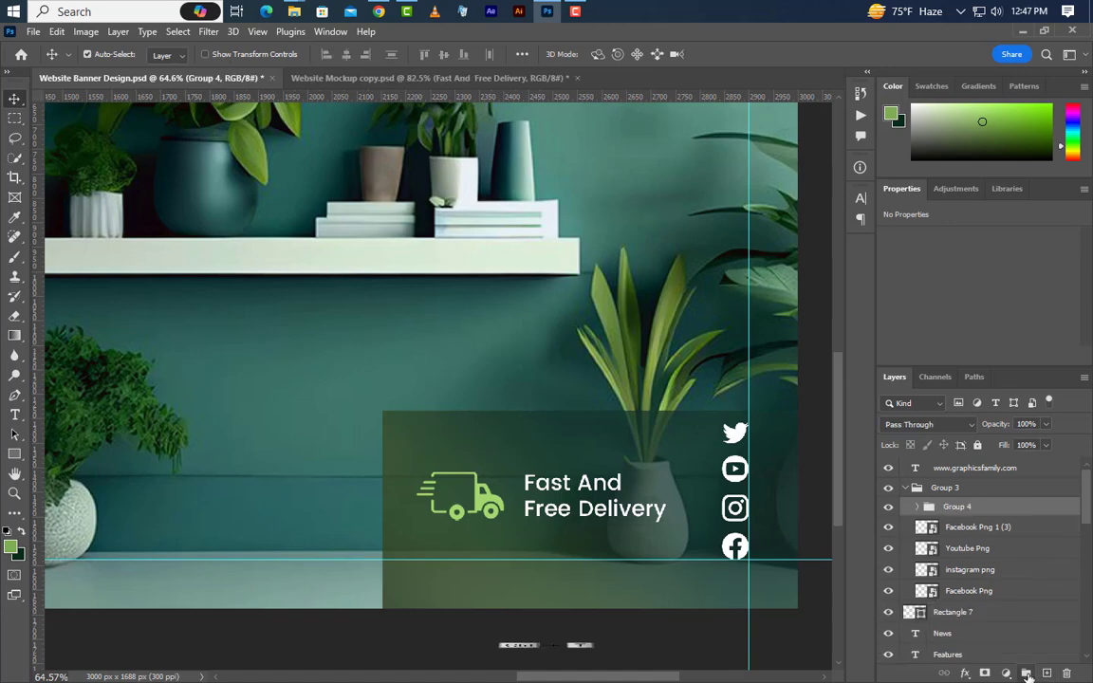
Move the free-delivery badge group slightly lower inside the translucent rectangle, ending just above the horizontal guide.
key(ctrl+t)
drag(597, 515, 599, 537)
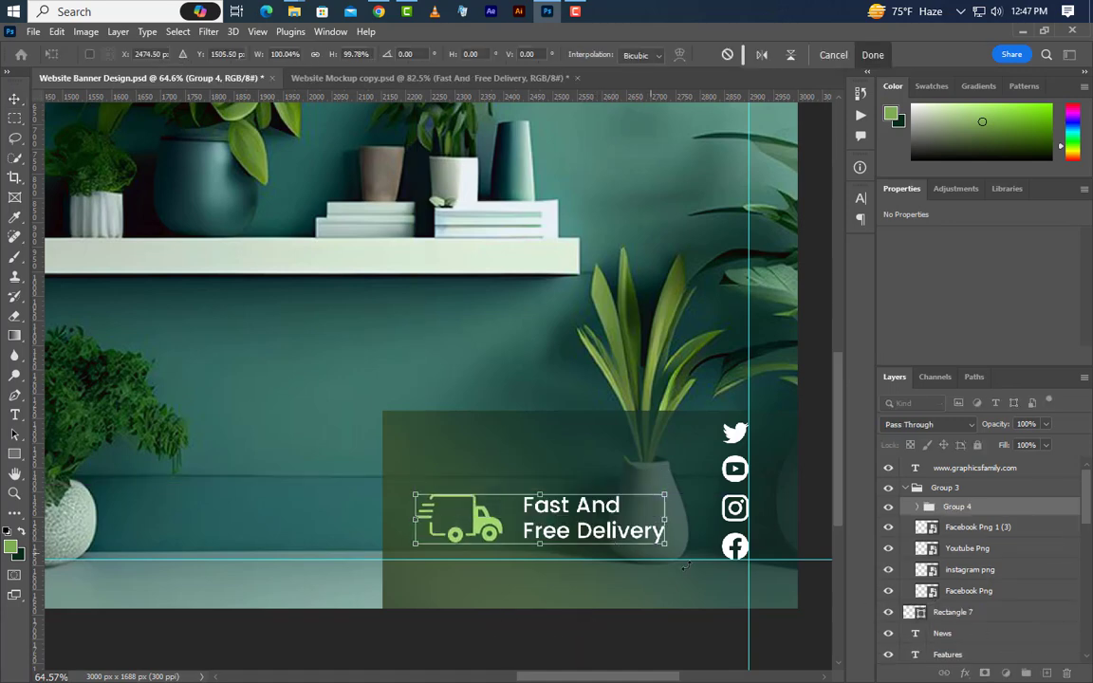
click(873, 55)
scroll(664, 433, down, 6)
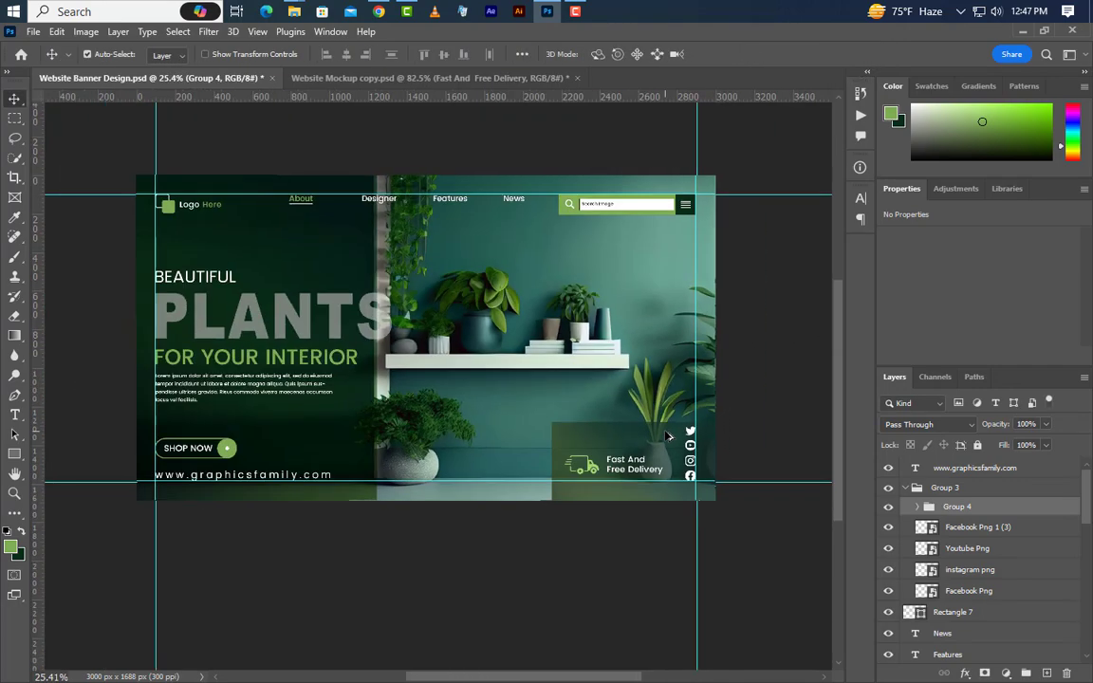
Clear all guides from the banner document.
scroll(602, 397, up, 6)
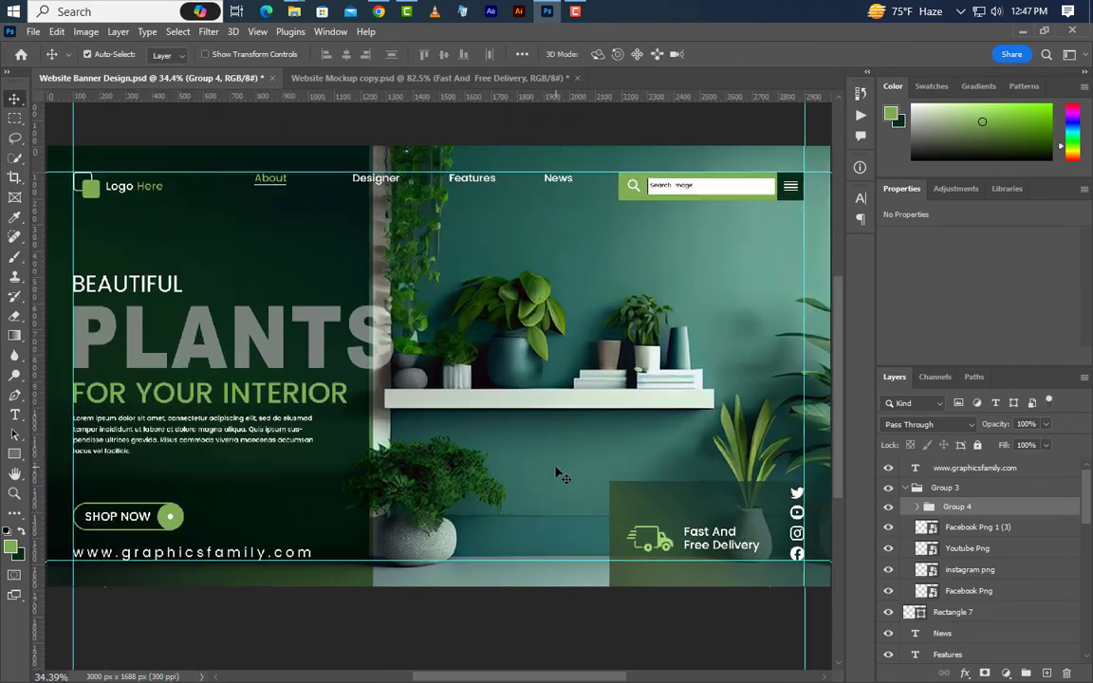
click(257, 31)
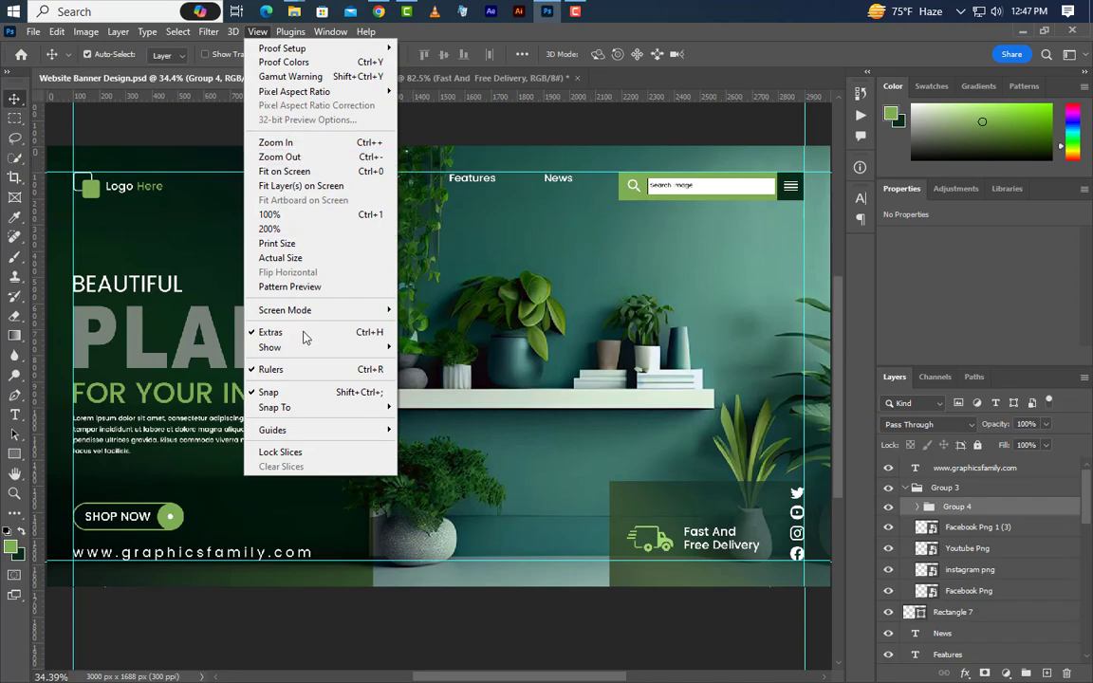
mouse_move(384, 430)
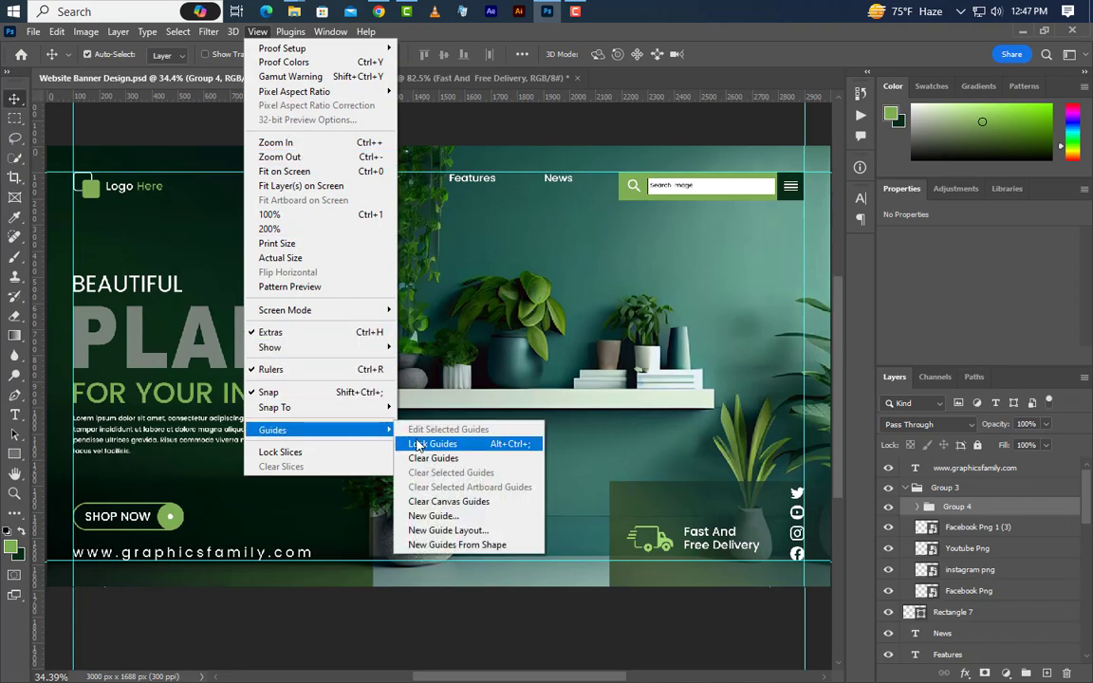
click(426, 460)
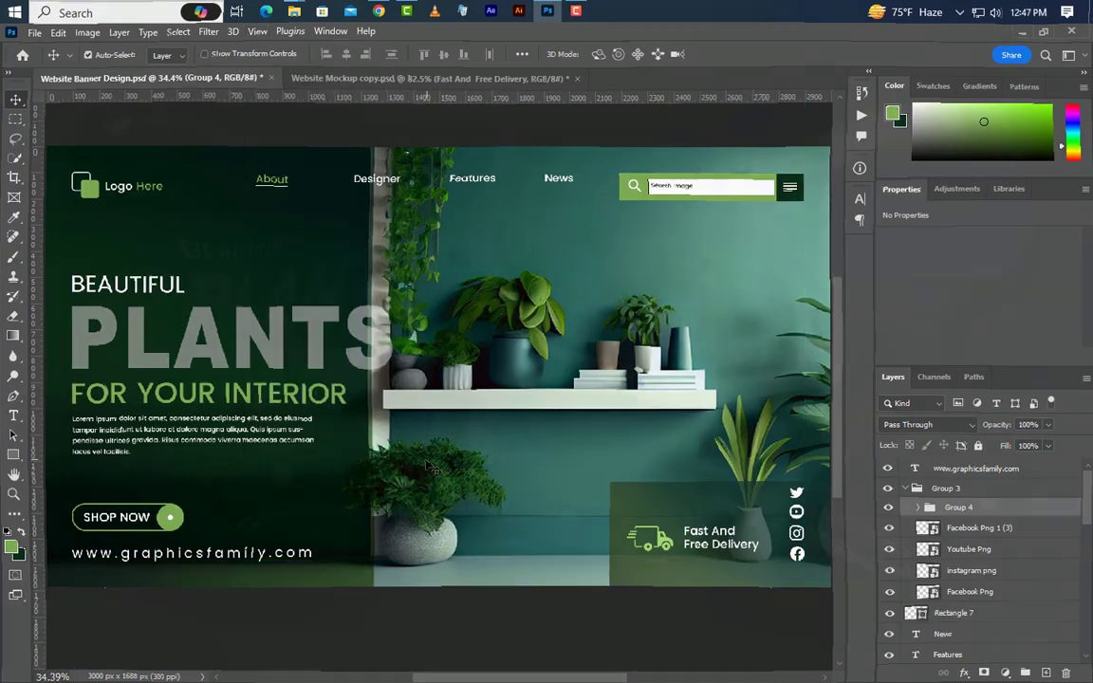